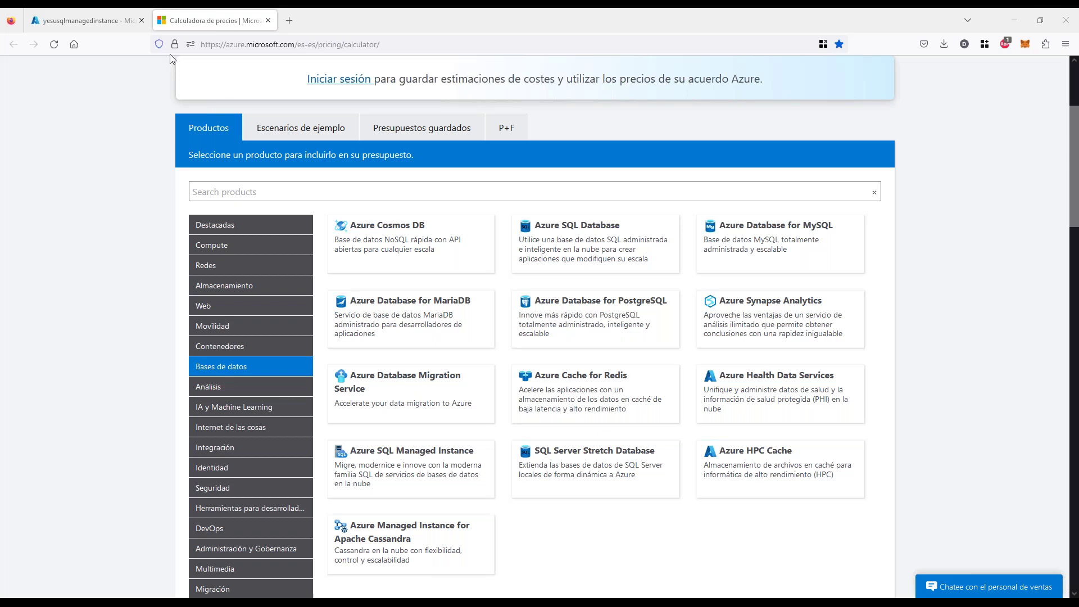
Search the web for "azure dtu calculator" and open the Azure SQL Database DTU Calculator result in its own tab.
left_click(296, 22)
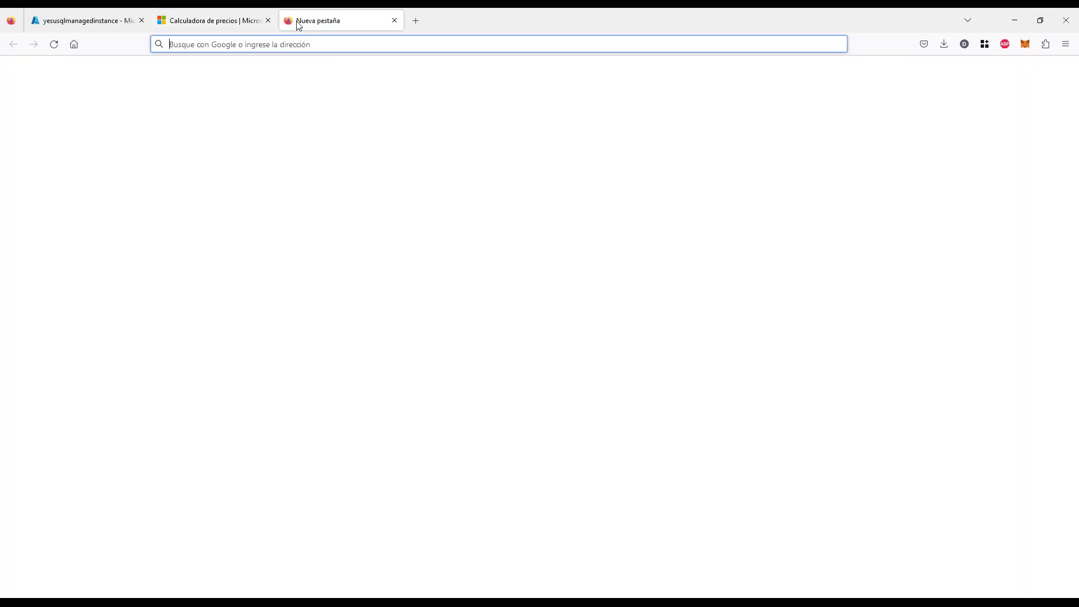
type("dtu cal")
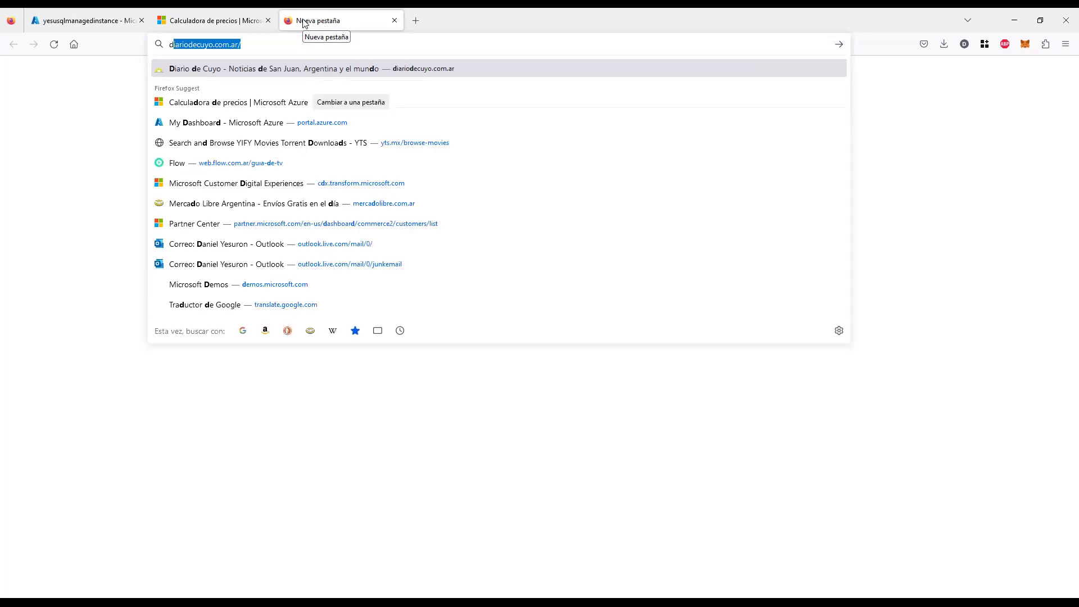
key("Down")
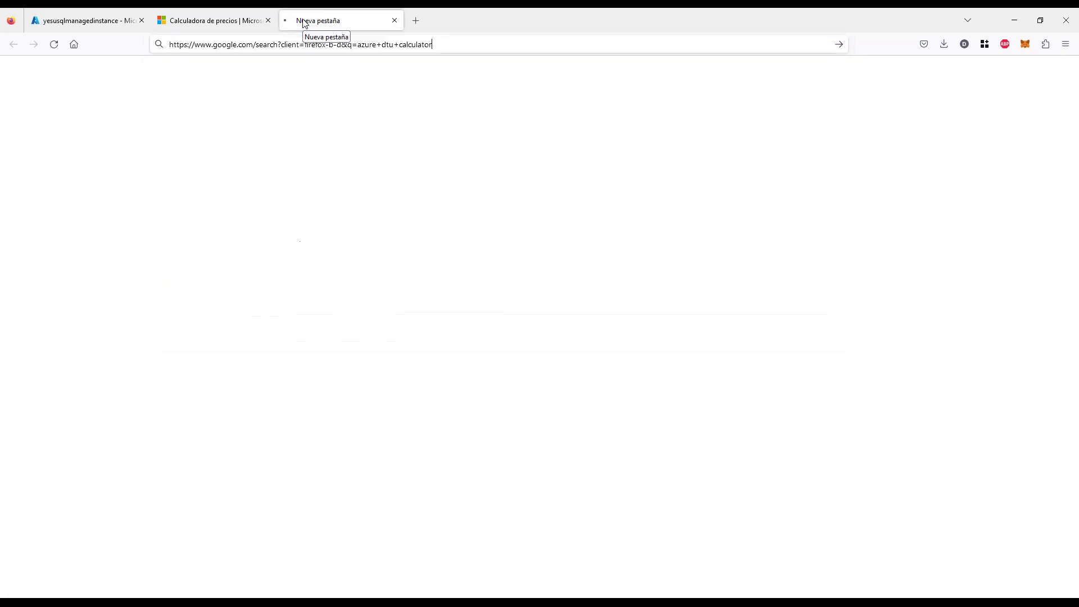
key("Return")
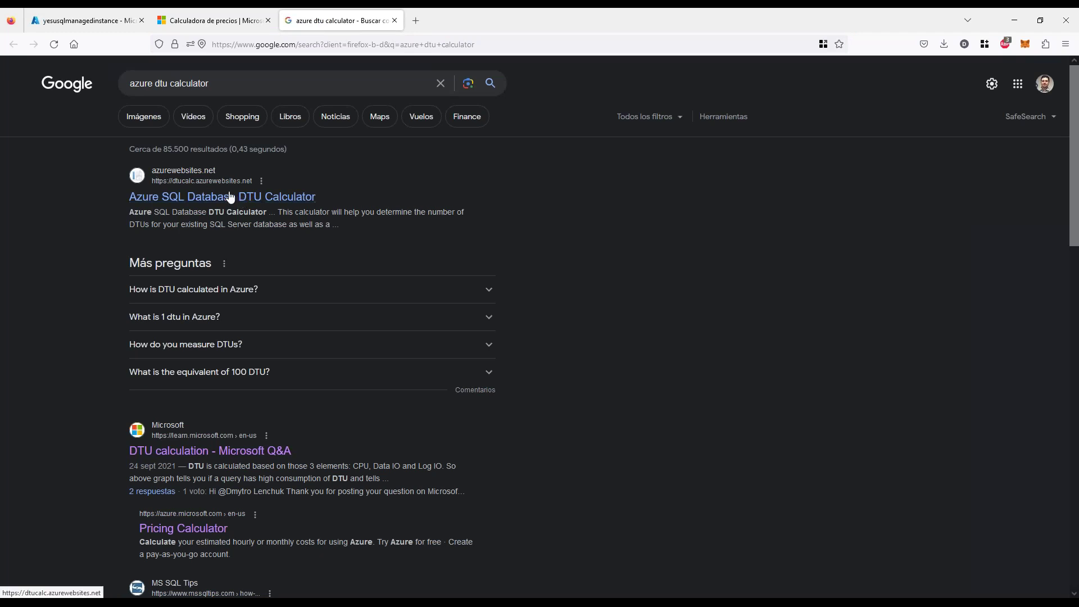
middle_click(248, 202)
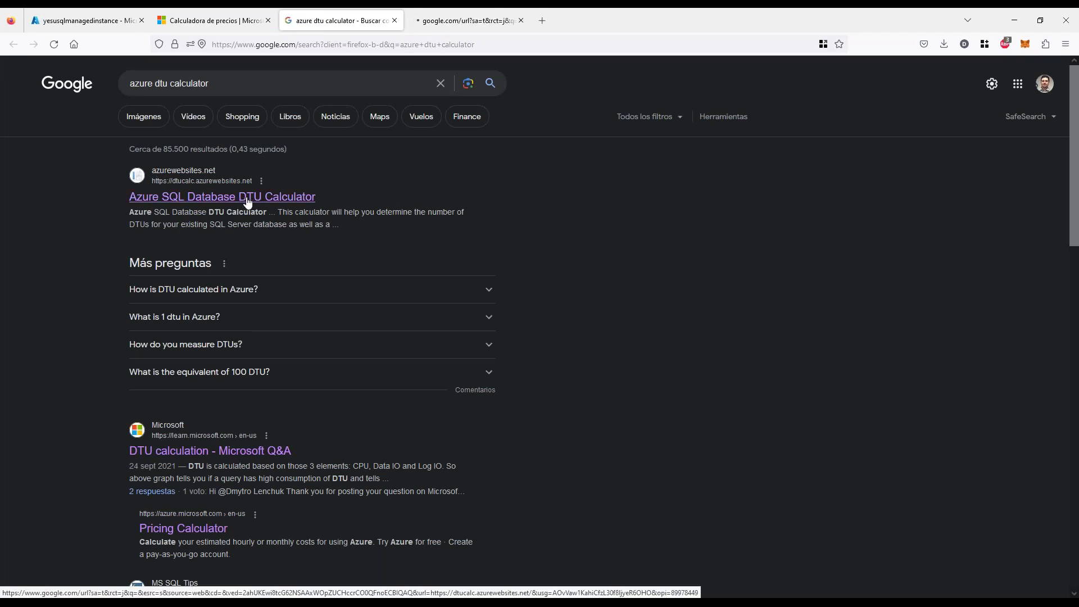
left_click(491, 25)
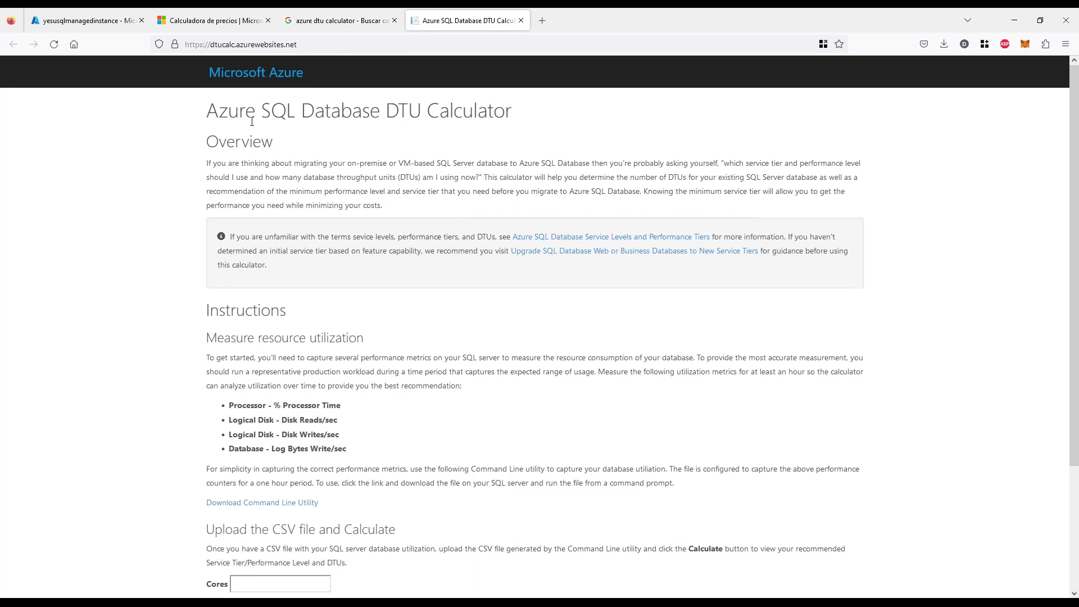
Examine the DTU calculator's overview, the performance metrics to capture, and the cores and CSV upload section.
scroll(432, 377, "down", 3)
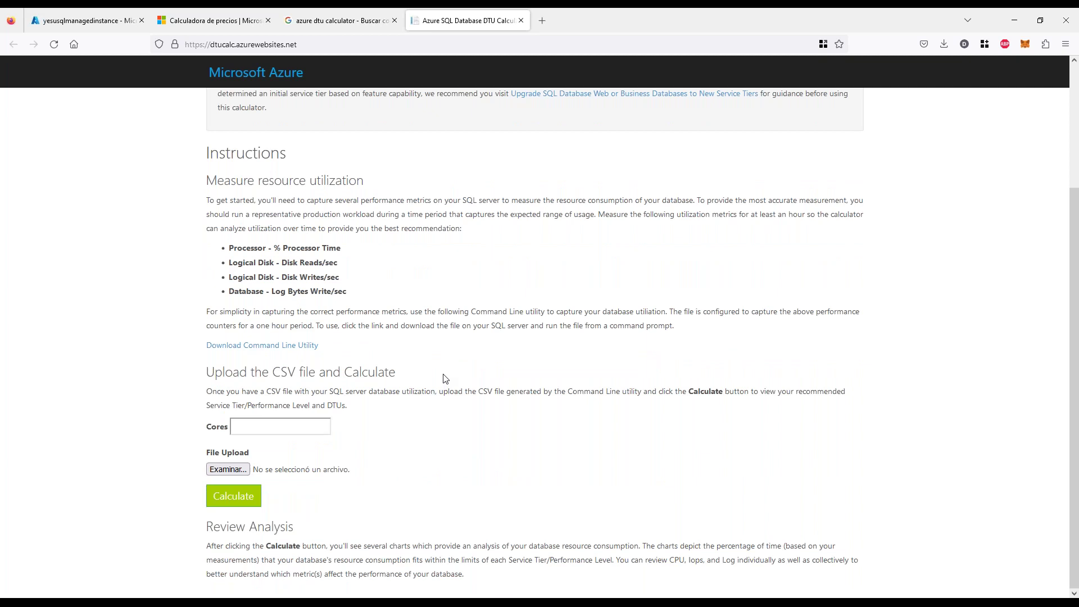
scroll(445, 377, "up", 3)
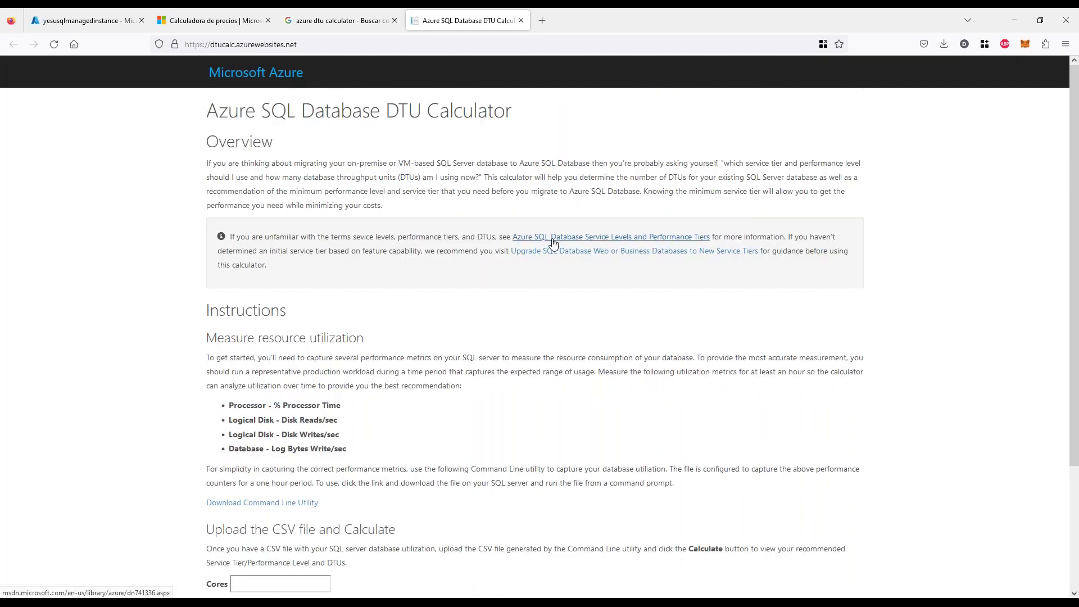
left_click_drag(228, 163, 653, 194)
left_click_drag(307, 358, 501, 388)
left_click(500, 393)
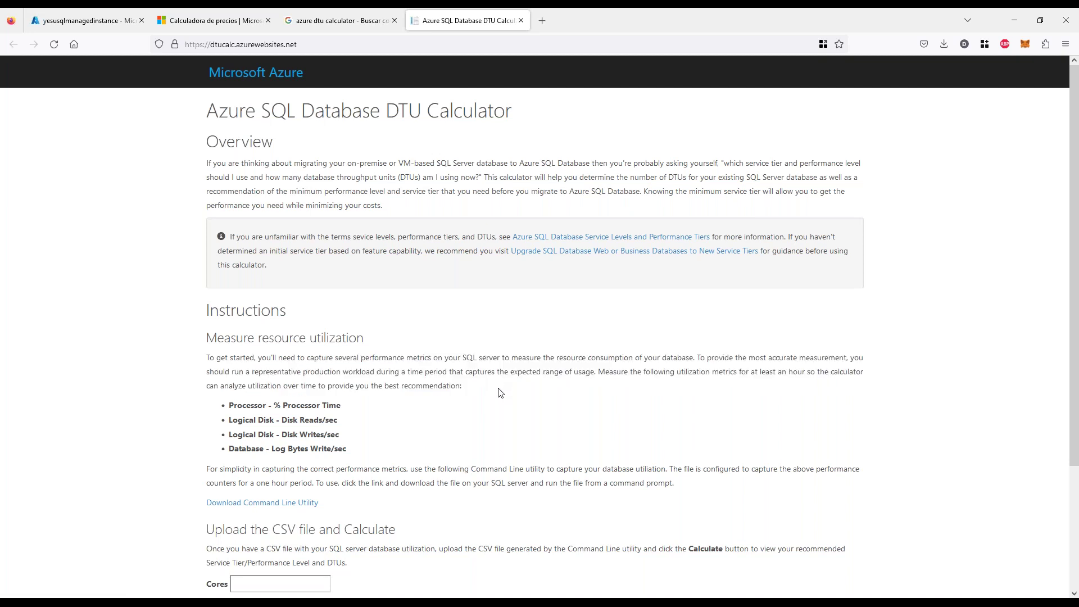
scroll(500, 393, "down", 3)
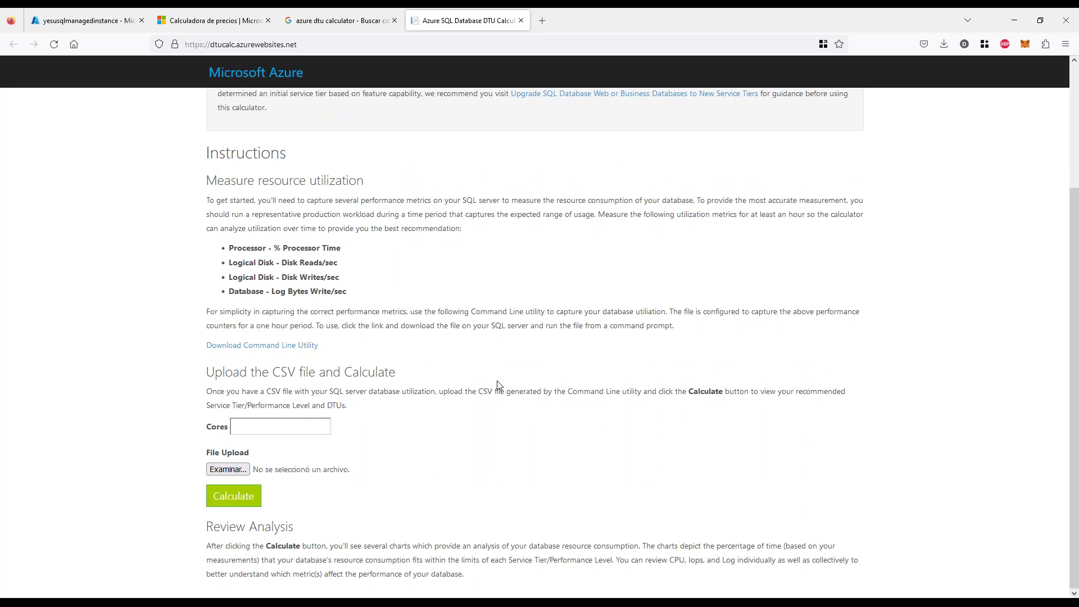
scroll(497, 386, "up", 3)
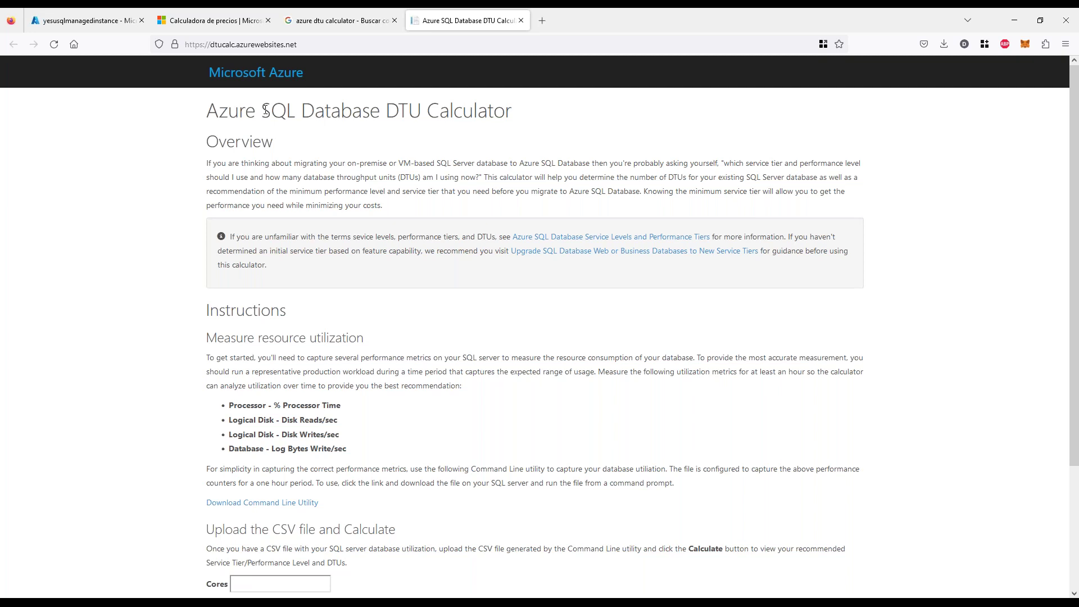
left_click_drag(261, 111, 486, 111)
left_click(493, 159)
scroll(362, 421, "down", 3)
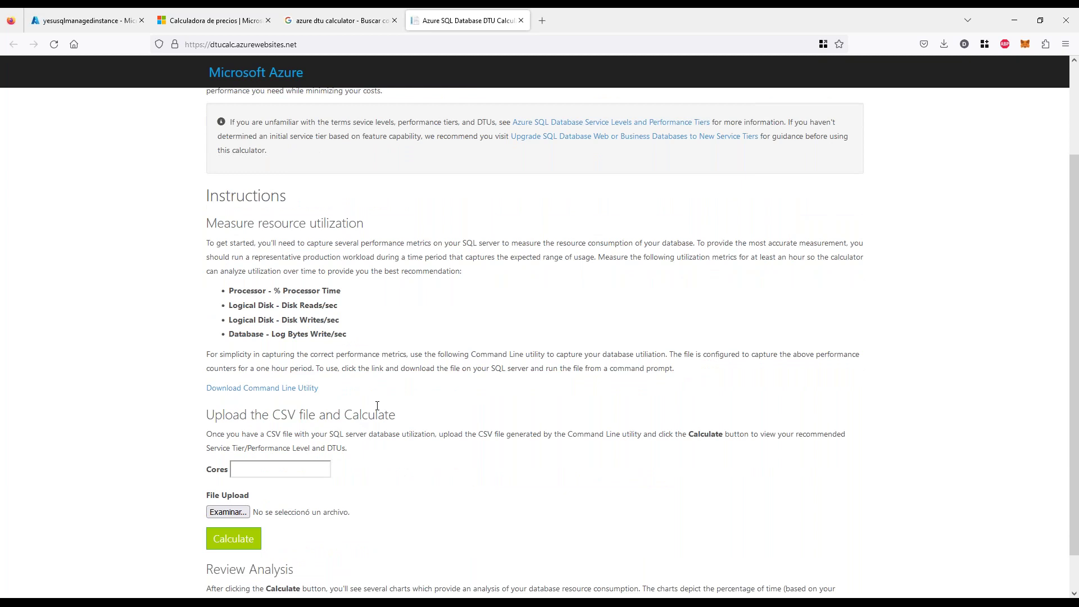
scroll(377, 406, "up", 3)
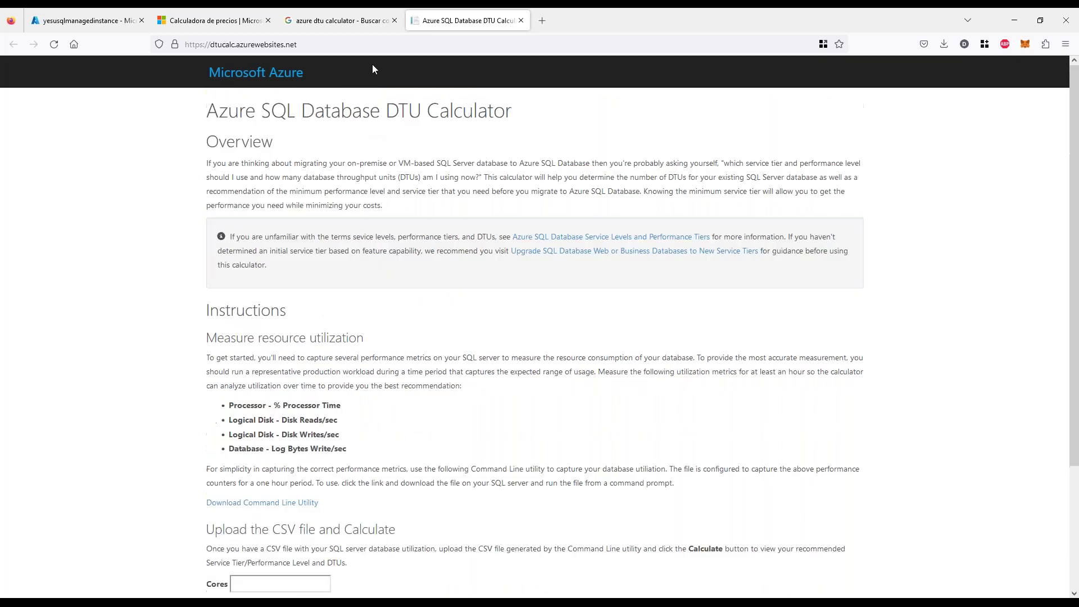
Open the "DTU calculation - Microsoft Q&A" search result and read the average DTU percentage formula in the first answer.
left_click(351, 24)
middle_click(210, 450)
left_click(458, 23)
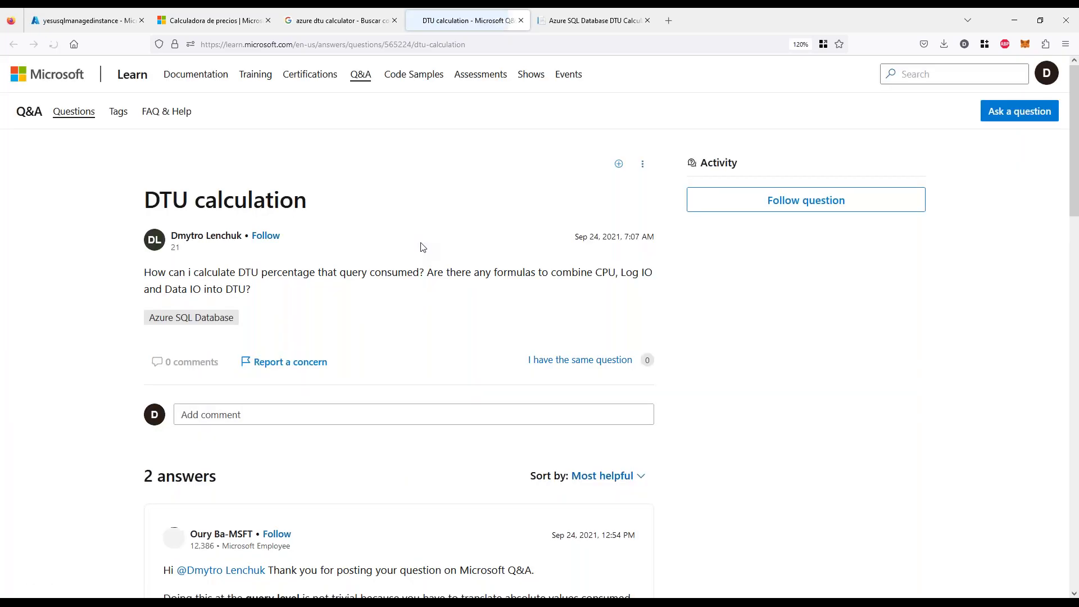
left_click_drag(297, 272, 542, 273)
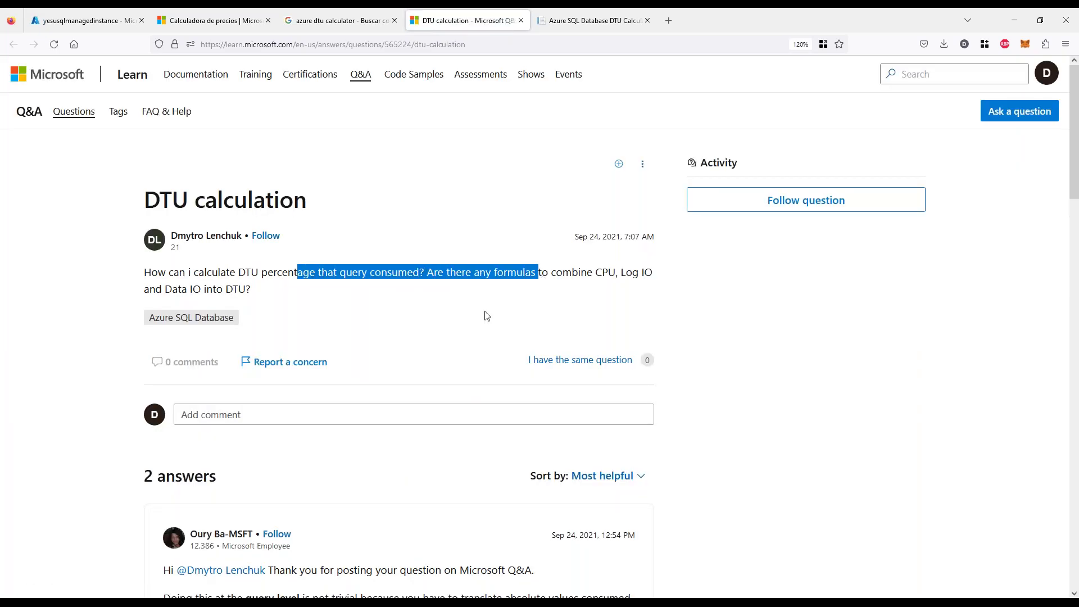
left_click(454, 313)
scroll(454, 313, "down", 5)
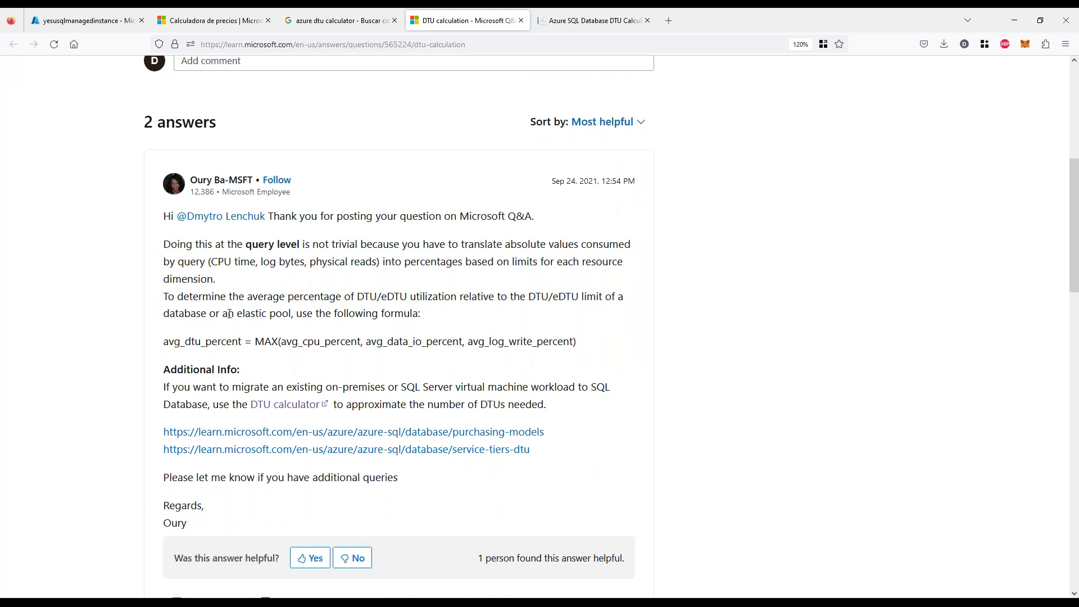
left_click_drag(171, 297, 616, 297)
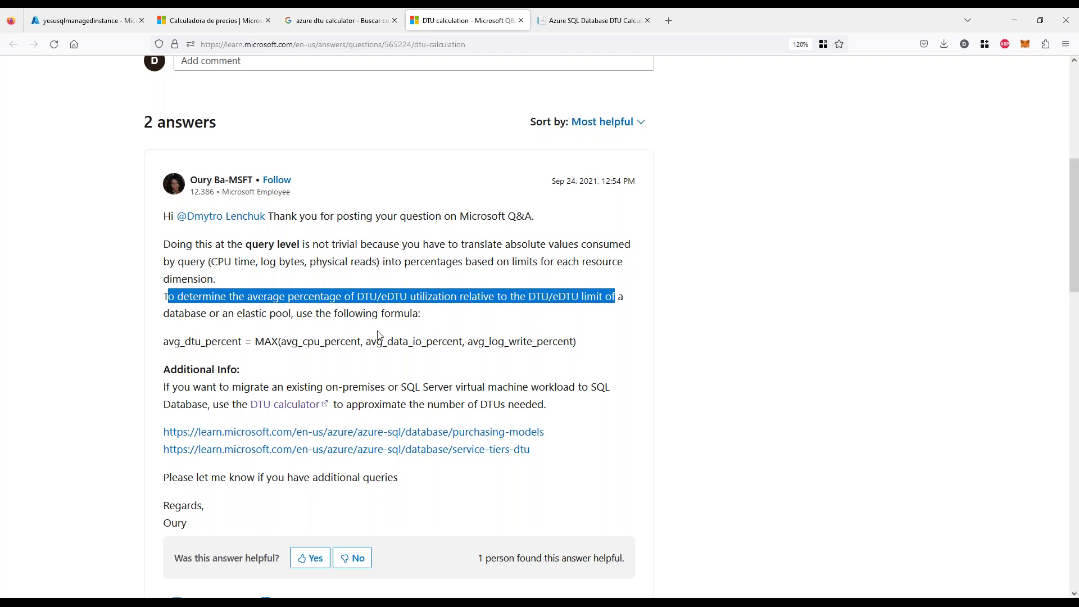
mouse_move(175, 342)
left_mouse_down()
mouse_move(583, 342)
mouse_move(197, 357)
mouse_move(166, 344)
left_mouse_up()
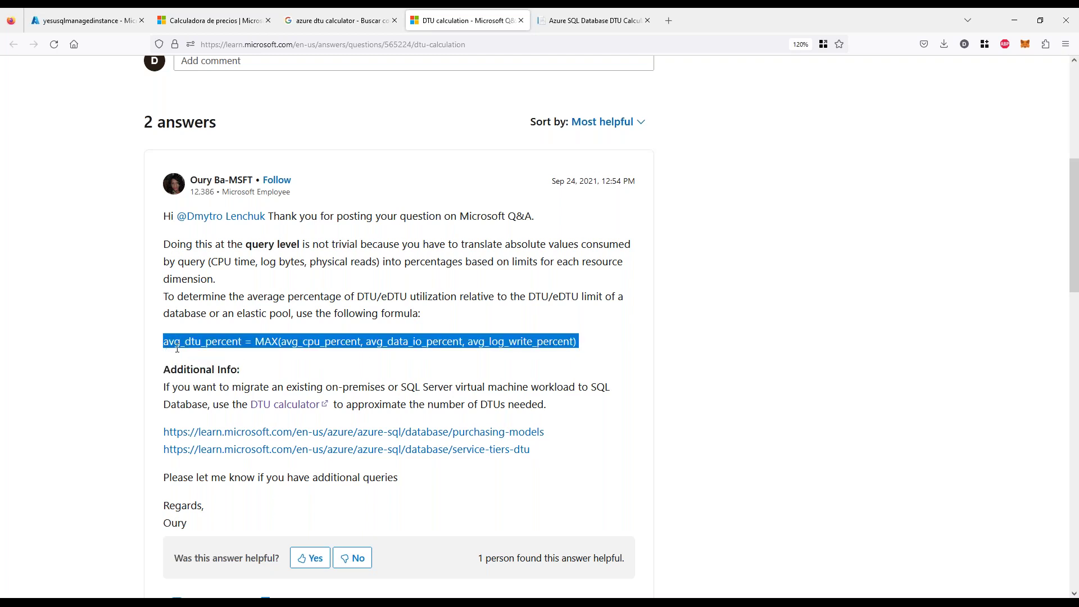
left_click(339, 359)
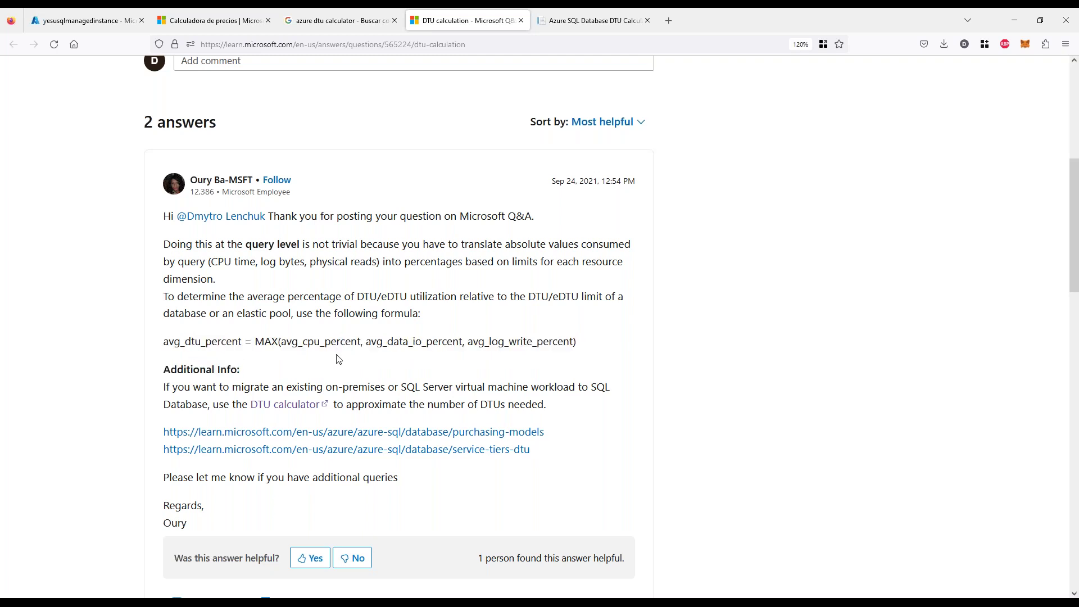
Try the answer's DTU calculator link and close the DTU research tabs to return to the Azure pricing calculator.
left_click(289, 405)
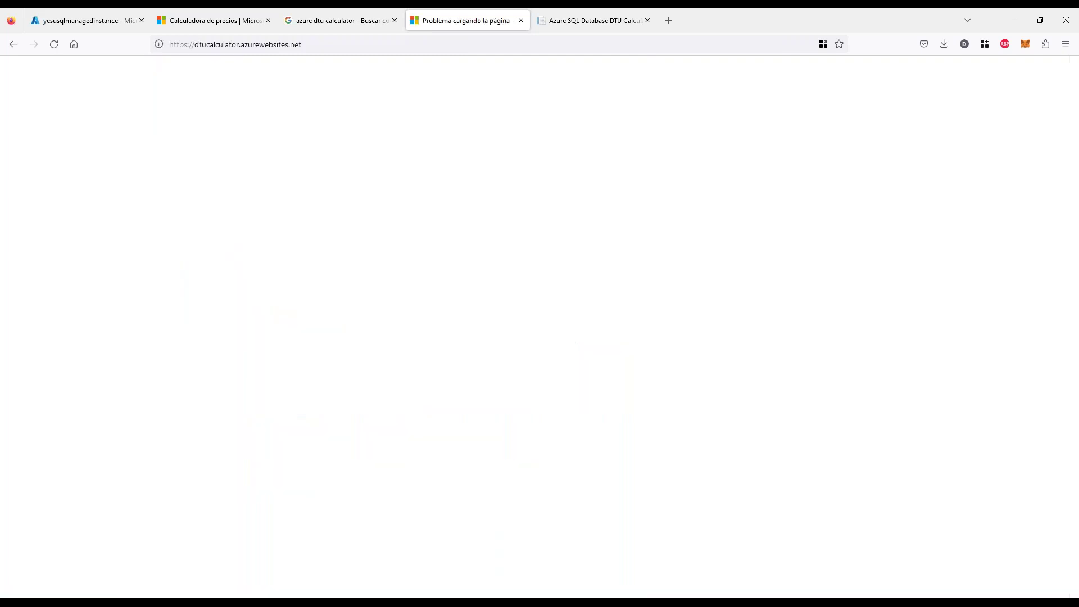
middle_click(475, 26)
left_click(481, 25)
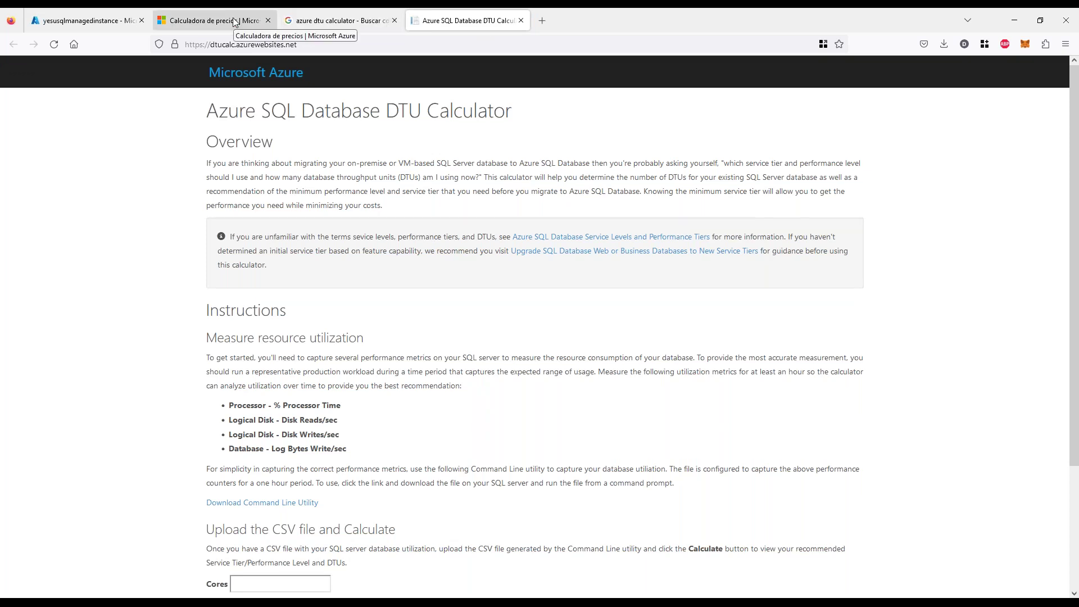
middle_click(466, 25)
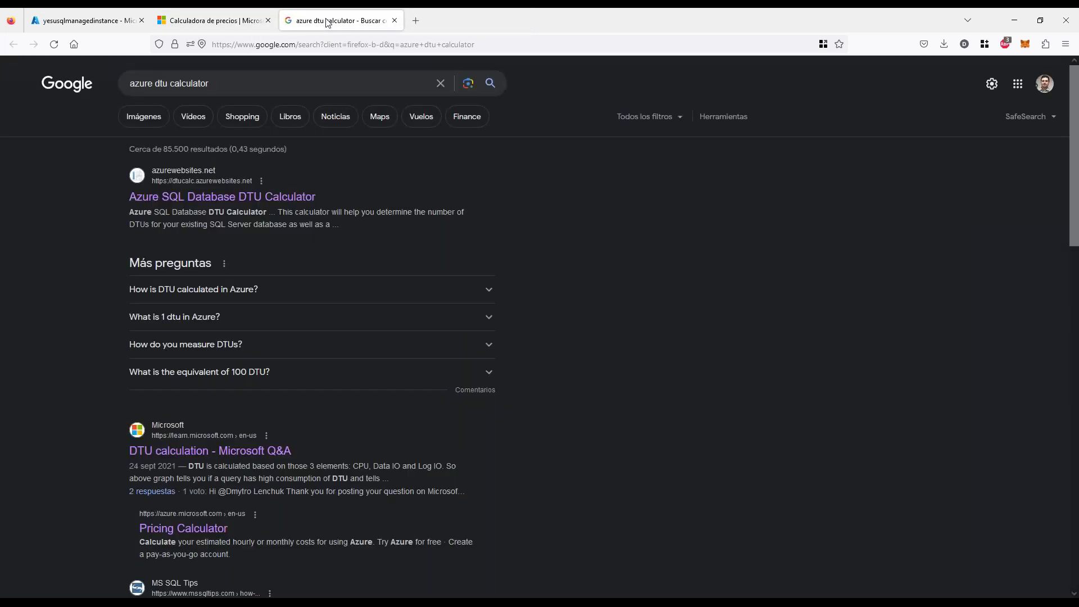
middle_click(328, 22)
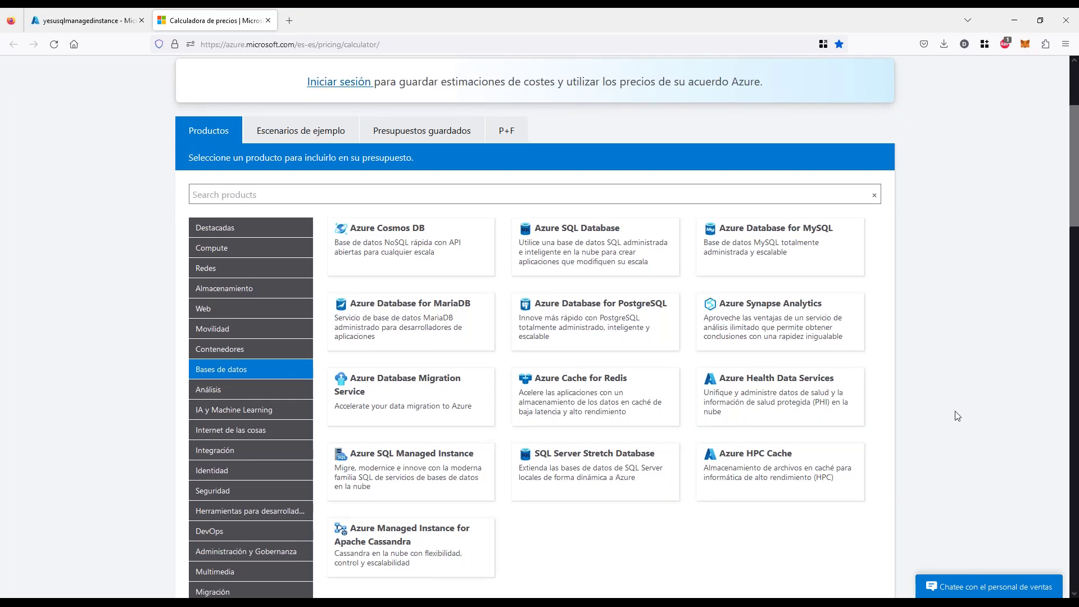
Review the products in the Bases de datos category, focusing on Azure SQL Managed Instance and Azure SQL Database.
scroll(954, 413, "up", 3)
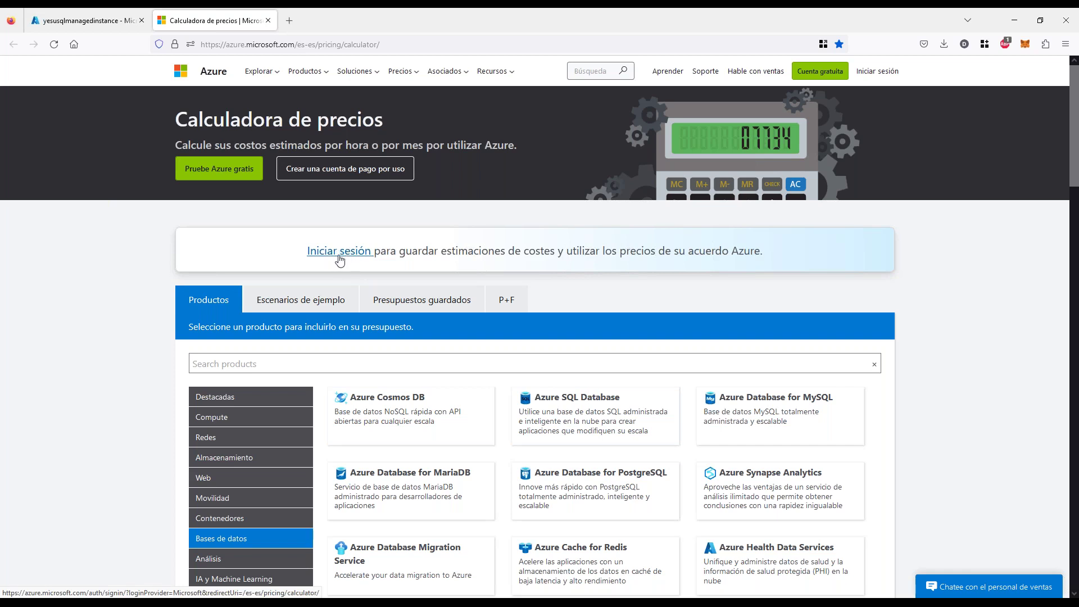
scroll(128, 302, "down", 1)
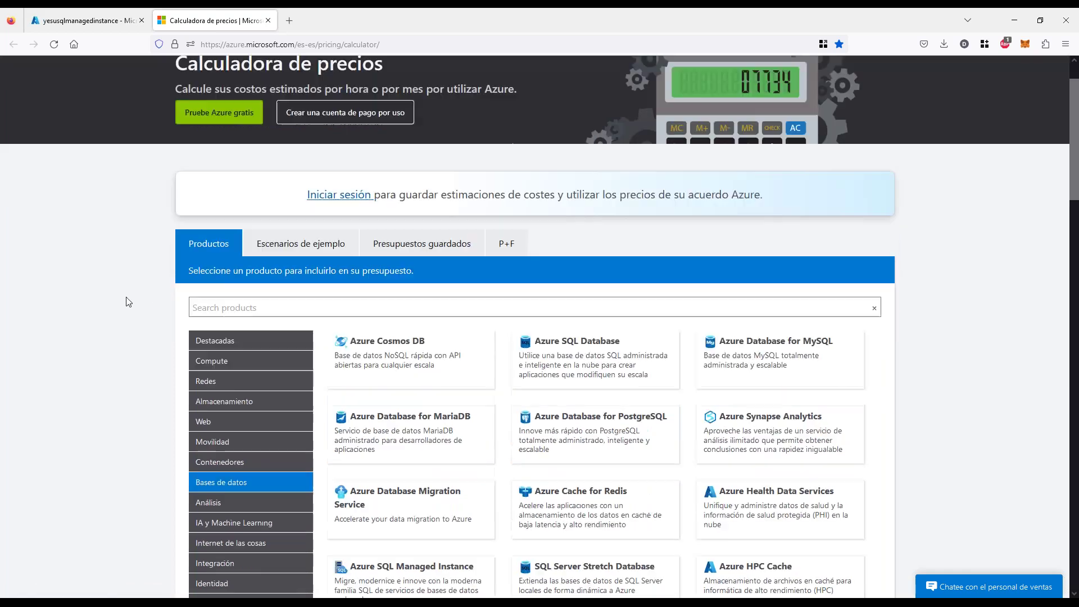
scroll(128, 301, "down", 3)
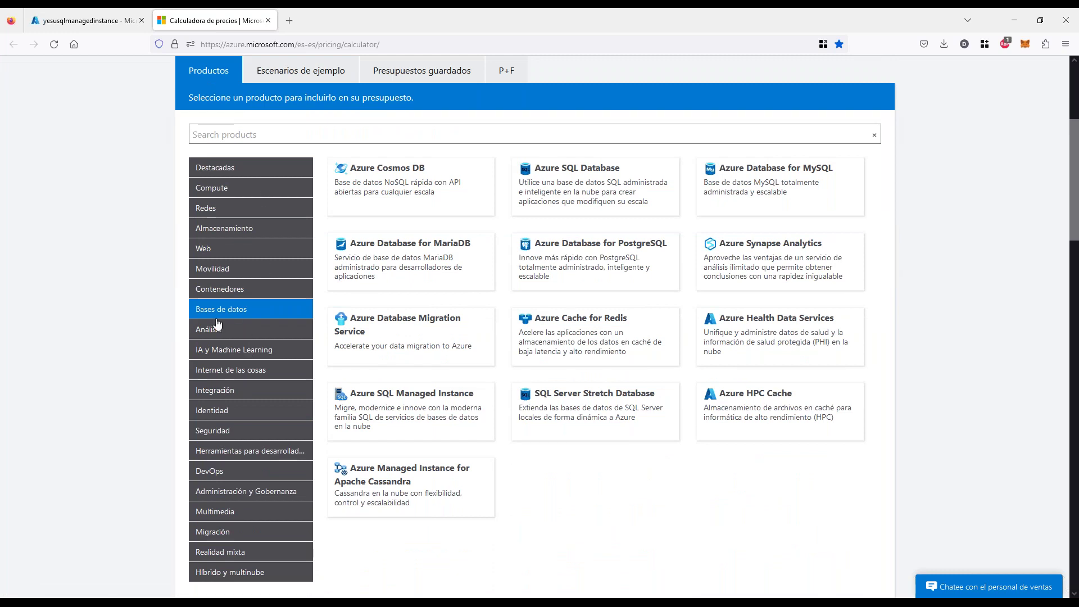
left_click(236, 312)
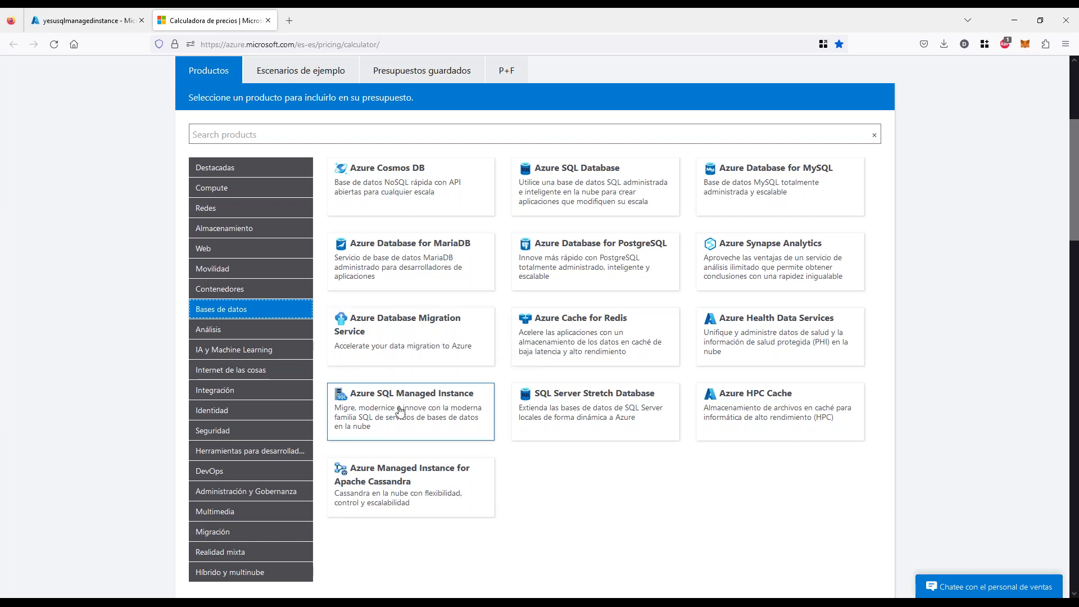
mouse_move(414, 374)
left_mouse_down()
mouse_move(495, 393)
mouse_move(369, 379)
left_mouse_up()
key("Escape")
mouse_move(606, 152)
left_mouse_down()
mouse_move(497, 206)
mouse_move(646, 163)
mouse_move(562, 157)
left_mouse_up()
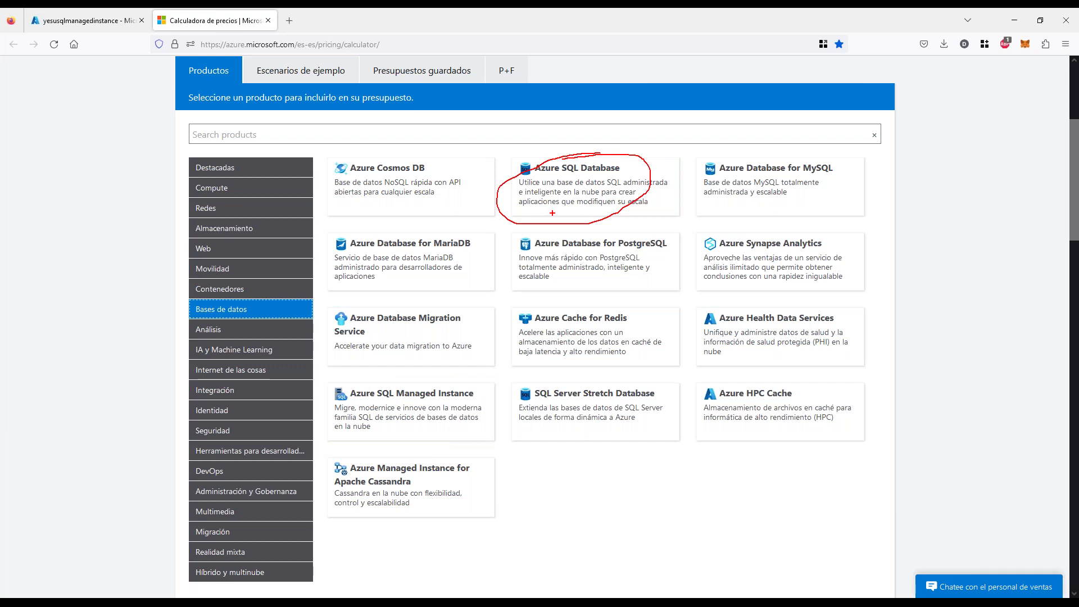
key("Escape")
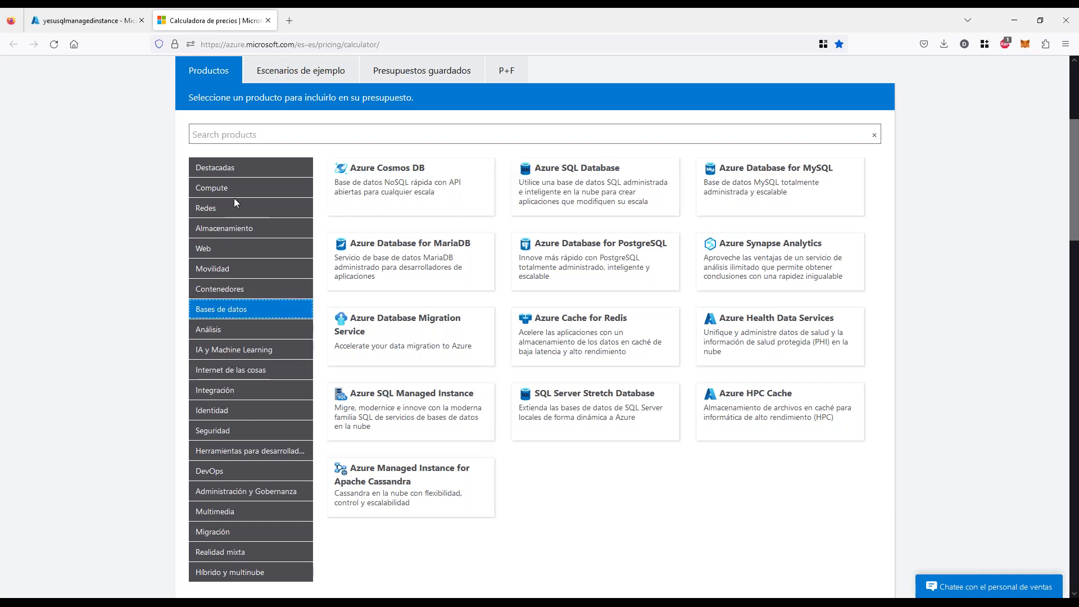
Add Virtual Machines from the Compute category to the estimate.
left_click(254, 190)
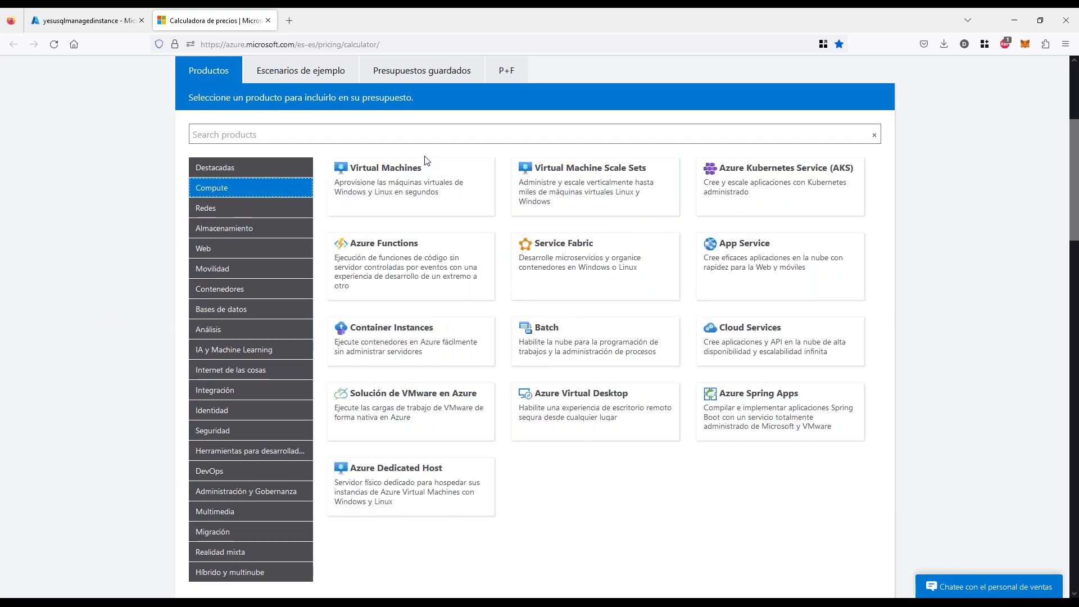
left_click(418, 185)
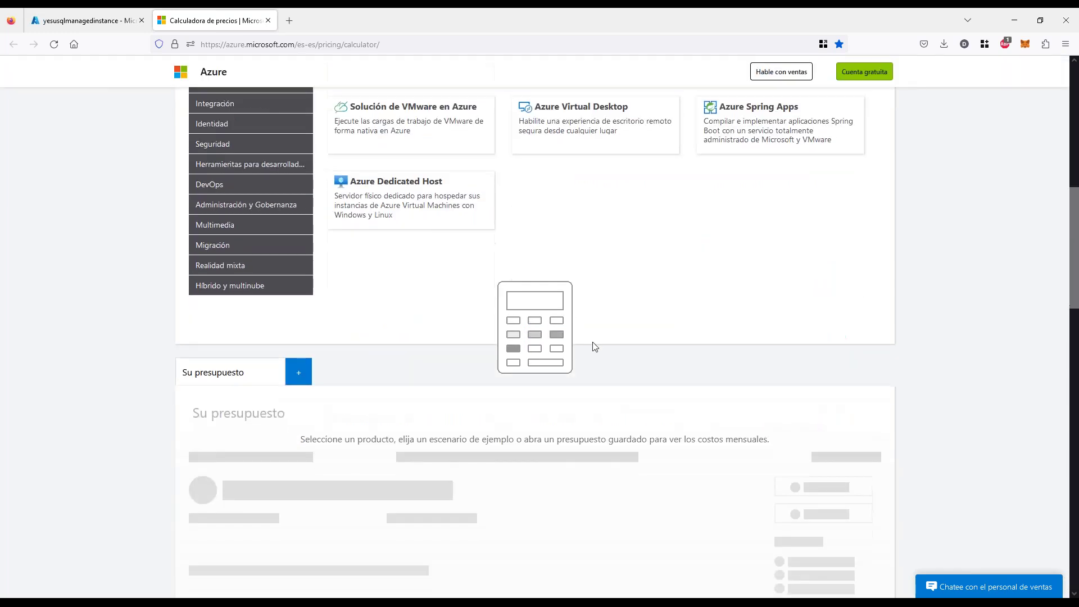
scroll(631, 360, "down", 1)
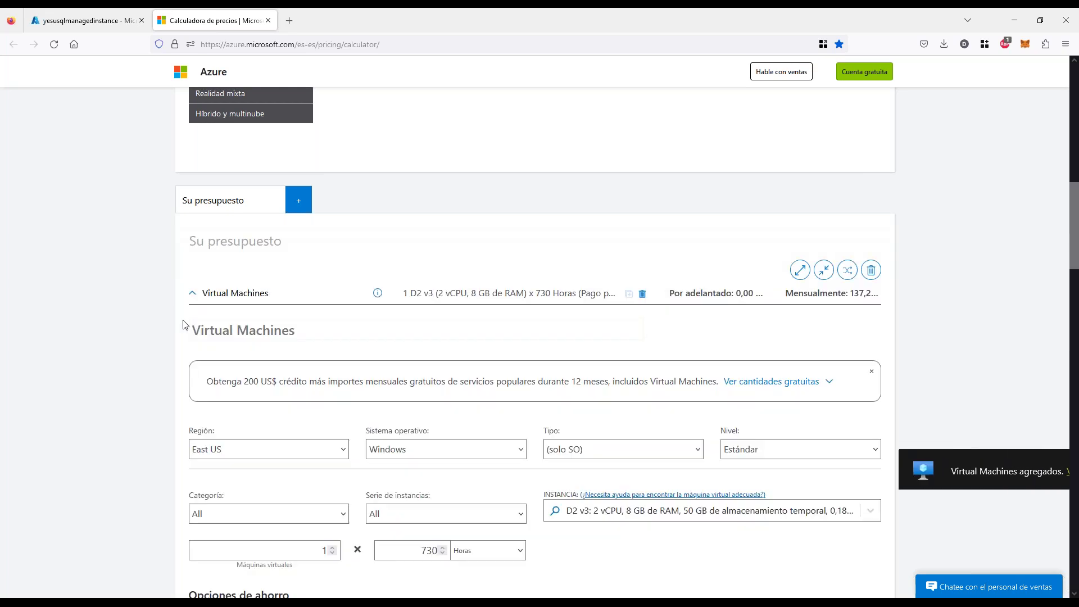
Set the virtual machine's Tipo to SQL Server in the estimate.
scroll(187, 328, "down", 1)
scroll(188, 329, "down", 4)
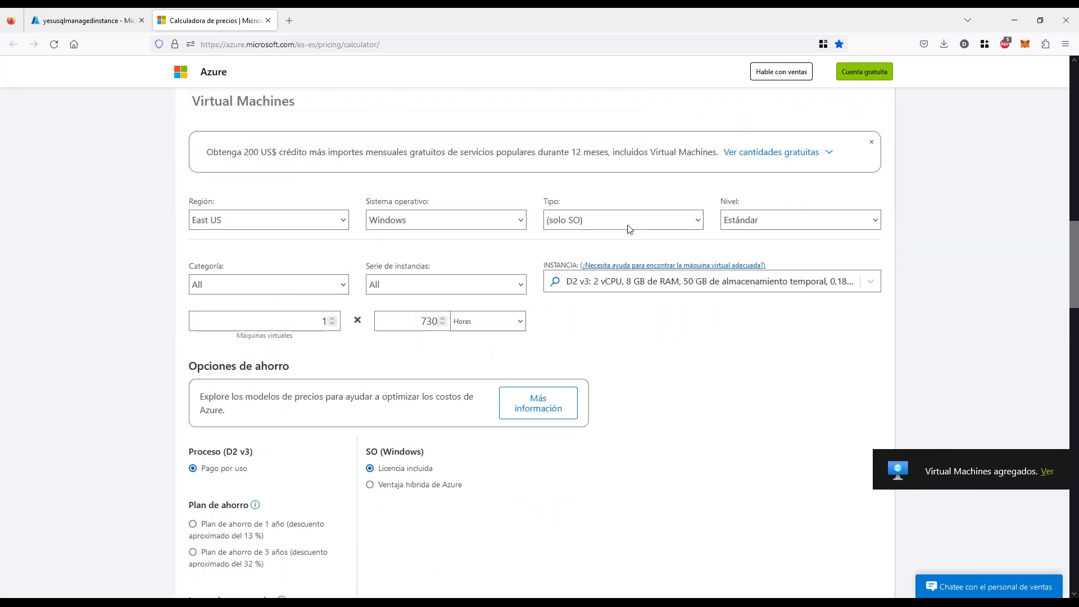
left_click(628, 223)
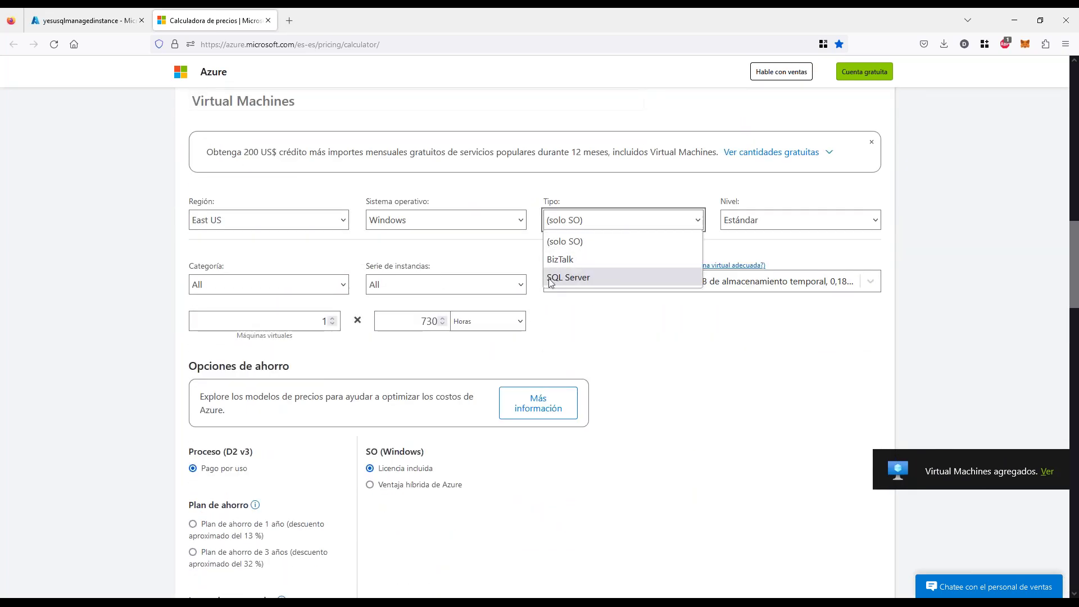
left_click(575, 277)
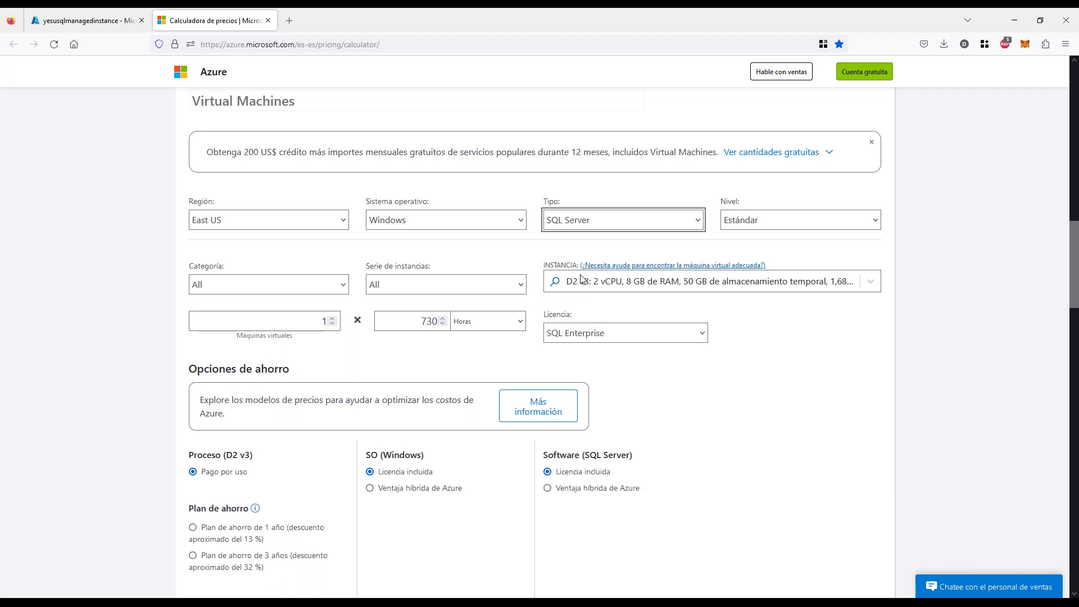
Set the virtual machine's SQL Server Licencia to SQL Standard.
left_click(580, 334)
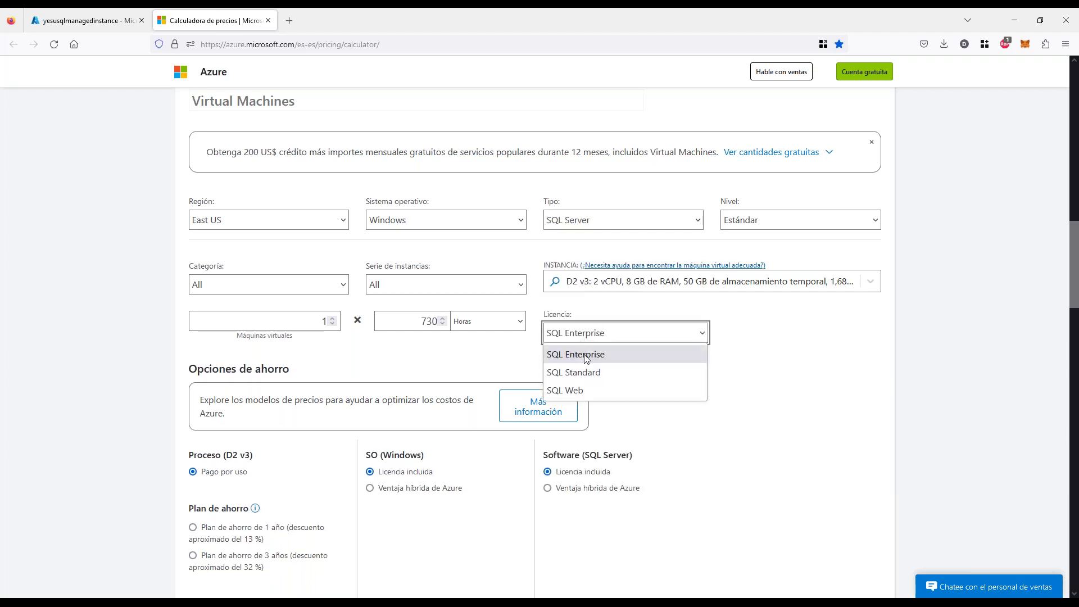
left_click(585, 379)
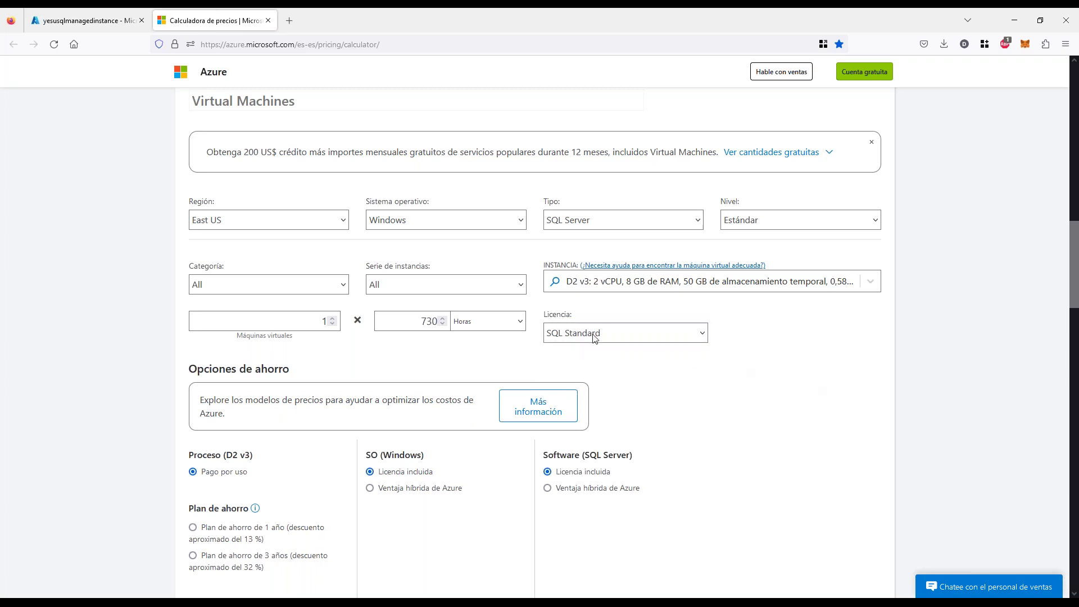
scroll(164, 276, "up", 2)
Switch to the PowerPoint presentation, point out SQL Server on Azure Virtual Machines on slide 2, and return to the pricing calculator.
key("alt+Tab")
left_click(84, 181)
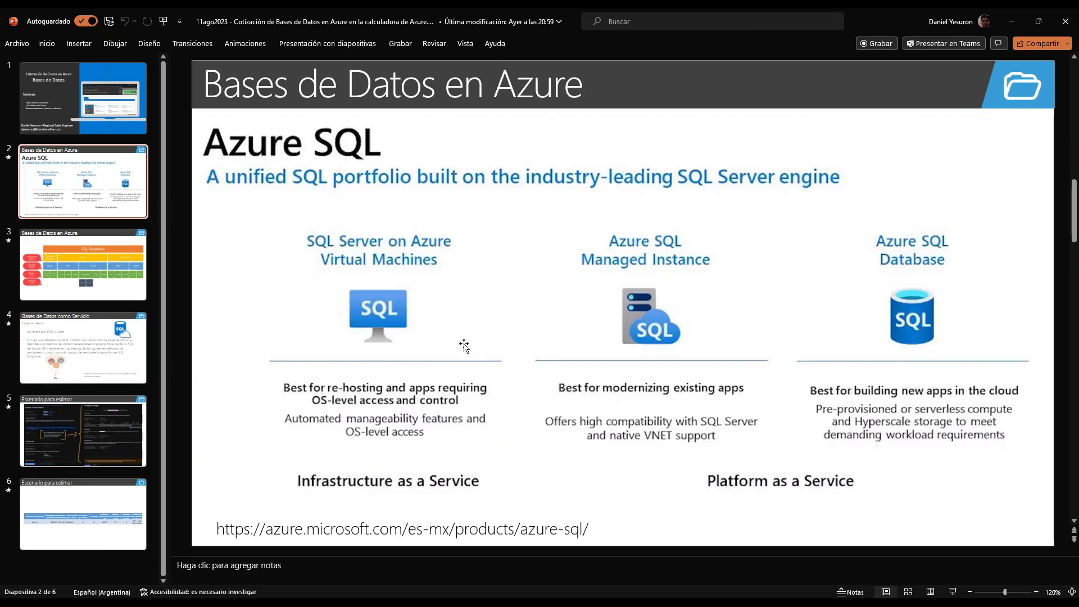
mouse_move(358, 215)
left_mouse_down()
mouse_move(254, 396)
mouse_move(526, 460)
mouse_move(469, 213)
mouse_move(332, 213)
left_mouse_up()
key("Escape")
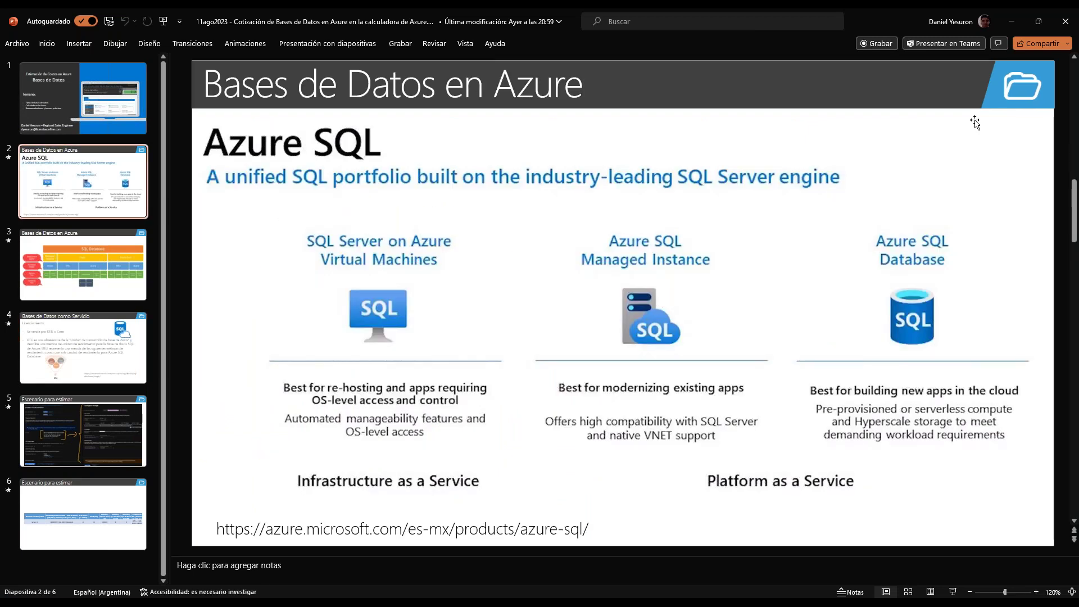
left_click(1011, 20)
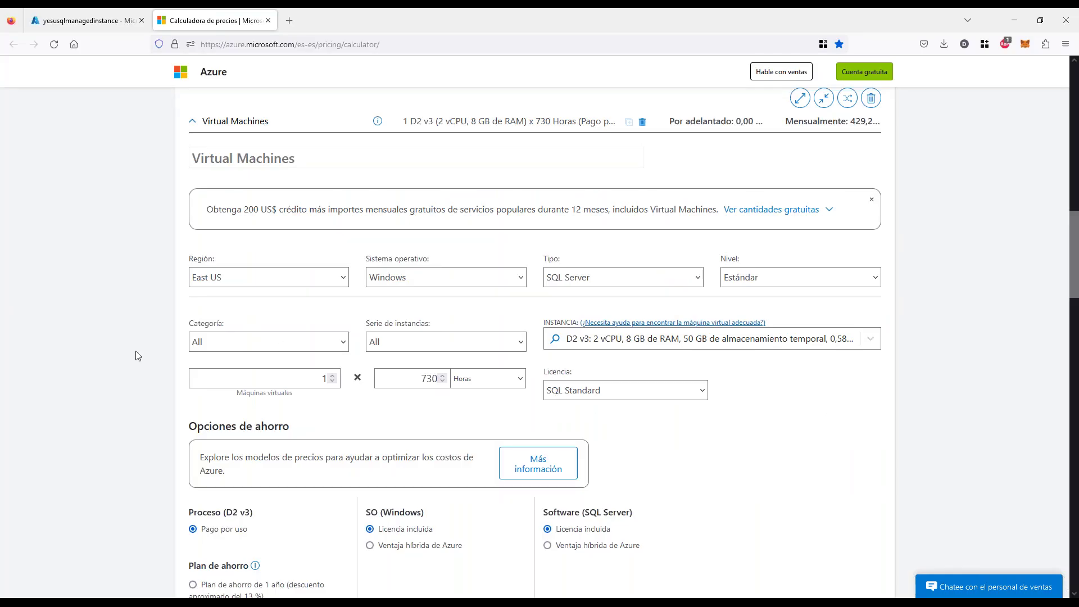
Try Ventaja híbrida de Azure for the SQL Server software and restore Licencia incluida.
scroll(149, 340, "down", 2)
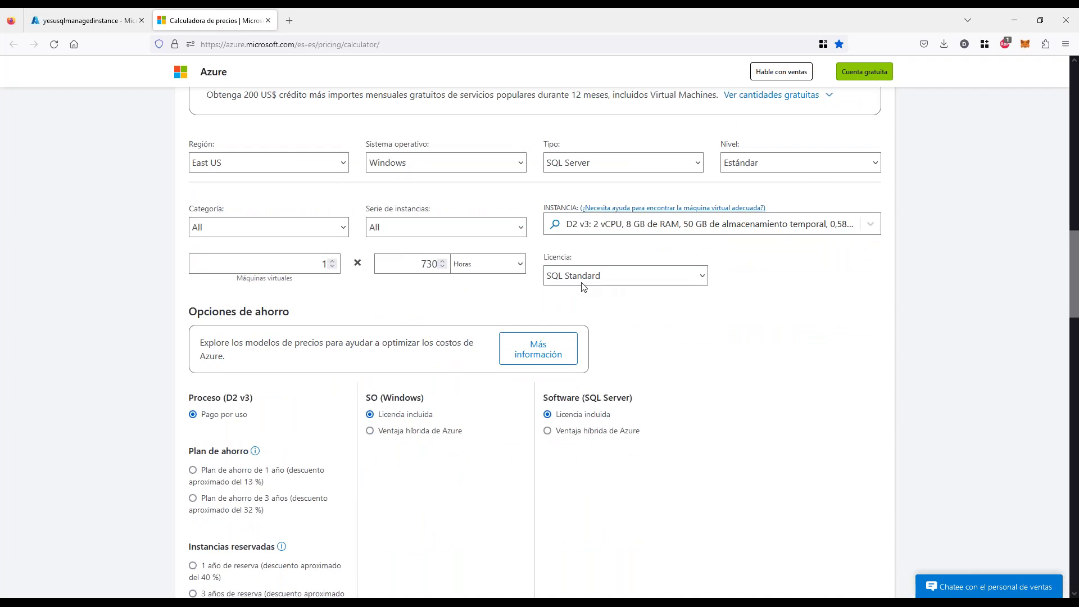
left_click(568, 433)
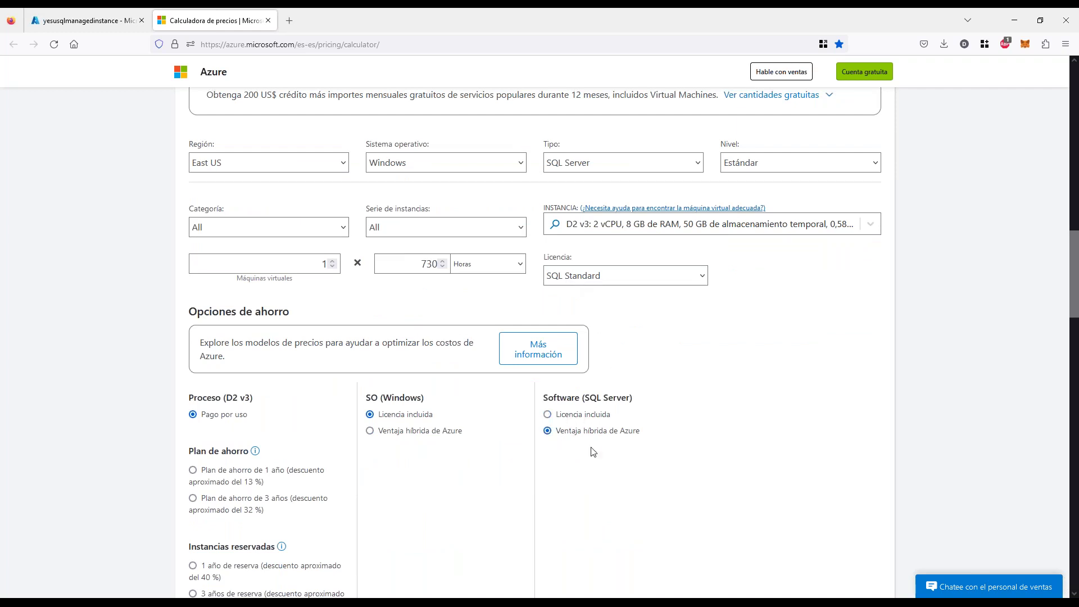
left_click(572, 416)
Check the virtual machine's total average monthly cost and return to its configuration options.
scroll(658, 368, "down", 3)
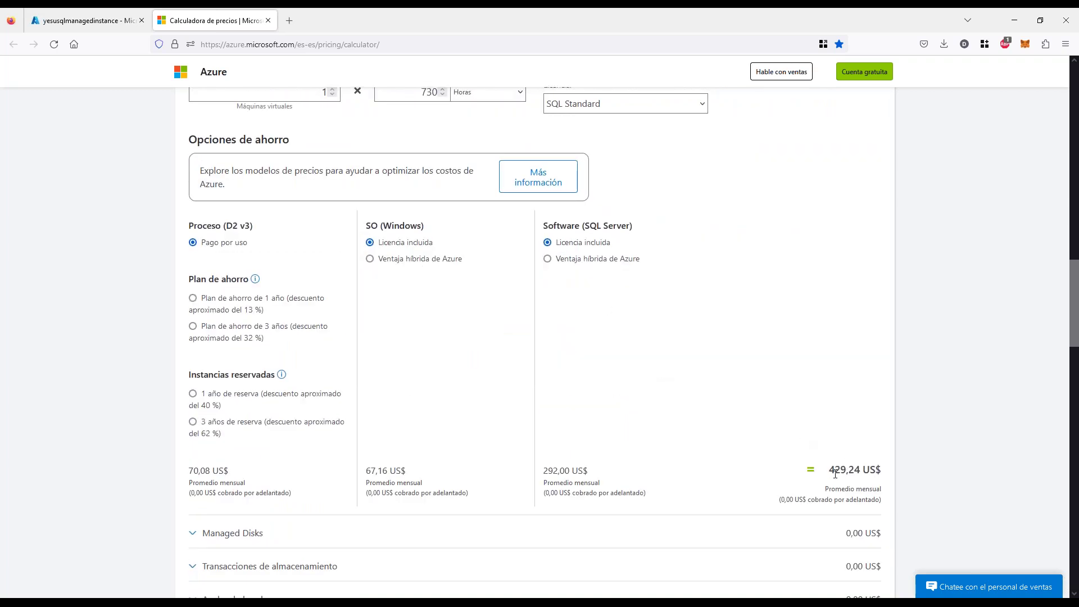
left_click_drag(845, 473, 883, 472)
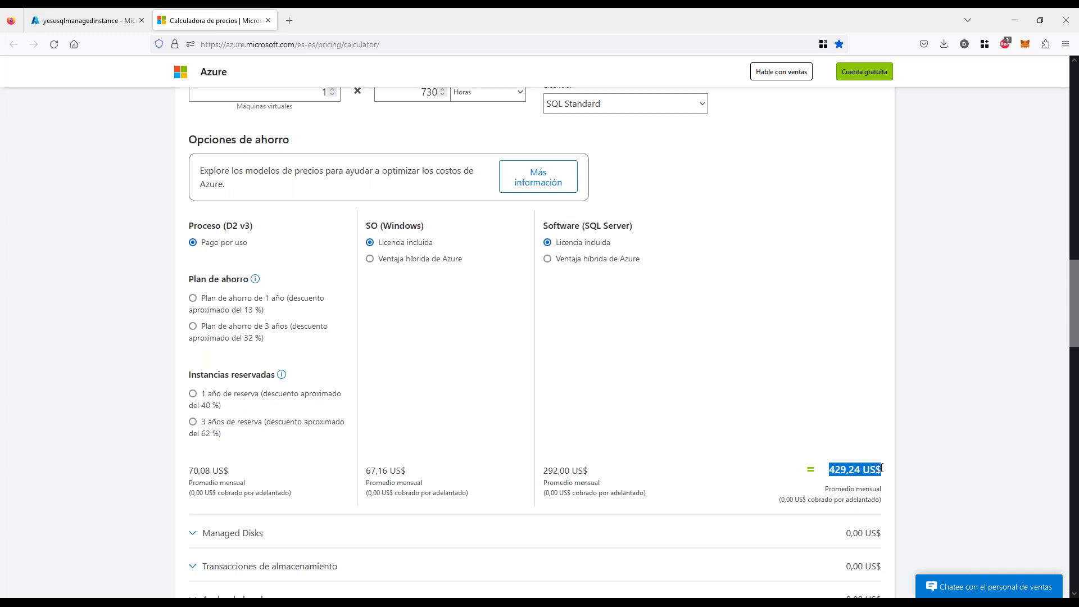
left_click(792, 411)
scroll(702, 384, "up", 4)
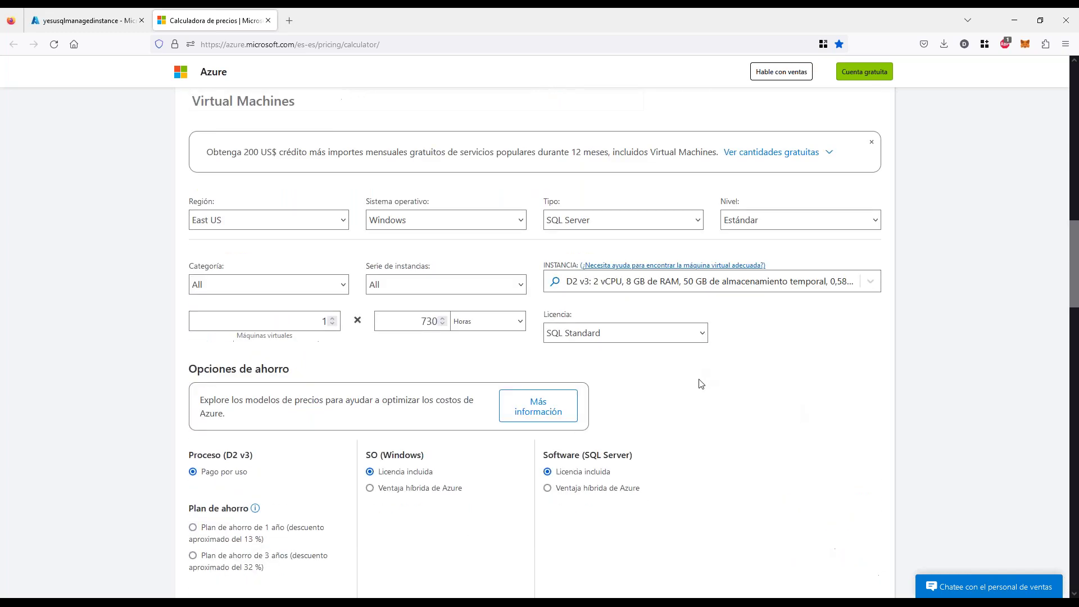
scroll(702, 384, "up", 2)
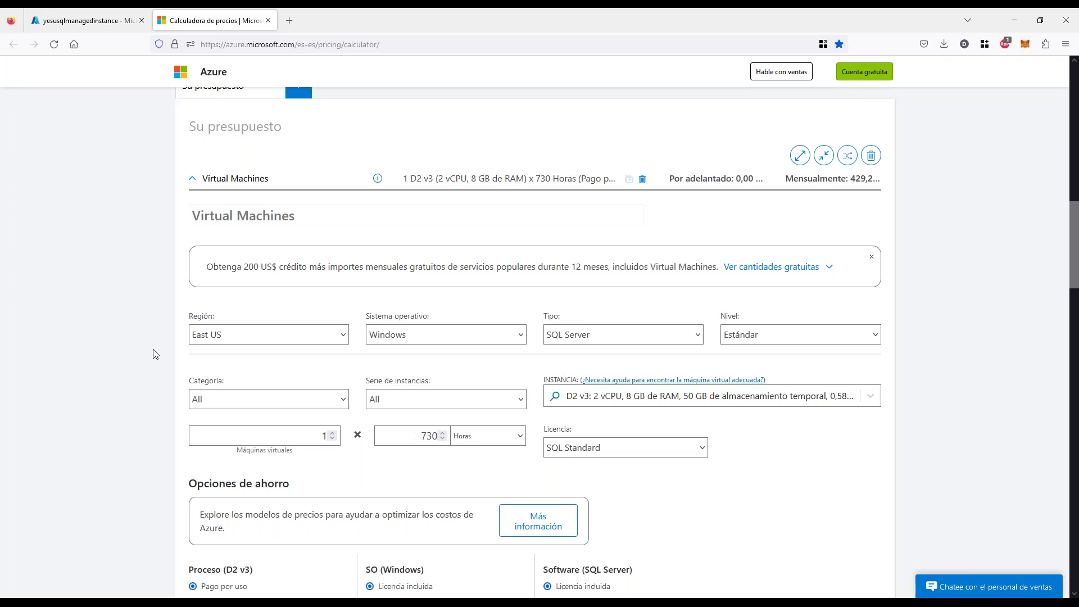
scroll(153, 353, "down", 2)
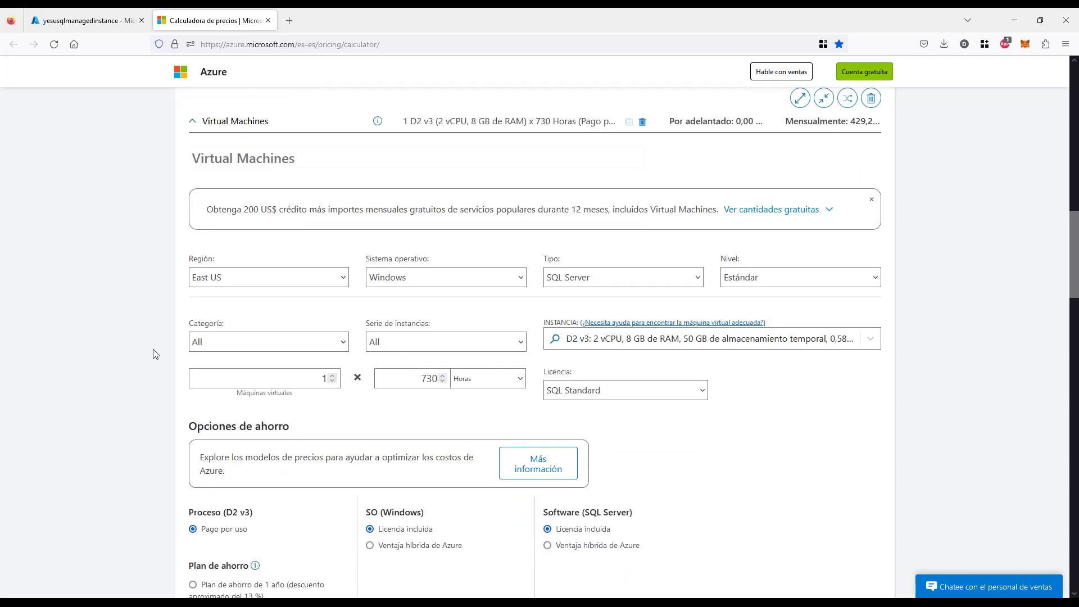
Try (solo SO) as the virtual machine's Tipo, restore SQL Server with the SQL Standard licence, and point out the instance.
left_click(604, 283)
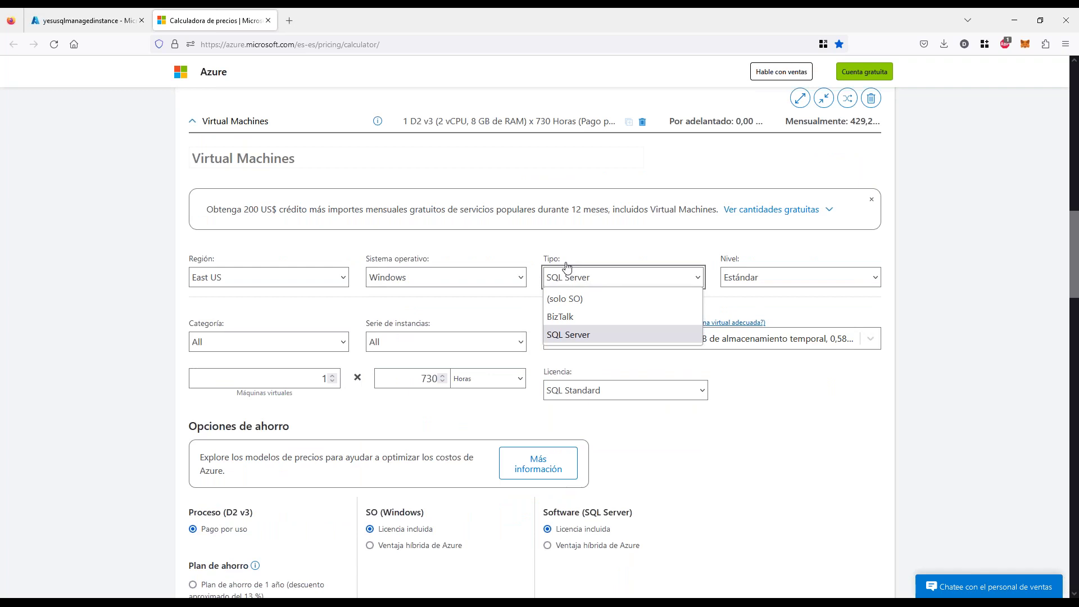
left_click(571, 298)
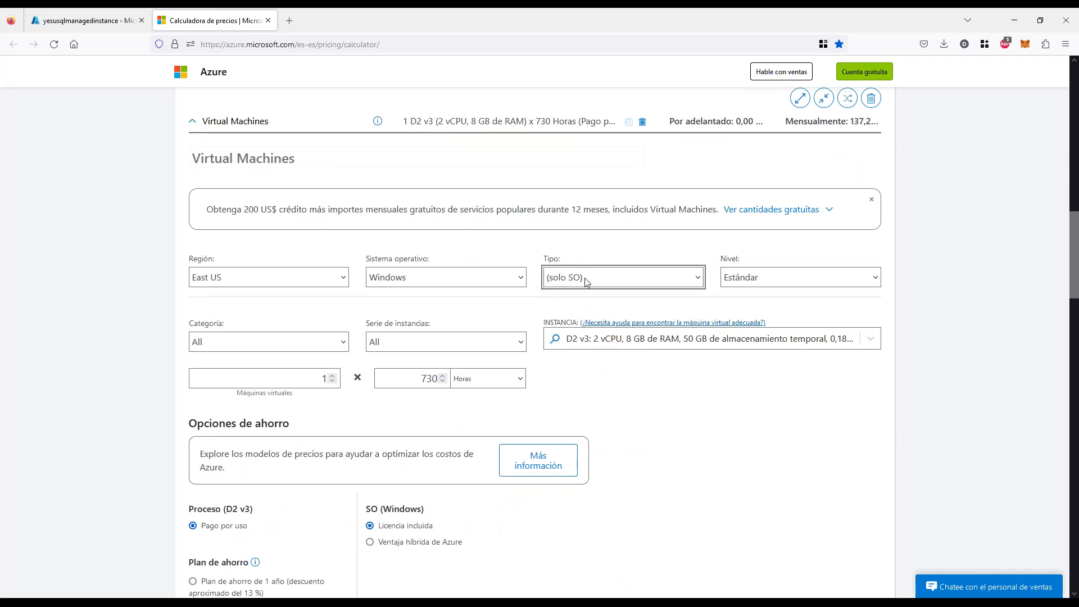
left_click(585, 282)
left_click(580, 332)
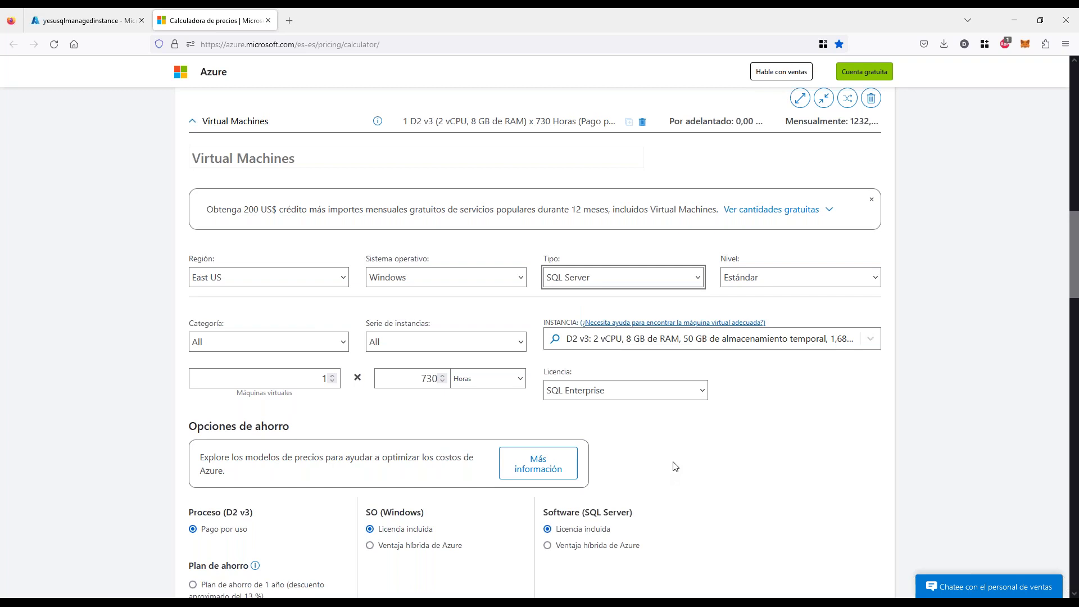
left_click(622, 390)
left_click(613, 430)
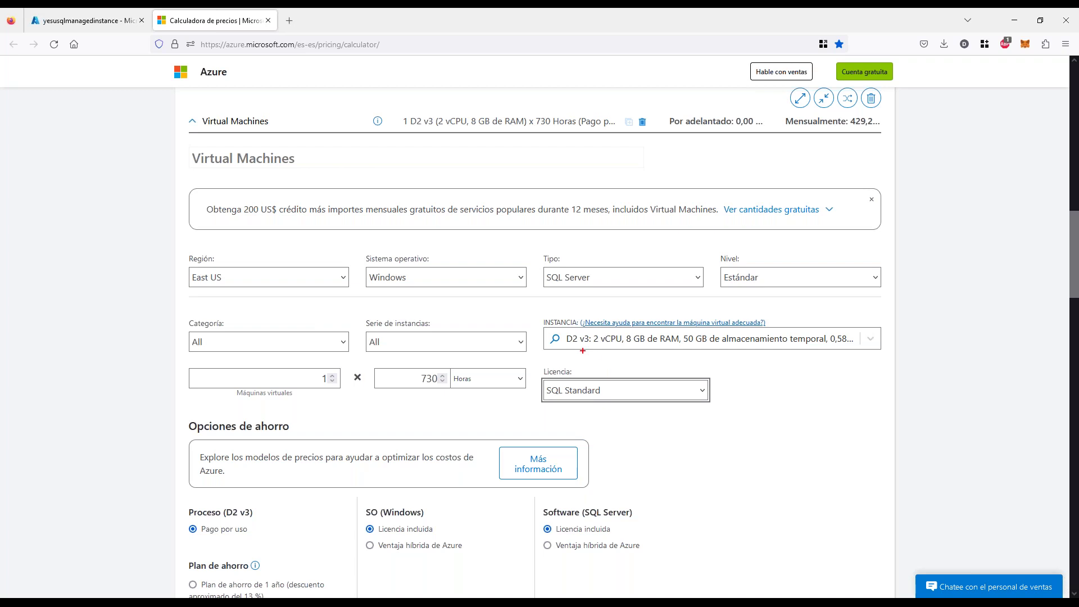
left_click_drag(563, 358, 704, 354)
key("Escape")
Delete the whole quotation containing the virtual machine and go back to the product catalogue.
scroll(732, 441, "up", 2)
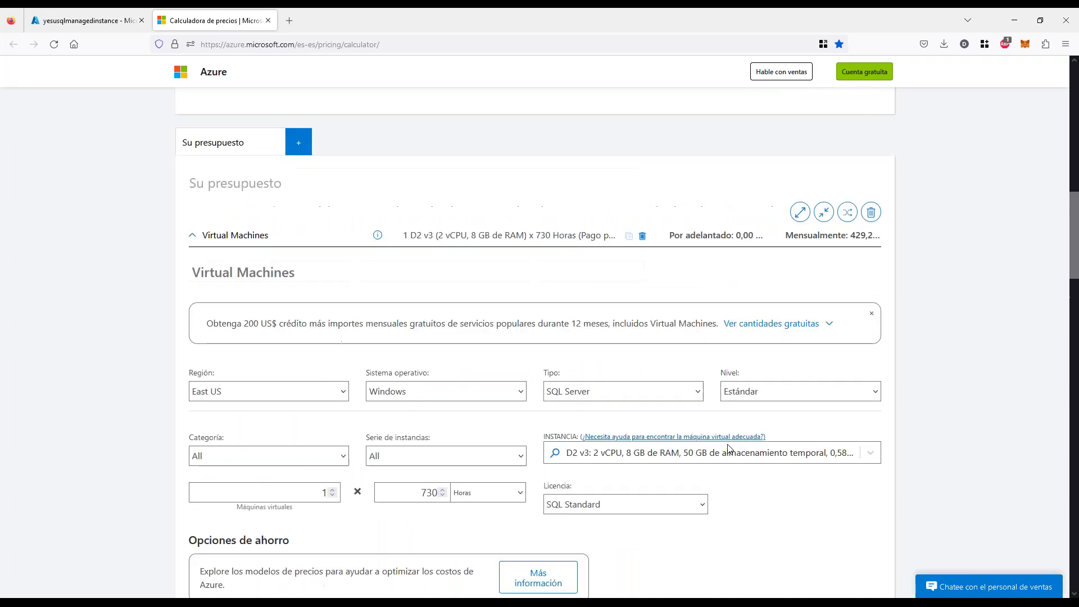
left_click(871, 214)
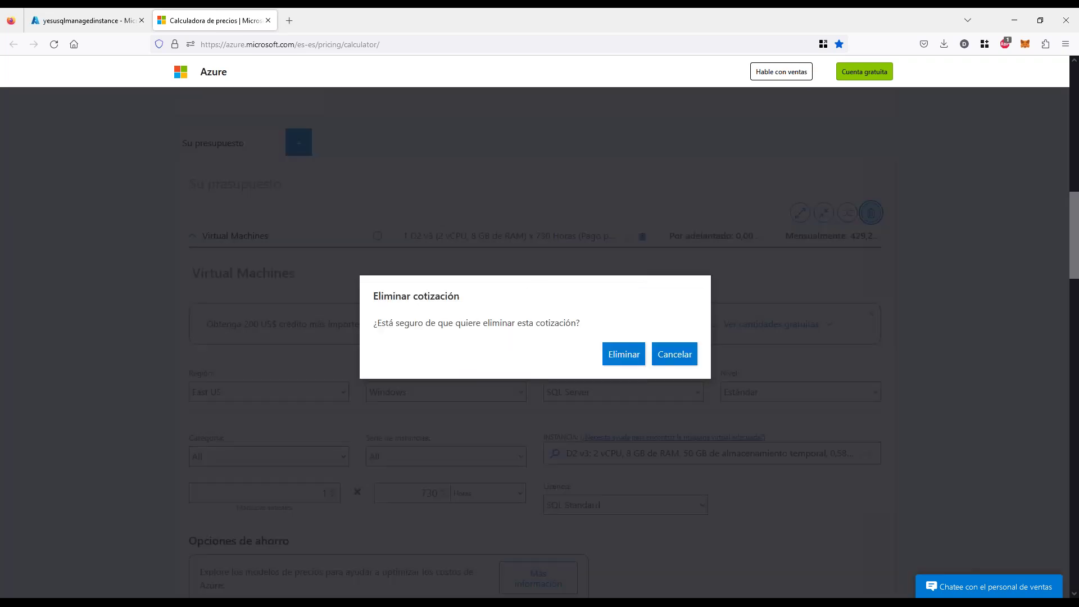
left_click(623, 354)
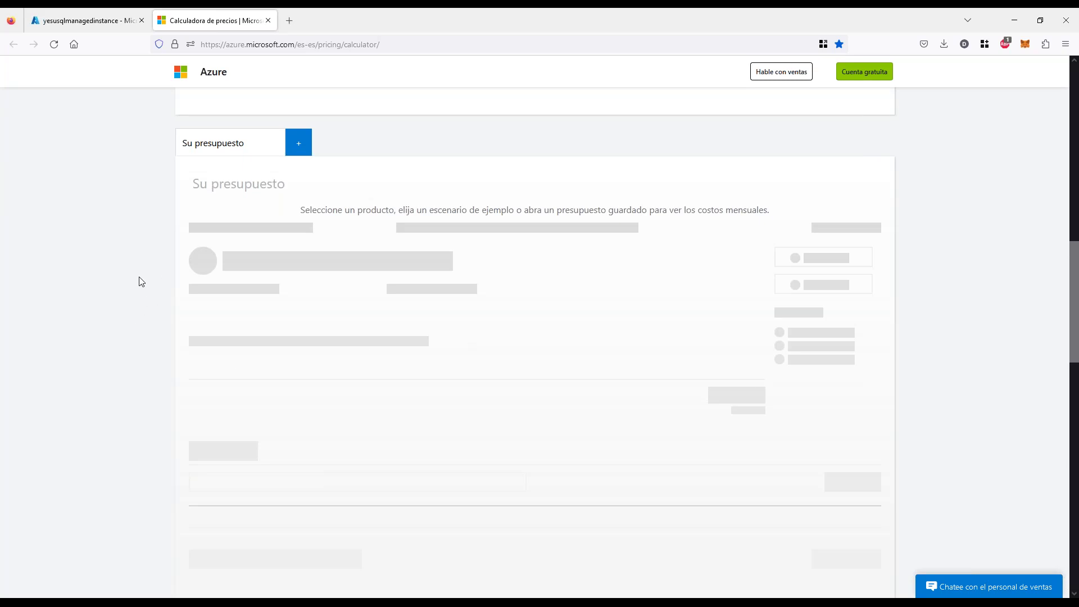
scroll(146, 298, "up", 2)
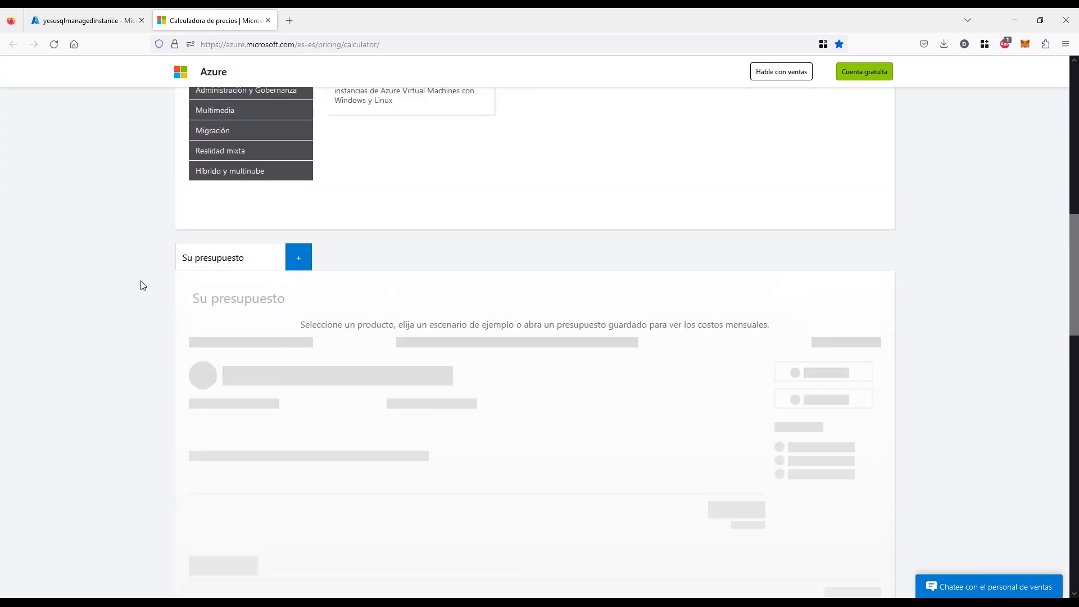
scroll(142, 310, "up", 4)
scroll(139, 321, "up", 4)
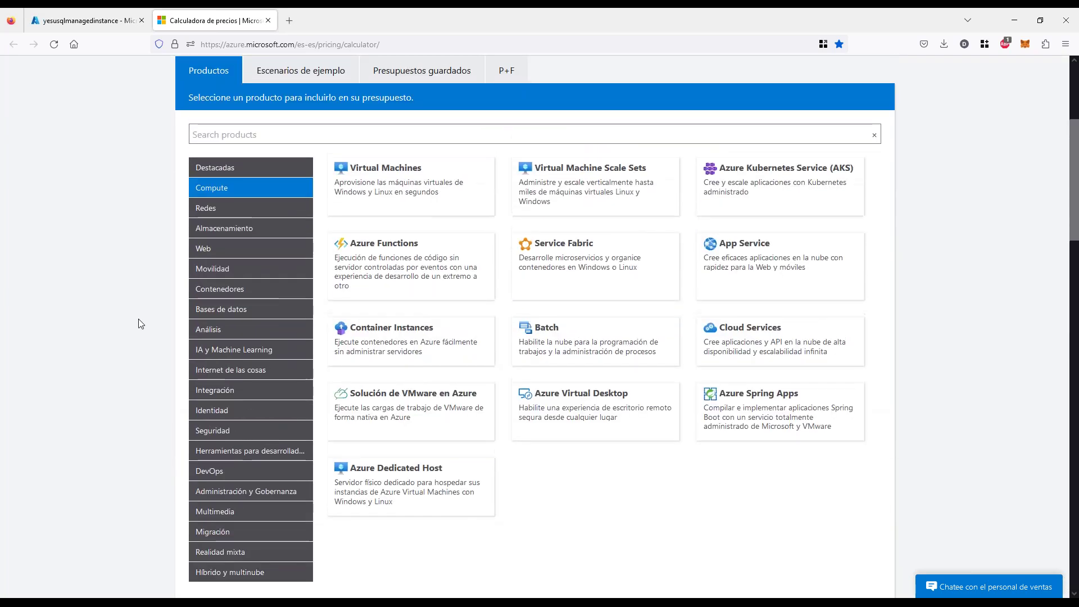
Point out Azure SQL Managed Instance on slide 2 of the PowerPoint presentation and return to the pricing calculator.
left_click(718, 597)
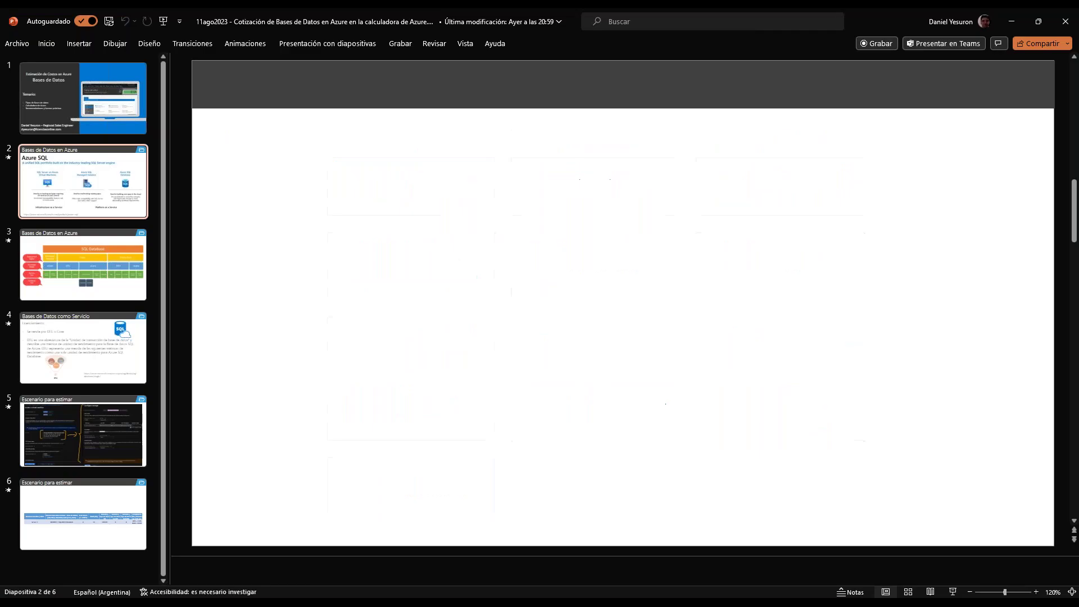
mouse_move(643, 194)
left_mouse_down()
mouse_move(648, 218)
mouse_move(671, 222)
left_mouse_up()
key("Escape")
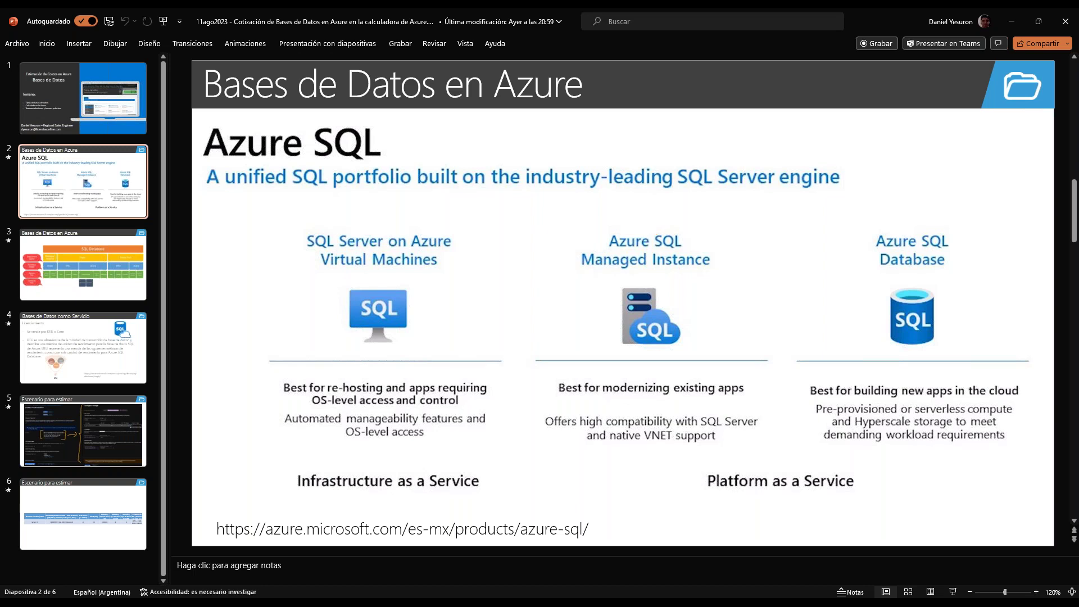
left_click(1010, 22)
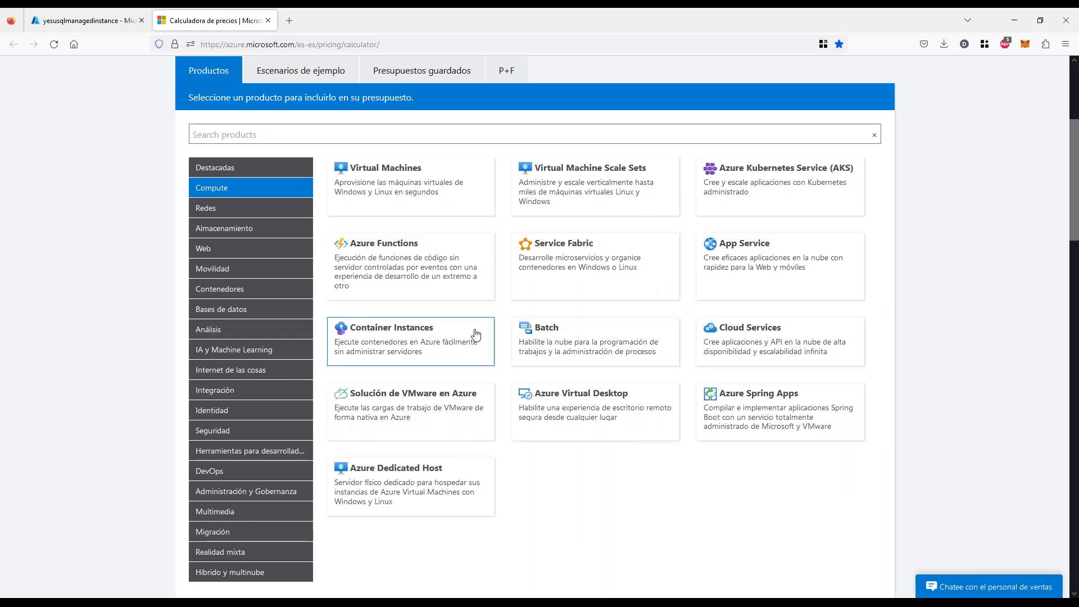
Add Azure SQL Managed Instance from the Bases de datos category to the estimate.
scroll(475, 334, "down", 7)
scroll(223, 204, "up", 6)
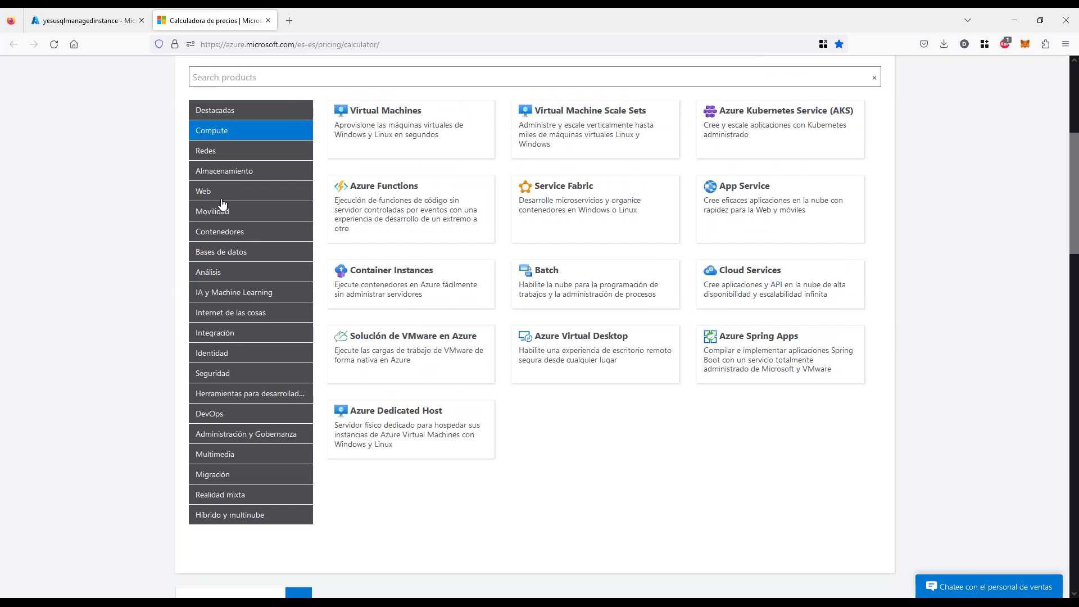
left_click(231, 252)
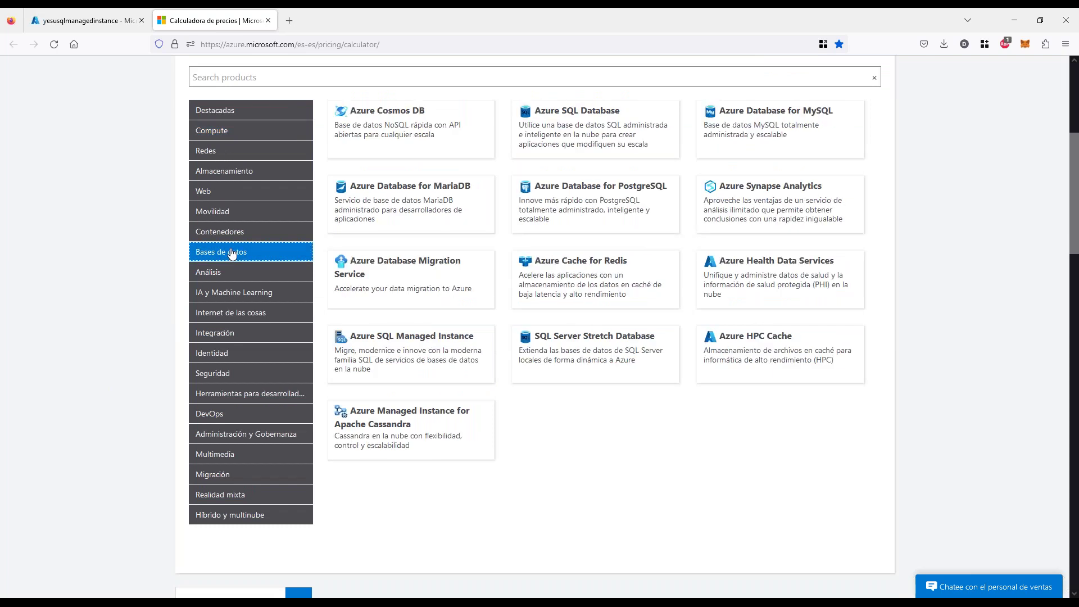
mouse_move(393, 326)
left_mouse_down()
mouse_move(528, 365)
mouse_move(421, 321)
left_mouse_up()
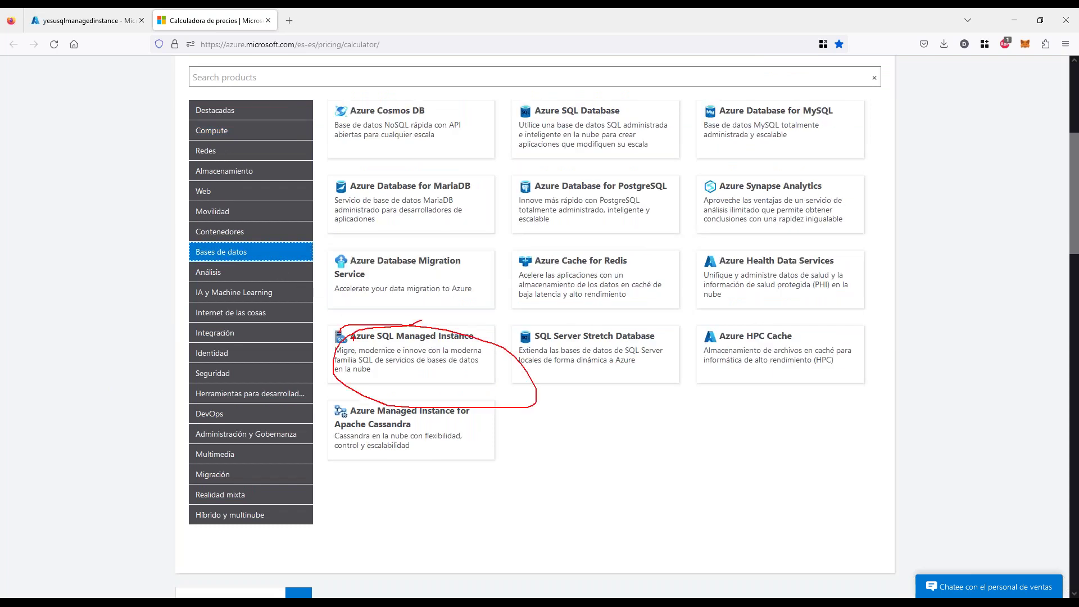
left_click(422, 349)
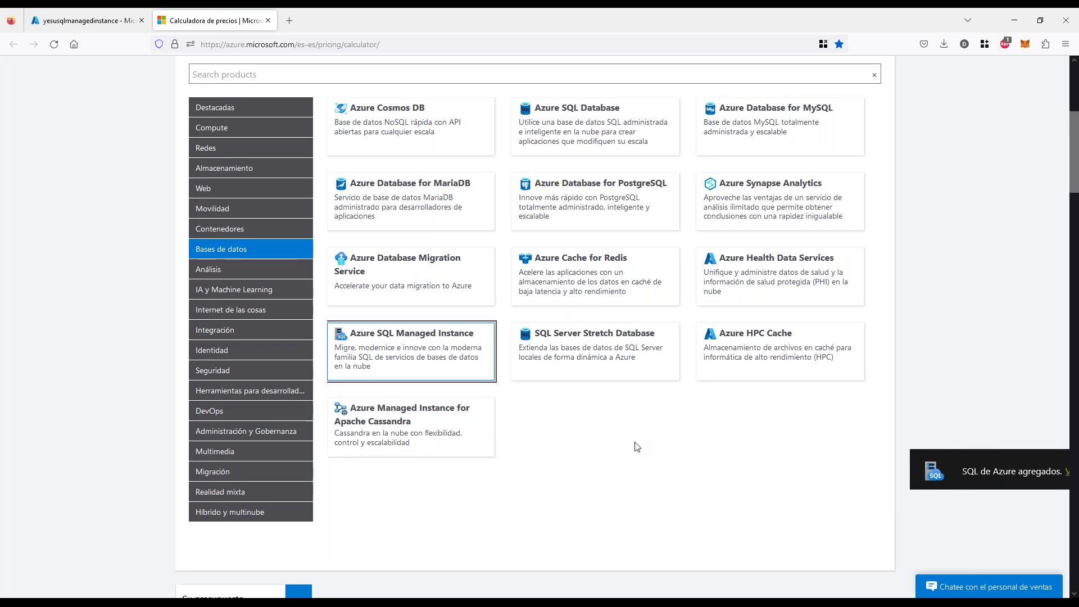
Examine the managed instance's Región, Nivel and backup storage redundancy options, keeping East US, Instancia administrada and LRS.
scroll(641, 448, "down", 10)
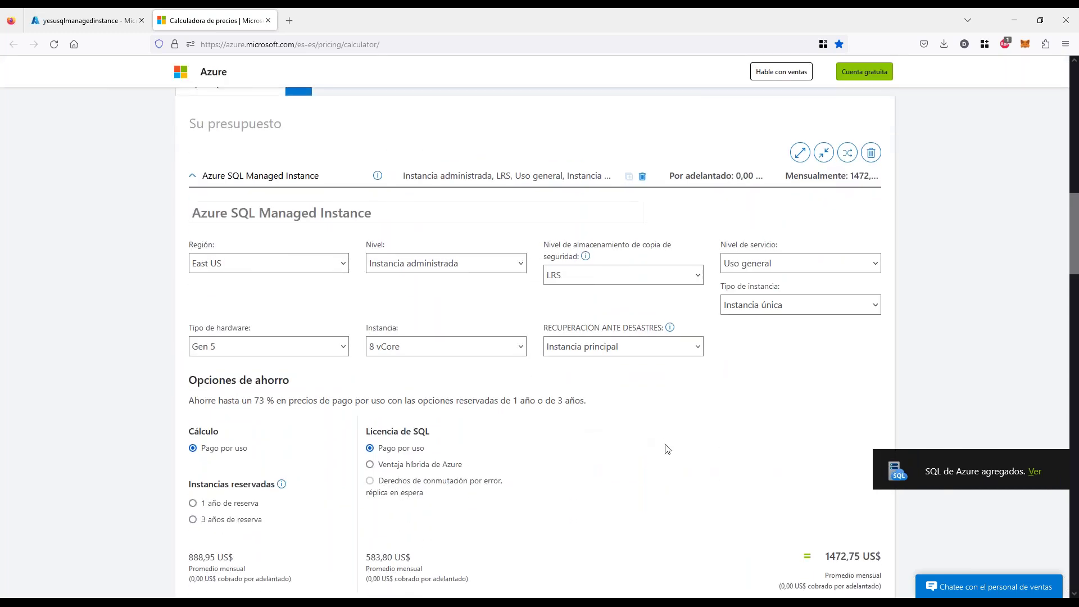
scroll(668, 449, "down", 1)
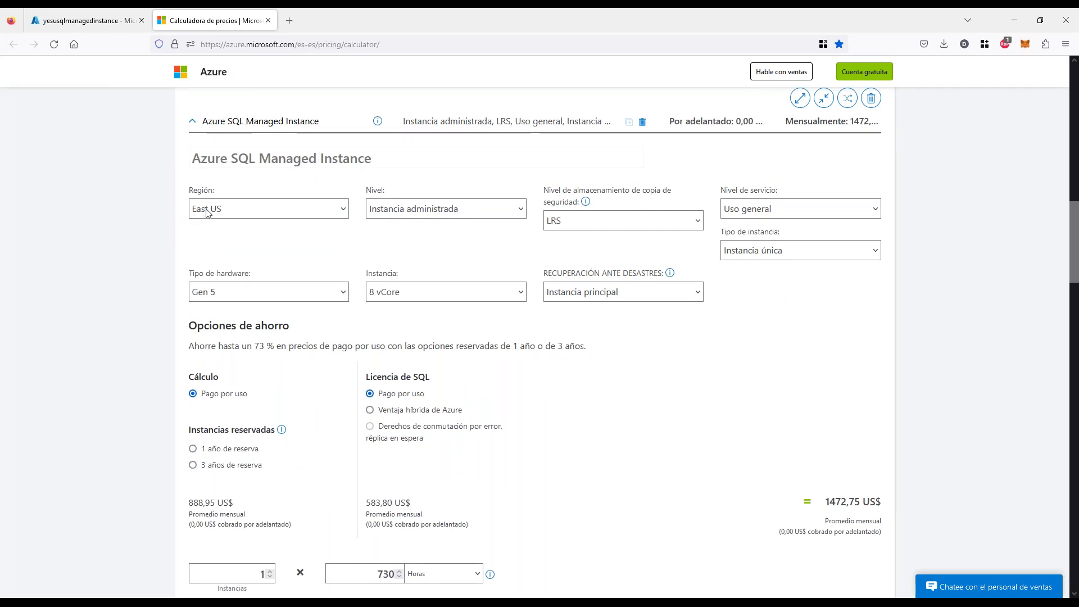
left_click(258, 217)
left_click(258, 217)
left_click(513, 209)
left_click(444, 212)
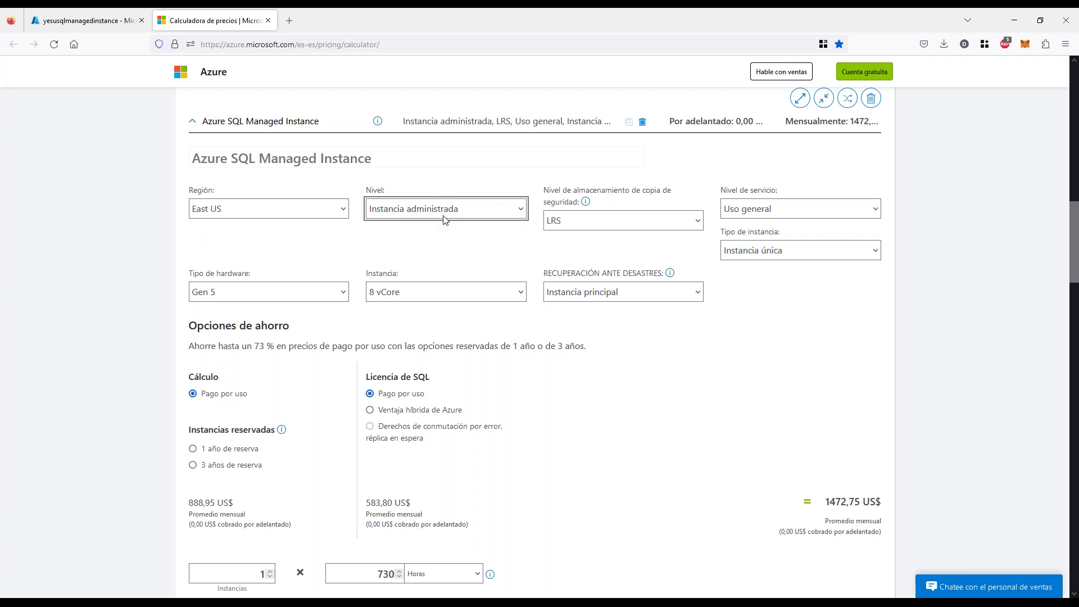
left_click(616, 255)
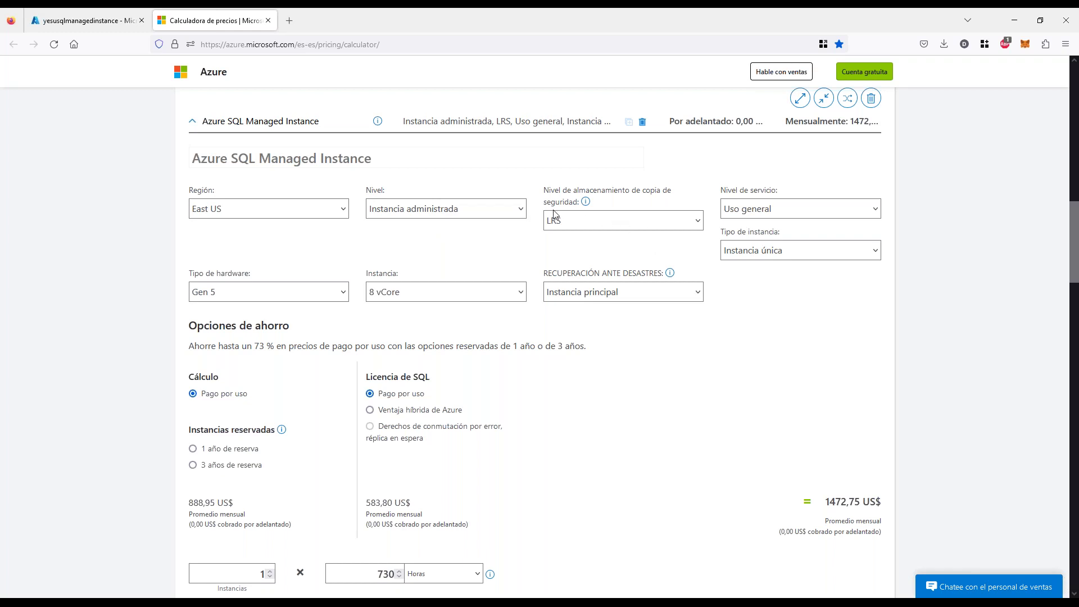
left_click(643, 224)
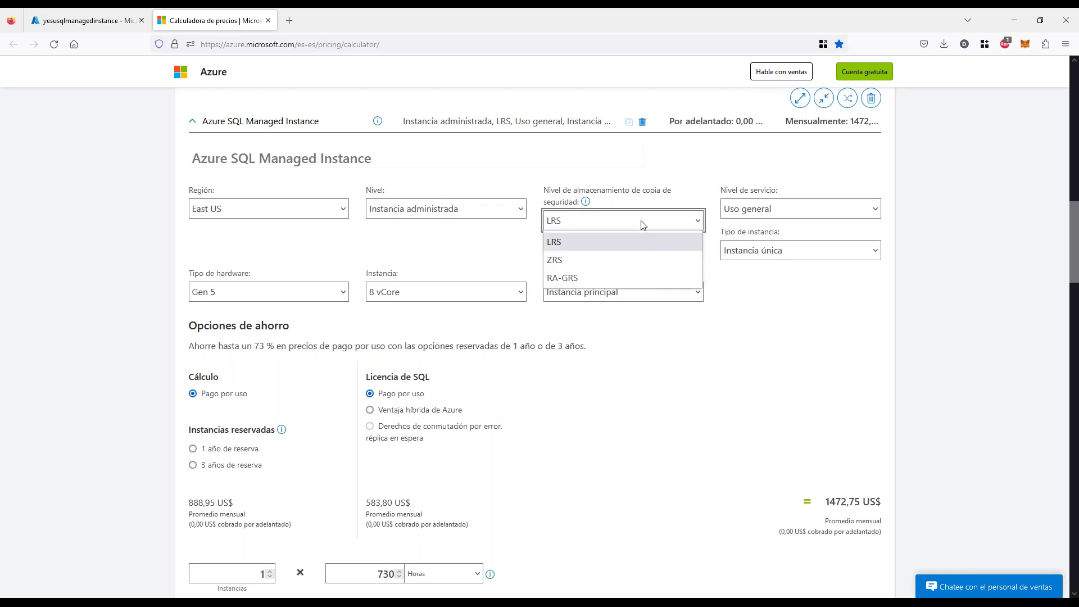
left_click(582, 226)
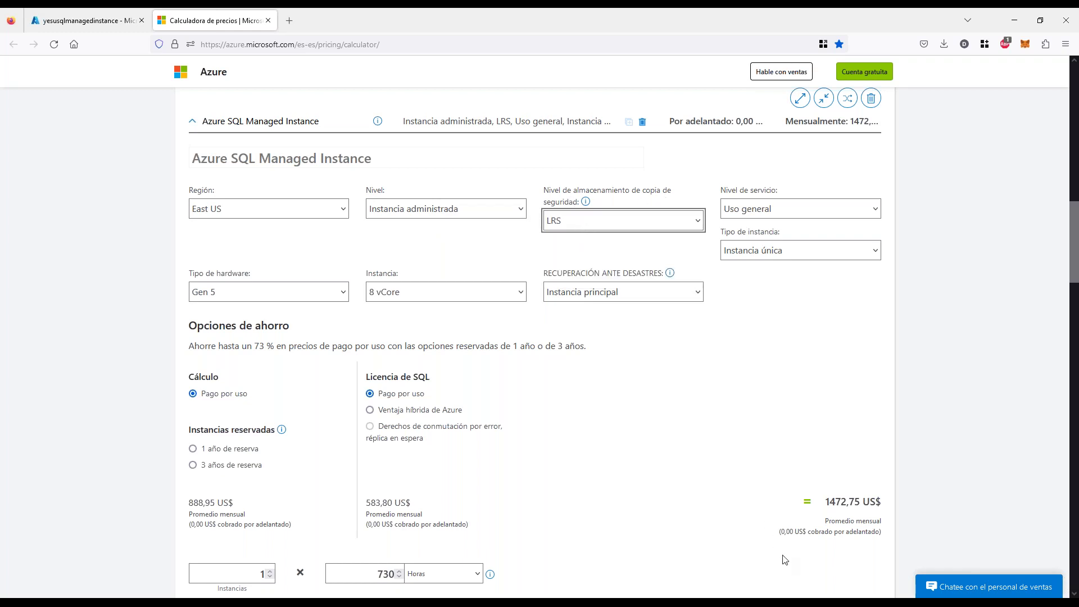
Mark the Platform as a Service group on slide 2 of the PowerPoint presentation, clear the markings and return to the pricing calculator.
left_click(814, 597)
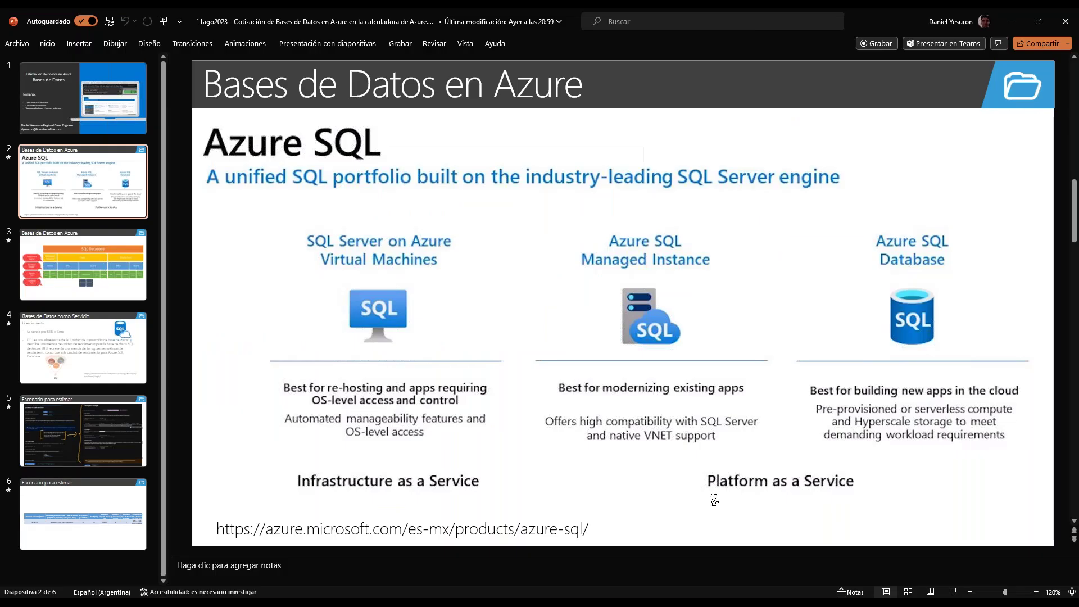
mouse_move(635, 501)
left_mouse_down()
mouse_move(939, 506)
mouse_move(972, 461)
left_mouse_up()
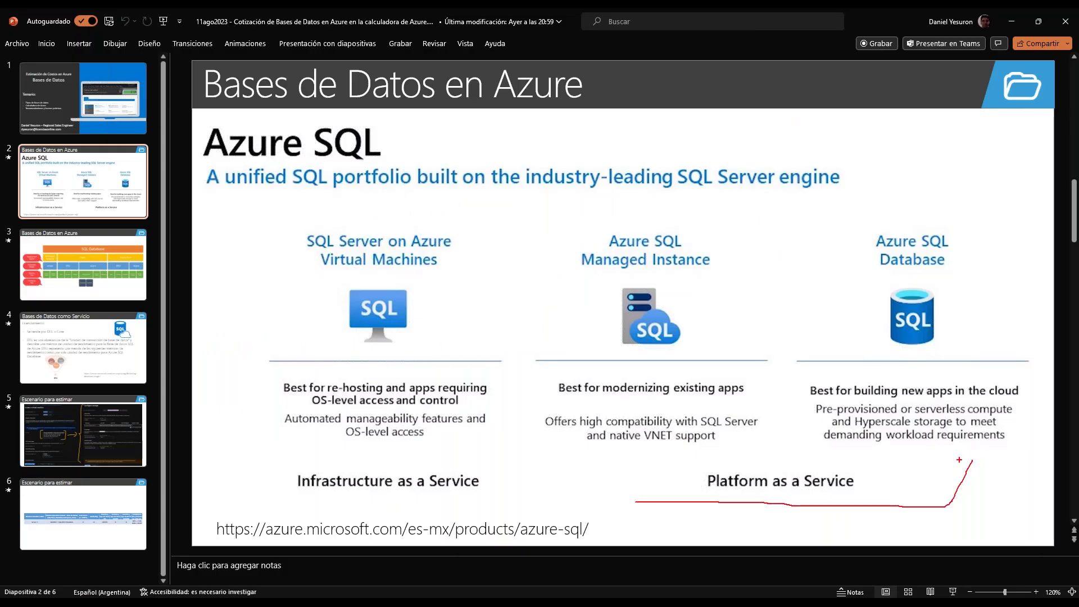
left_click_drag(634, 502, 559, 454)
key("Escape")
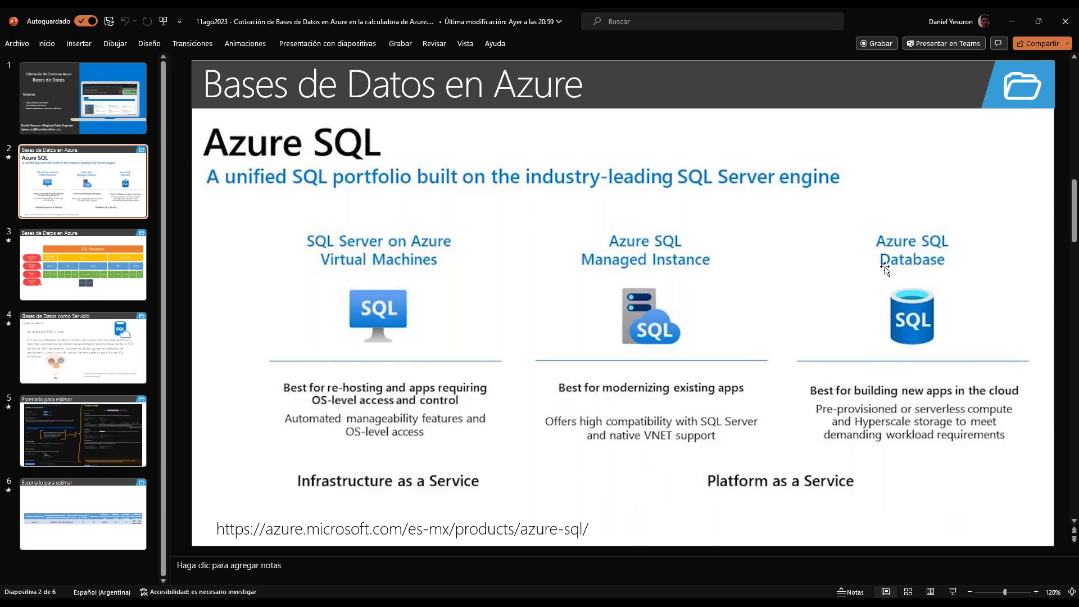
left_click(1012, 22)
left_click(737, 416)
Try a higher number of 32 GB units under Storage, check the total GB, and return it to 1 unit.
scroll(142, 416, "down", 5)
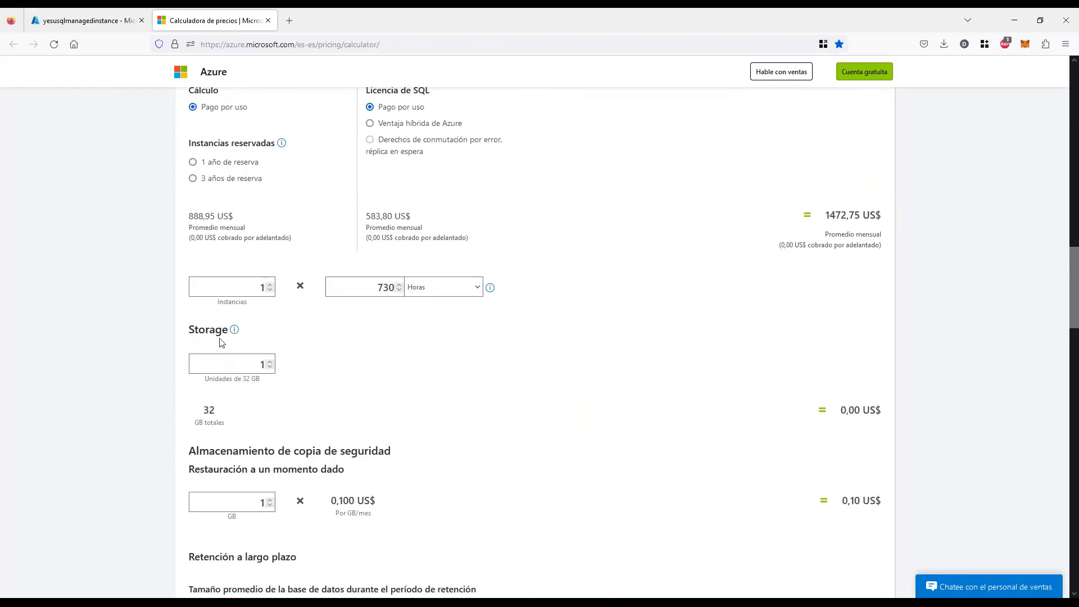
left_click_drag(222, 343, 207, 328)
left_click(202, 346)
left_click_drag(202, 410, 221, 413)
left_click(293, 409)
left_click(269, 362)
left_click(270, 361)
left_click(269, 368)
left_click(269, 368)
triple_click(233, 416)
left_click(236, 418)
left_click_drag(202, 411, 236, 415)
left_click(259, 423)
Try a higher point-in-time restore backup size, return it to 1 GB, and check the price per GB and monthly cost.
scroll(258, 424, "down", 4)
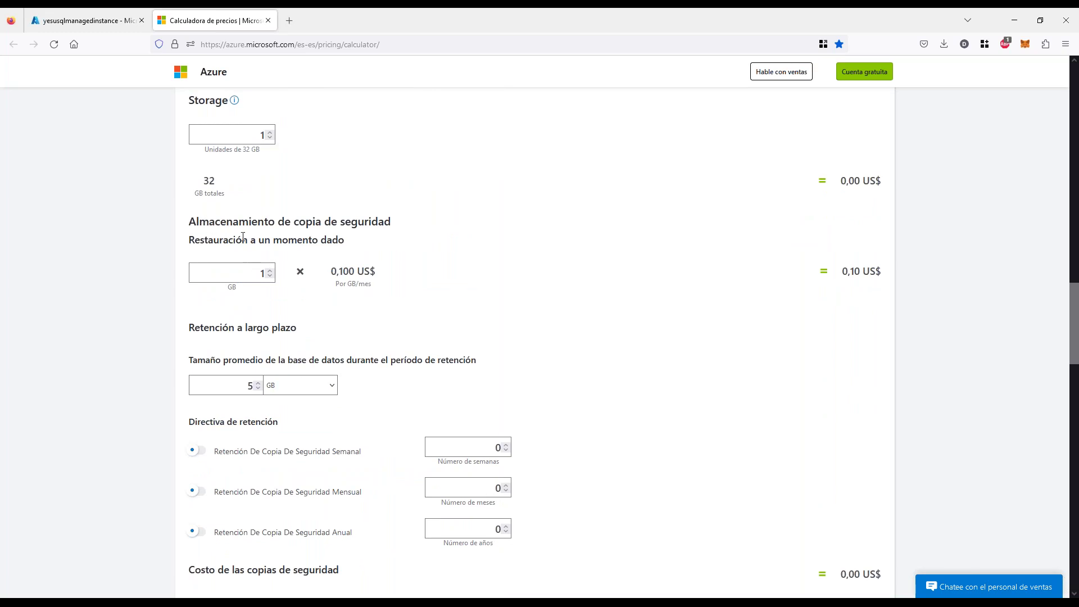
left_click(270, 271)
left_click(270, 276)
left_click_drag(337, 273, 355, 272)
double_click(861, 273)
left_click(614, 304)
Try 2 units of 32 GB under Storage, check the total GB, and set it back to 1 unit.
left_click_drag(197, 185, 220, 186)
scroll(597, 435, "up", 2)
scroll(590, 433, "up", 1)
left_click(269, 305)
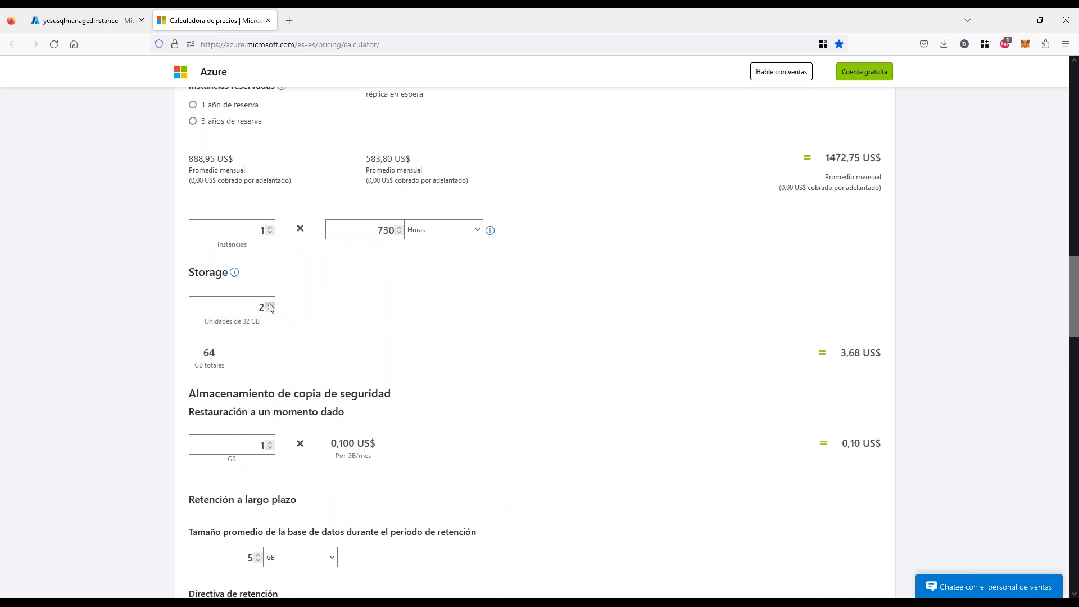
triple_click(207, 355)
left_click(229, 354)
left_click(269, 310)
scroll(489, 376, "up", 9)
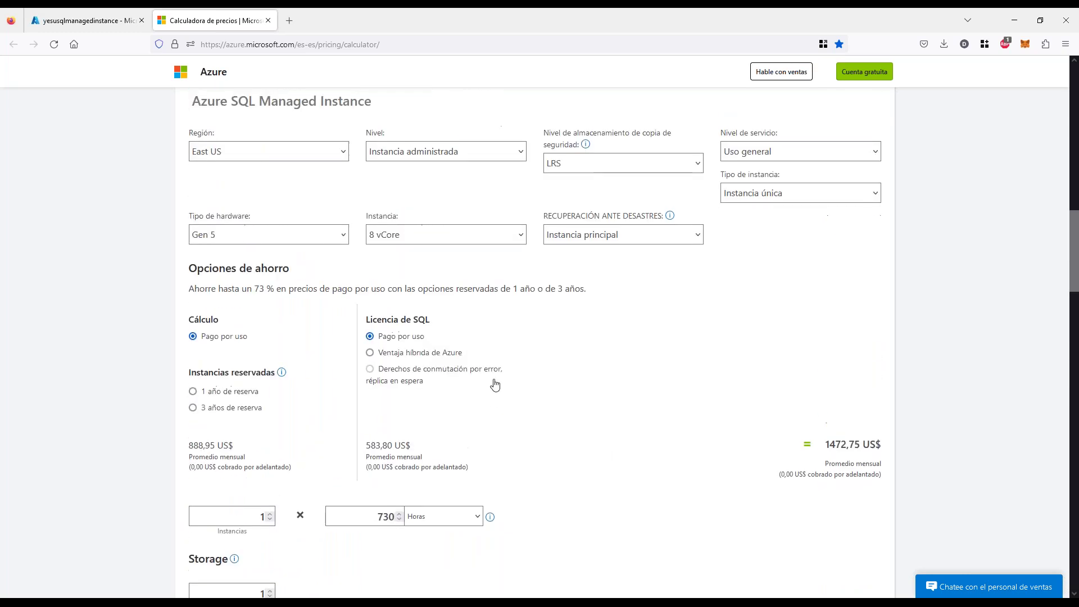
key("alt+Tab")
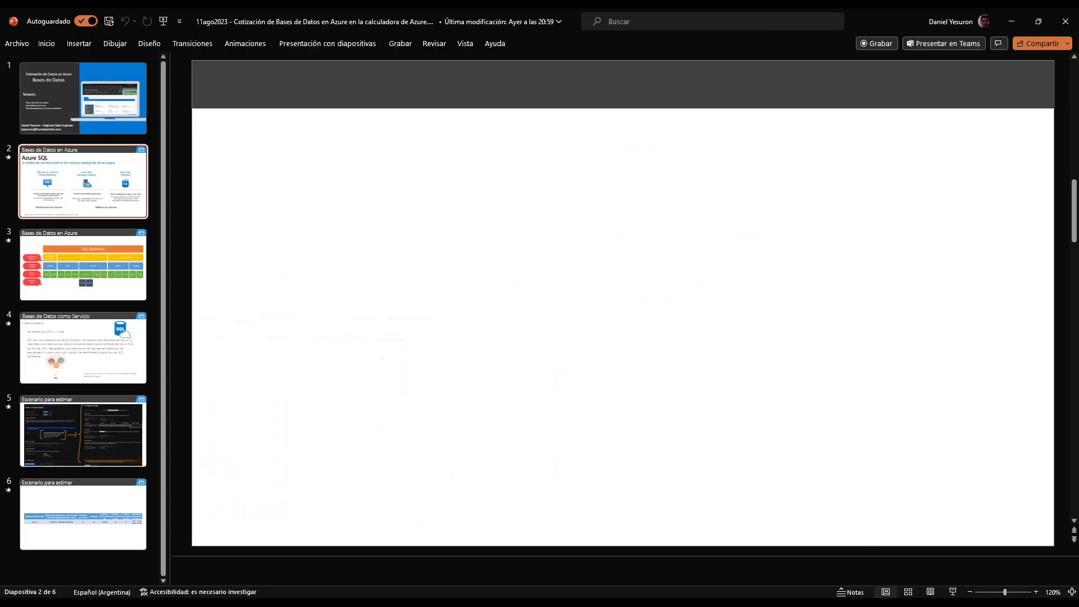
key("alt+Tab")
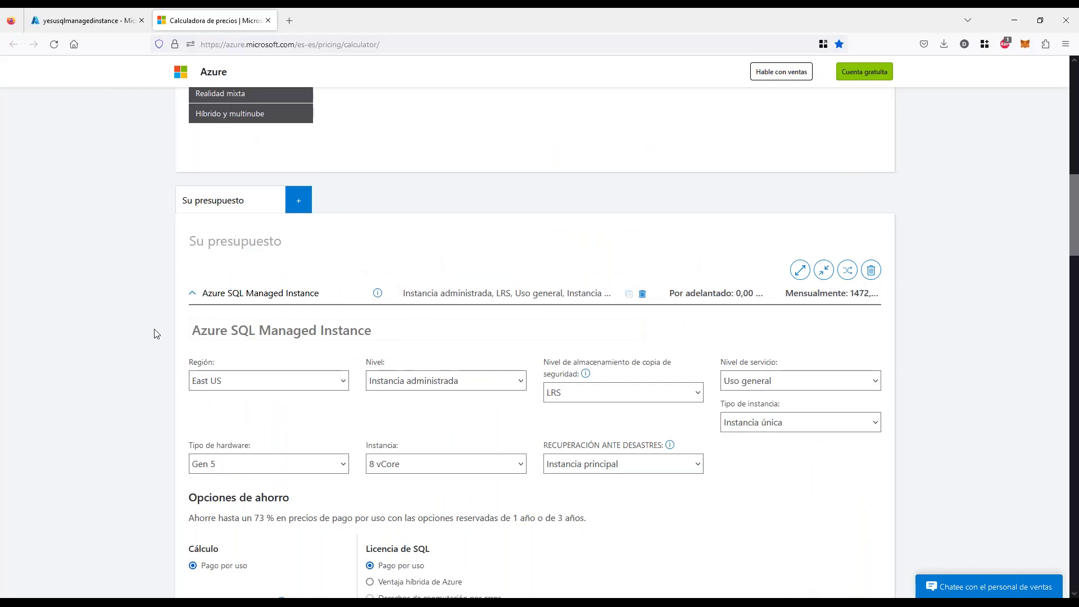
scroll(163, 339, "down", 3)
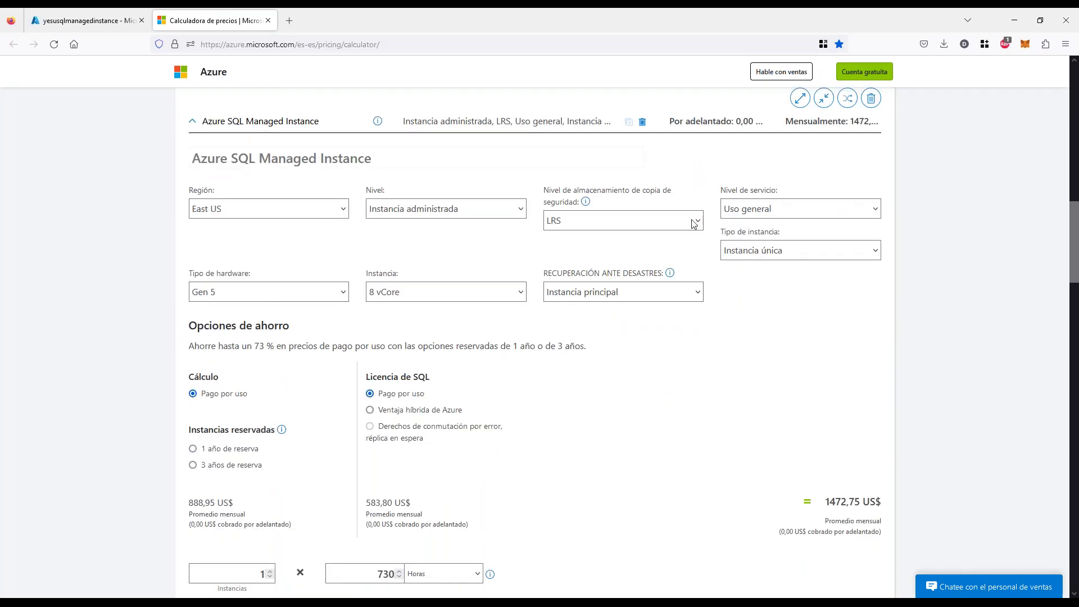
Review the Nivel de servicio options, keep Uso general and set the managed instance's size to 4 vCore.
left_click(823, 212)
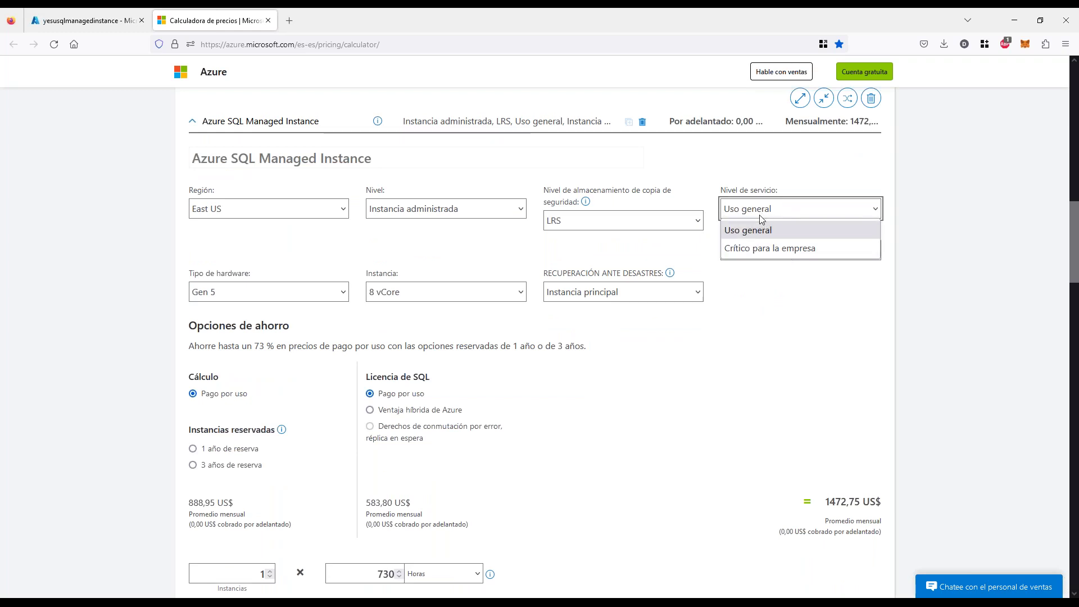
left_click(434, 334)
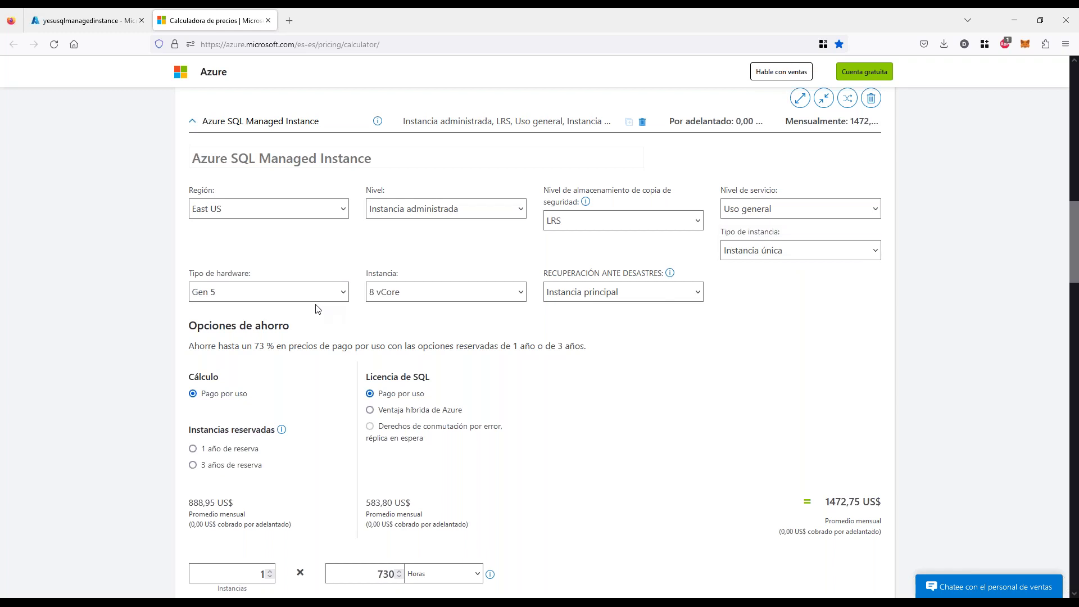
left_click(490, 293)
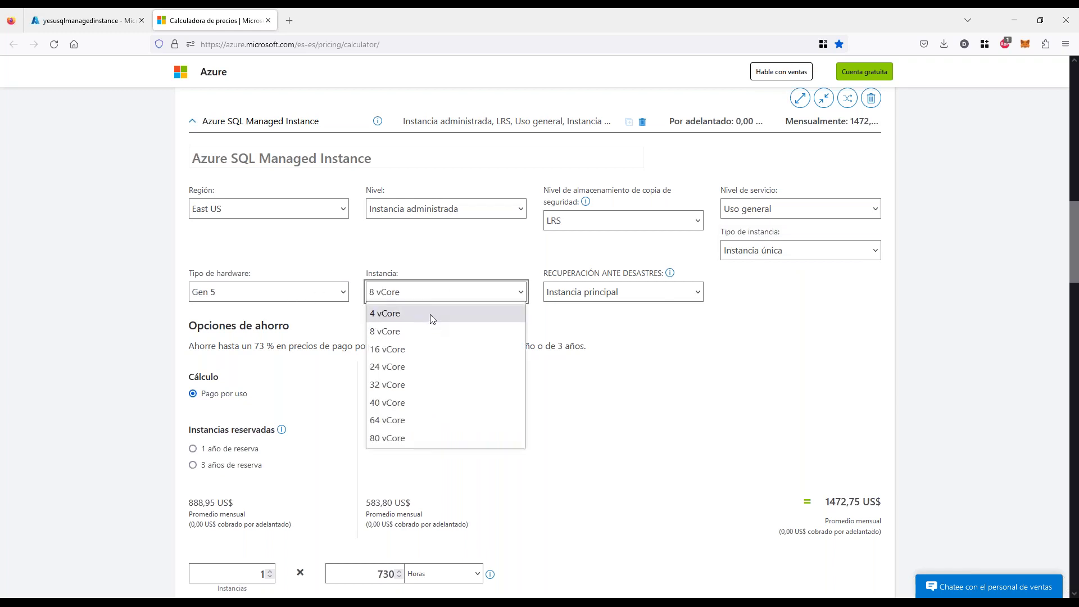
left_click(400, 314)
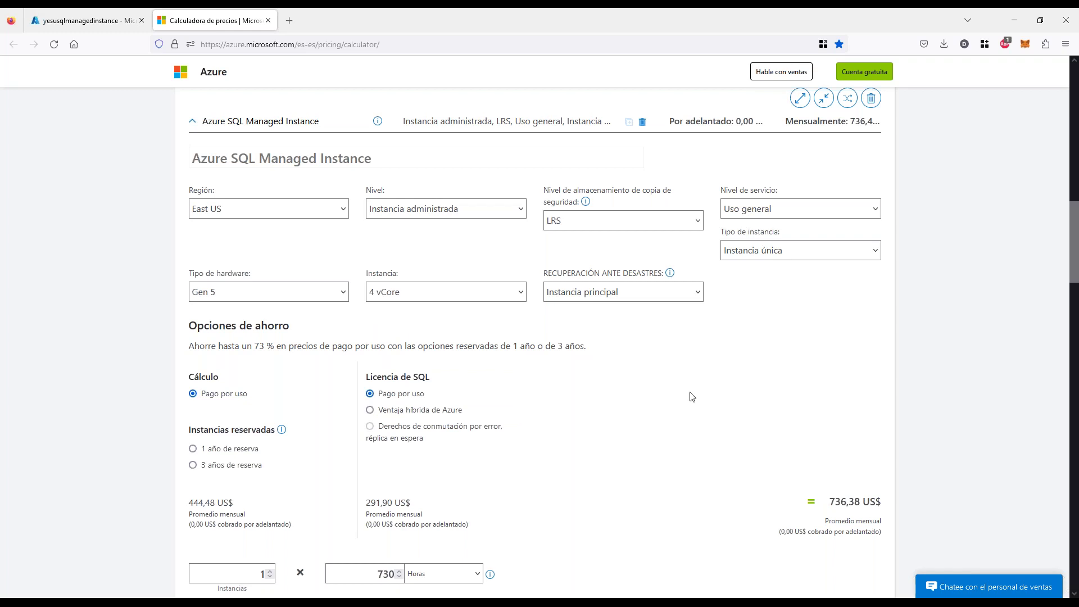
Try the Crítico para la empresa service tier, check its monthly cost, and switch back to Uso general.
left_click(812, 249)
left_click(782, 213)
left_click(774, 250)
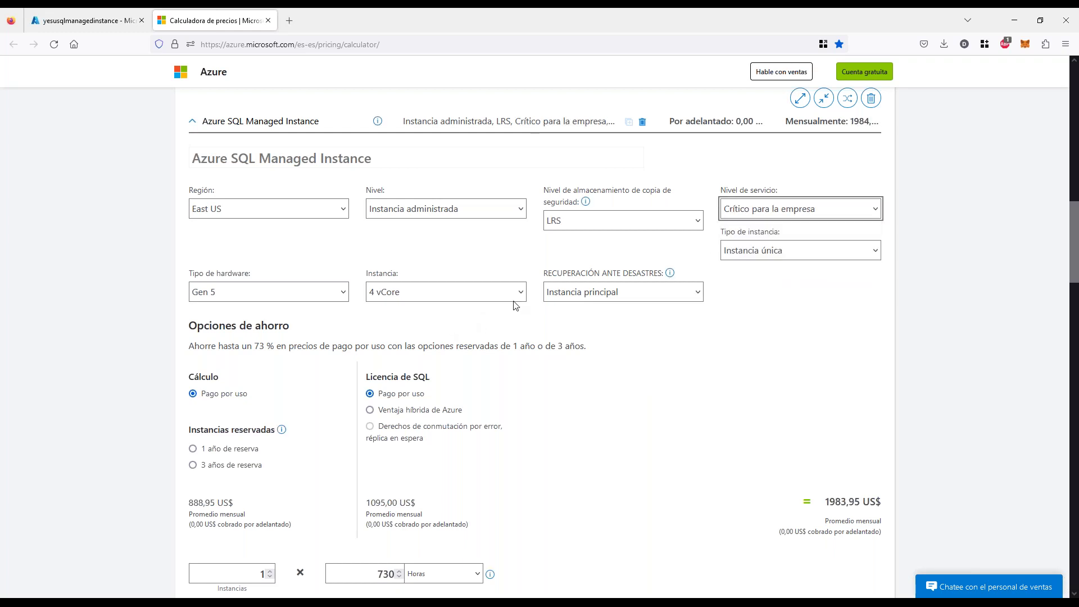
left_click_drag(825, 502, 861, 500)
left_click(781, 212)
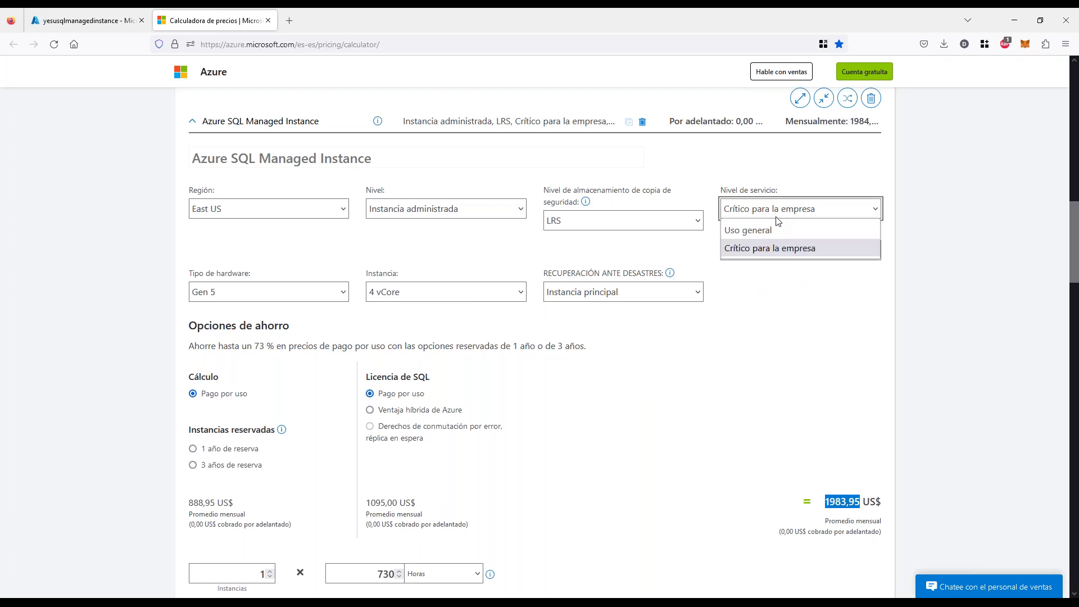
left_click(778, 227)
left_click(595, 408)
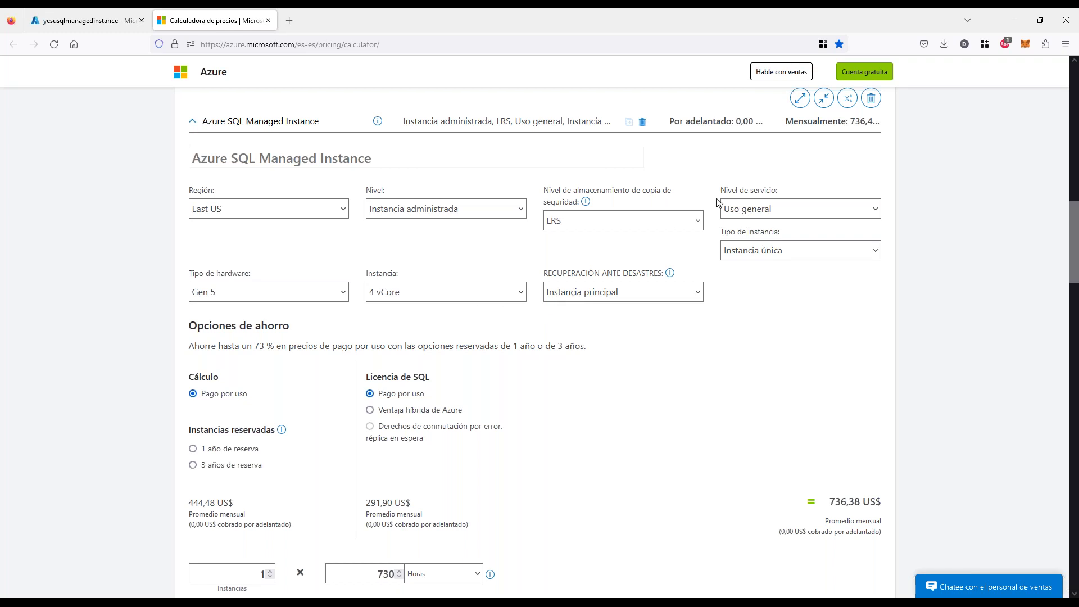
Point out the Instancia única and Grupos de instancias options of Tipo de instancia, keeping Instancia única.
left_click(876, 253)
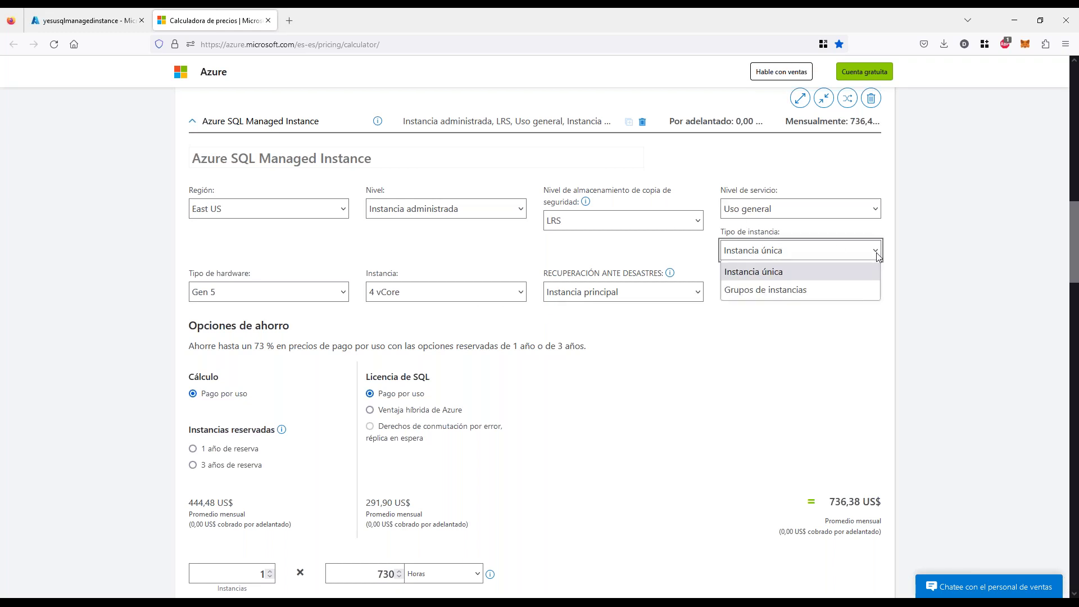
left_click_drag(792, 272, 804, 264)
left_click_drag(747, 330, 766, 320)
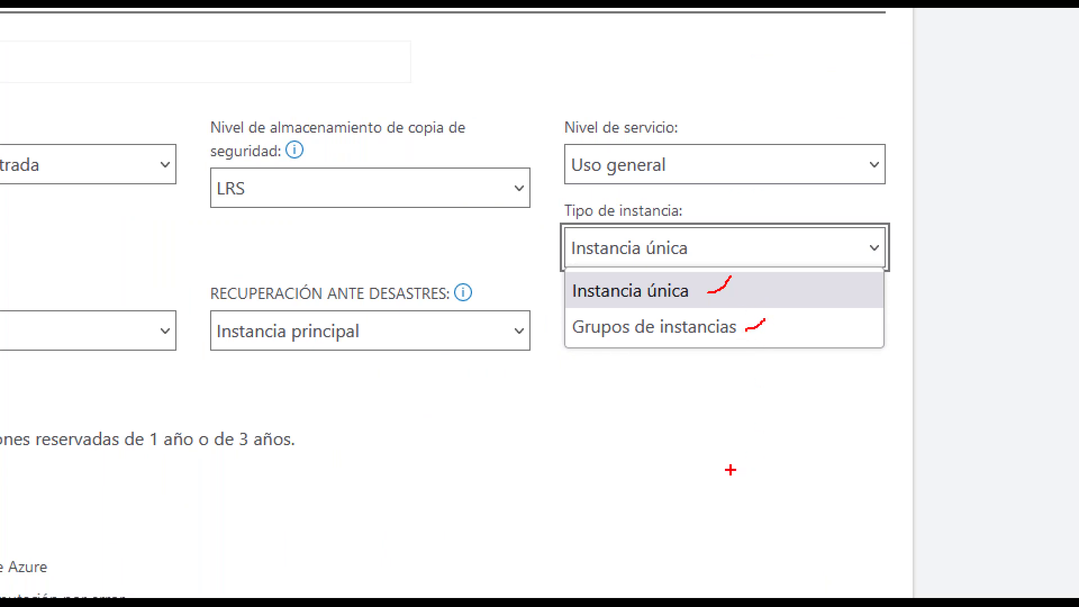
key("Escape")
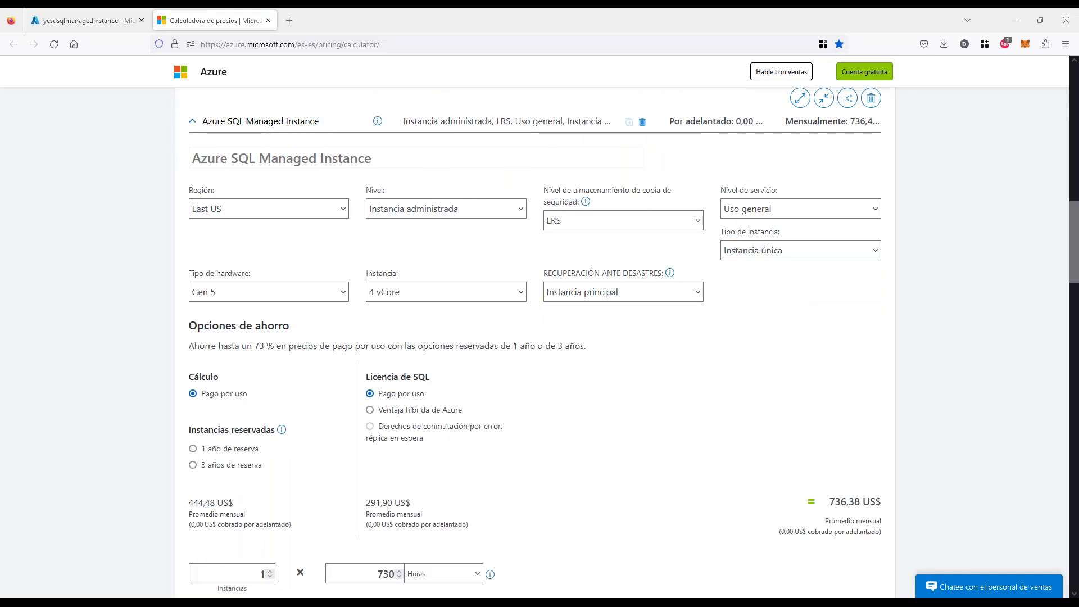
Review the Managed Instance branch on slide 3 of the PowerPoint presentation.
key("alt+Tab")
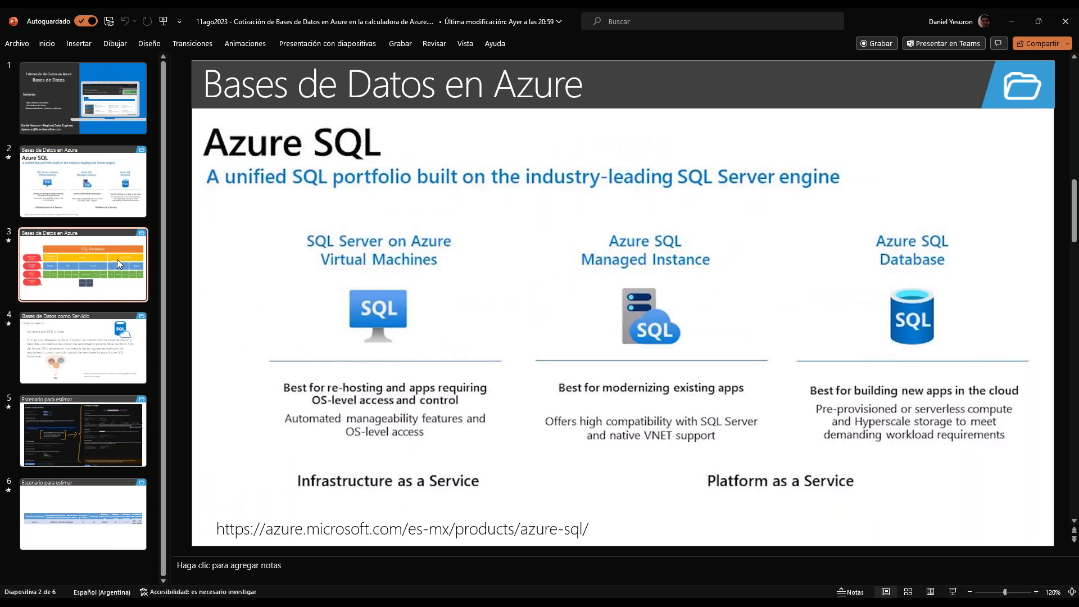
left_click(117, 258)
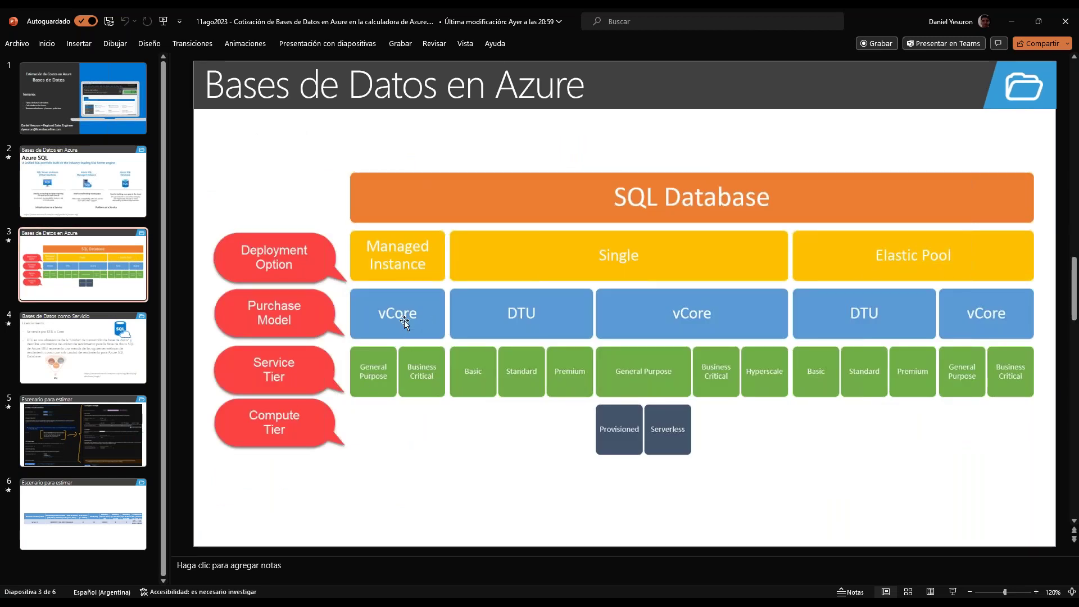
left_click(396, 261)
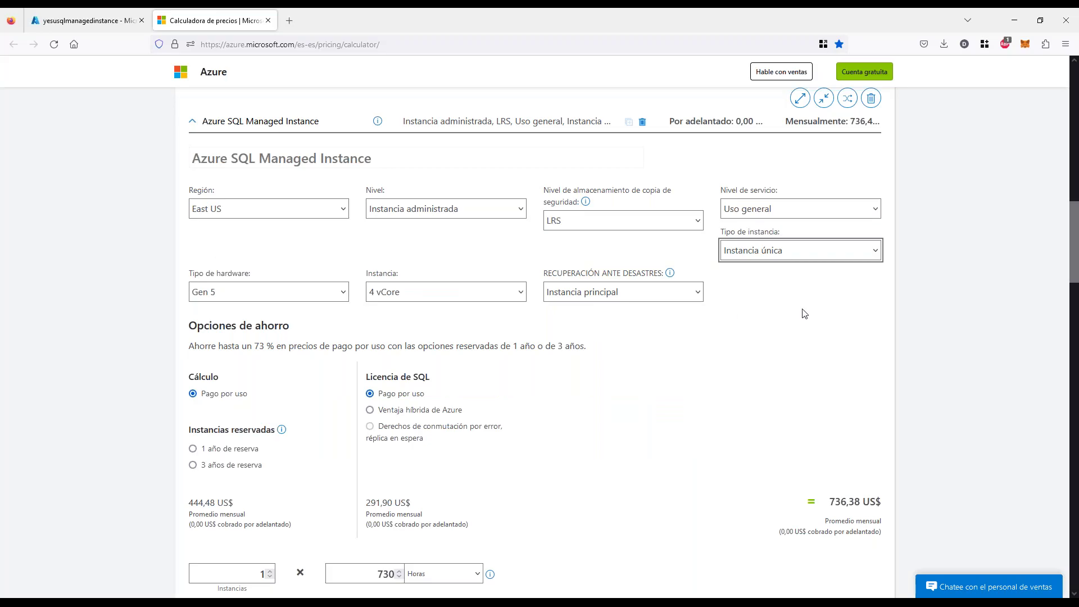
Try Grupos de instancias as the managed instance's type in the pricing calculator, check the monthly cost, and switch back to Instancia única.
left_click(794, 251)
left_click(768, 292)
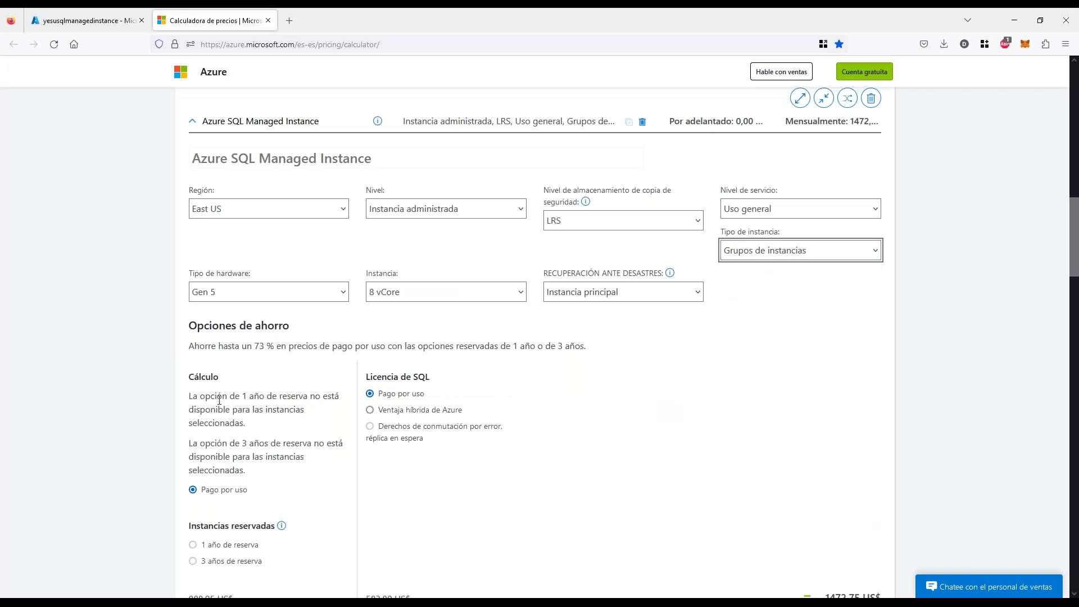
scroll(658, 431, "down", 2)
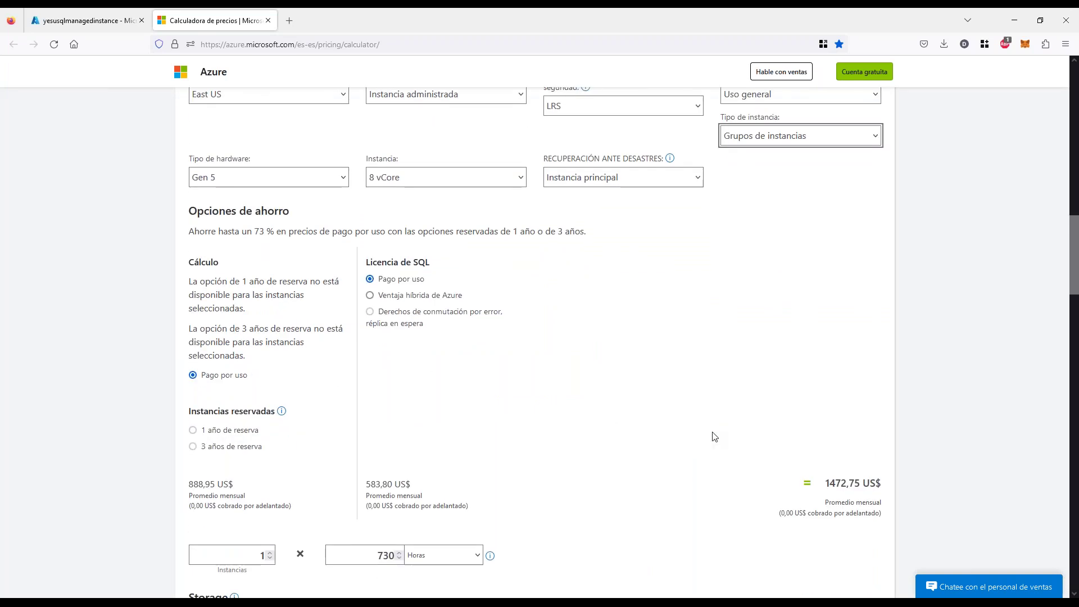
left_click_drag(829, 484, 861, 483)
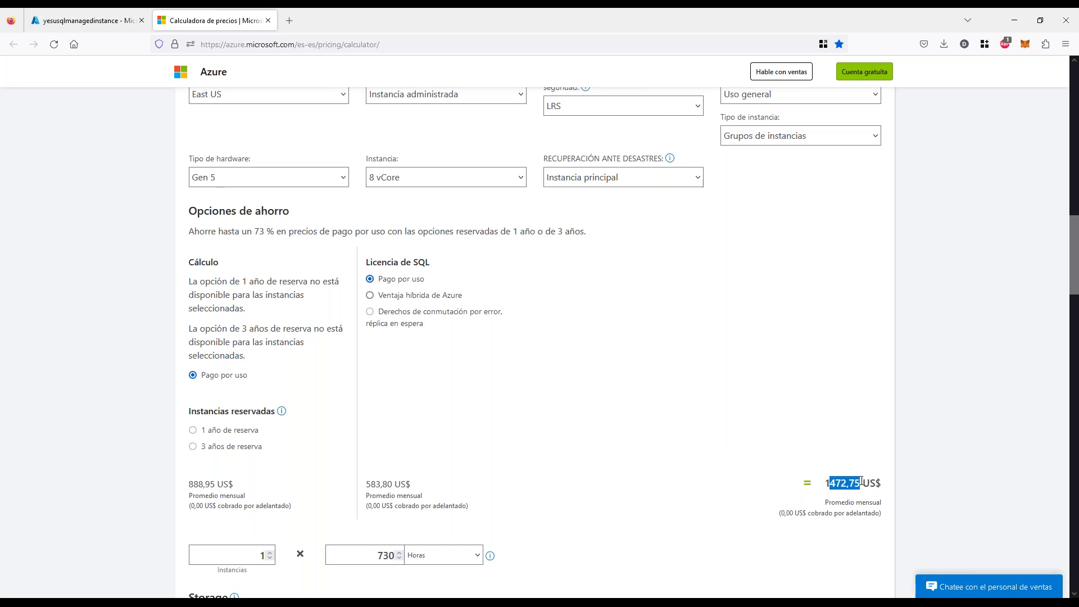
left_click(848, 483)
scroll(829, 475, "up", 2)
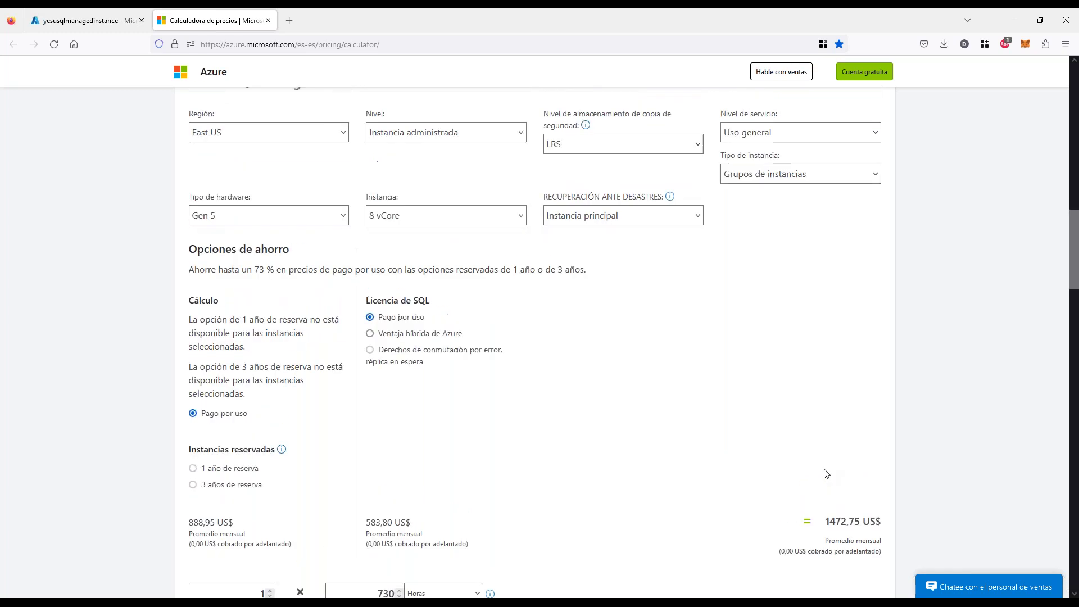
scroll(827, 474, "up", 1)
left_click(820, 314)
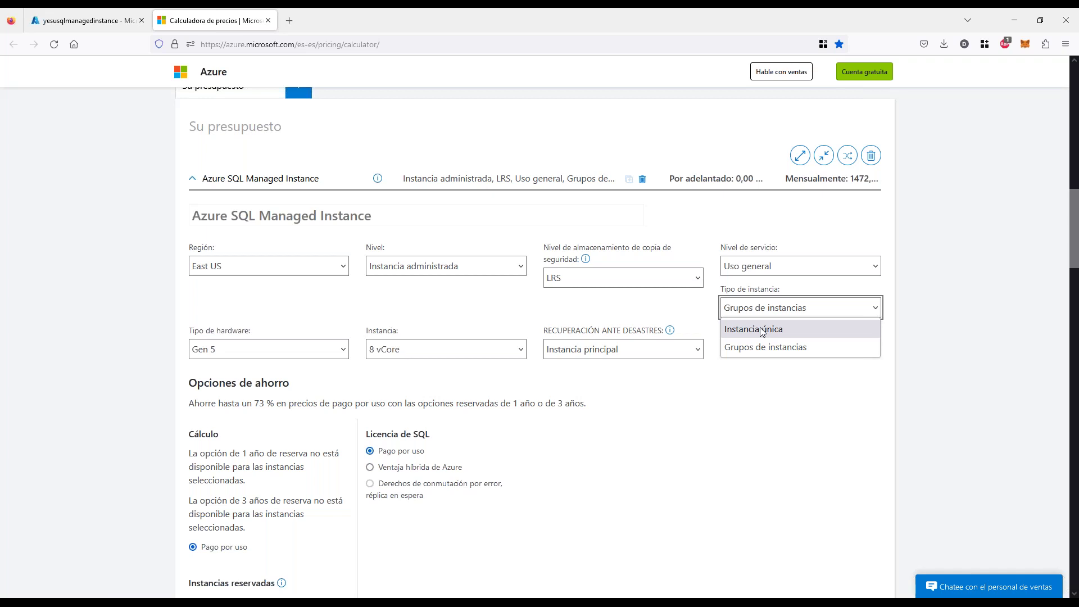
left_click(787, 330)
left_click(821, 400)
scroll(739, 321, "down", 1)
scroll(770, 298, "up", 1)
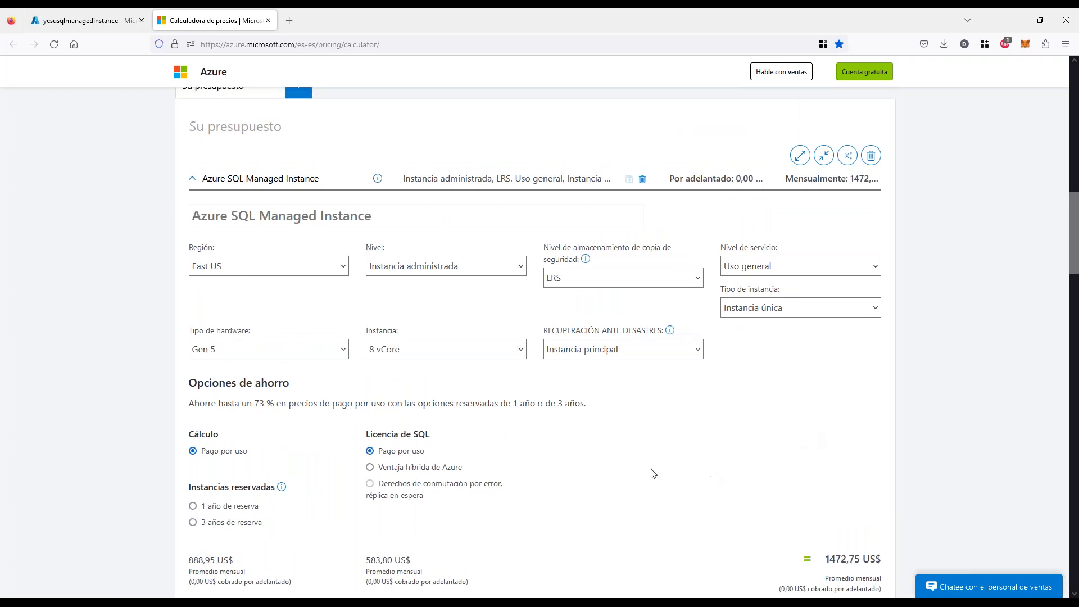
Try the hardware types Serie premium and Serie premium: optimizada para memoria, and return to Gen 5.
scroll(137, 329, "down", 1)
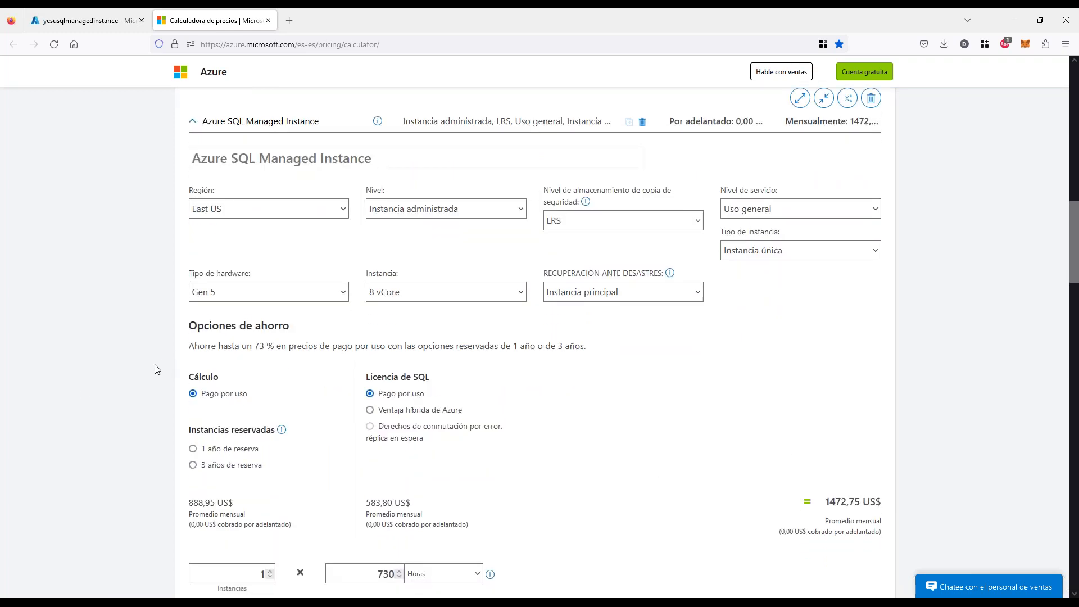
scroll(160, 370, "down", 1)
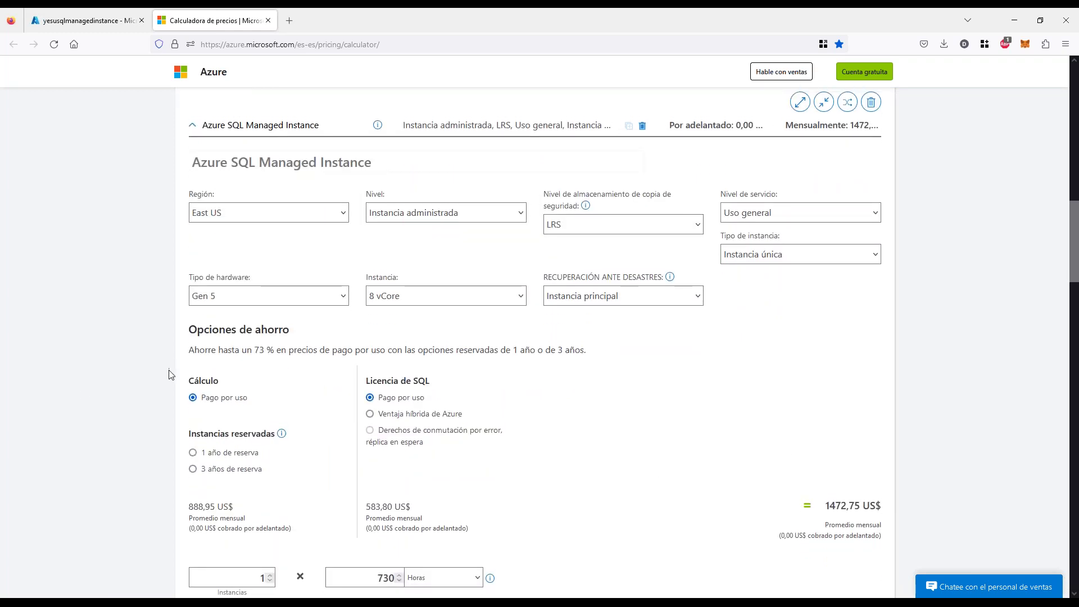
left_click(318, 238)
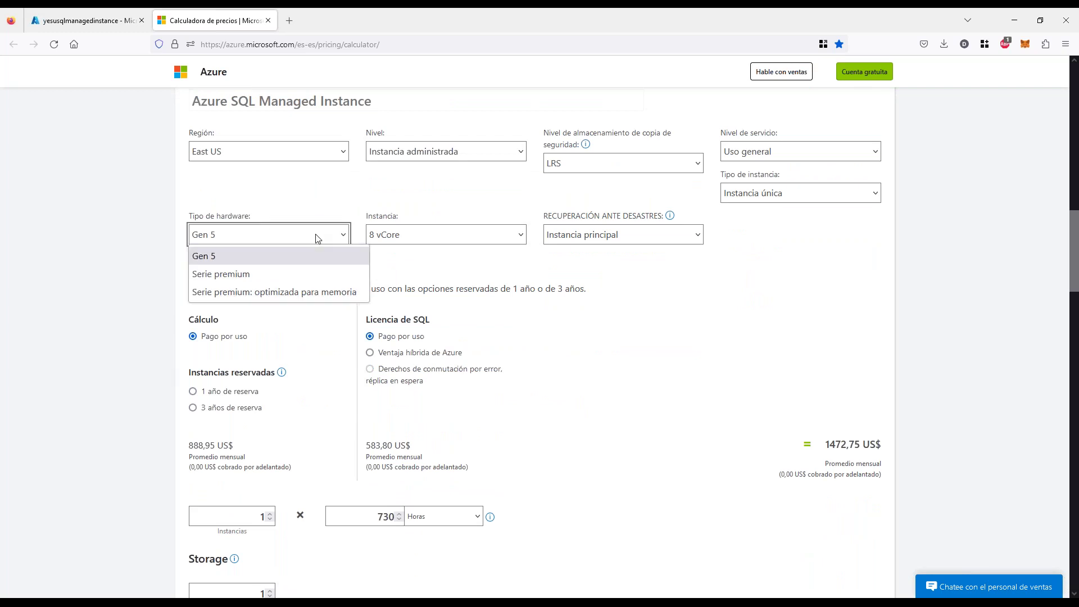
left_click(216, 277)
left_click(256, 242)
left_click(236, 291)
left_click(236, 245)
left_click(236, 252)
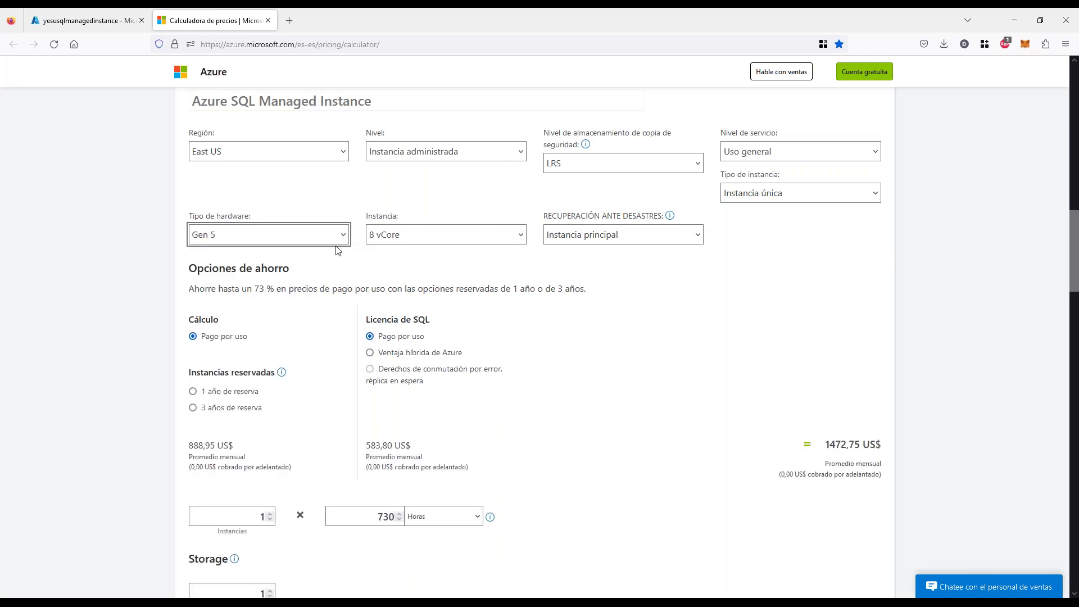
Set the single Gen 5 managed instance's size to 4 vCore.
left_click(476, 237)
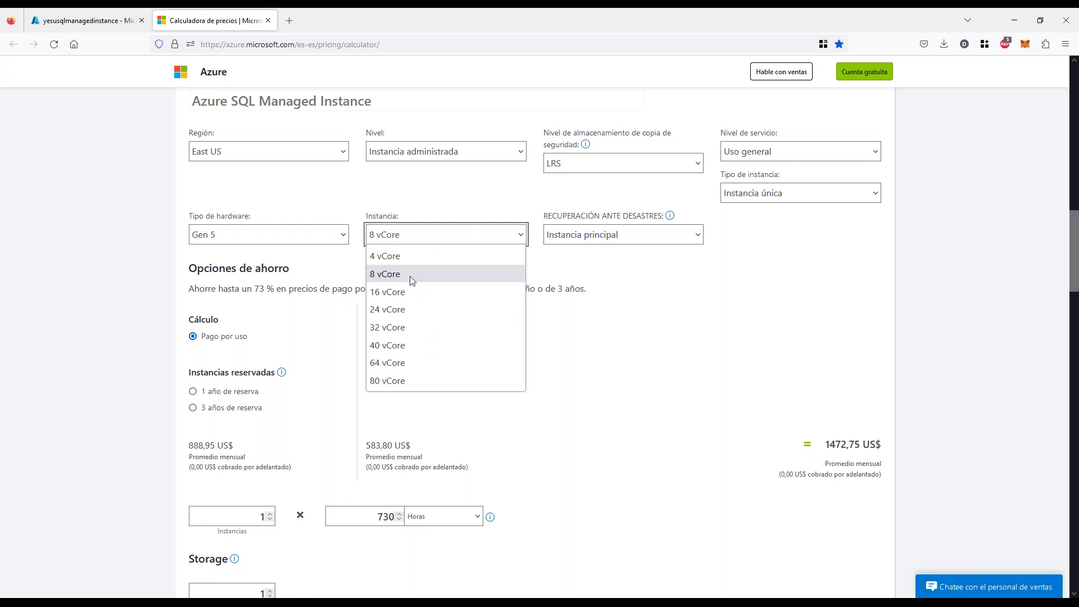
left_click(417, 258)
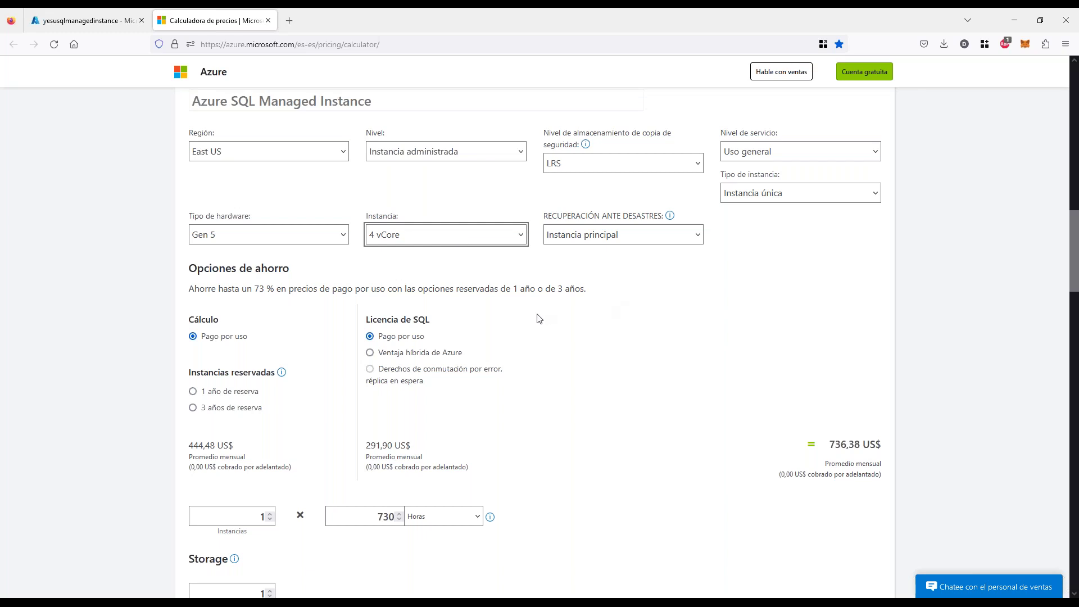
Check the managed instance's disaster recovery choices and keep Instancia principal.
scroll(585, 362, "up", 2)
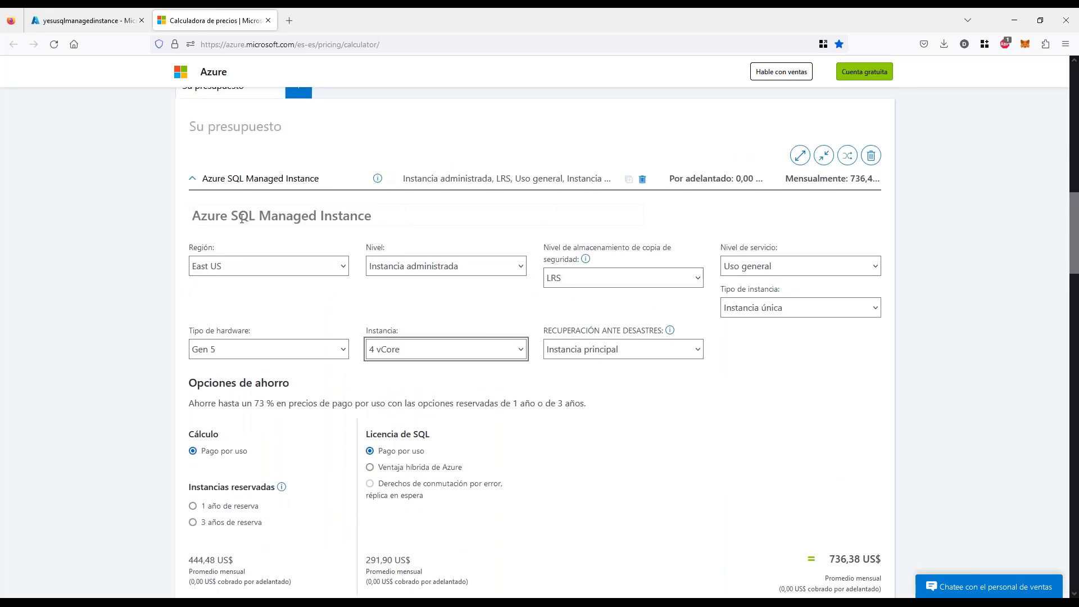
left_click(694, 354)
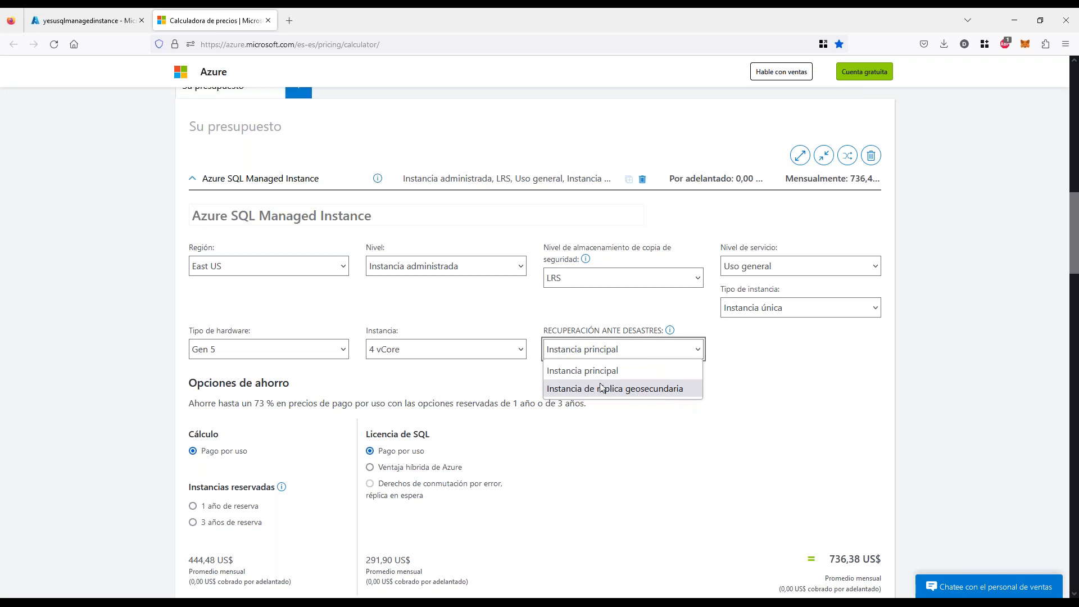
left_click(786, 396)
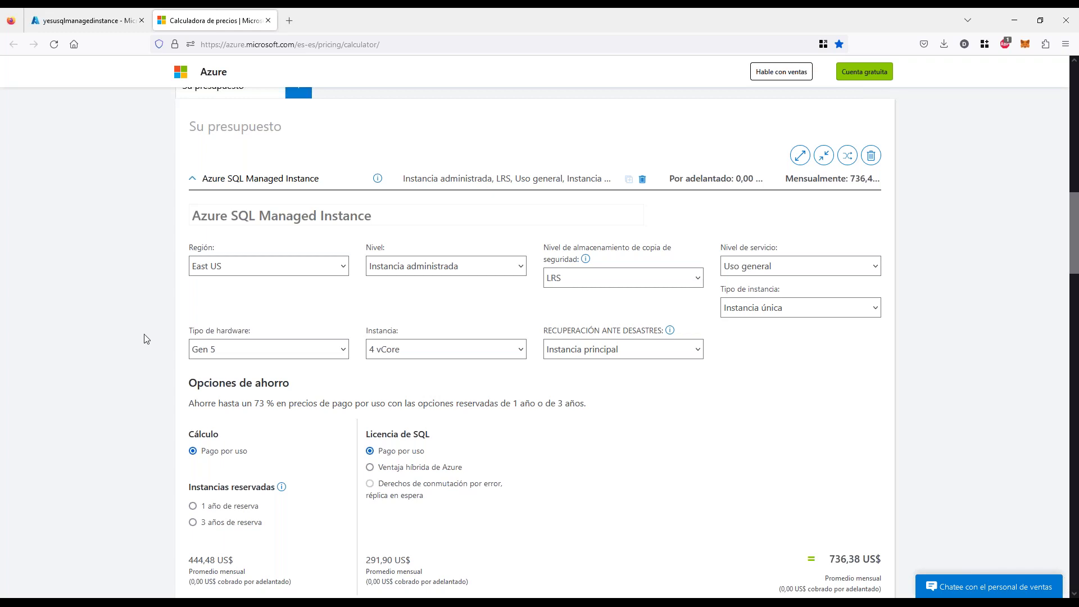
Review the managed instance's savings options, instance count and storage quantity in 32 GB units.
scroll(144, 337, "down", 2)
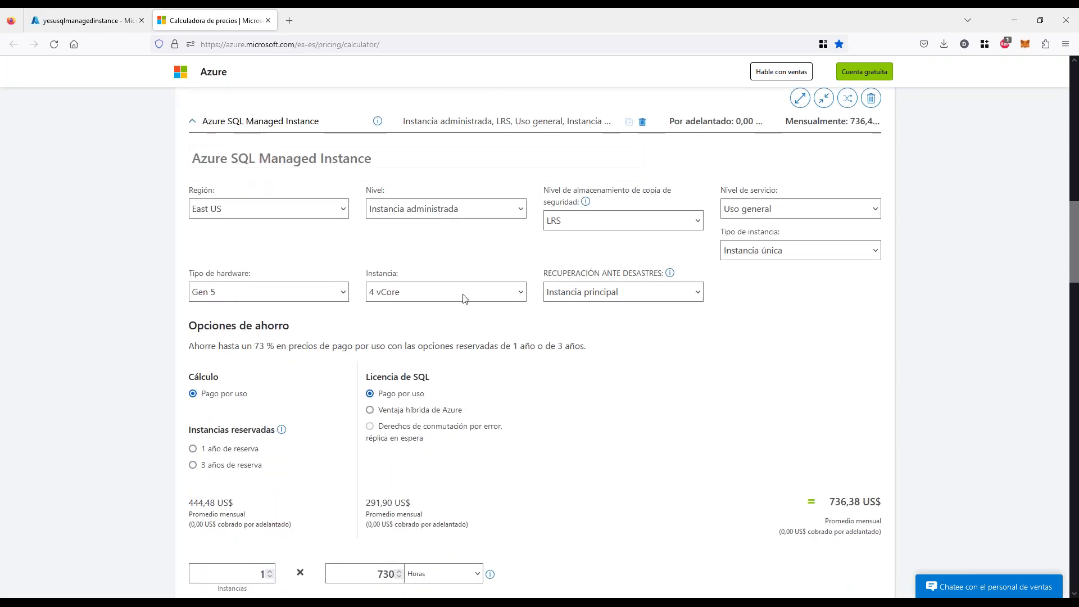
scroll(472, 411, "down", 2)
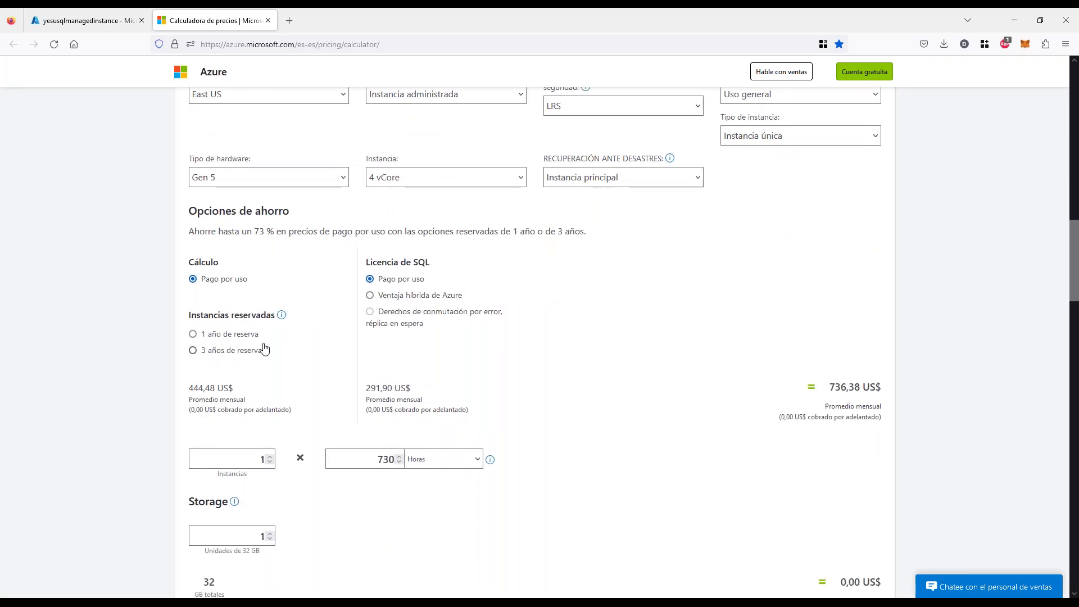
left_click_drag(244, 458, 286, 463)
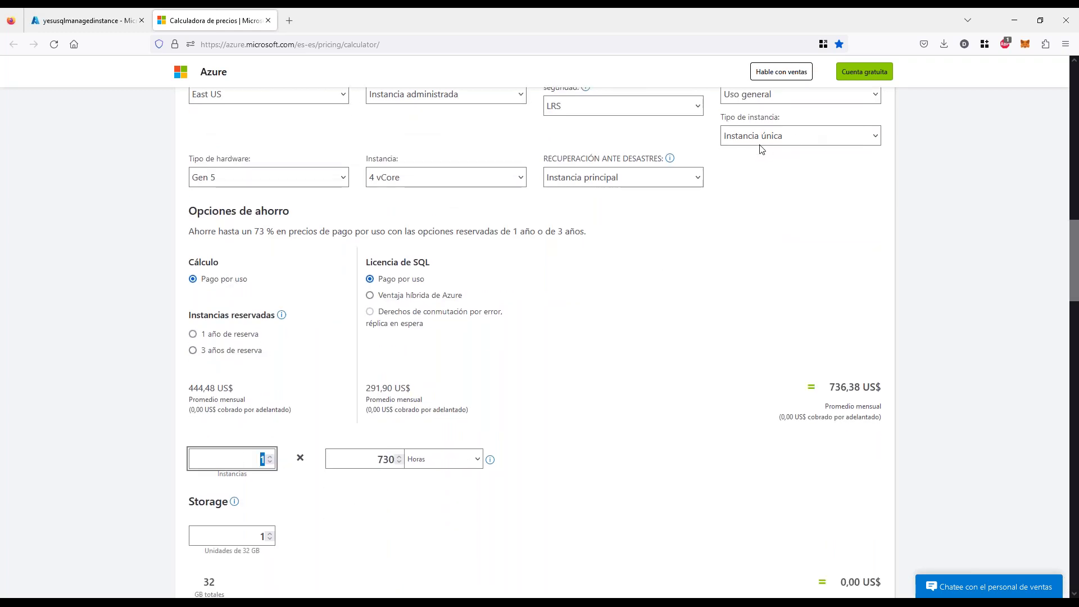
scroll(393, 485, "down", 2)
left_click_drag(248, 422, 285, 422)
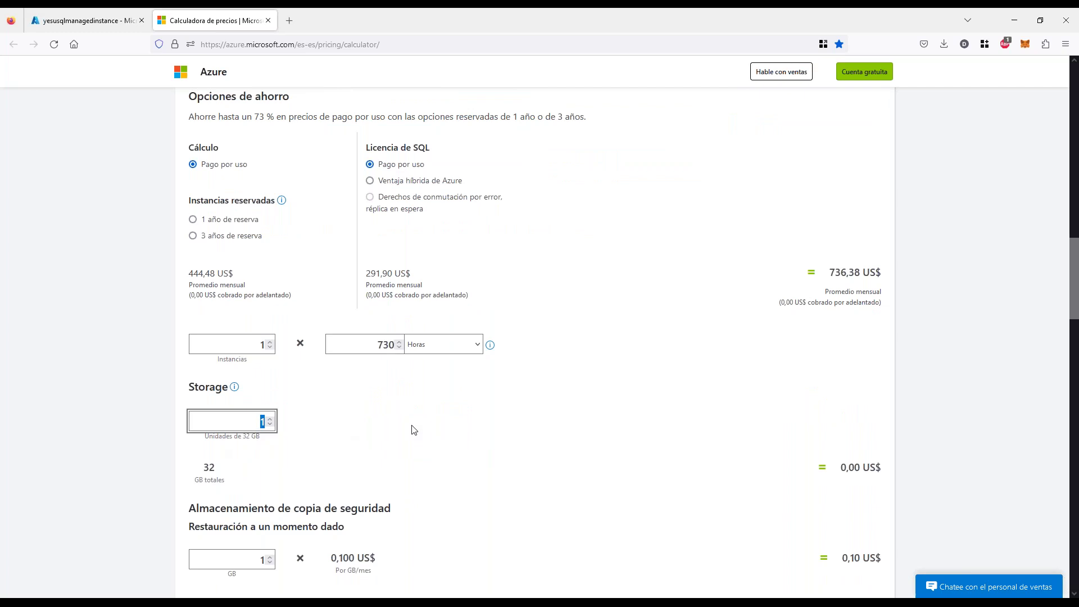
left_click(146, 440)
scroll(161, 414, "down", 1)
scroll(161, 415, "down", 3)
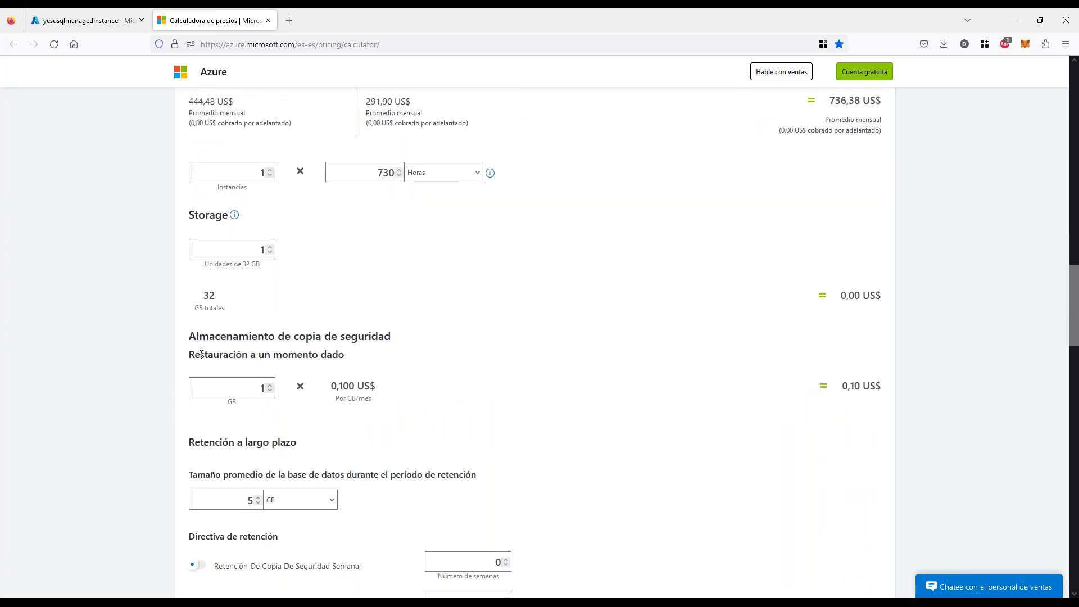
Review the backup storage costs for point-in-time restore and for long-term retention.
left_click_drag(201, 354, 357, 388)
left_click(371, 365)
left_click_drag(847, 385, 863, 387)
left_click(750, 468)
scroll(627, 457, "down", 4)
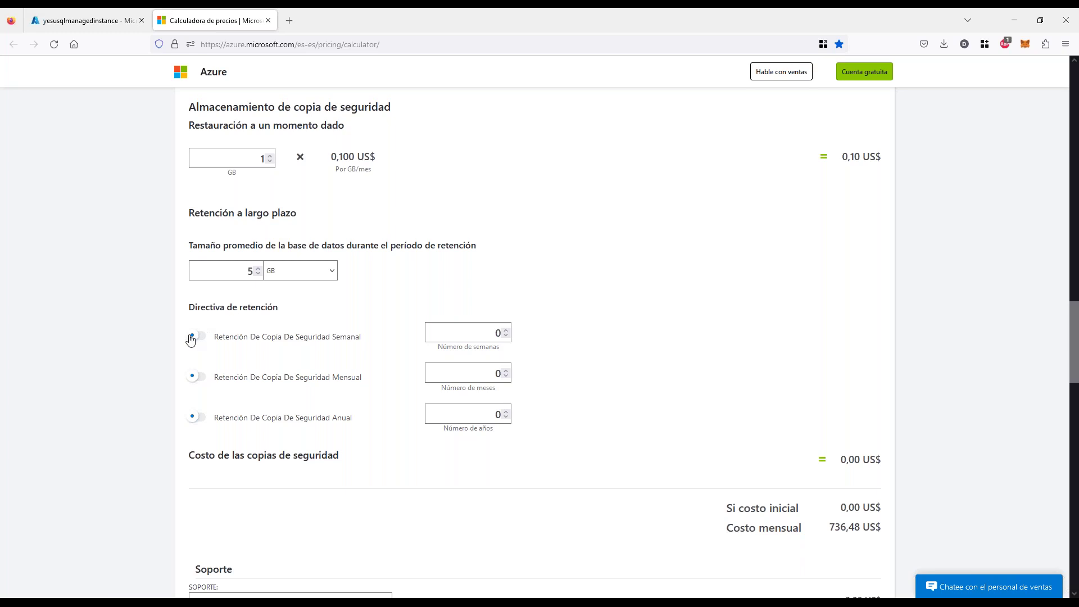
left_click(235, 271)
left_click_drag(842, 461, 860, 460)
left_click(927, 416)
Go over the hardware type, vCore and disaster recovery choices, keeping Gen 5, 4 vCore and Instancia principal.
scroll(765, 405, "up", 15)
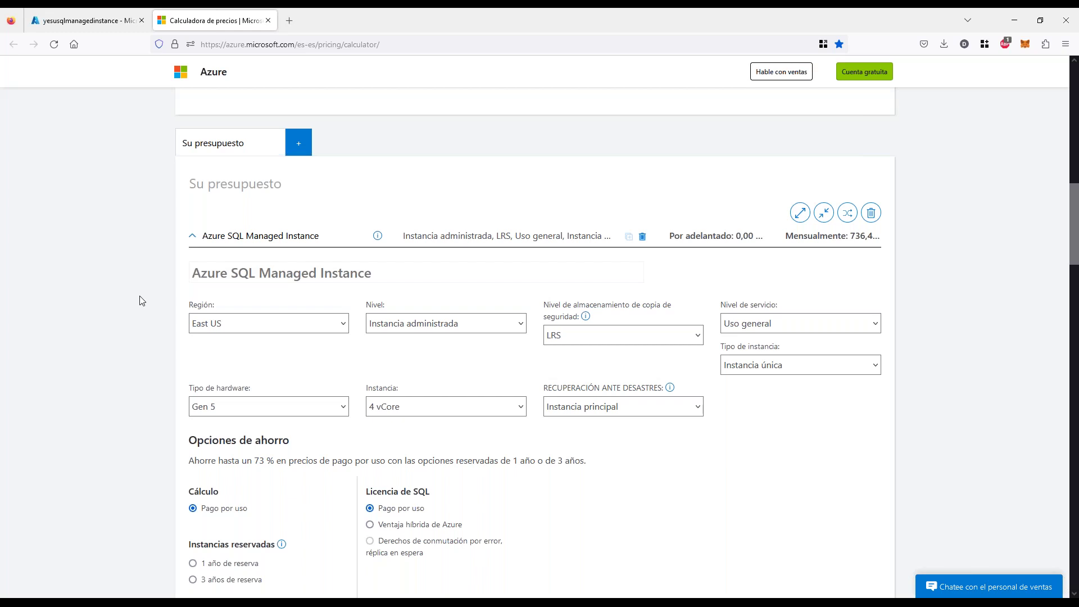
scroll(169, 320, "down", 3)
scroll(175, 336, "up", 3)
left_click(285, 410)
left_click(285, 411)
left_click(458, 408)
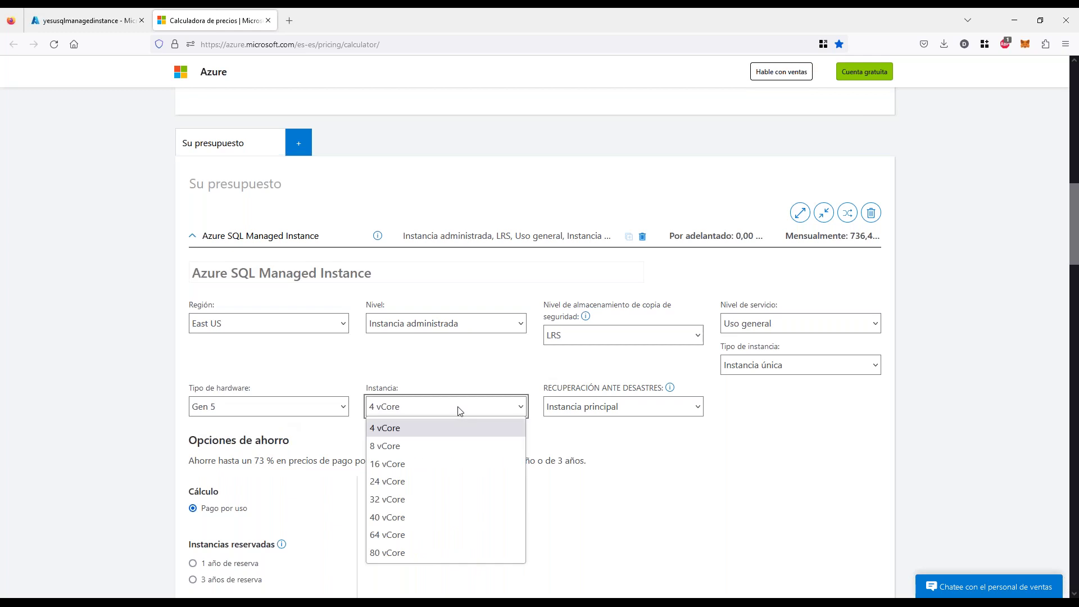
left_click(376, 433)
left_click(614, 412)
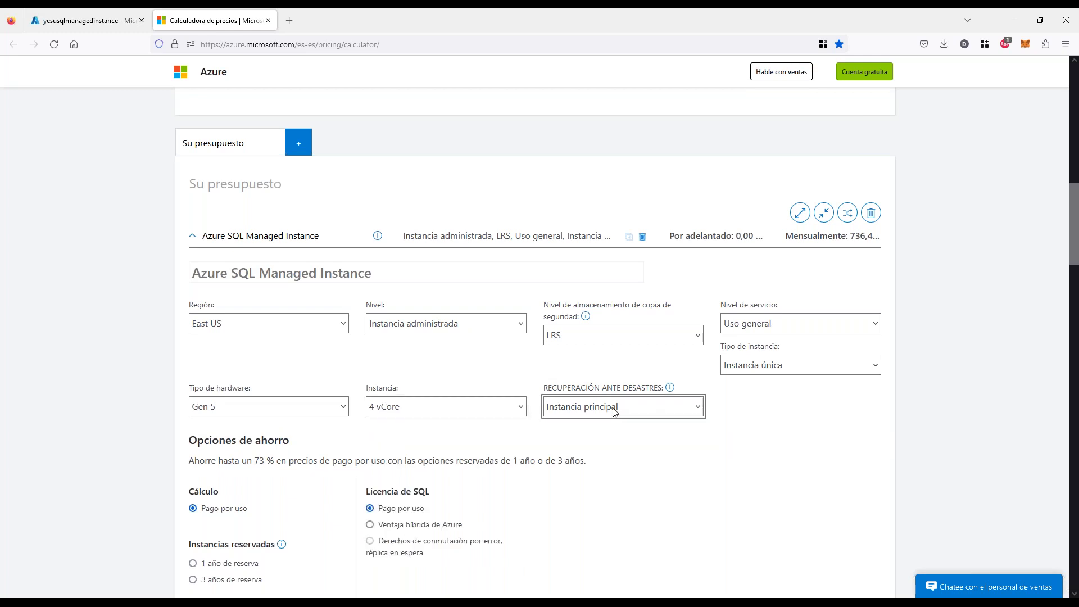
left_click(609, 414)
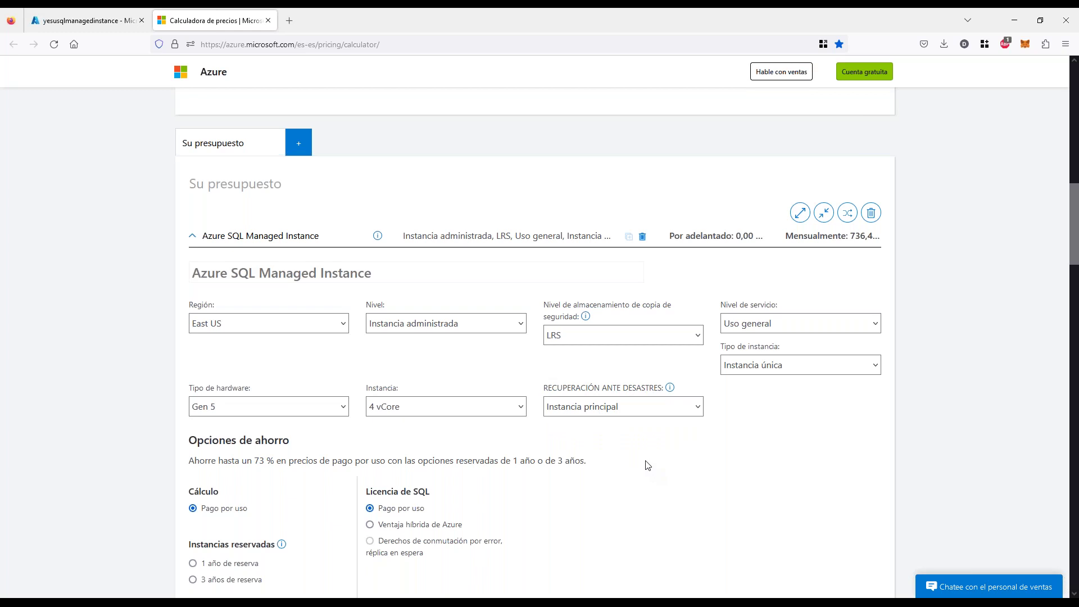
Examine the managed instance's average monthly cost and the total gigabytes of storage in the estimate.
scroll(643, 450, "down", 5)
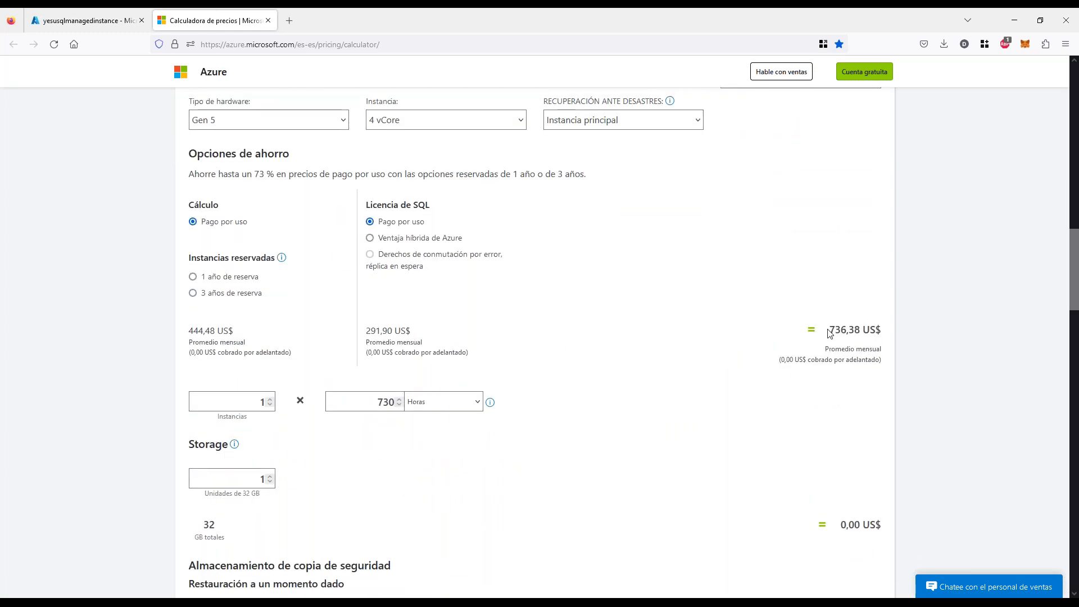
left_click_drag(829, 331, 871, 325)
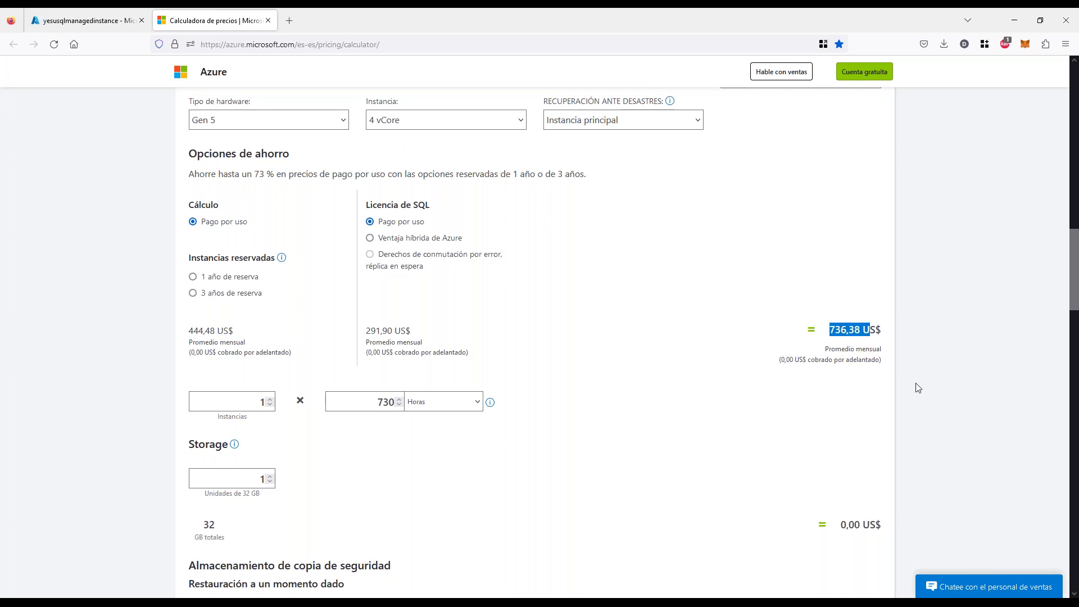
scroll(537, 472, "down", 3)
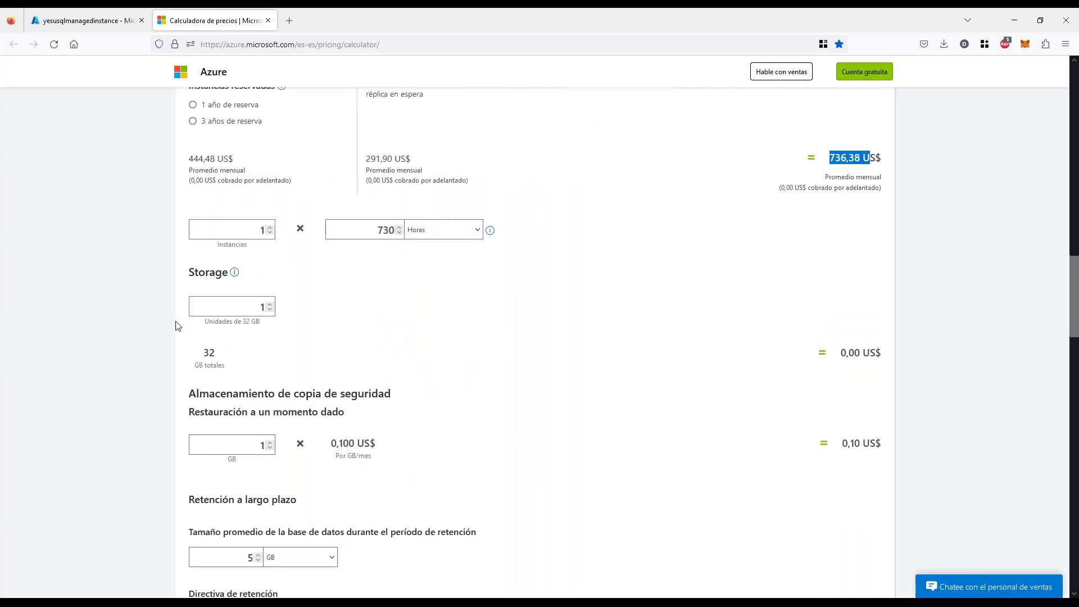
scroll(702, 399, "down", 7)
scroll(724, 393, "up", 5)
scroll(722, 394, "up", 2)
double_click(205, 354)
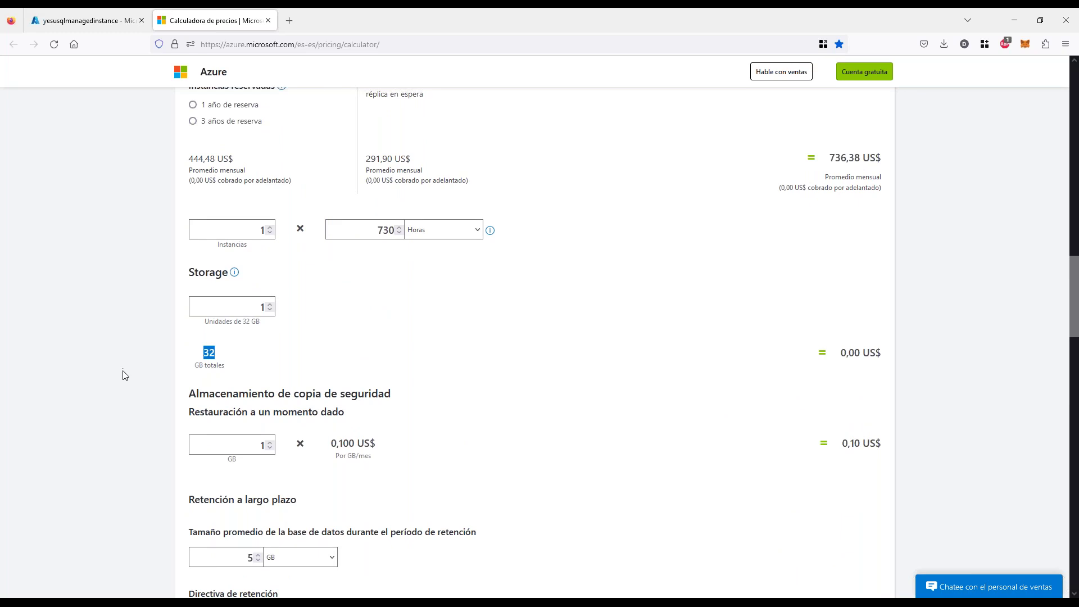
scroll(126, 380, "up", 3)
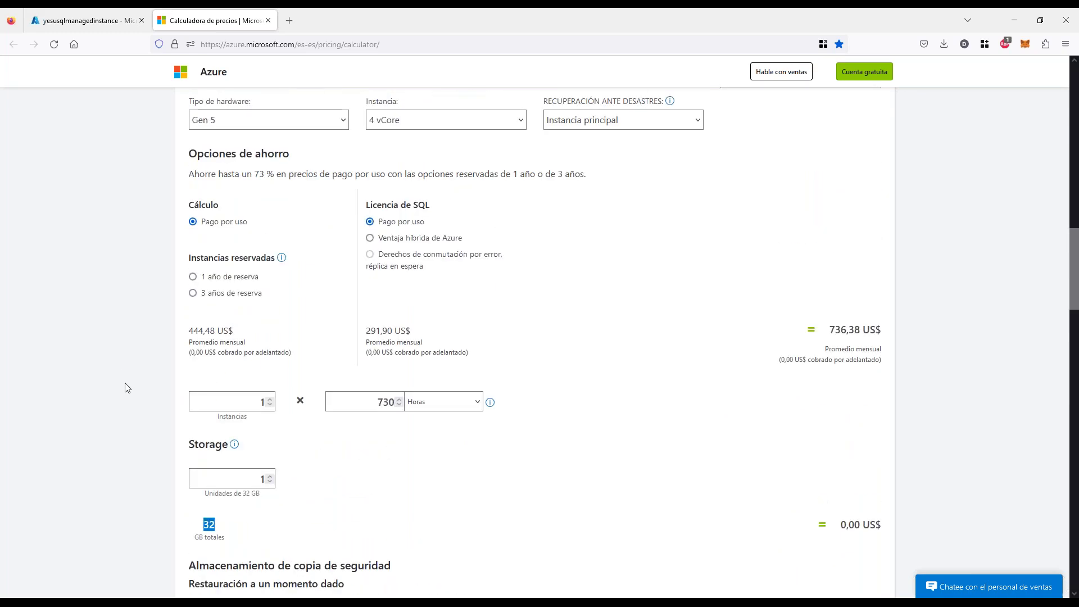
double_click(209, 524)
scroll(175, 409, "up", 5)
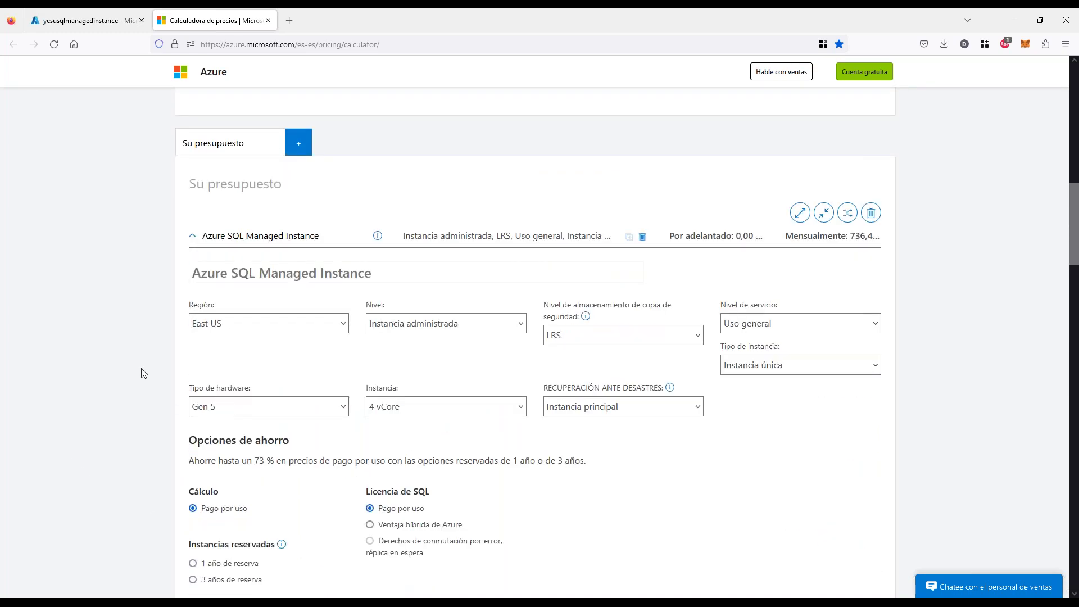
scroll(144, 373, "down", 2)
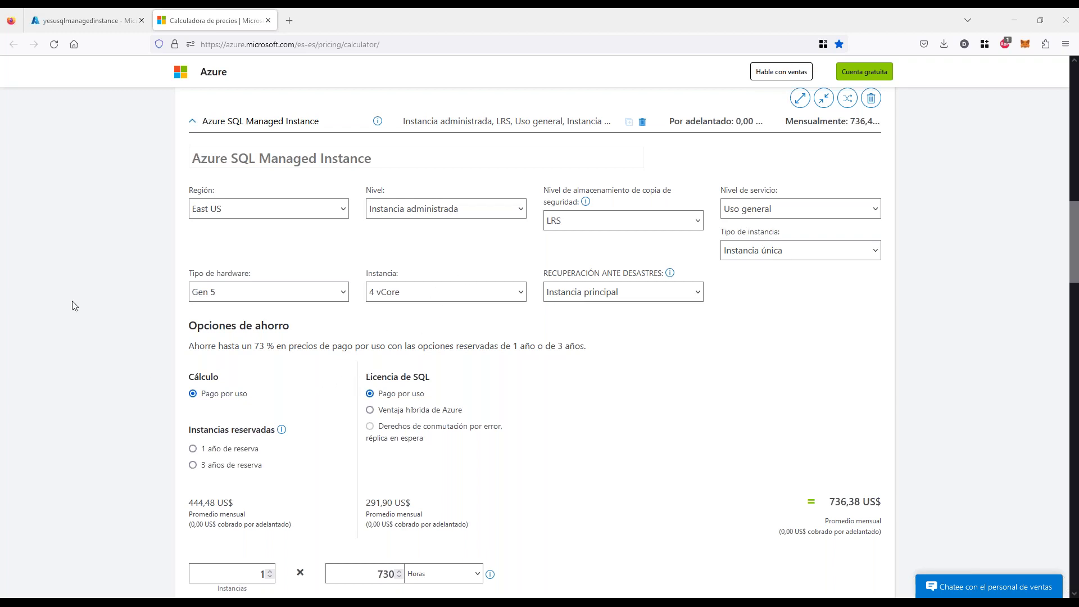
scroll(337, 216, "down", 2)
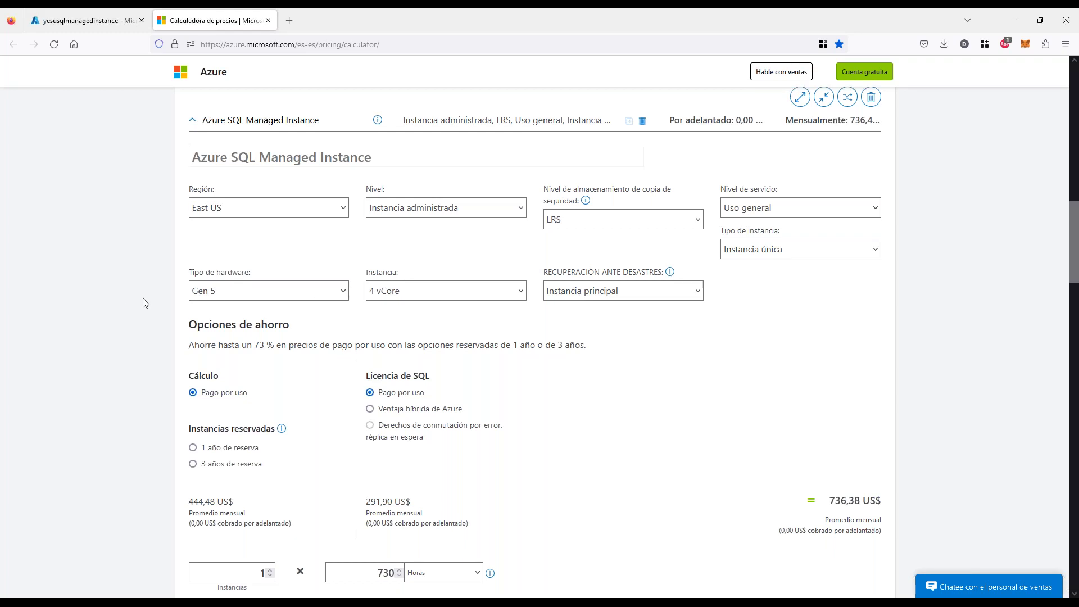
left_click_drag(180, 173, 337, 175)
left_click_drag(225, 182, 847, 410)
key("Escape")
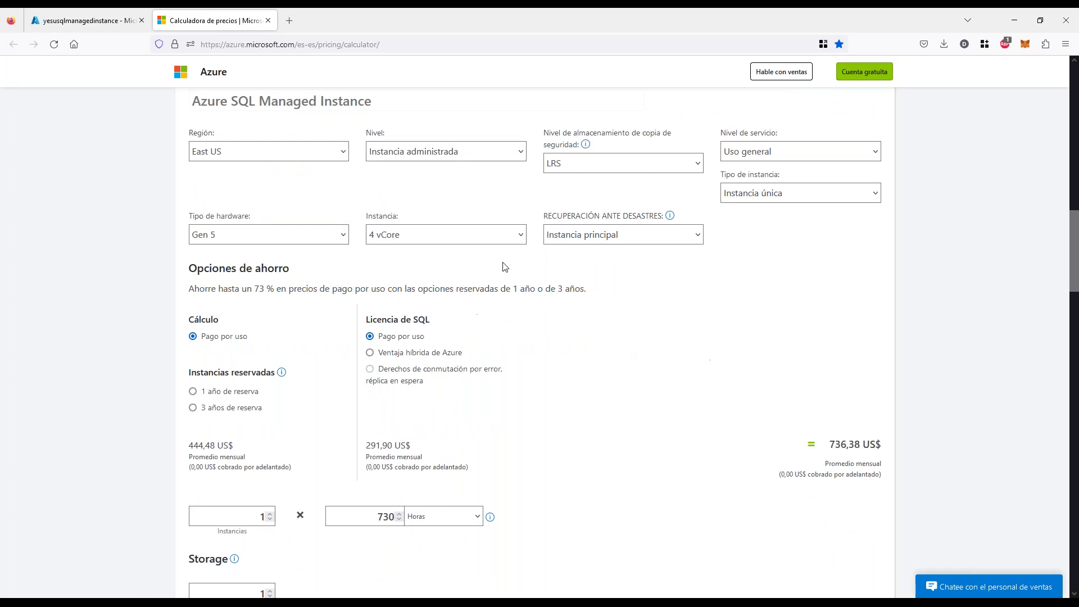
Try the regions West US and Brazil South for the managed instance, compare the monthly costs, and return to East US.
left_click(300, 159)
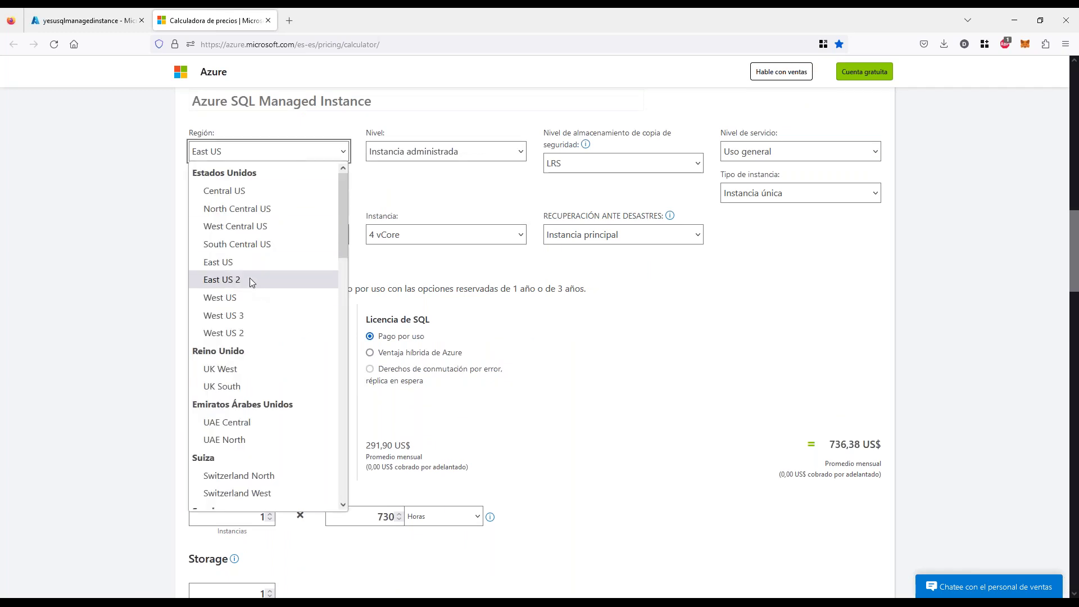
left_click(245, 297)
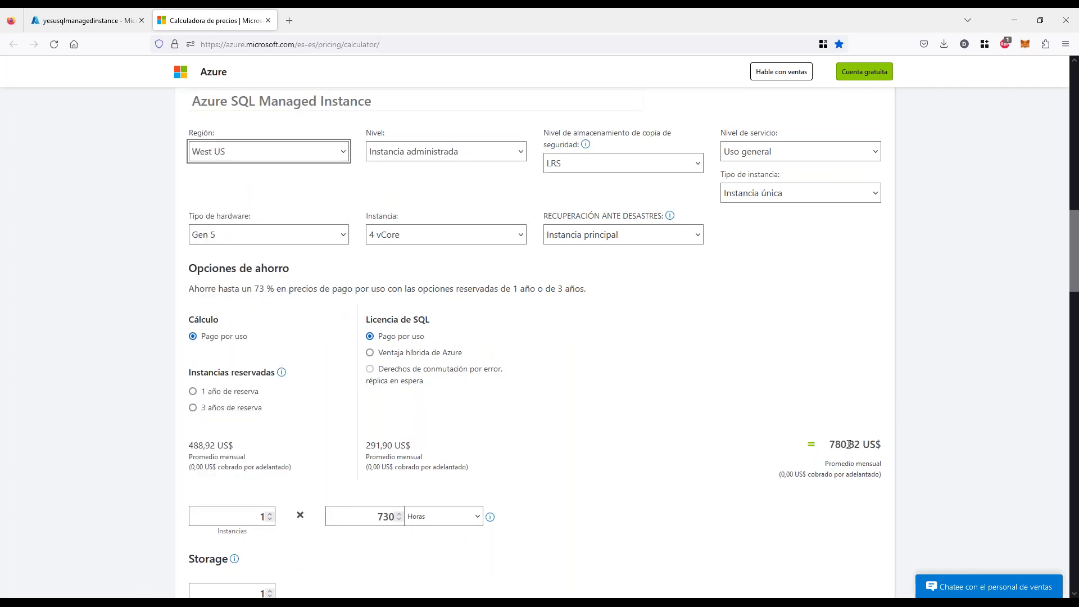
left_click(342, 160)
scroll(284, 337, "down", 12)
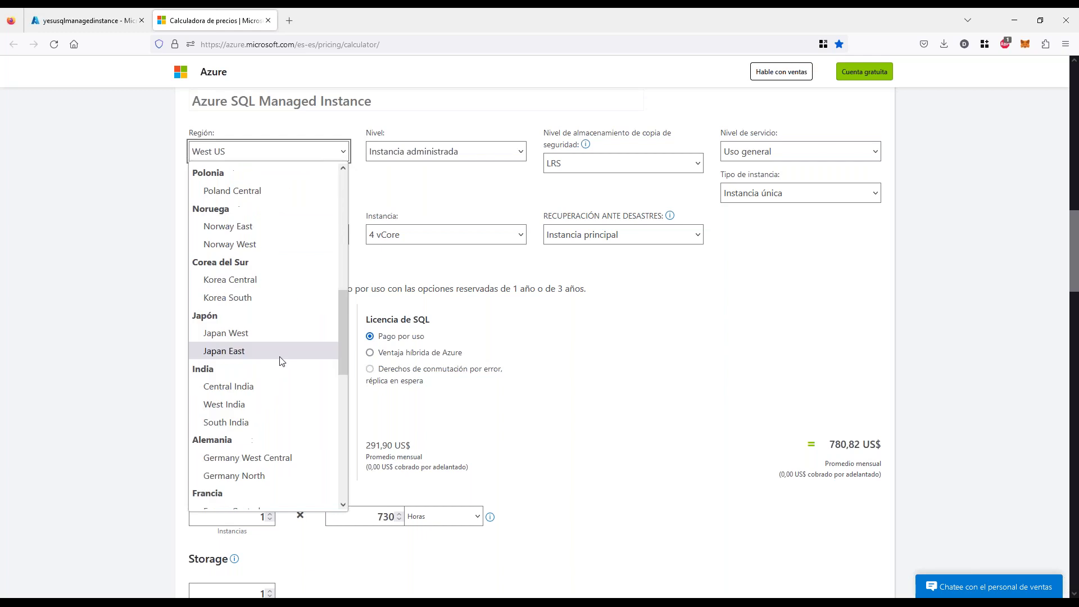
scroll(282, 361, "down", 3)
left_click(242, 368)
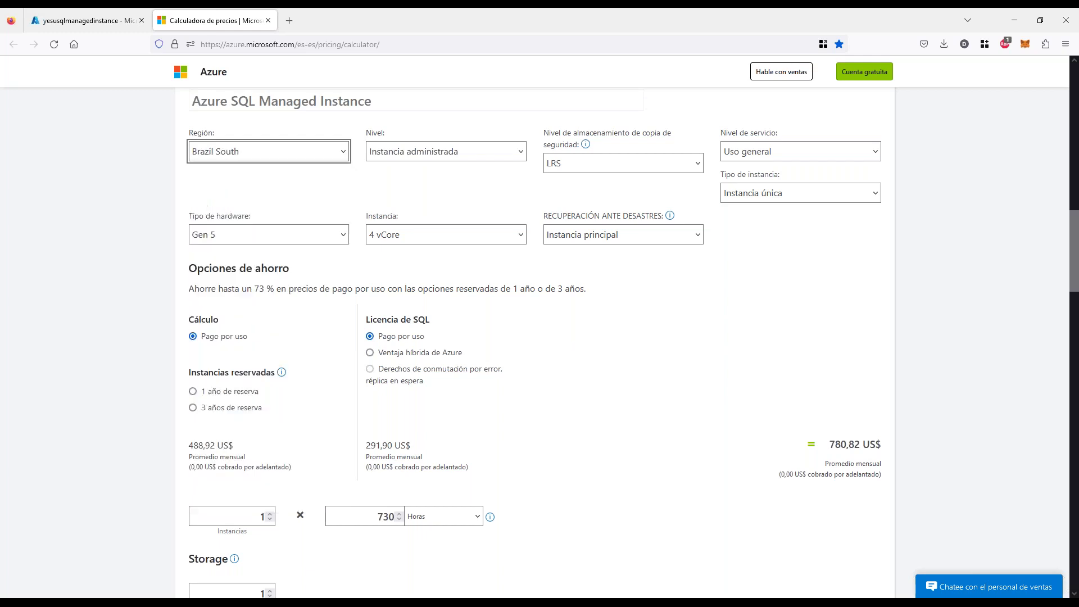
left_click_drag(826, 445, 866, 445)
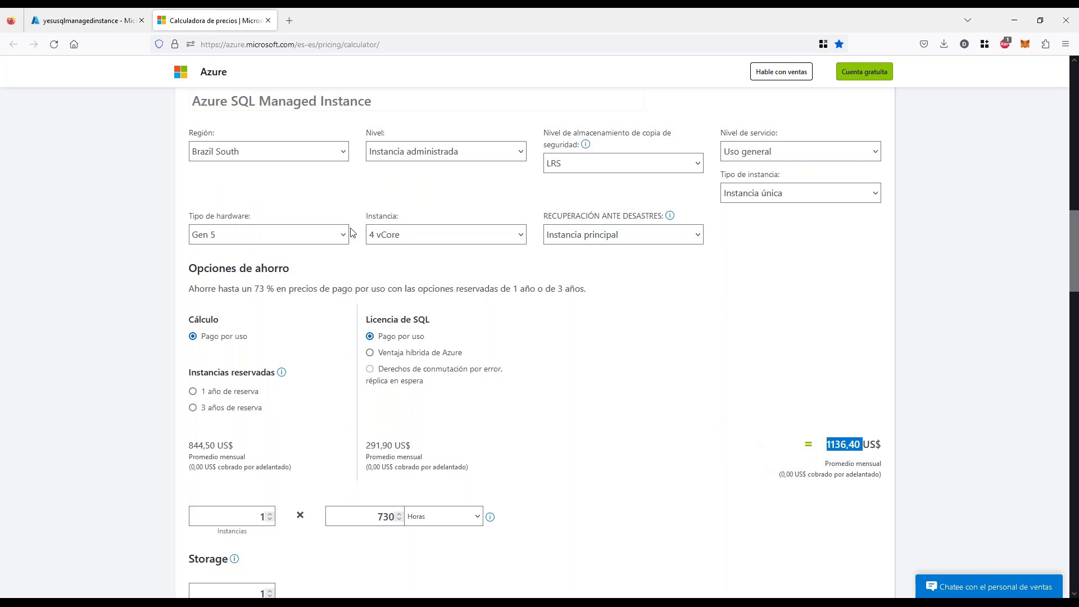
left_click(259, 152)
scroll(258, 314, "up", 5)
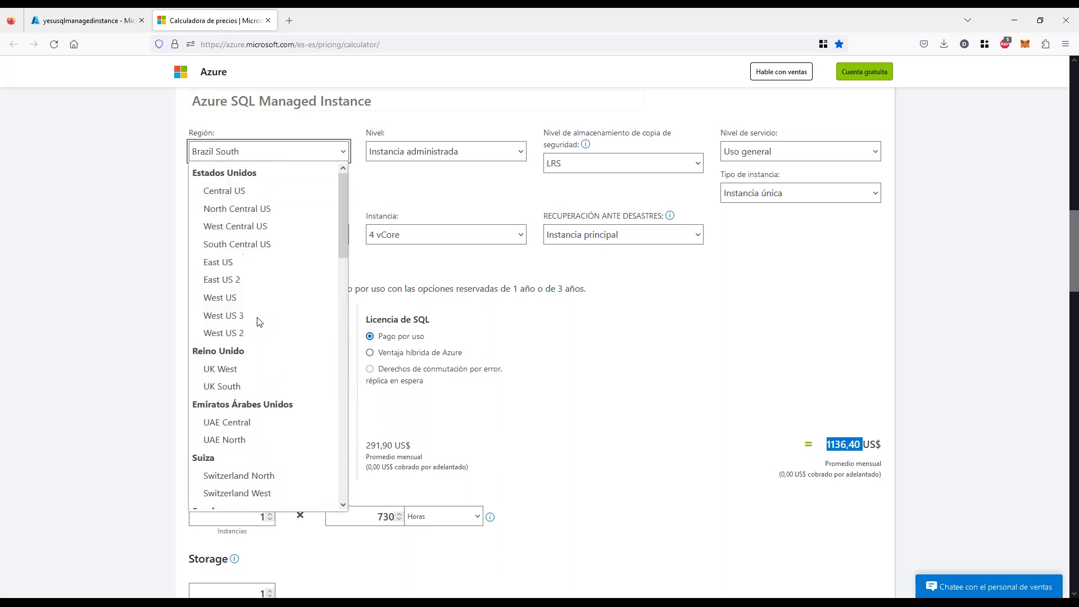
left_click(224, 262)
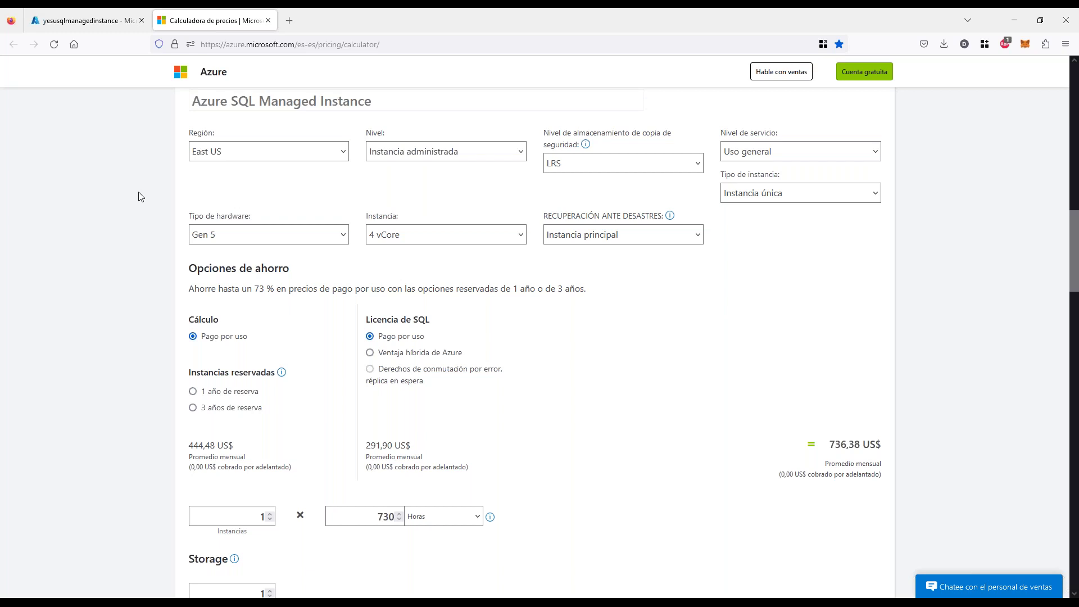
scroll(158, 238, "up", 1)
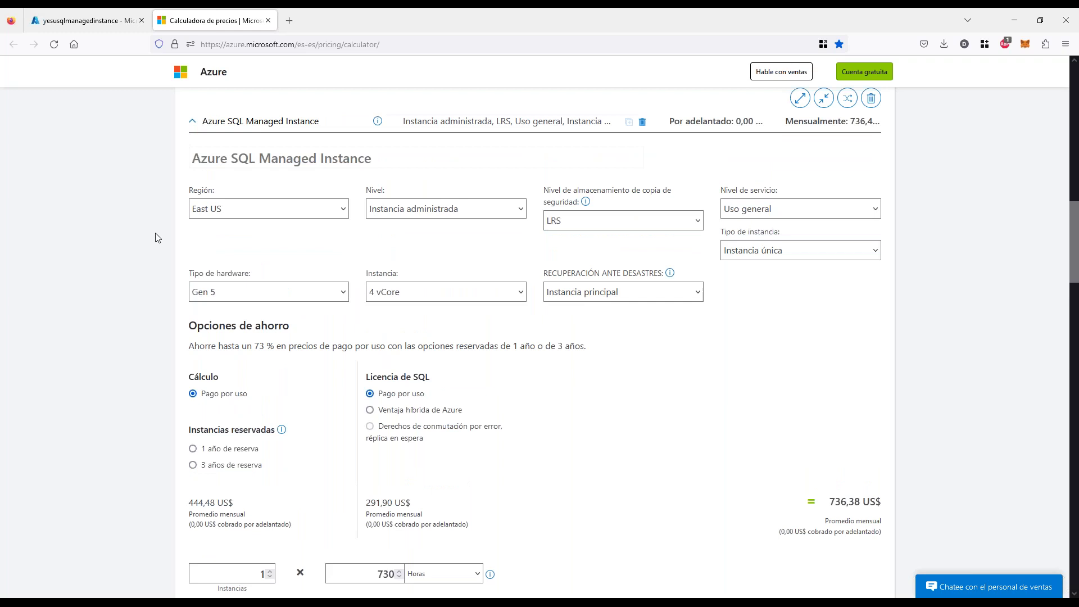
Open azurespeed.com in a new browser tab and include Brazil South and East US in the latency test.
left_click(290, 22)
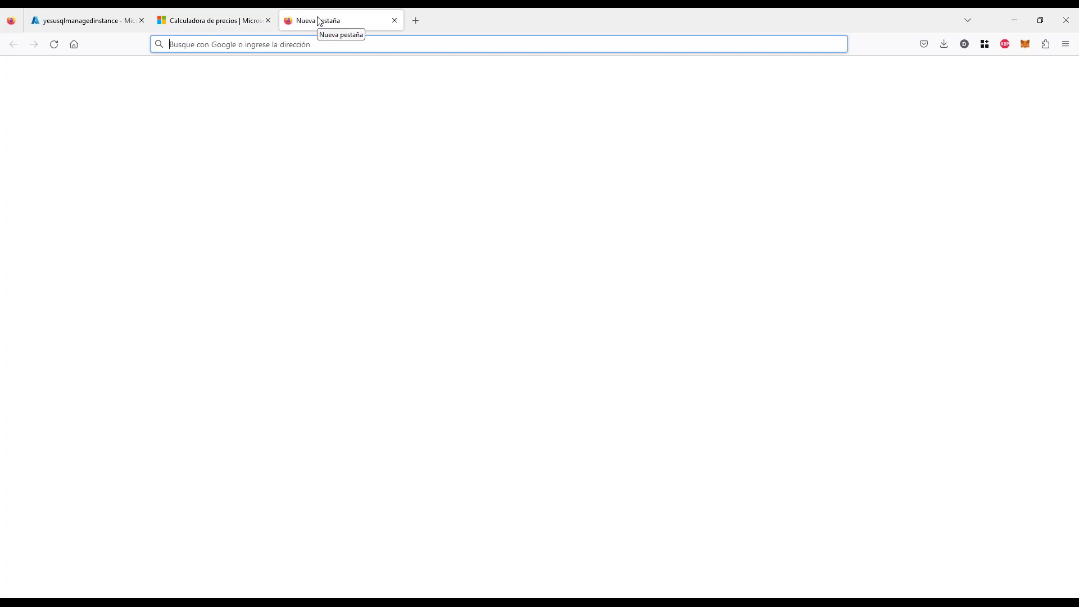
type("azurespeed.com/")
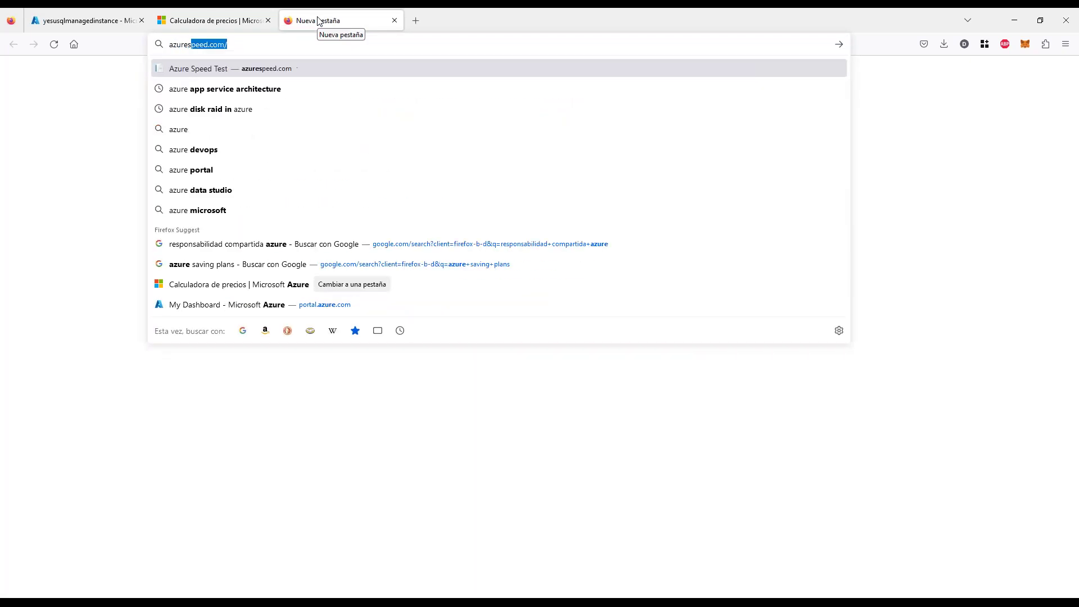
key("Return")
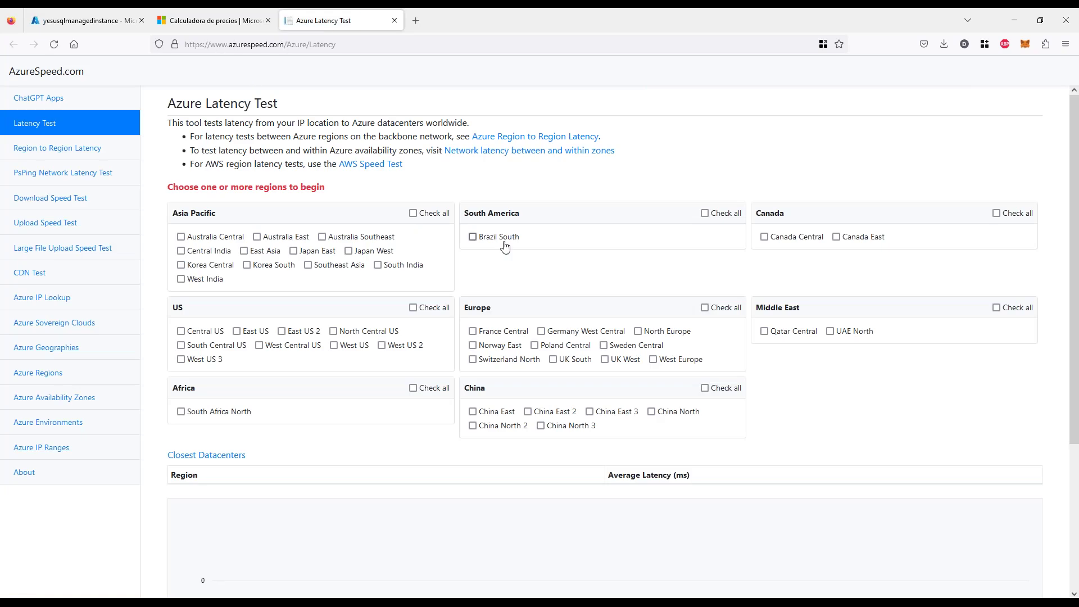
left_click(472, 237)
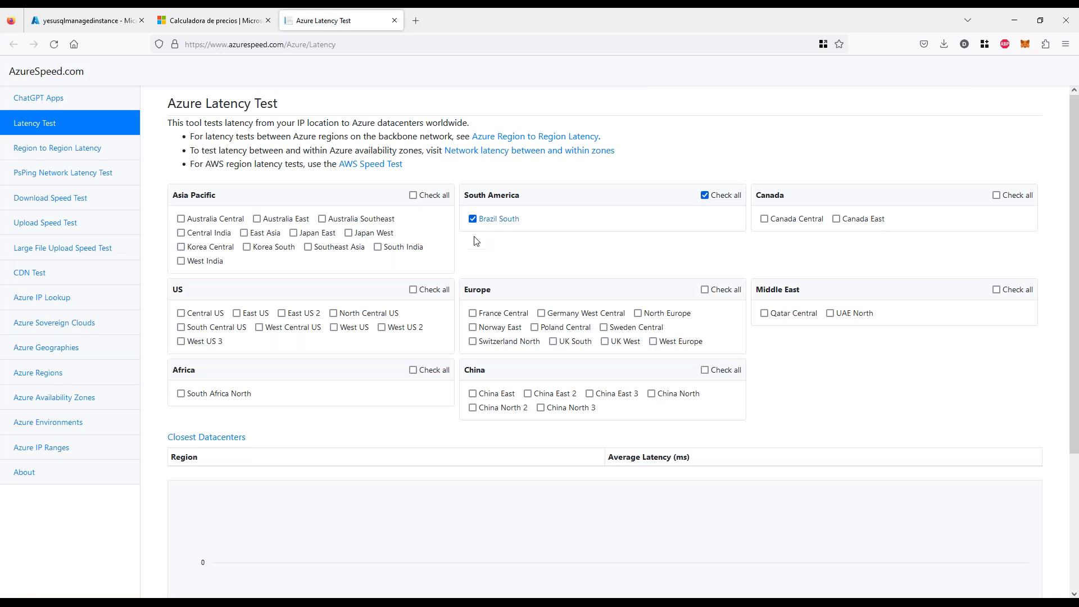
left_click(237, 315)
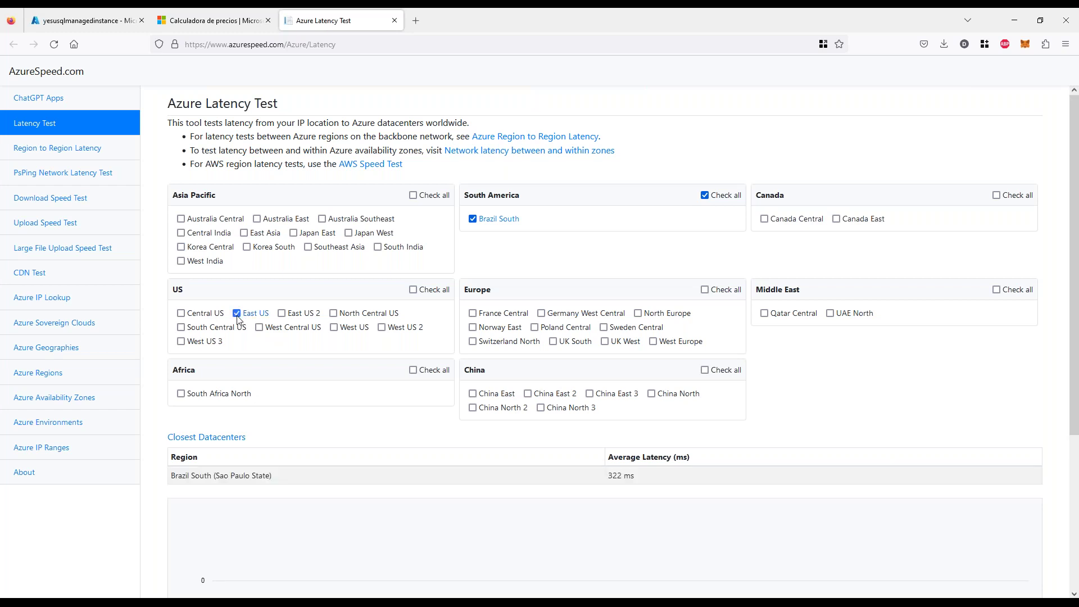
Include West US in the latency test and compare the average latencies of Brazil South, East US and West US.
left_click(335, 328)
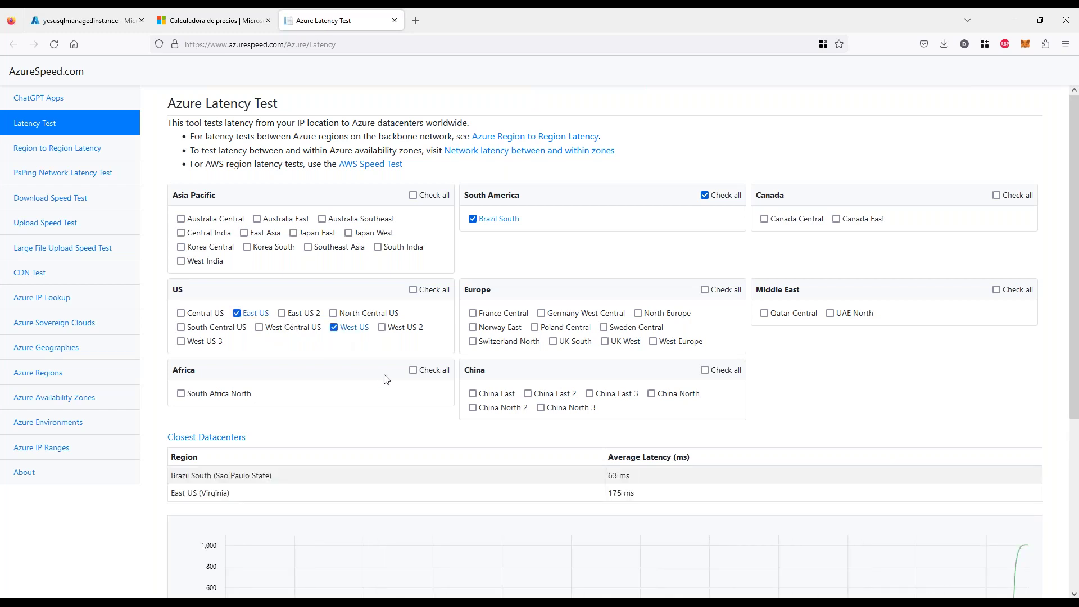
scroll(382, 380, "down", 2)
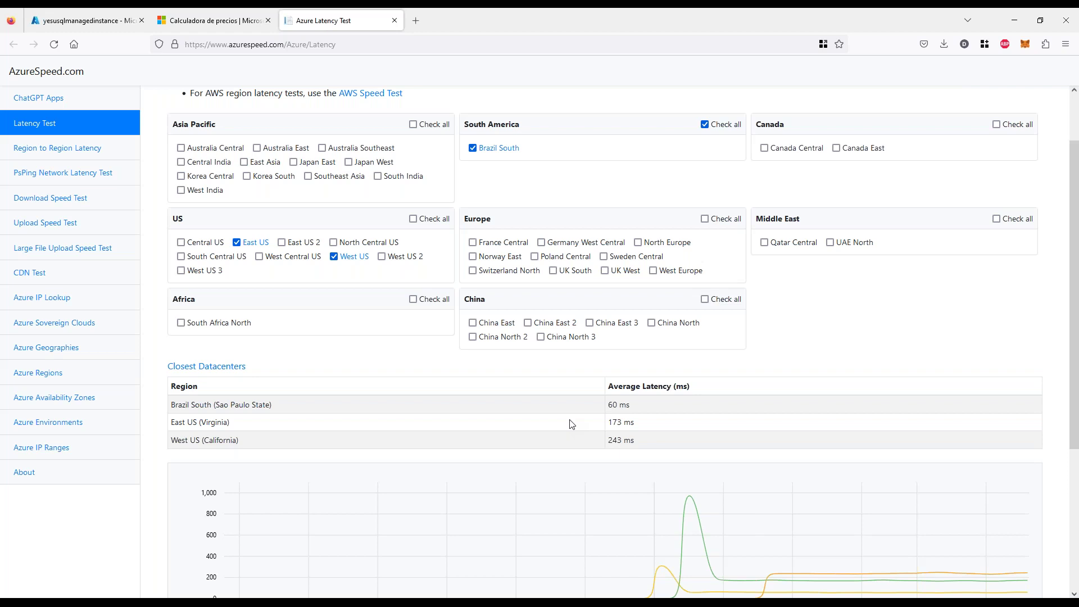
scroll(553, 416, "down", 3)
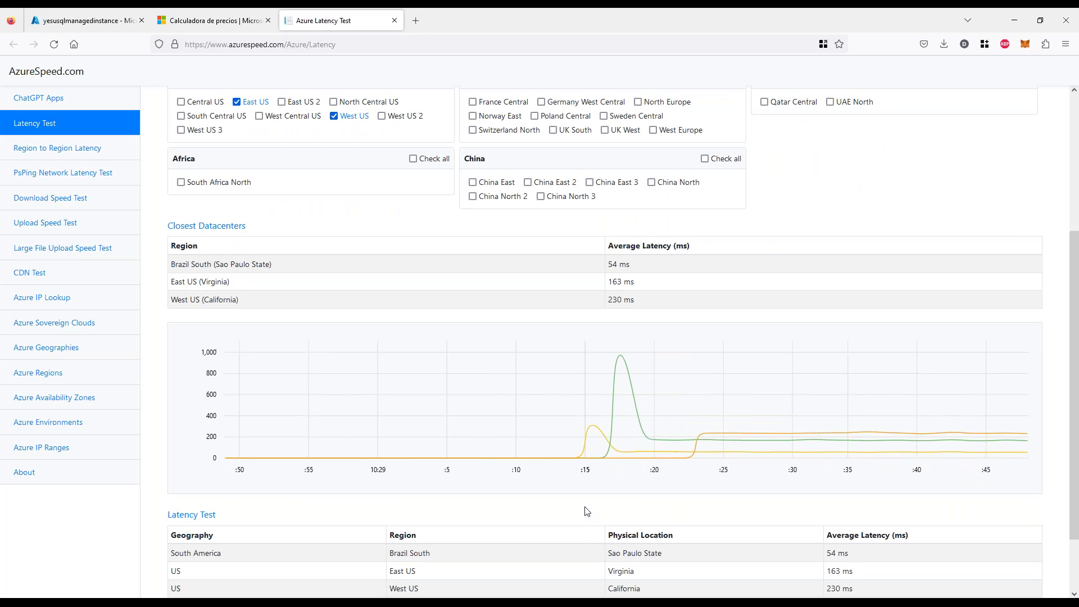
scroll(582, 511, "up", 3)
left_click_drag(628, 409, 599, 440)
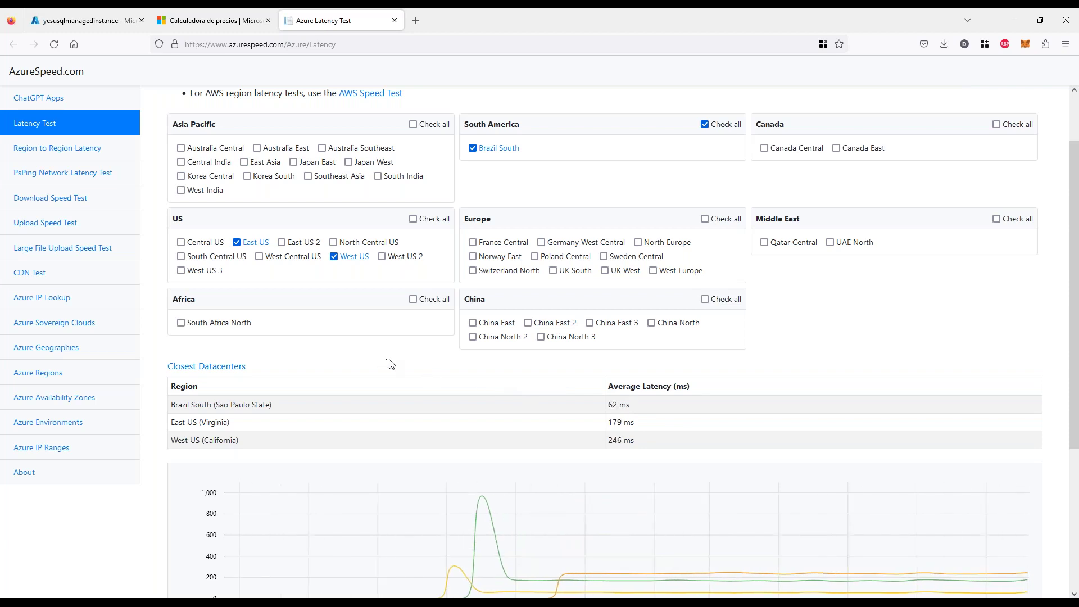
scroll(405, 386, "up", 2)
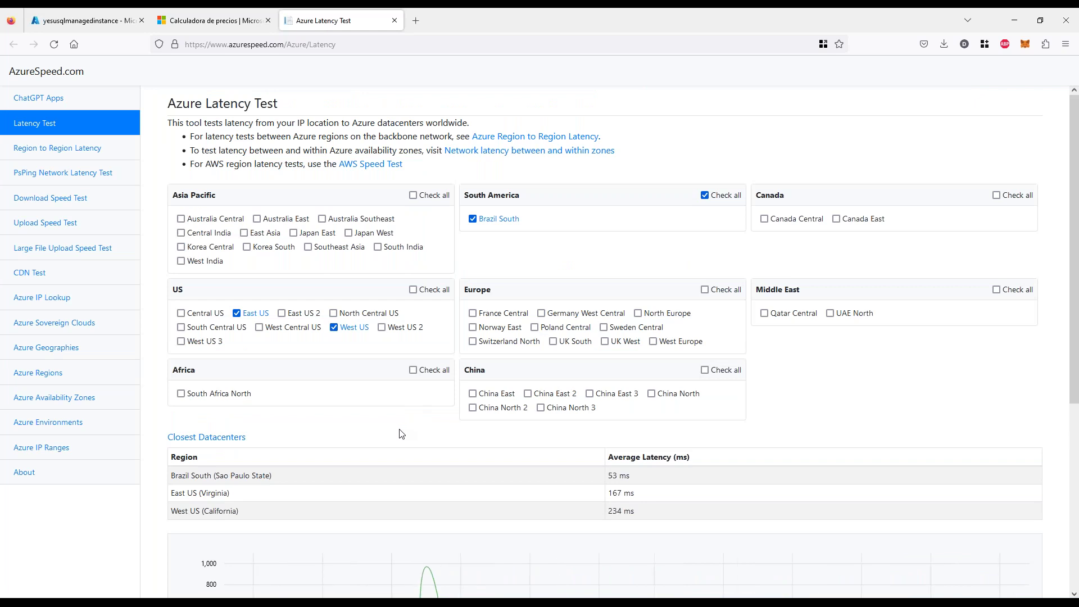
Return to the pricing calculator, collapse the Azure SQL Managed Instance entry and go back to the product catalog.
left_click(207, 27)
left_click(192, 122)
scroll(152, 238, "up", 3)
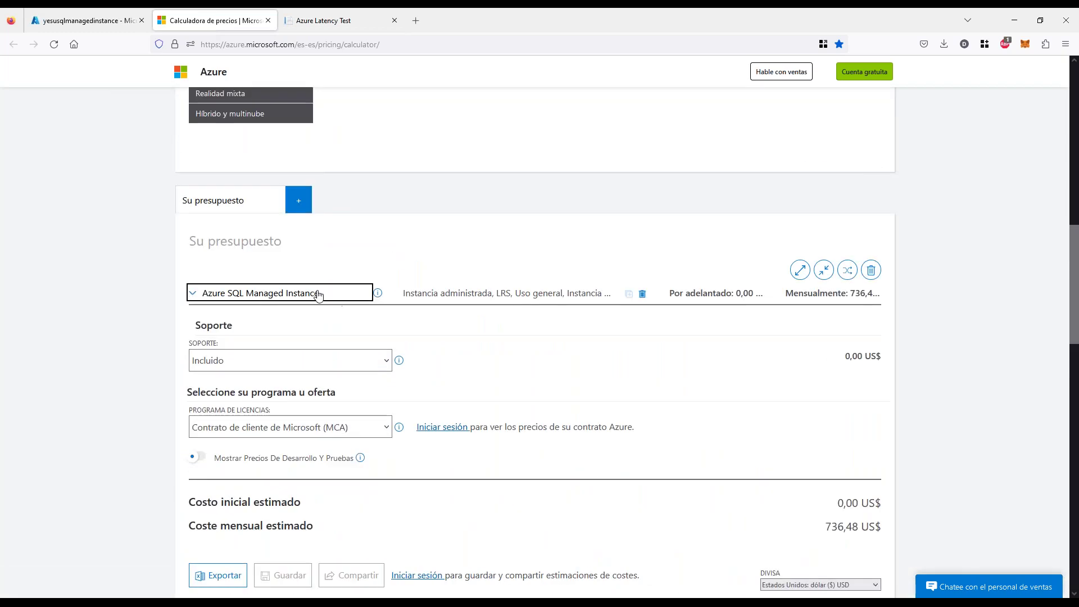
scroll(145, 320, "up", 7)
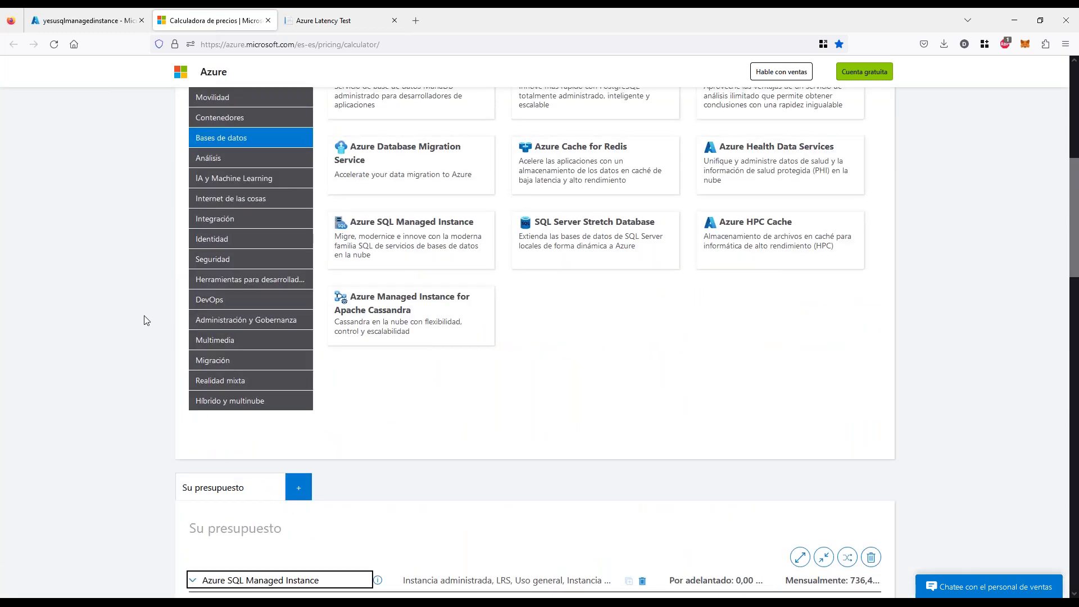
scroll(145, 321, "up", 2)
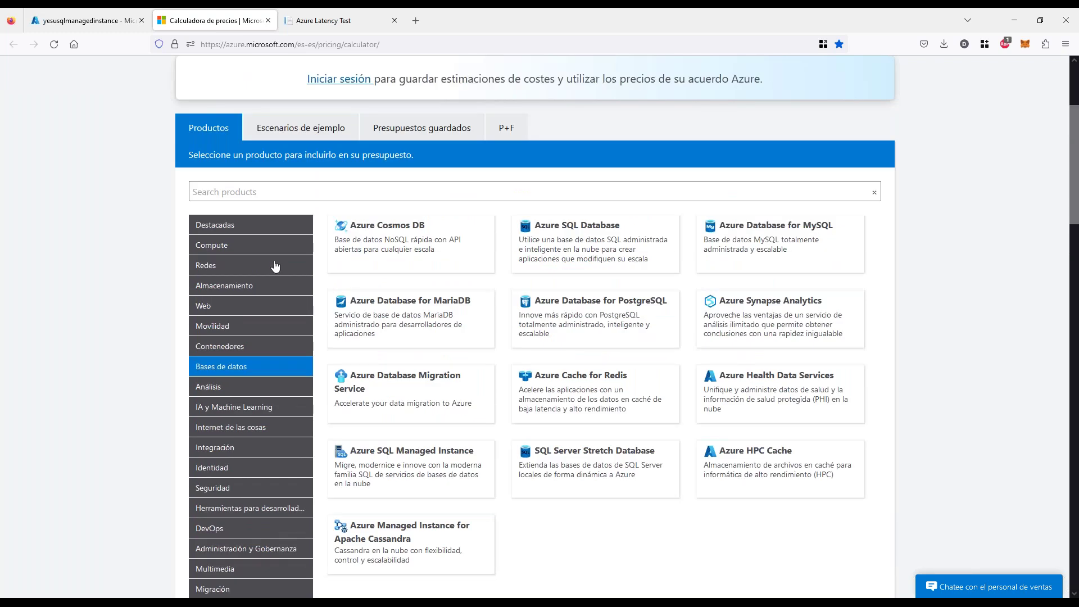
Add Ancho de banda and VPN Gateway from the Redes products to the estimate and collapse both entries.
left_click(225, 266)
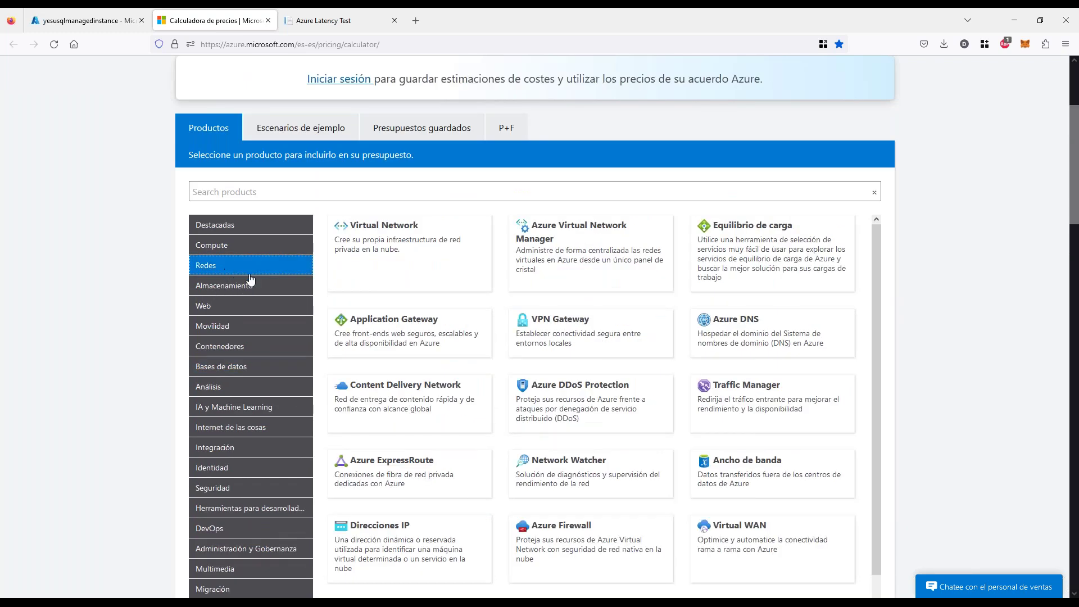
scroll(599, 397, "down", 2)
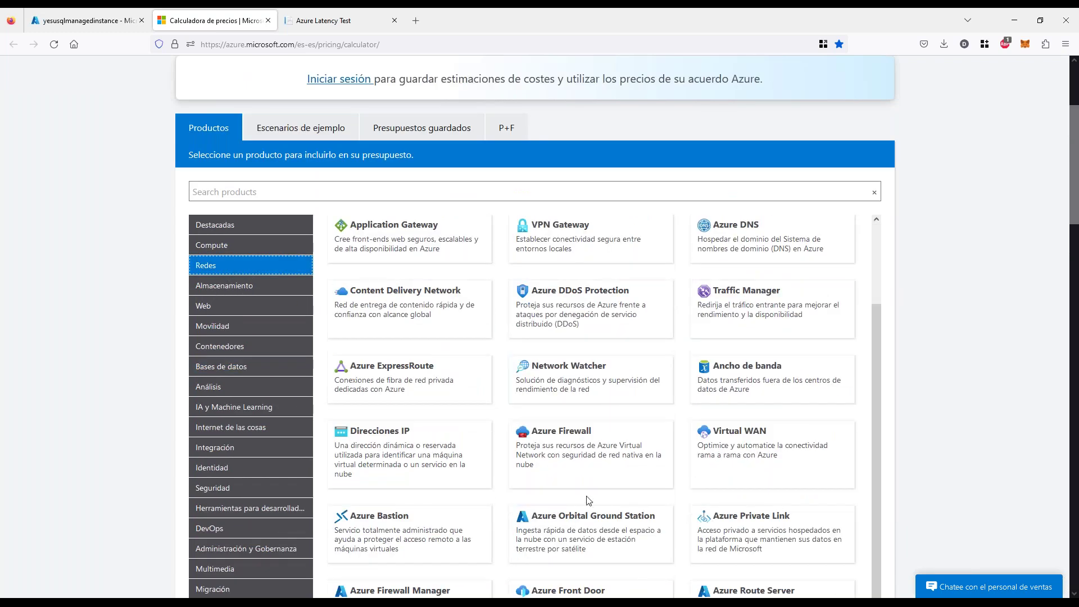
scroll(484, 434, "down", 3)
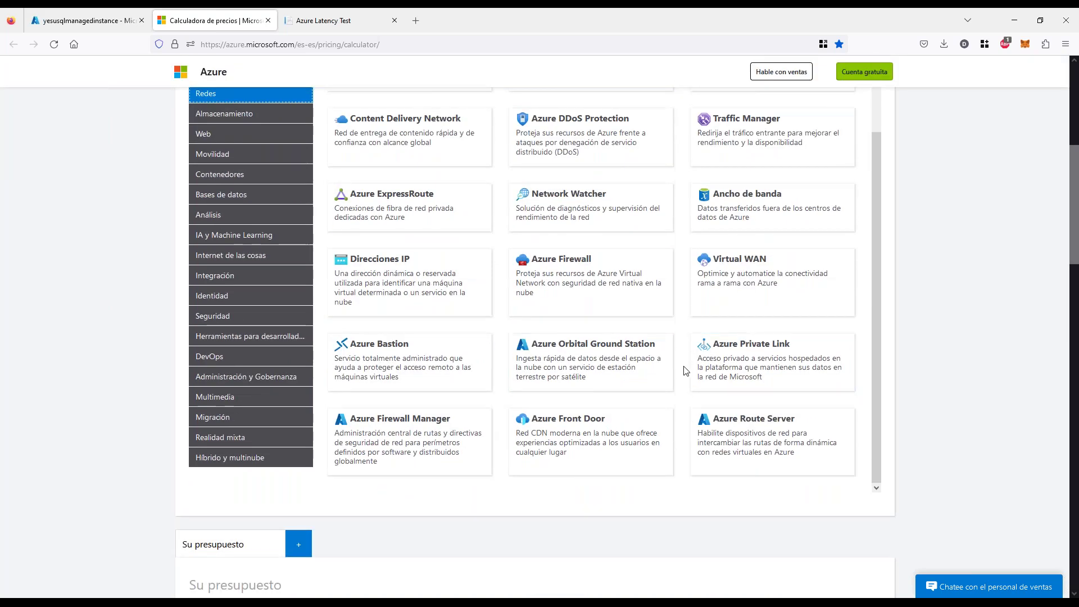
scroll(686, 369, "up", 2)
left_click(741, 304)
scroll(562, 394, "down", 2)
scroll(550, 386, "up", 4)
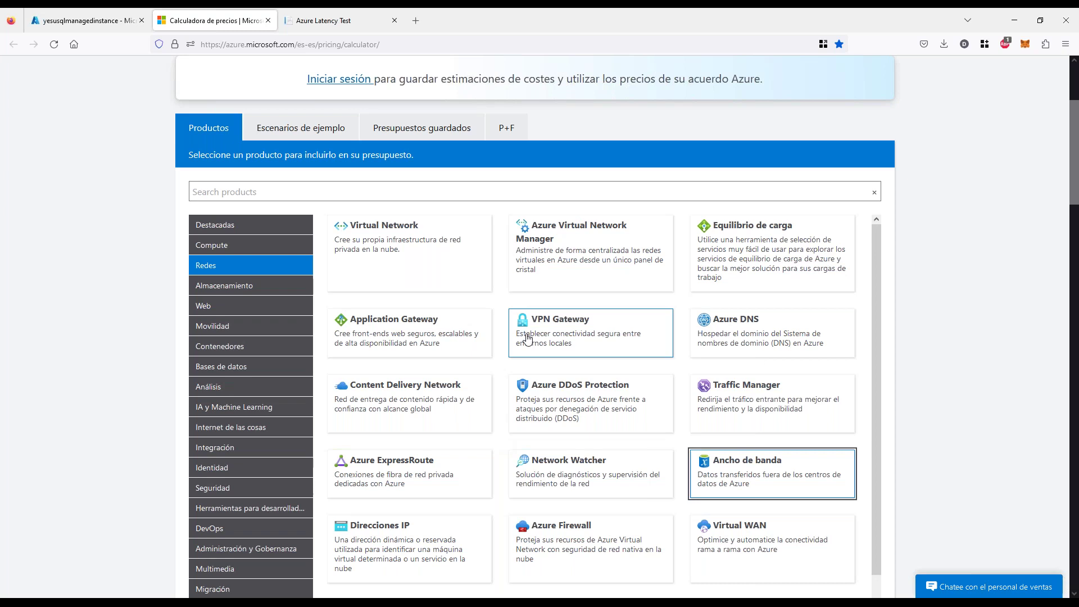
left_click(585, 334)
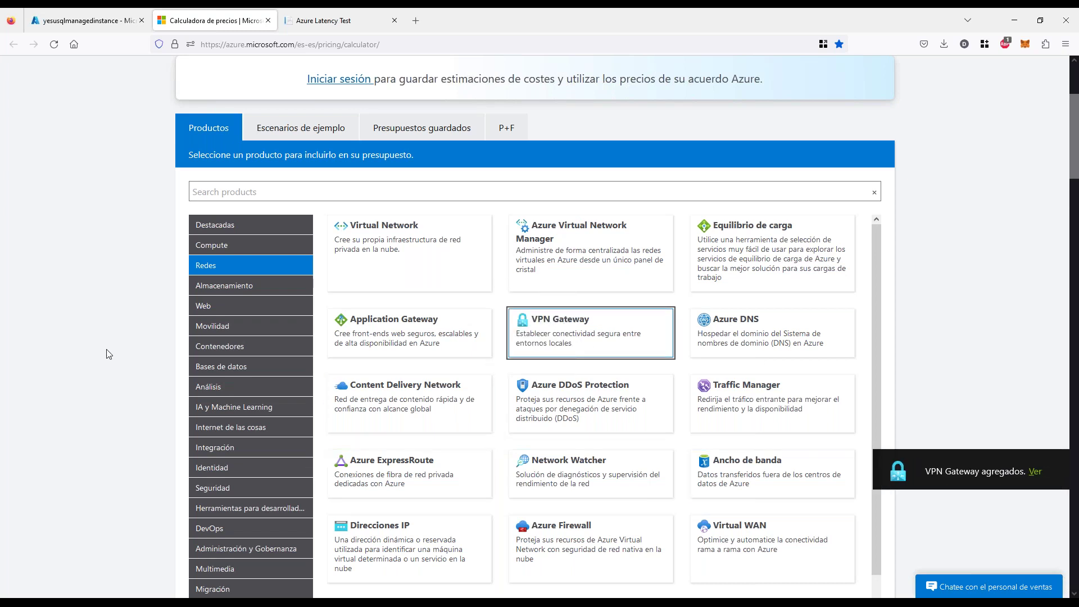
scroll(112, 349, "down", 10)
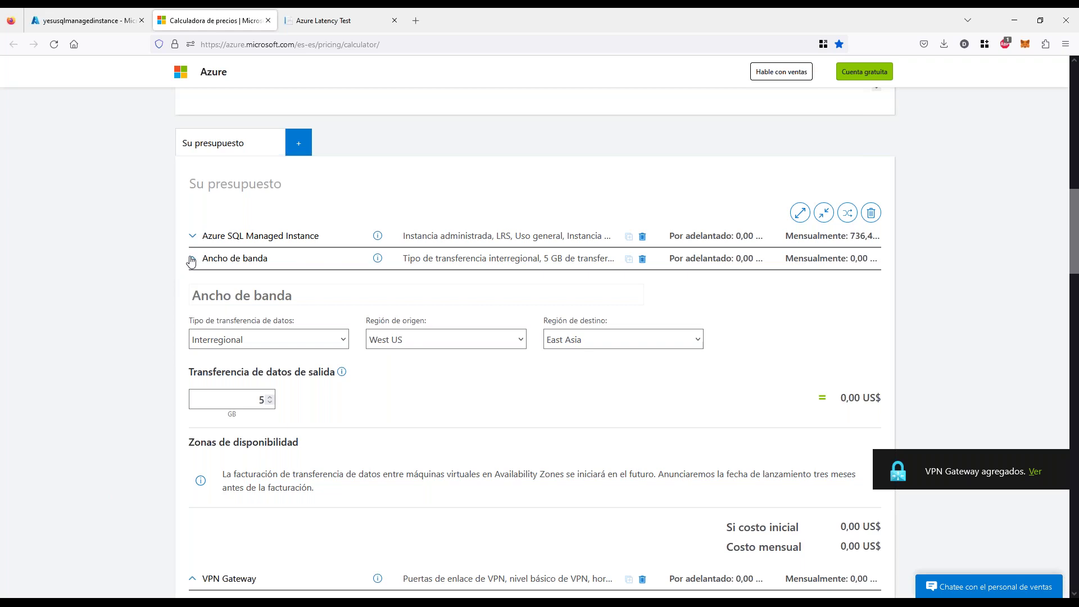
left_click(191, 260)
left_click(192, 283)
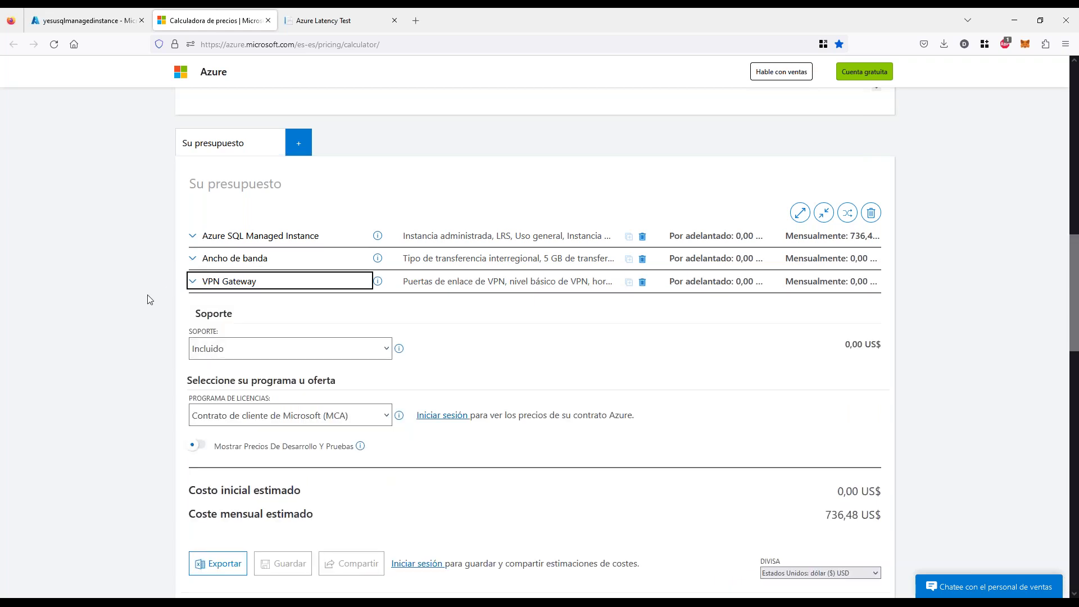
Set the Ancho de banda entry's source region to East US and its data transfer type to Salida a Internet.
left_click(193, 259)
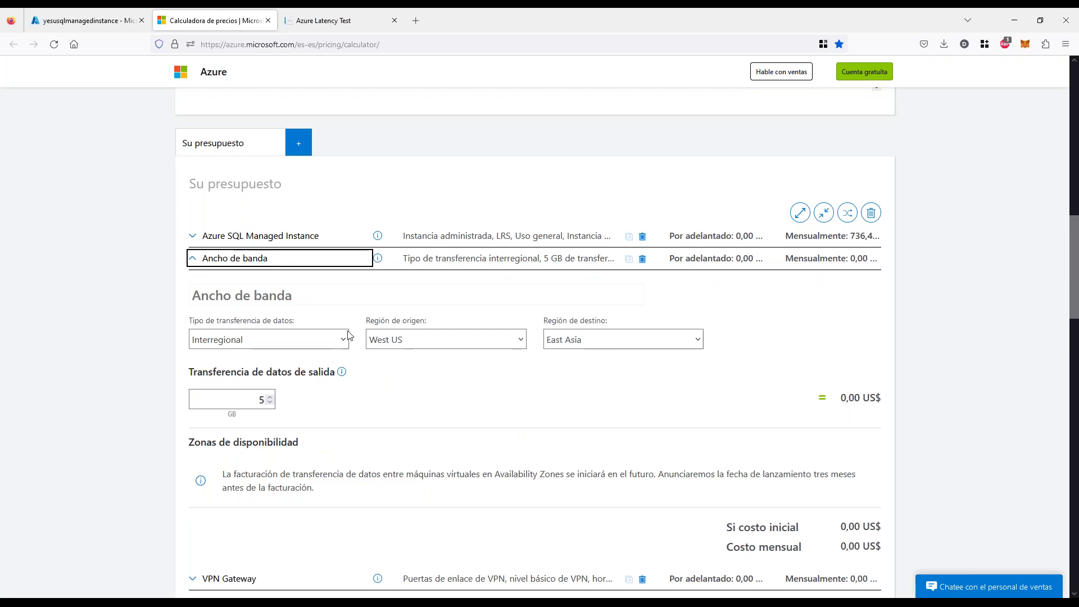
left_click(434, 342)
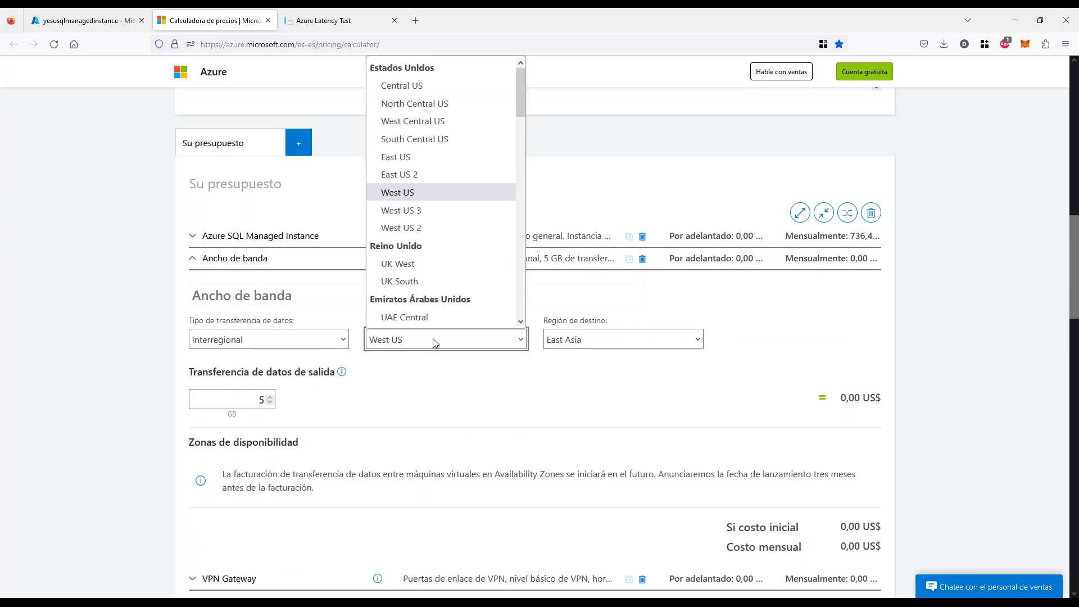
left_click(482, 154)
left_click(605, 344)
left_click(309, 352)
left_click(300, 347)
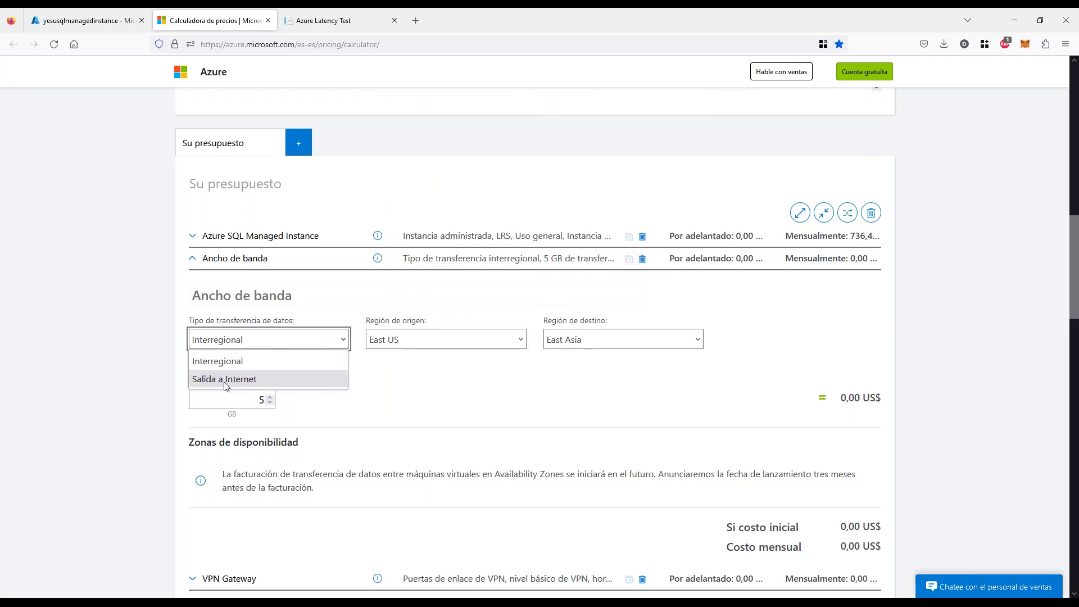
left_click(261, 379)
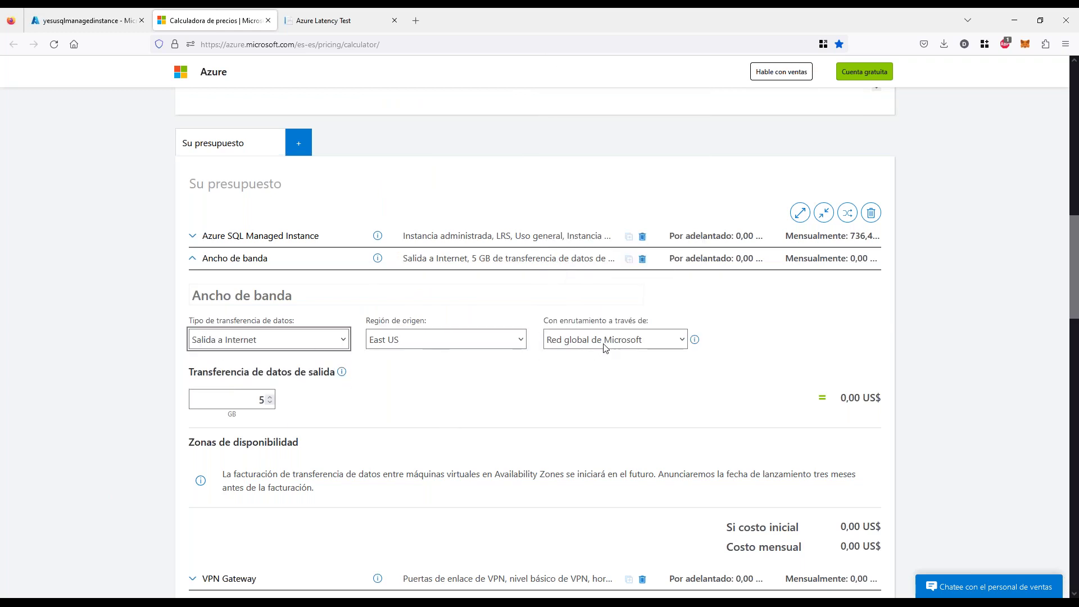
Set the outbound data transfer to 100 GB, raise it to 101 GB to compare the cost, and collapse the Ancho de banda entry.
double_click(283, 393)
type("100")
left_click(770, 417)
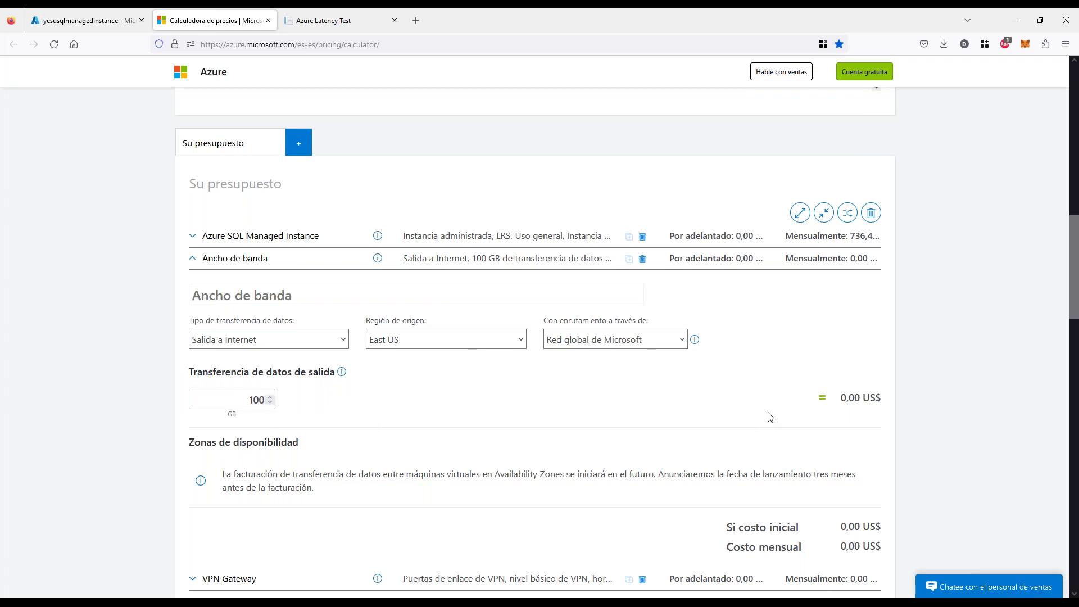
double_click(848, 397)
left_click(270, 397)
double_click(843, 400)
left_click(520, 409)
left_click(194, 259)
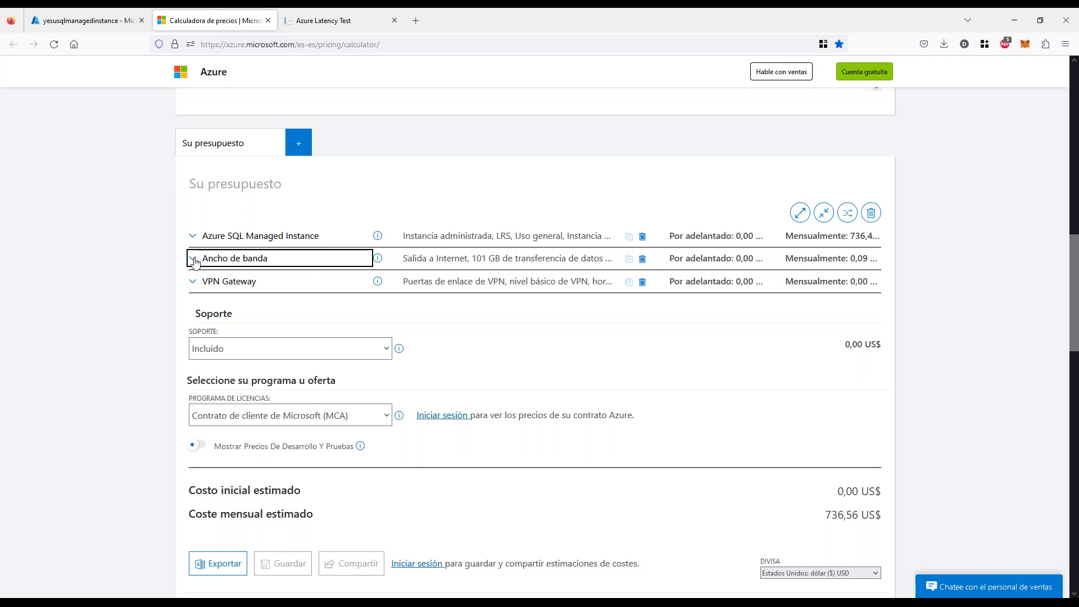
left_click(164, 266)
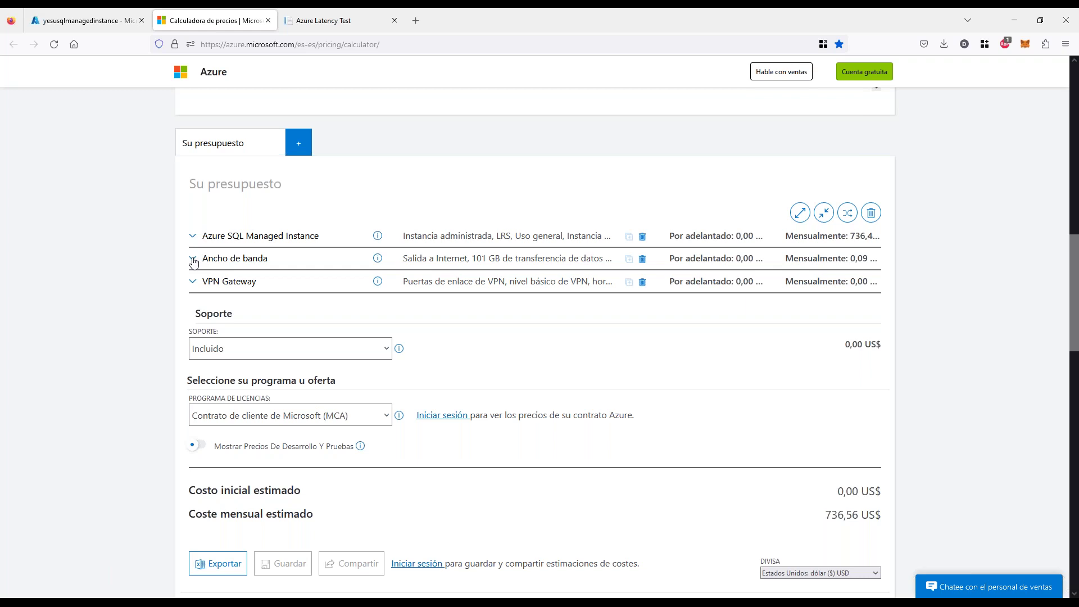
Delete the Ancho de banda and VPN Gateway entries from the estimate and look over the remaining costs.
left_click(642, 259)
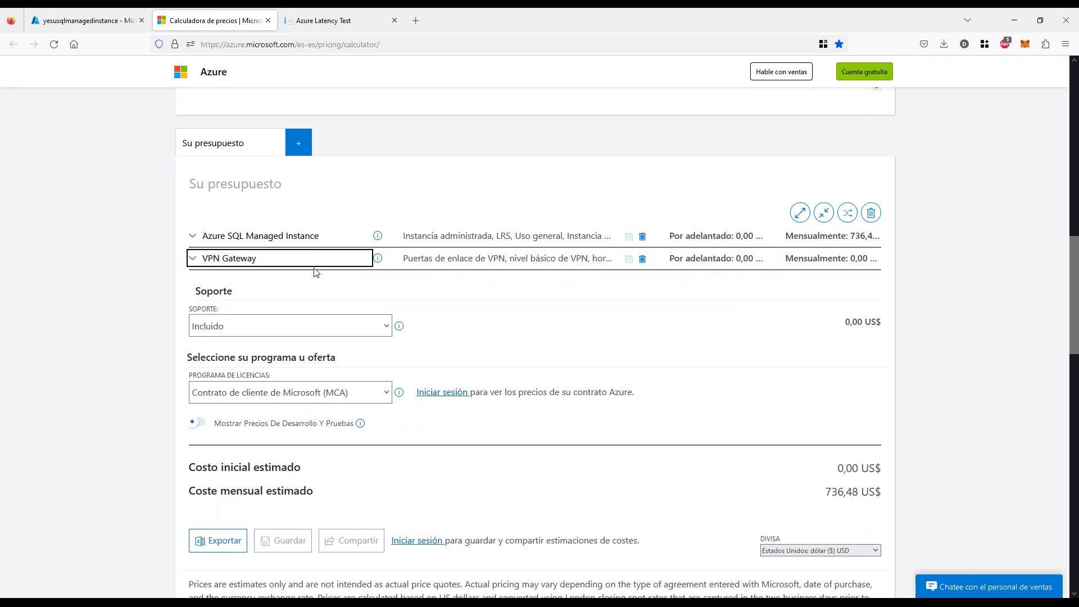
left_click(642, 259)
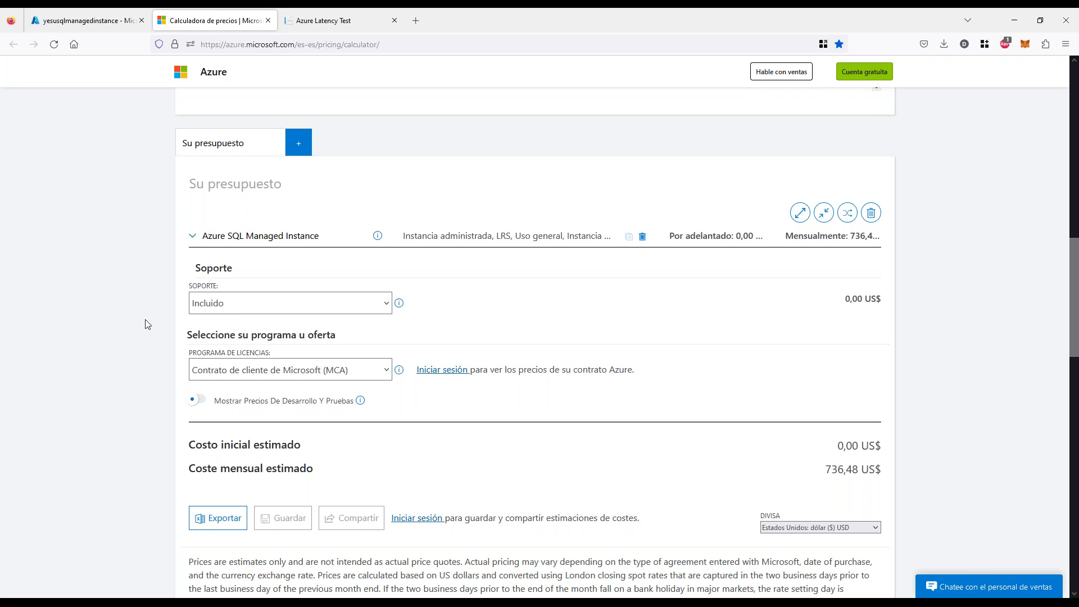
scroll(138, 328, "down", 2)
scroll(145, 323, "up", 2)
Expand the Azure SQL Managed Instance entry in the estimate, and switch to the Azure portal to open the SQL-PaaS resource group.
left_click(191, 240)
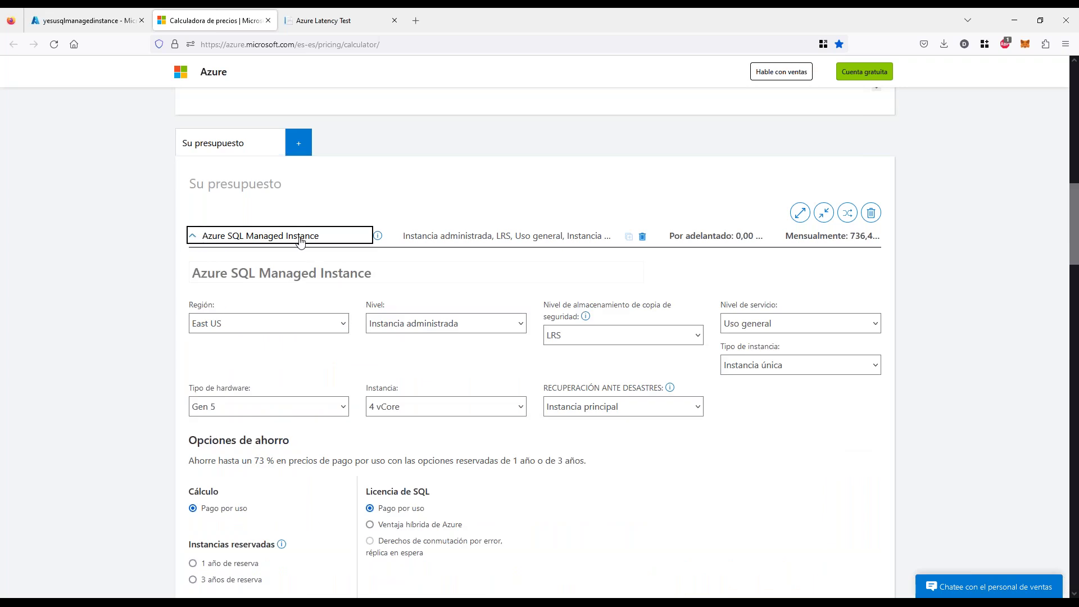
left_click(90, 20)
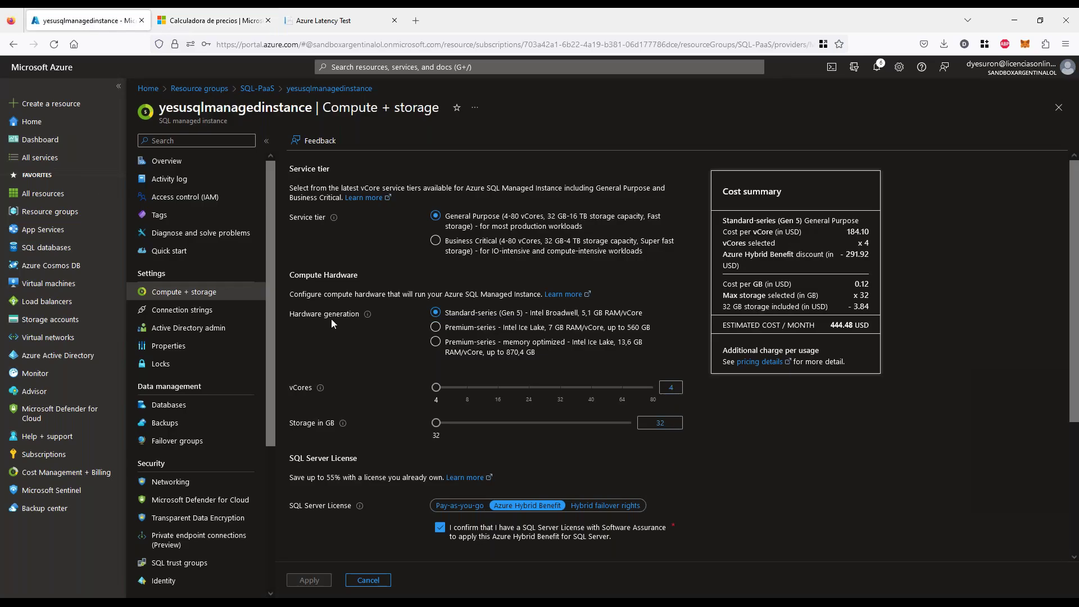
left_click(271, 92)
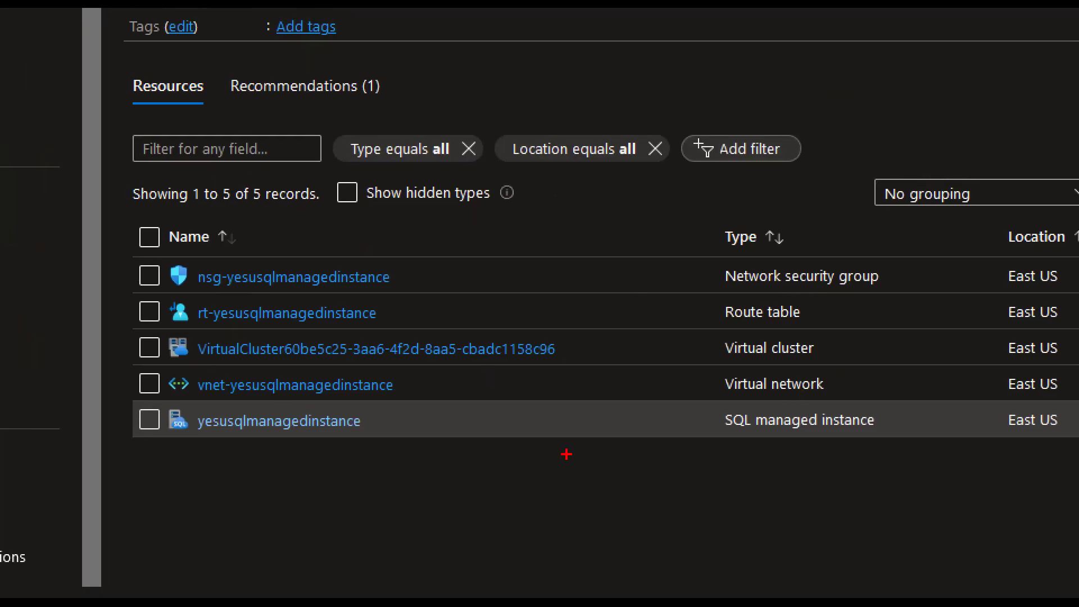
Mark on screen the SQL managed instance and its network security group, route table, virtual cluster and virtual network, and clear the annotations.
left_click_drag(713, 438, 871, 438)
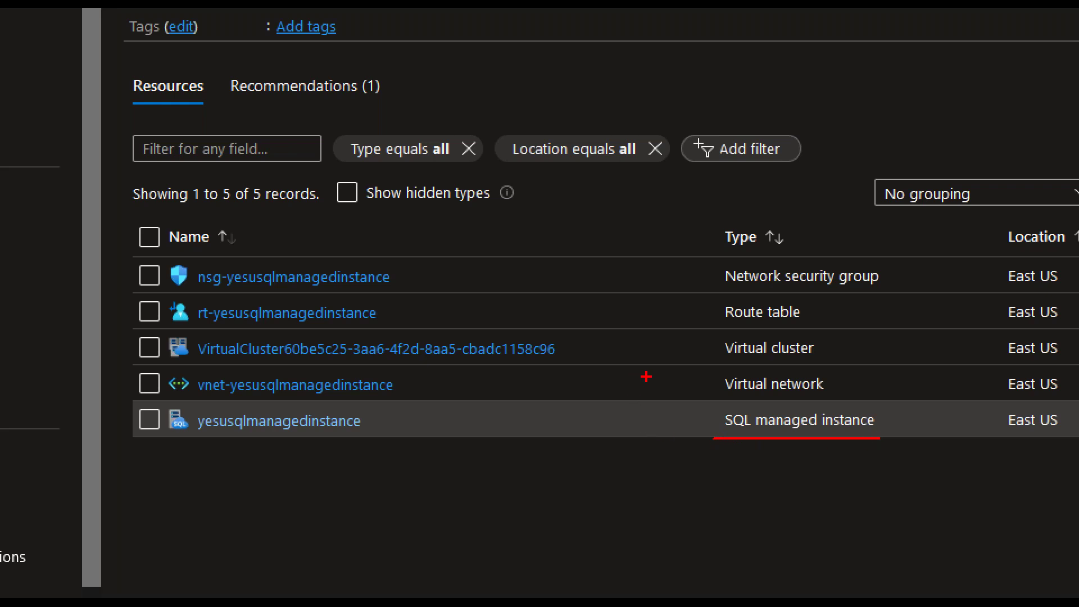
left_click_drag(702, 353, 682, 303)
mouse_move(703, 269)
left_mouse_down()
mouse_move(661, 246)
mouse_move(673, 368)
left_mouse_up()
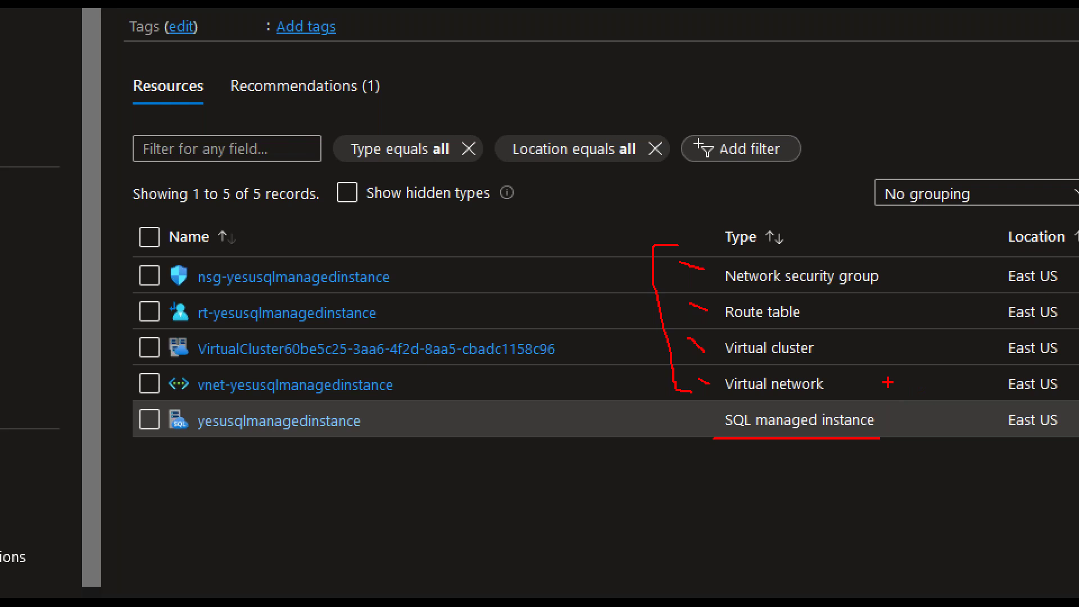
mouse_move(888, 383)
left_mouse_down()
mouse_move(923, 268)
mouse_move(895, 239)
mouse_move(882, 246)
left_mouse_up()
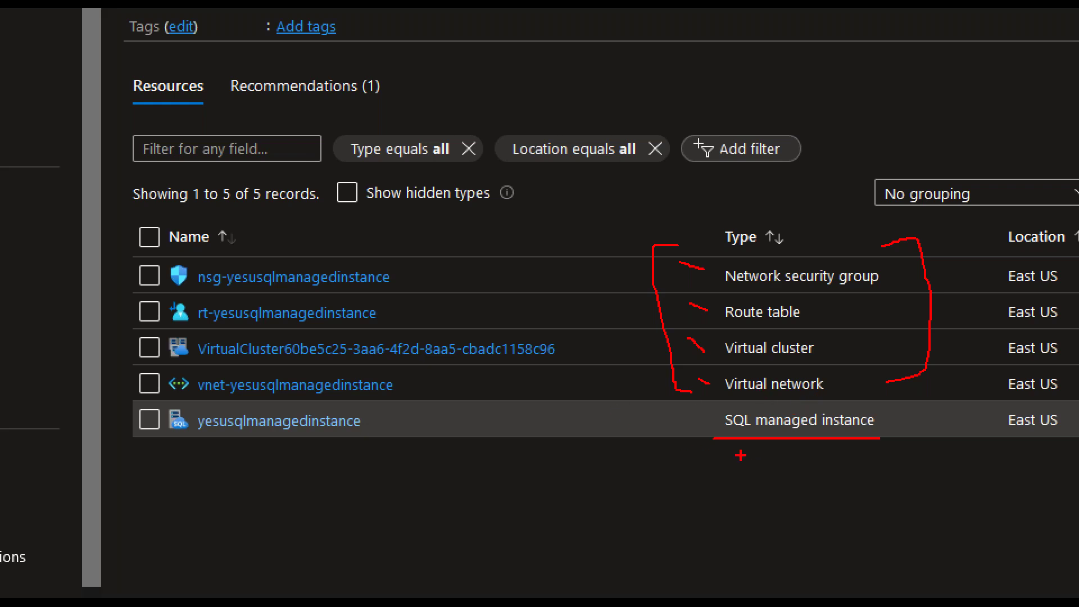
left_click_drag(736, 455, 898, 455)
key("Escape")
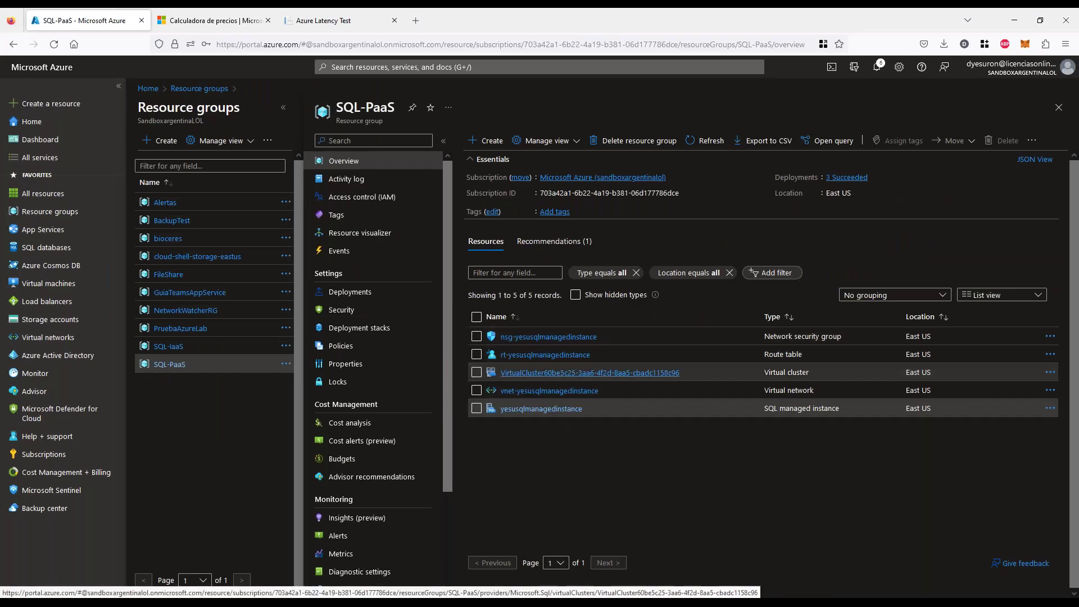
Open the Compute + storage settings of yesusqlmanagedinstance, mark the hardware generation, vCores and storage options on screen, and clear the annotations.
left_click(548, 410)
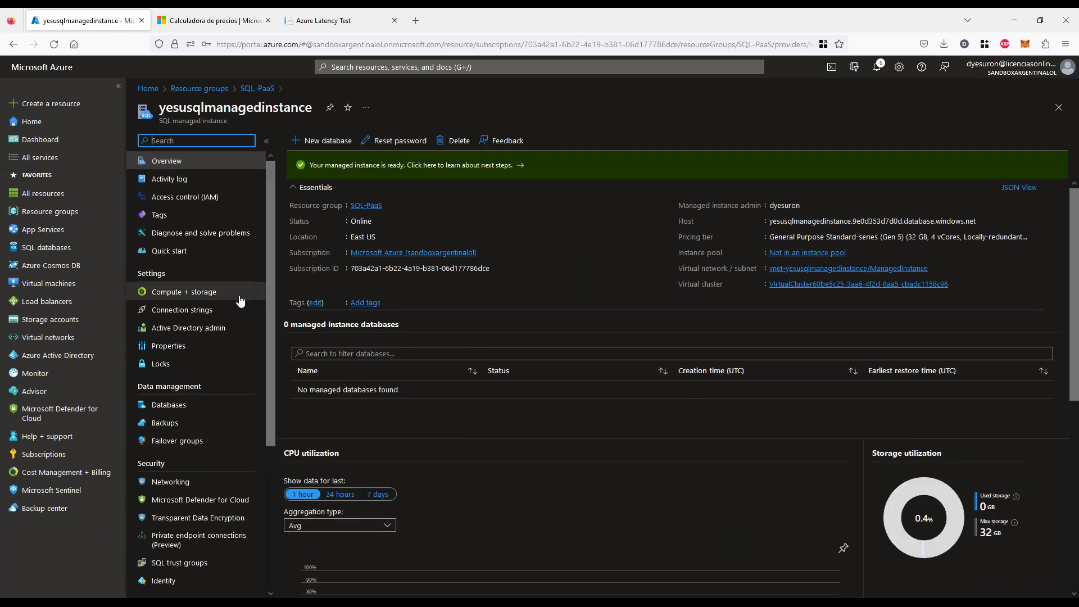
left_click(198, 296)
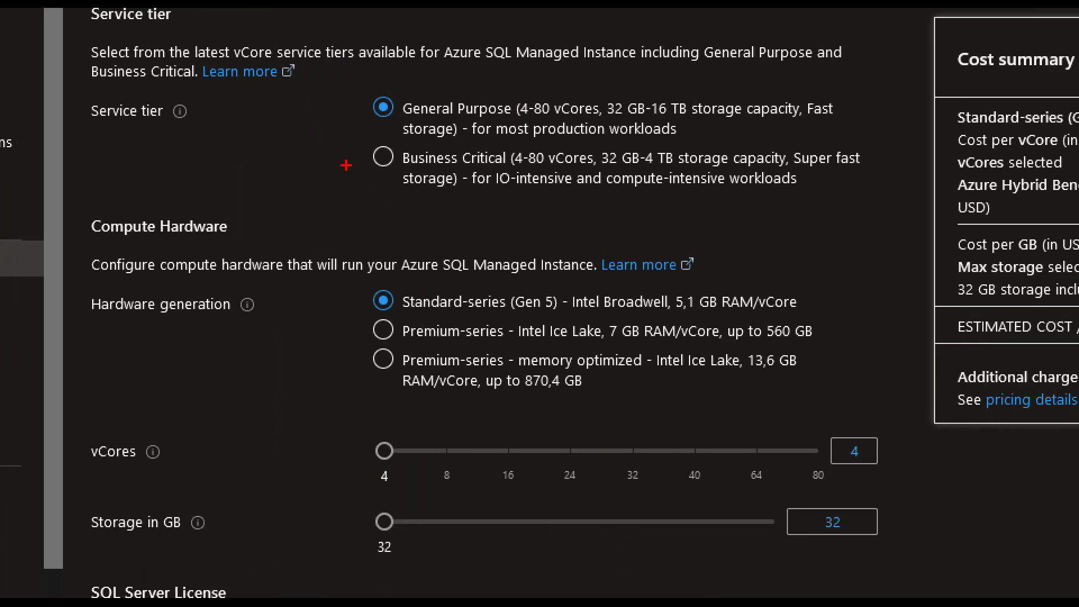
left_click_drag(341, 299, 358, 294)
left_click_drag(360, 331, 369, 325)
left_click_drag(387, 473, 666, 469)
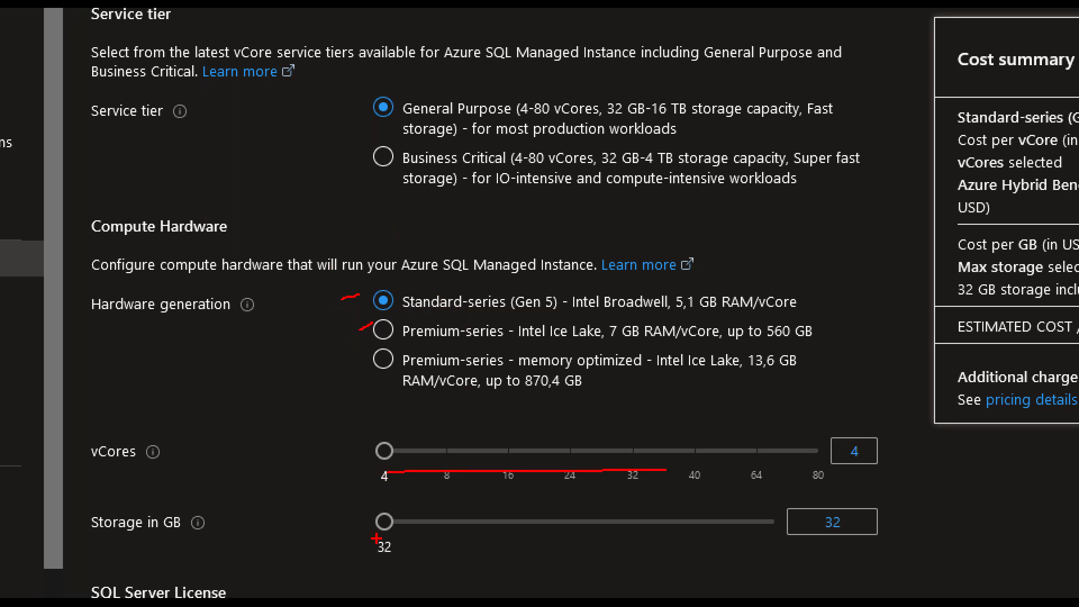
left_click_drag(405, 544, 728, 537)
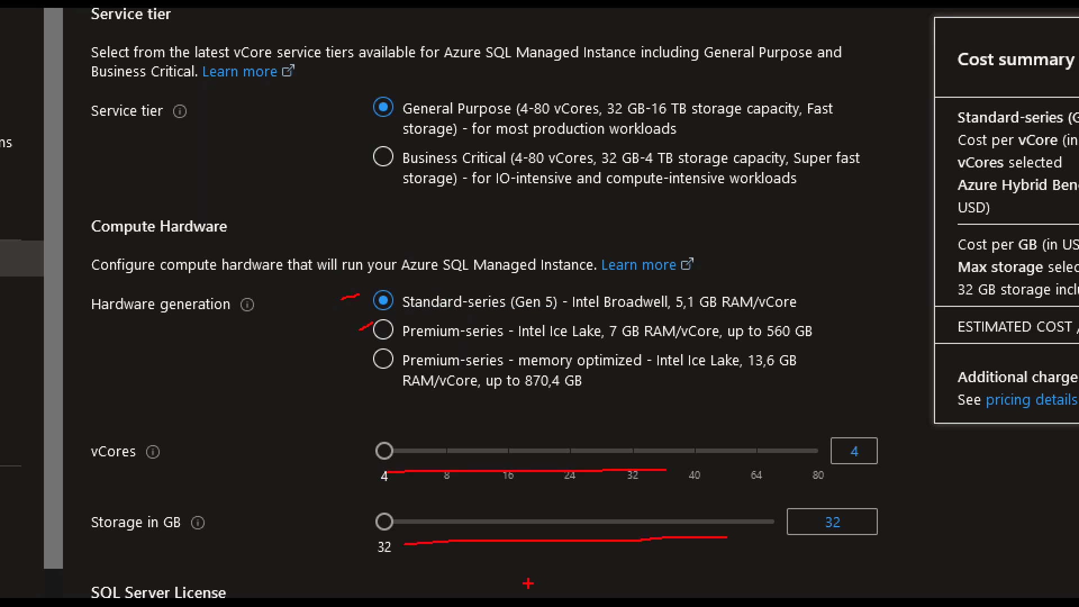
key("Escape")
Mark the SQL Server License options on screen, clear the mark, and review the backup storage redundancy options.
scroll(417, 412, "down", 2)
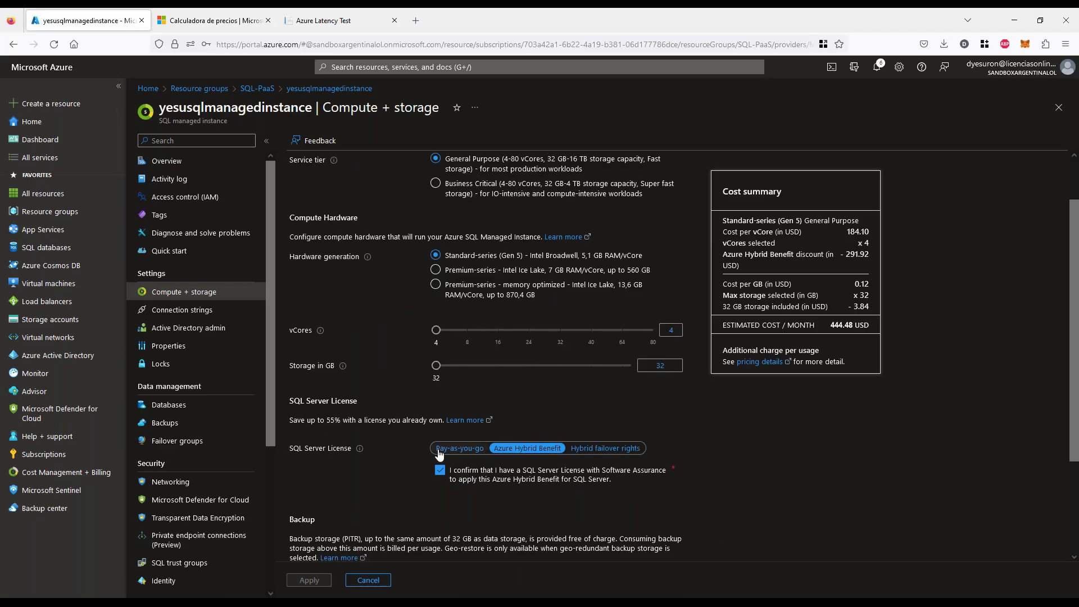
key("ctrl+1")
left_click_drag(387, 449, 433, 450)
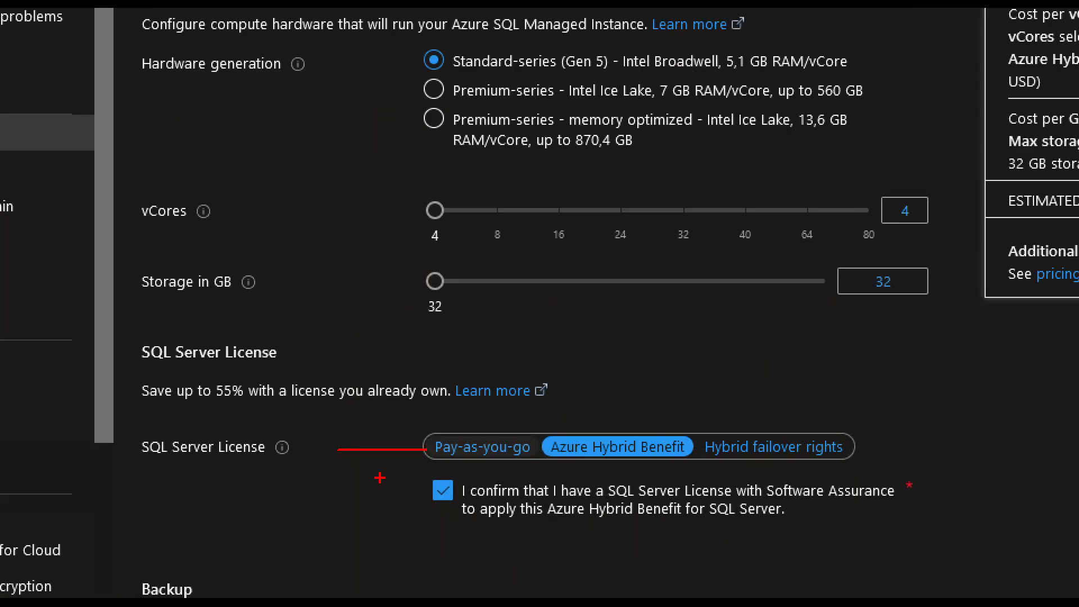
key("Escape")
scroll(398, 442, "down", 3)
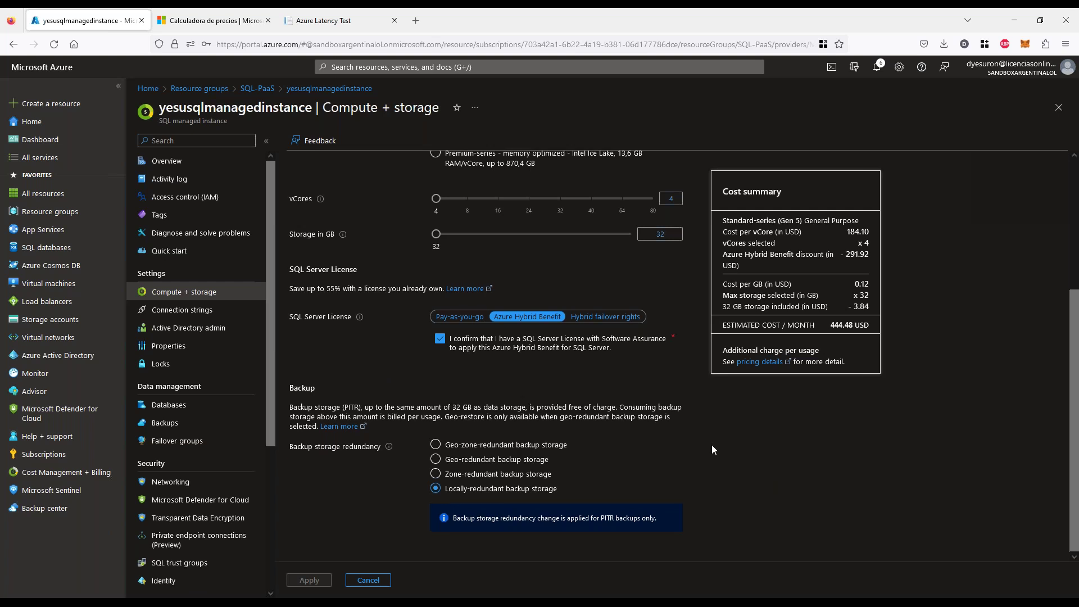
scroll(712, 444, "up", 4)
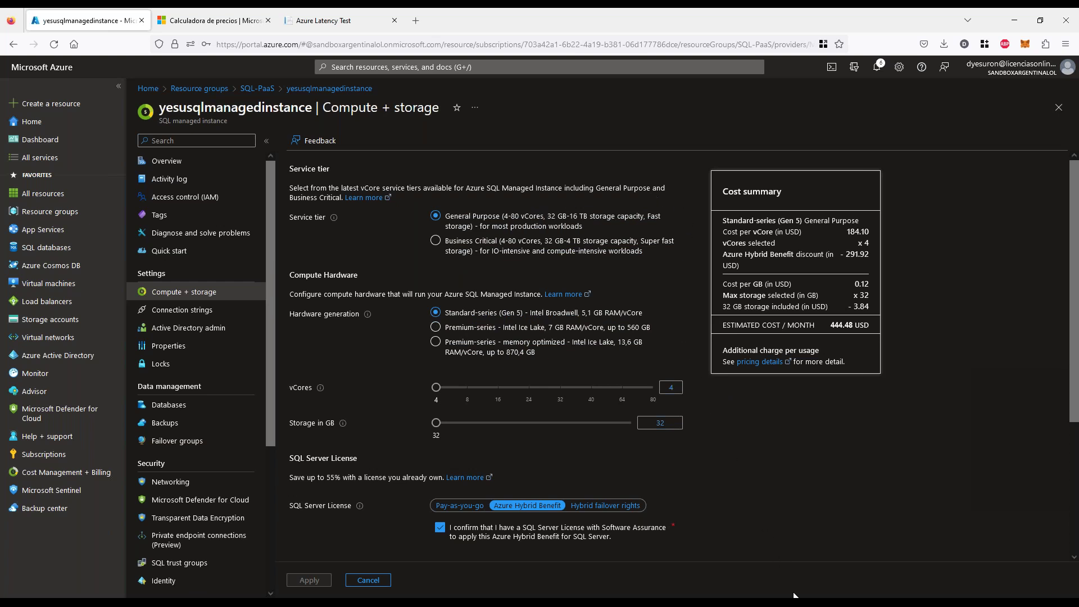
Switch to the PowerPoint presentation, point an arrow at Azure SQL Managed Instance on slide 2, clear it, and return to the Azure portal.
key("alt+Tab")
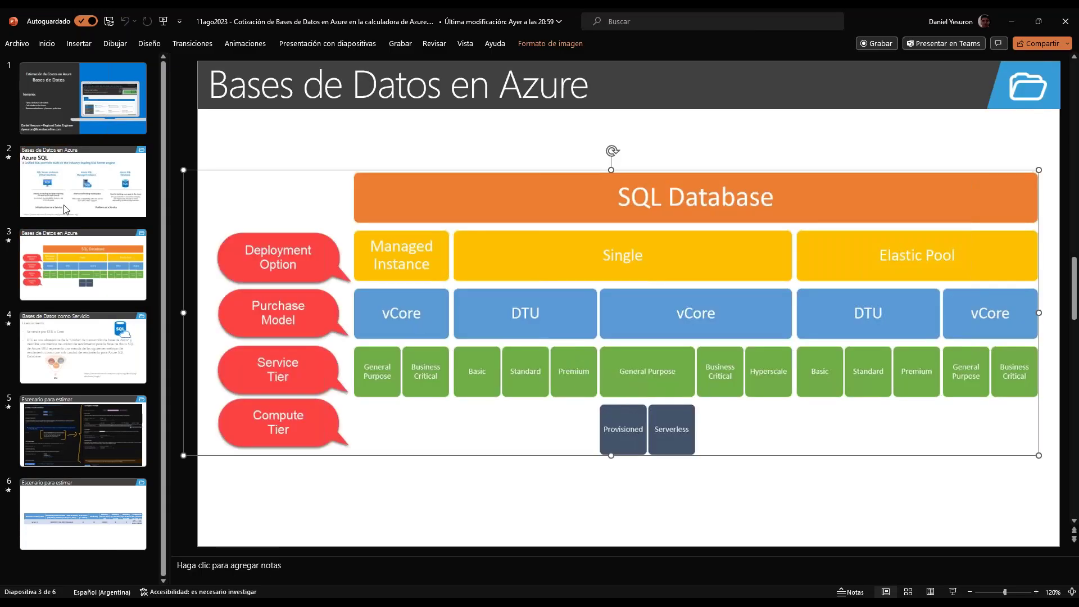
left_click(66, 210)
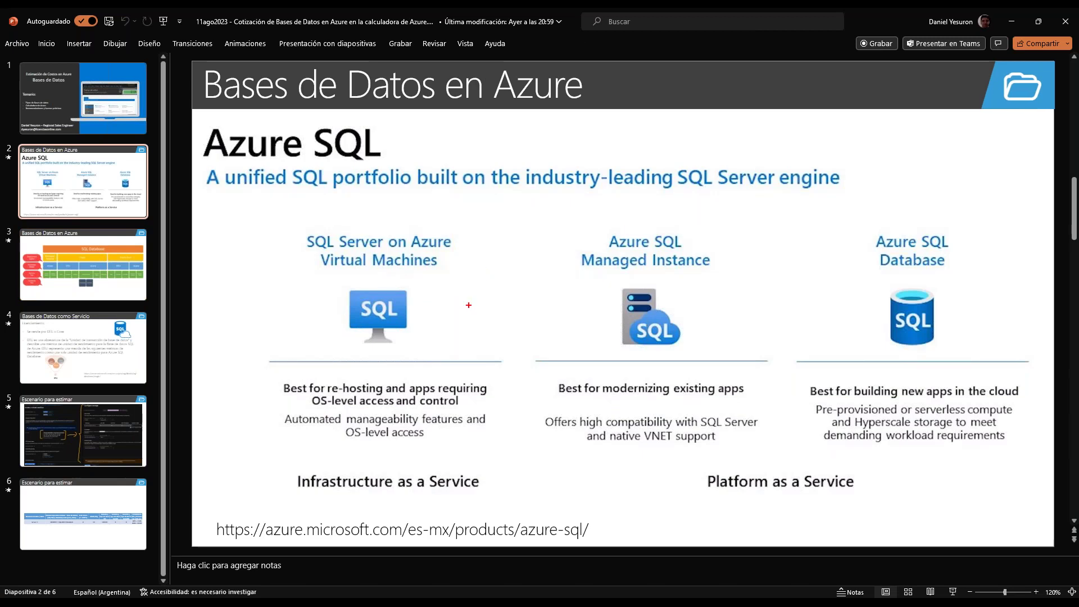
mouse_move(493, 220)
left_mouse_down()
mouse_move(549, 267)
mouse_move(529, 269)
left_mouse_up()
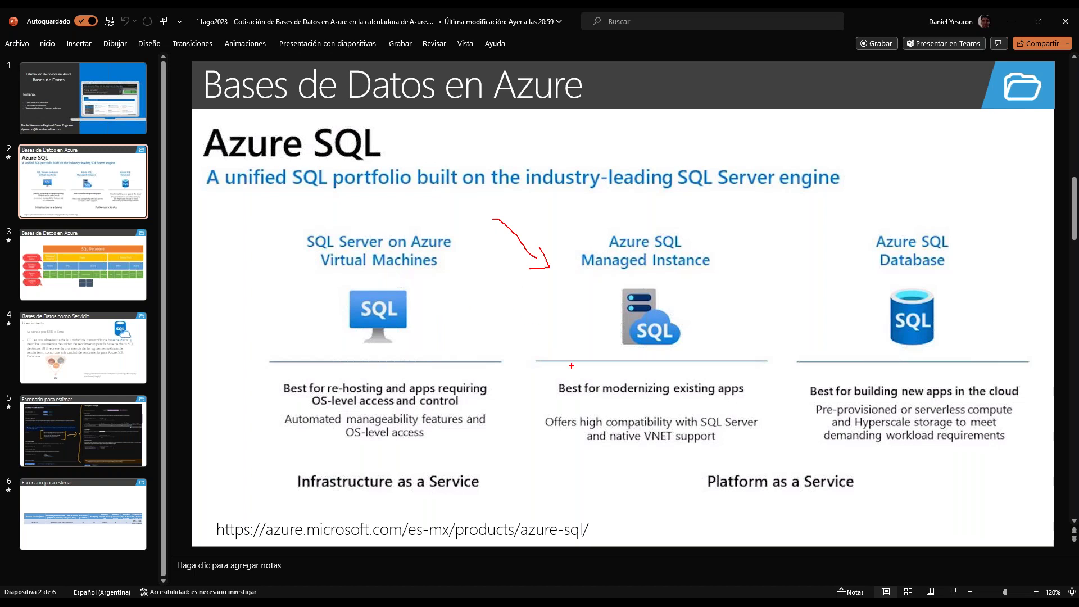
key("Escape")
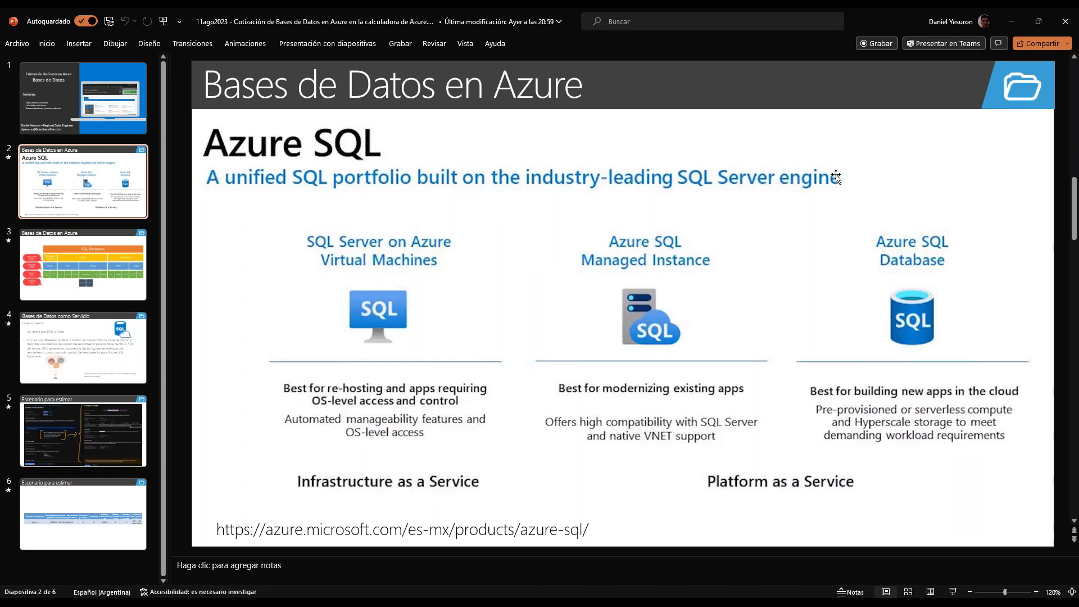
left_click(1012, 19)
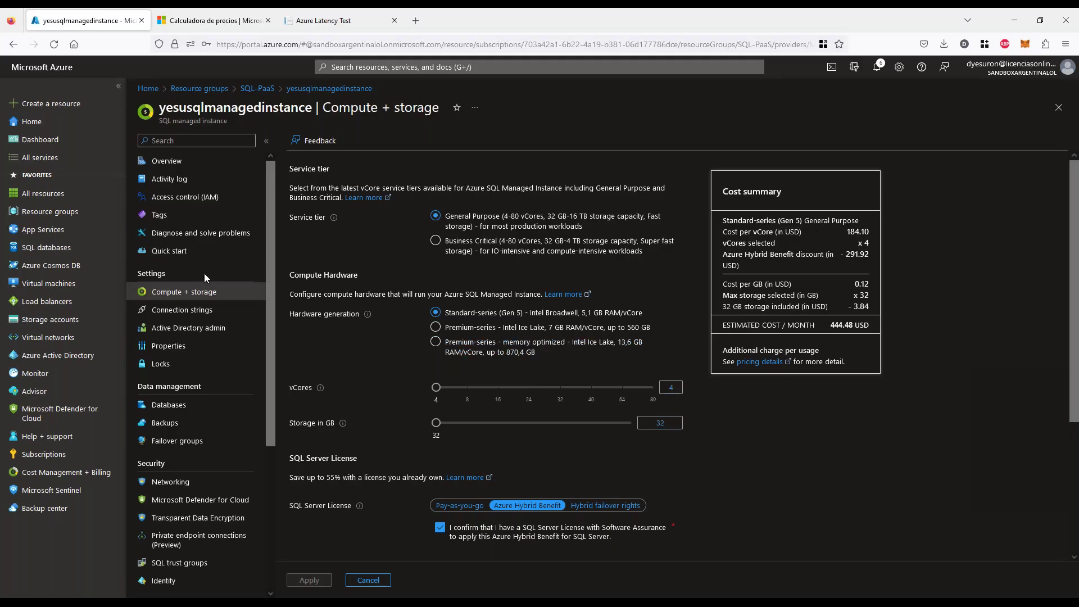
Return to the managed instance's overview and highlight its "SQL managed instance" resource type below the name.
left_click(198, 161)
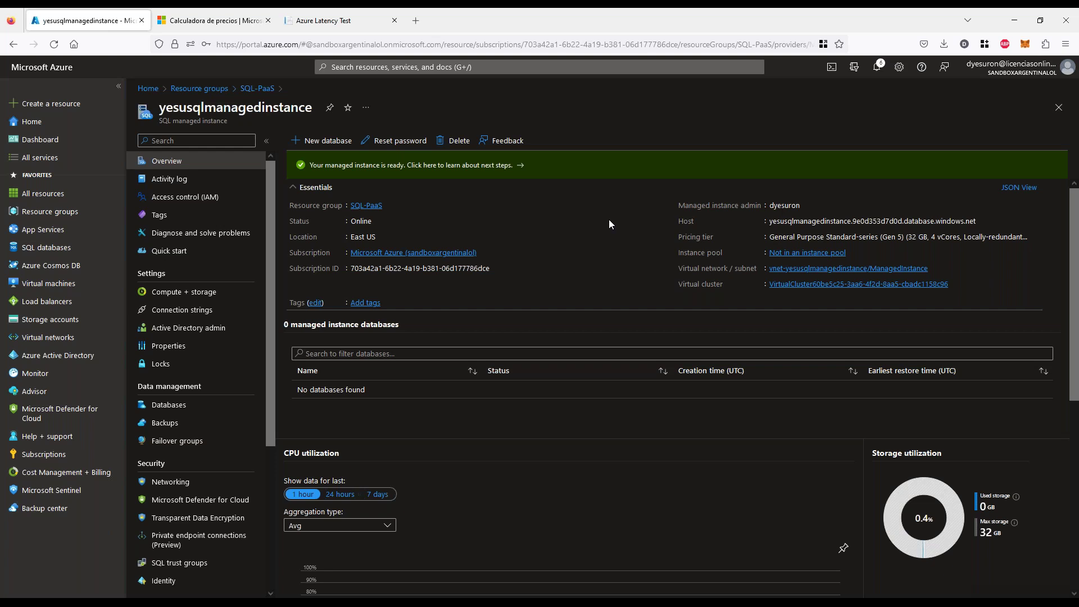
left_click_drag(159, 121, 234, 122)
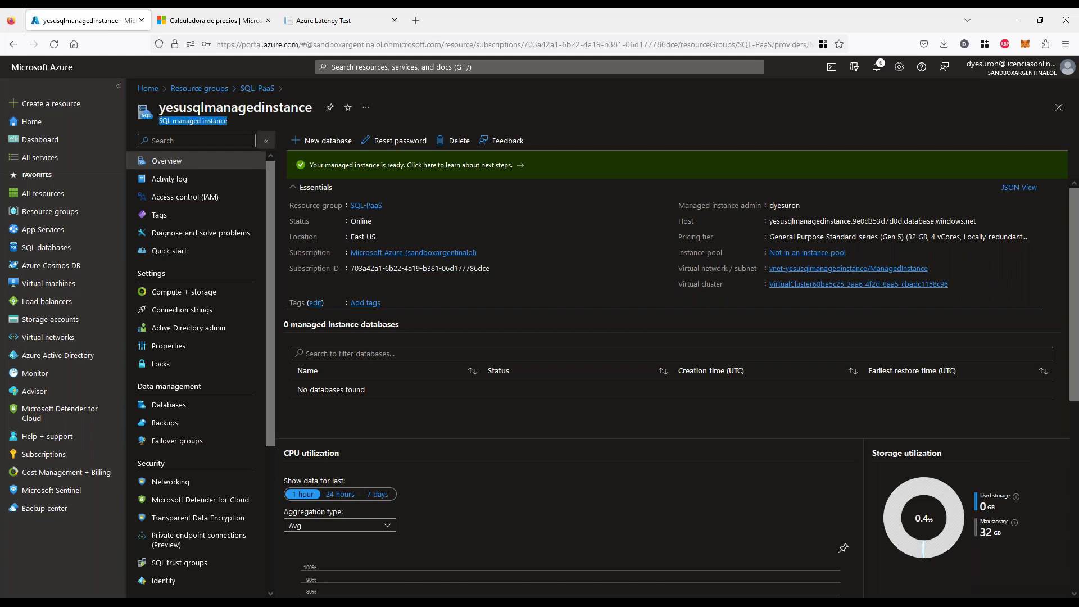
left_click(611, 283)
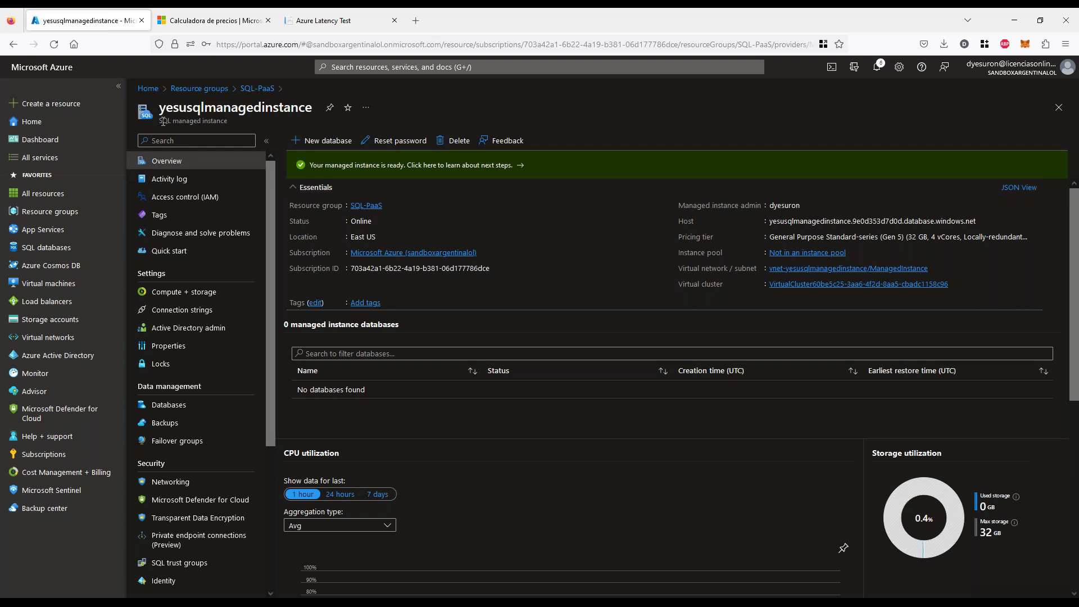
left_click_drag(160, 121, 227, 122)
left_click(576, 278)
left_click_drag(227, 122, 159, 122)
left_click(175, 132)
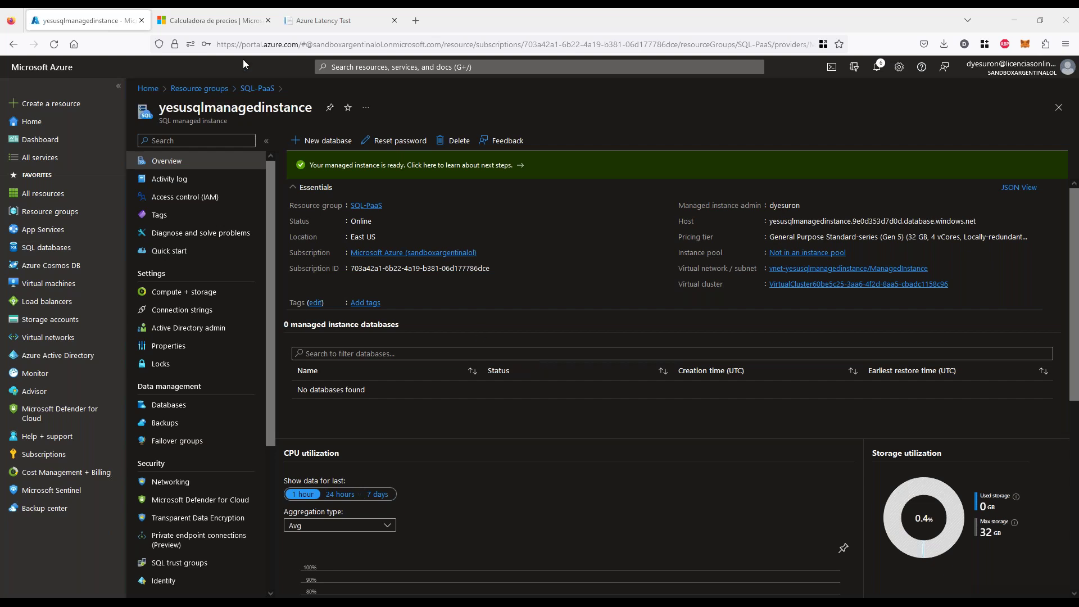
Switch to the Azure pricing calculator and look over the Azure SQL Managed Instance entry's configuration and costs.
left_click(353, 25)
left_click(247, 30)
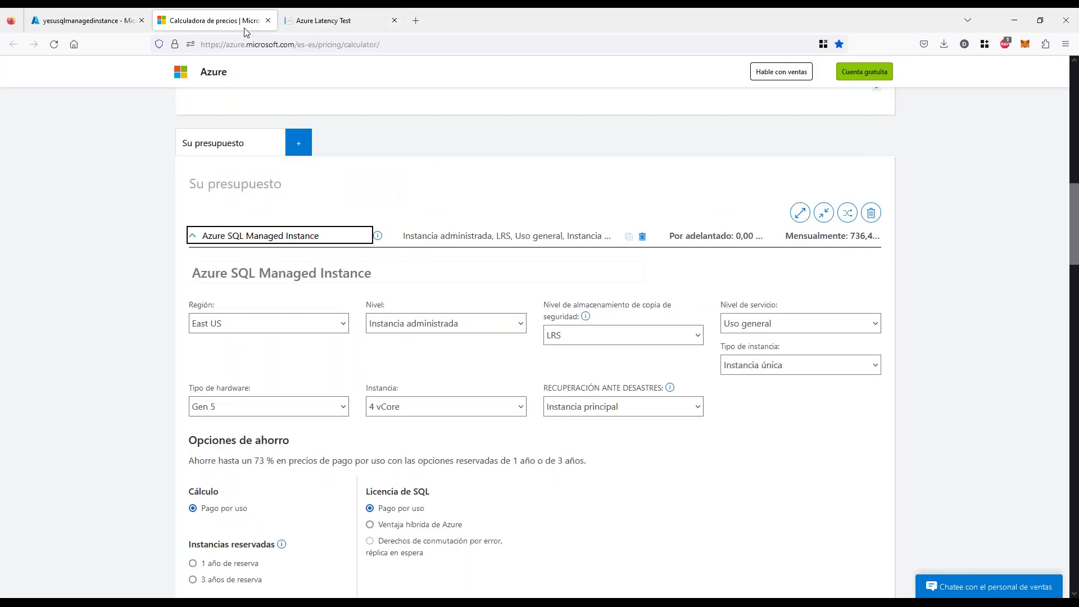
left_click(119, 332)
scroll(147, 346, "down", 2)
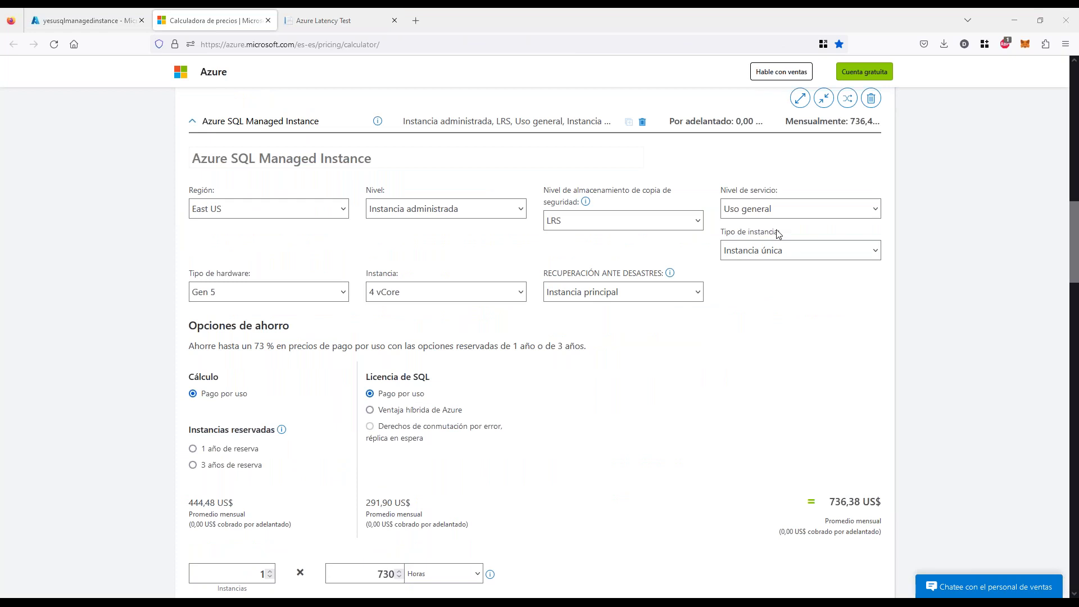
scroll(649, 434, "down", 3)
scroll(649, 437, "up", 3)
left_click(401, 162)
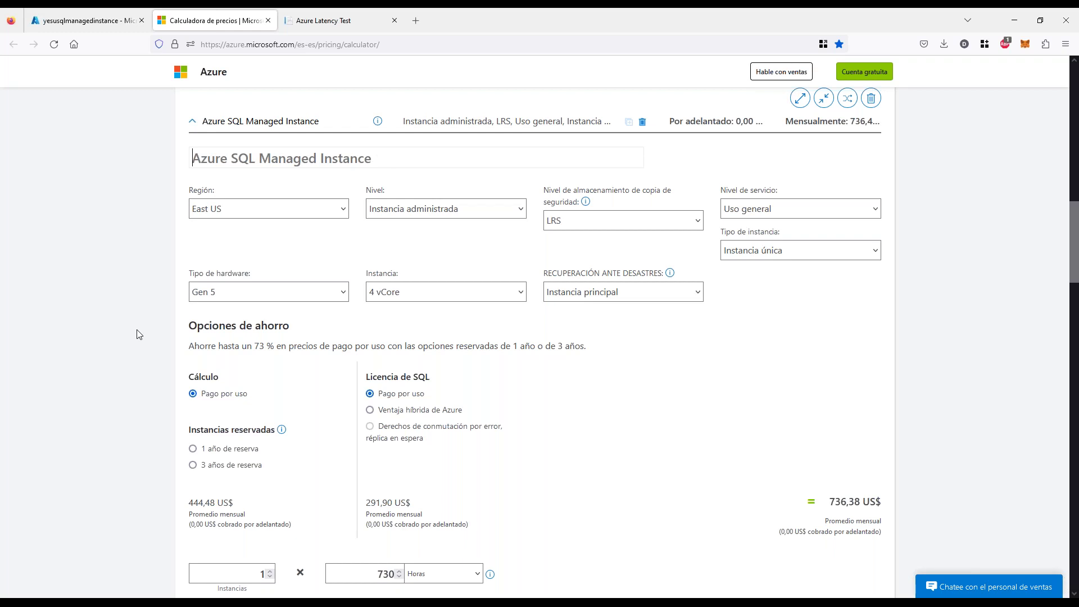
Examine the usage hours and the vCore instance size in the managed instance estimate.
scroll(140, 333, "down", 2)
double_click(385, 459)
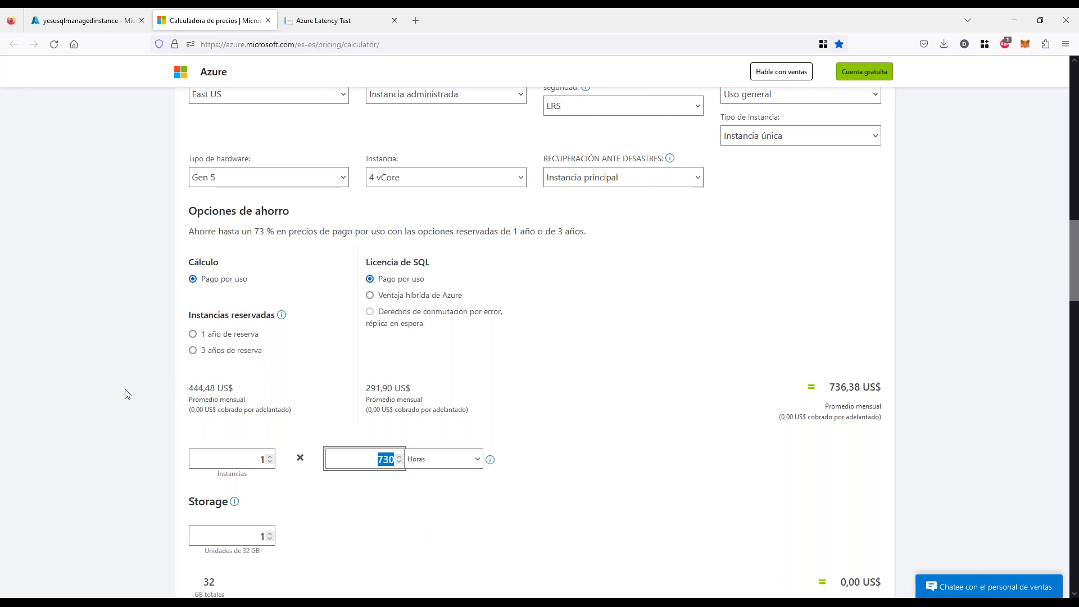
left_click(394, 179)
left_click(392, 183)
left_click(104, 291)
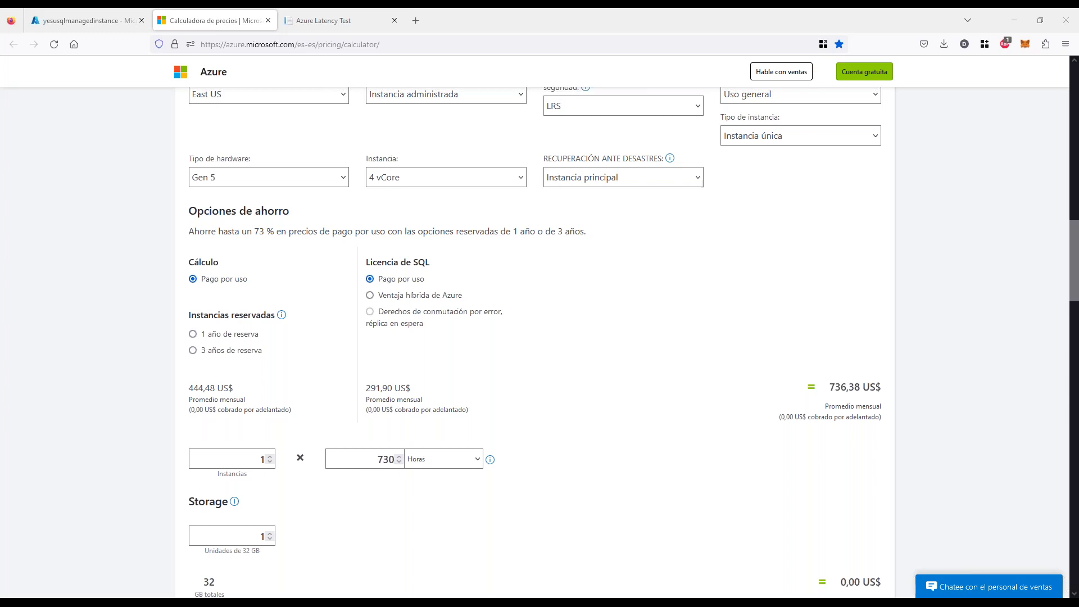
Show the calculator's Bases de datos product category, and return to the savings options of the Azure SQL Managed Instance estimate.
scroll(654, 330, "up", 10)
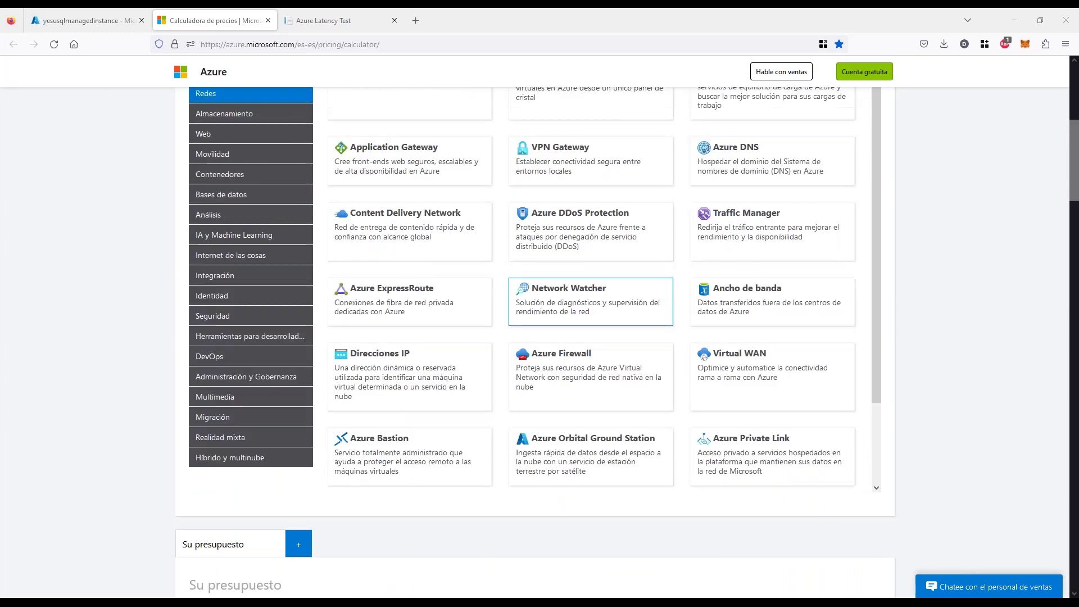
scroll(244, 354, "up", 3)
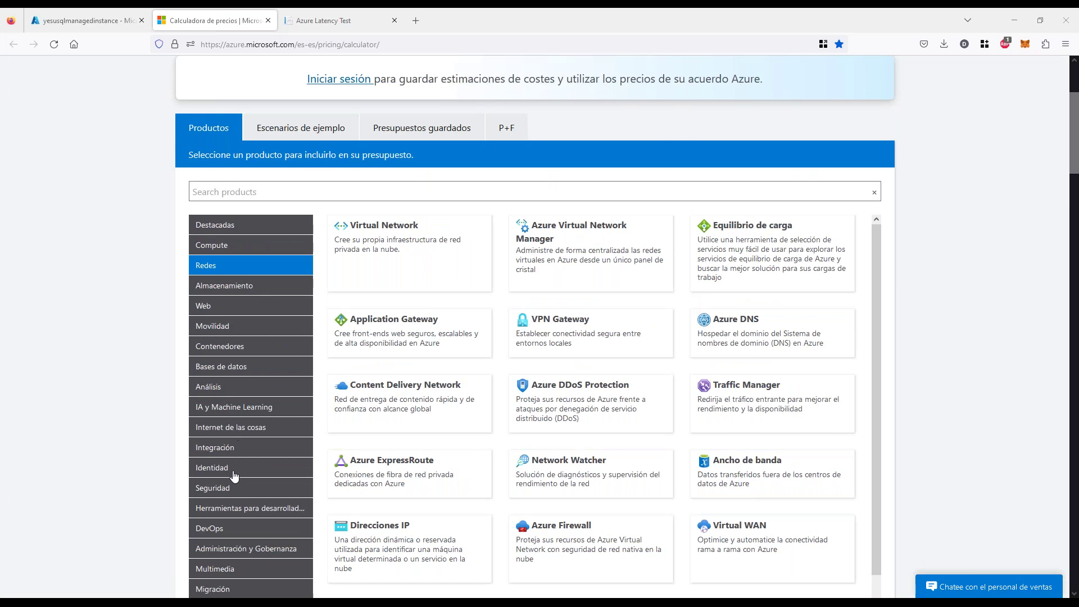
left_click(220, 368)
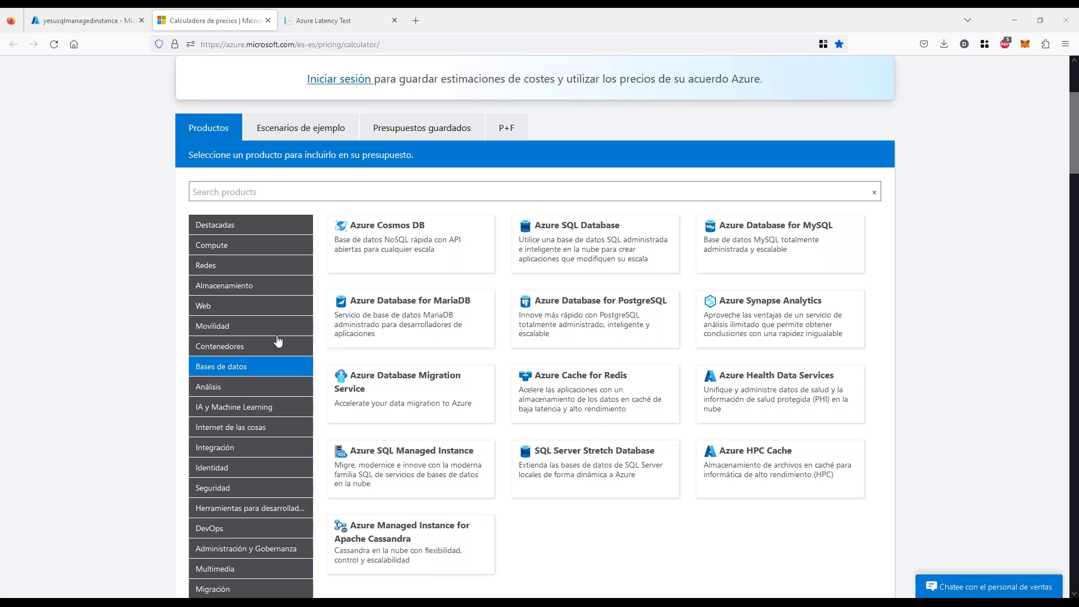
left_click(141, 355)
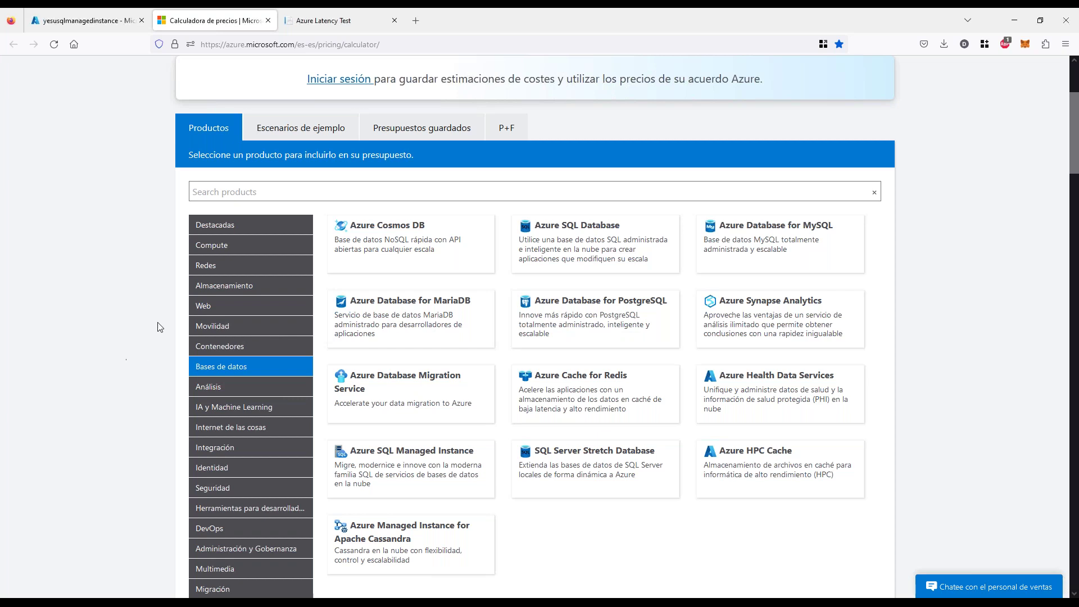
scroll(159, 323, "down", 10)
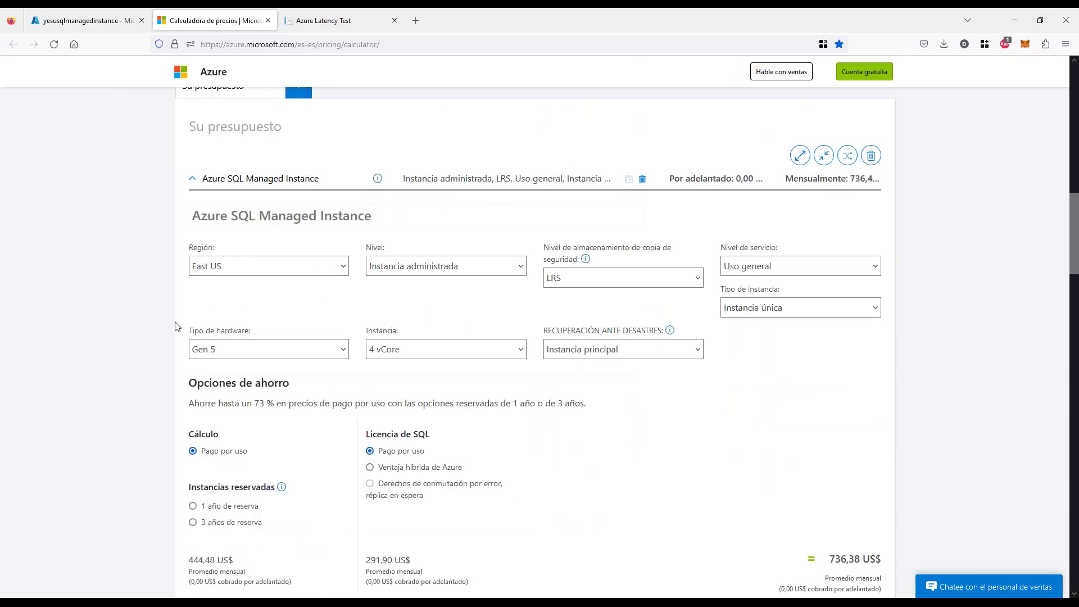
scroll(176, 326, "down", 2)
scroll(176, 326, "up", 1)
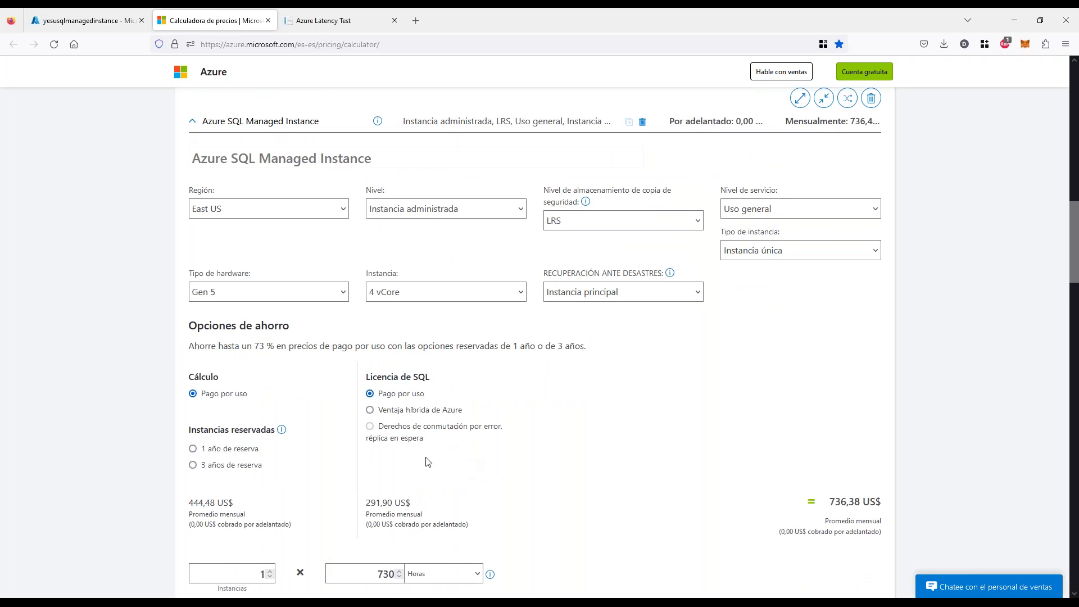
Compare the 1-year and 3-year reserved instance options for the managed instance and leave 1 año de reserva selected.
left_click(218, 454)
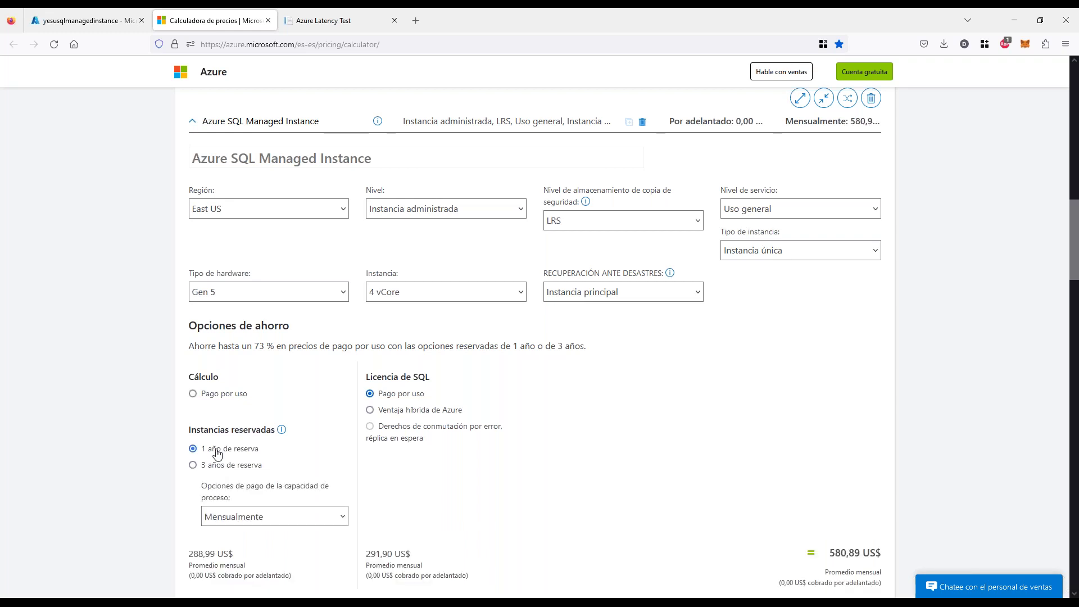
left_click(222, 465)
left_click(223, 452)
left_click(220, 464)
left_click(221, 450)
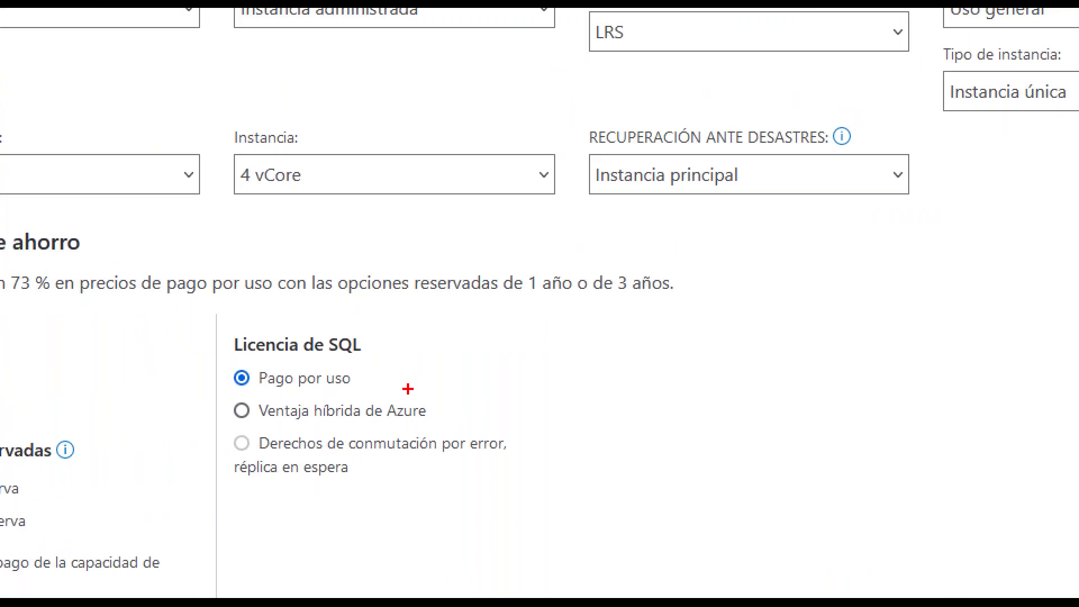
Mark the Pago por uso SQL licence on screen, change the licence to Ventaja híbrida de Azure, and clear the annotations.
mouse_move(444, 364)
left_mouse_down()
mouse_move(376, 372)
mouse_move(382, 387)
left_mouse_up()
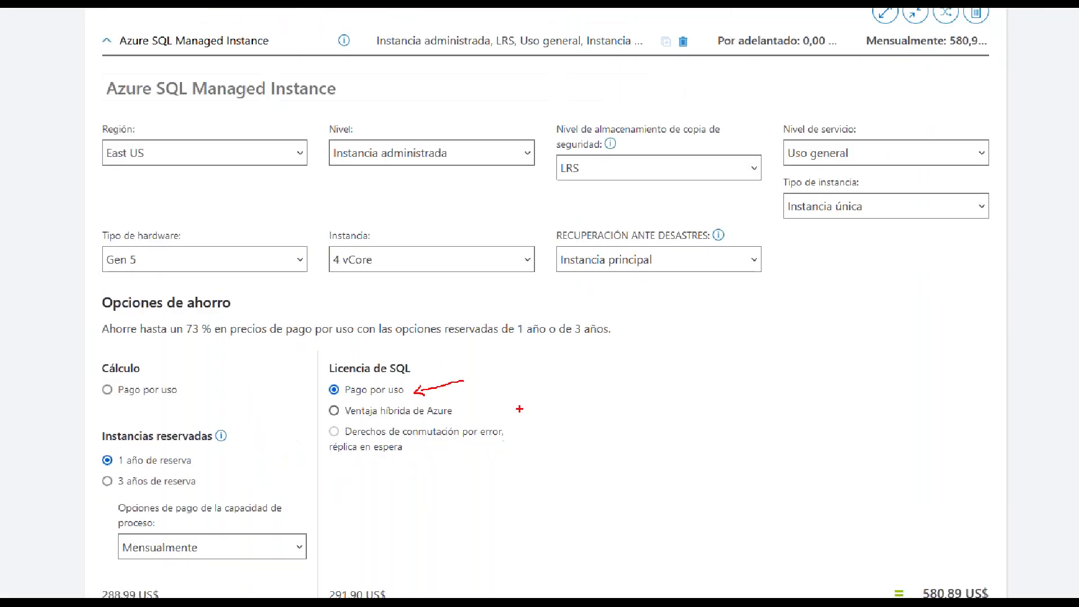
key("Escape")
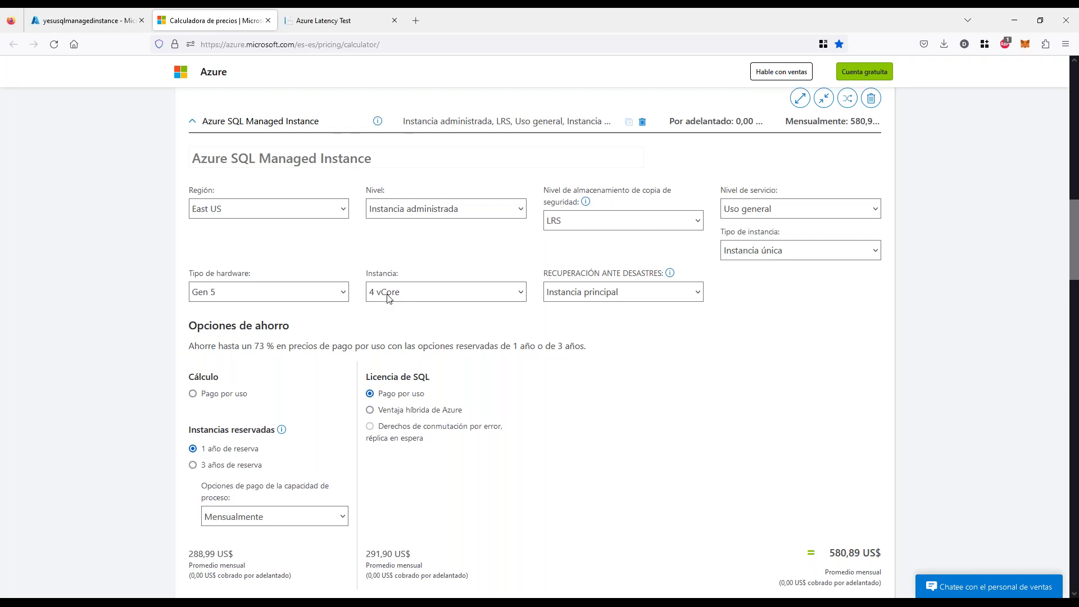
left_click(449, 417)
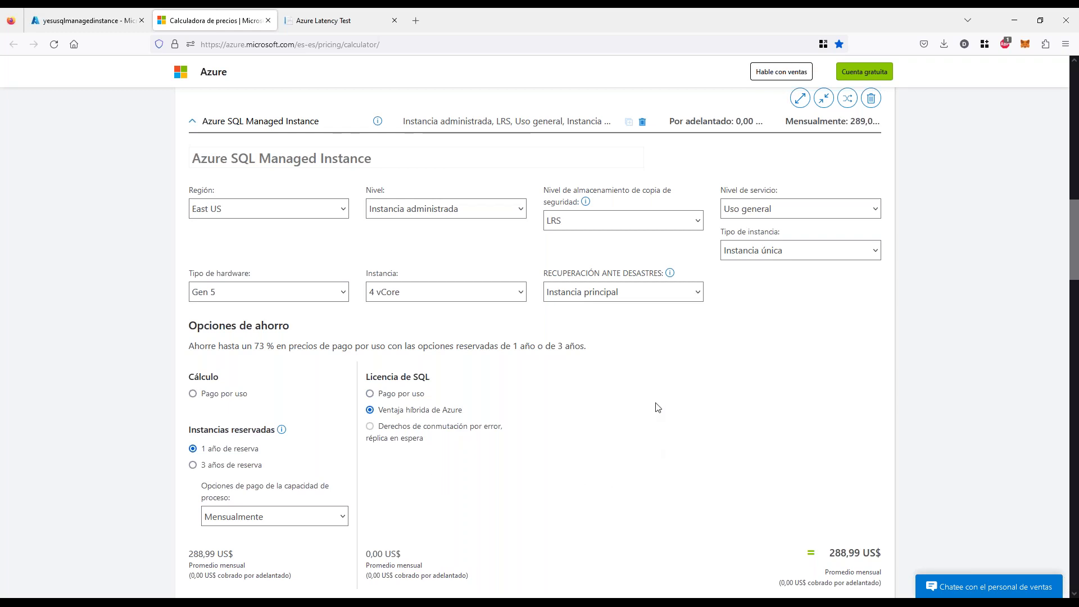
key("ctrl+2")
mouse_move(543, 381)
left_mouse_down()
mouse_move(486, 403)
mouse_move(509, 411)
left_mouse_up()
key("Escape")
Mark on screen the Azure SQL Managed Instance title, the 1-year reservation, the Ventaja híbrida de Azure licence and the monthly average cost.
key("ctrl+2")
mouse_move(272, 449)
left_mouse_down()
mouse_move(348, 425)
mouse_move(337, 447)
mouse_move(285, 453)
left_mouse_up()
left_click_drag(201, 176, 398, 176)
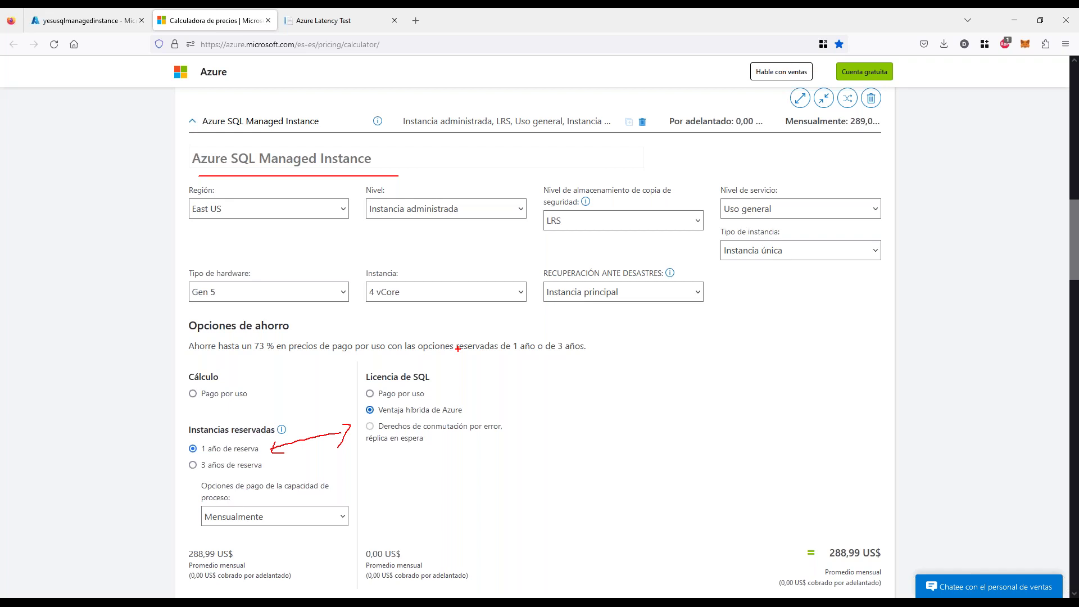
left_click_drag(140, 445, 178, 446)
left_click_drag(372, 416, 478, 415)
mouse_move(837, 410)
left_mouse_down()
mouse_move(854, 501)
mouse_move(869, 484)
left_mouse_up()
left_click_drag(826, 563, 884, 560)
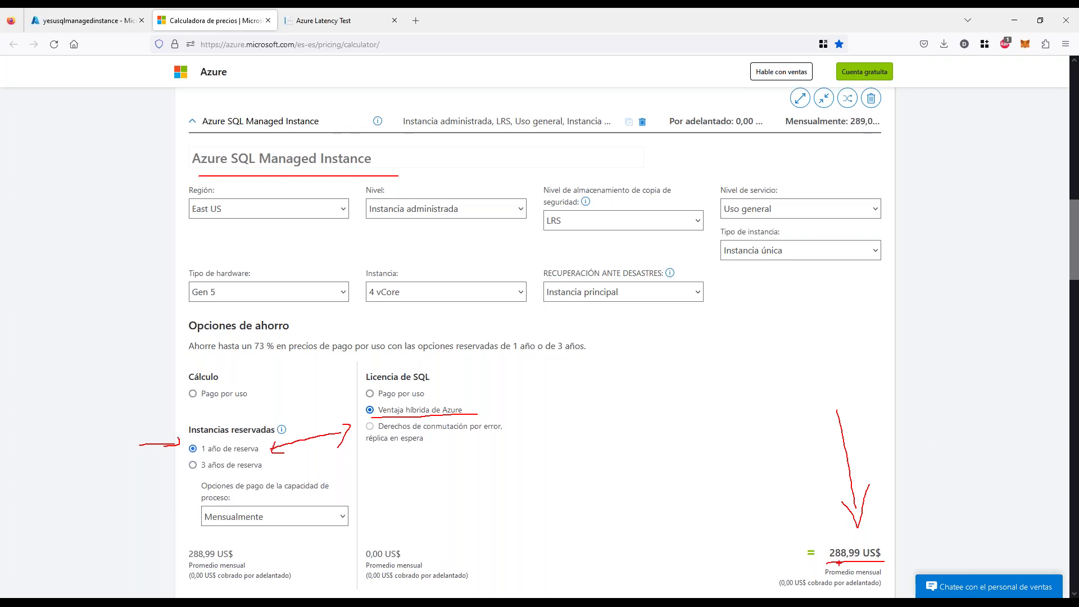
Set both the managed instance's compute billing and its SQL licence to Pago por uso, and mark the monthly average cost on screen.
left_click(216, 395)
left_click(374, 394)
left_click_drag(830, 501, 858, 530)
left_click(917, 448)
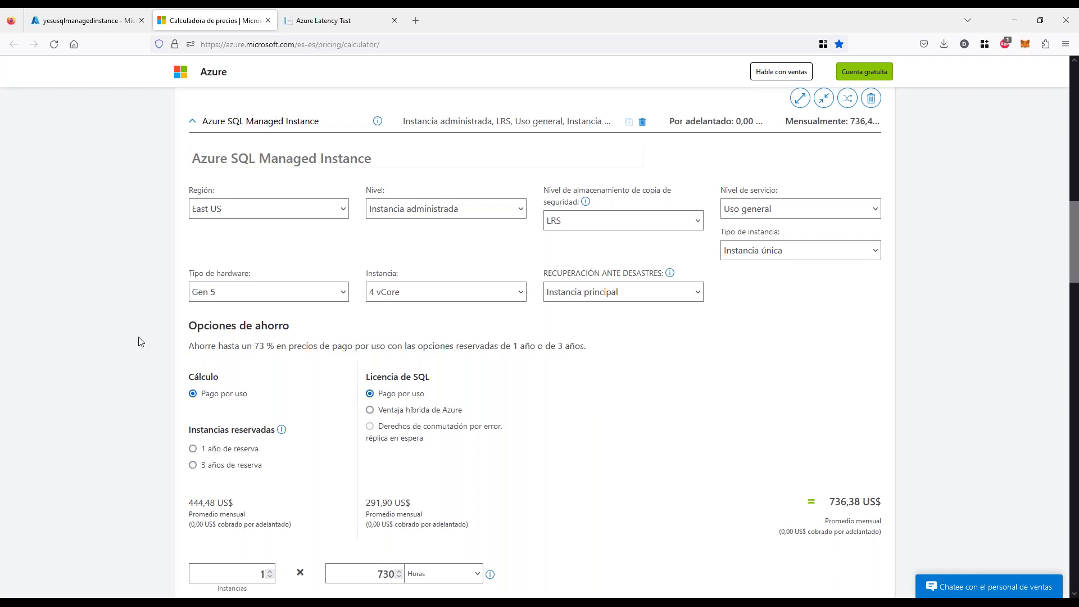
scroll(141, 342, "down", 3)
scroll(142, 341, "up", 3)
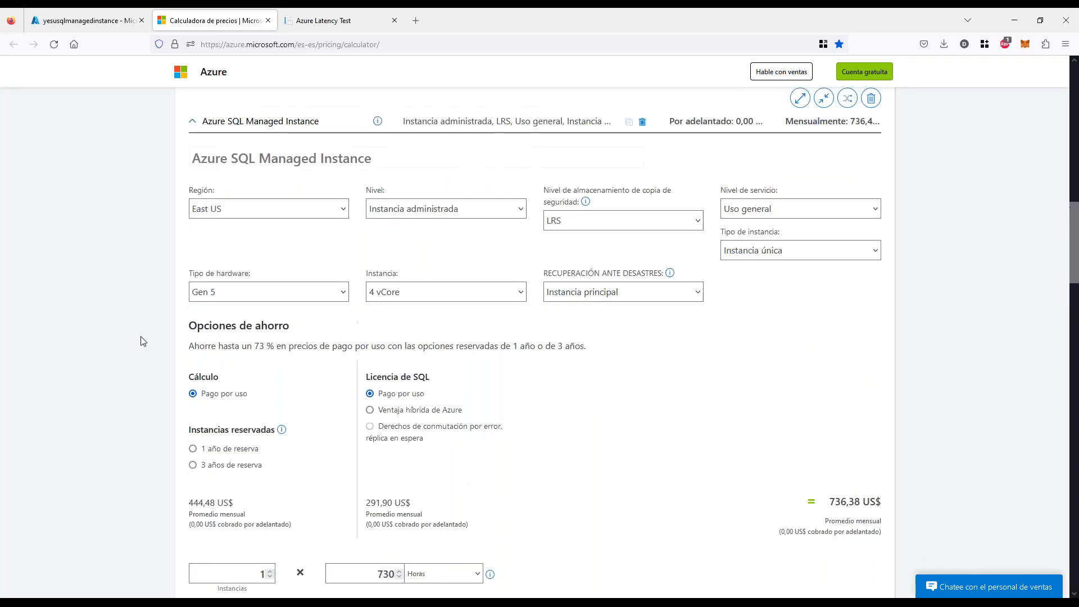
Collapse the Azure SQL Managed Instance entry and add a second, empty estimate to the calculator.
scroll(141, 341, "up", 2)
left_click(191, 235)
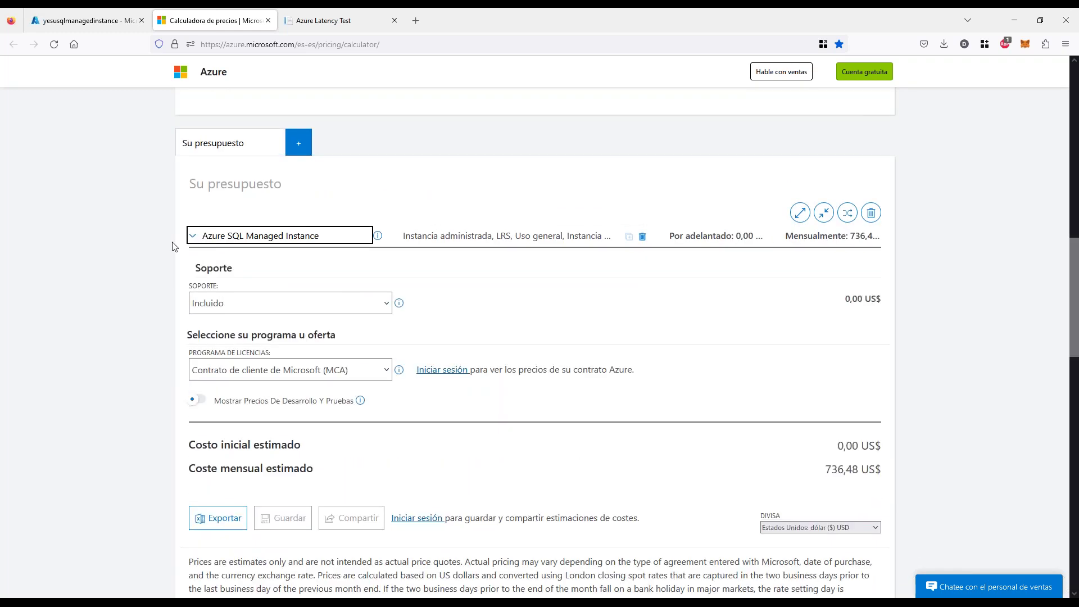
left_click(298, 142)
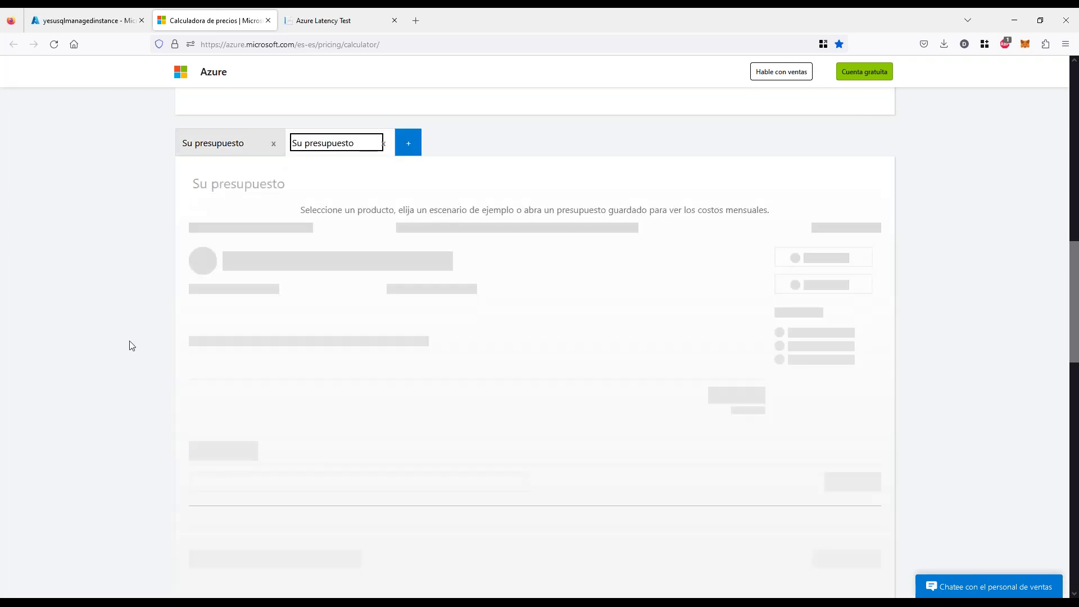
Switch to the PowerPoint slide on the Azure SQL portfolio and point out the Azure SQL Database option.
key("alt+Tab")
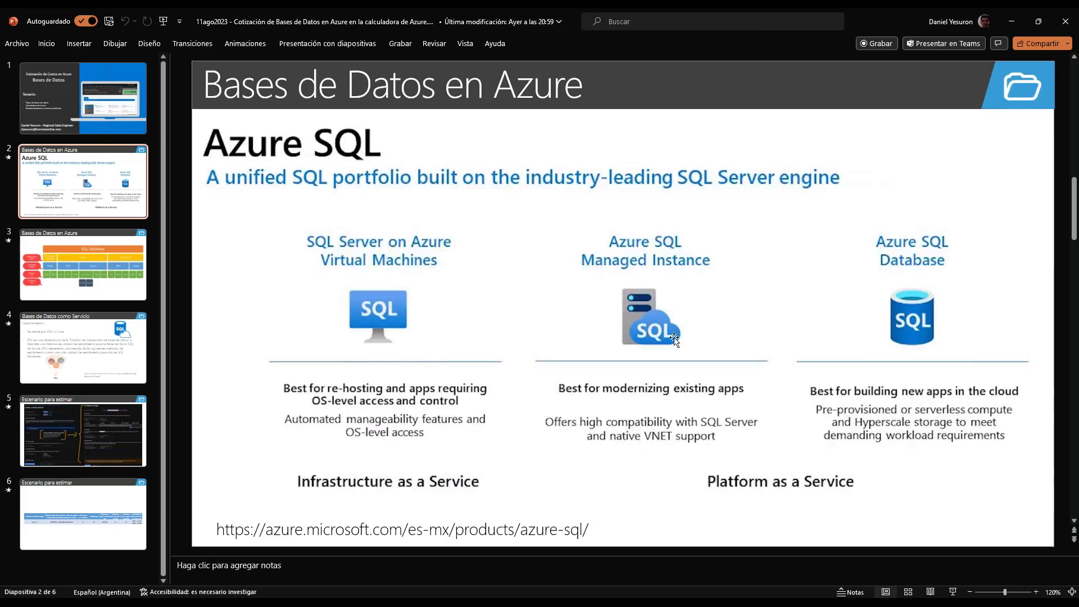
mouse_move(918, 156)
left_mouse_down()
mouse_move(920, 219)
mouse_move(949, 192)
left_mouse_up()
key("Escape")
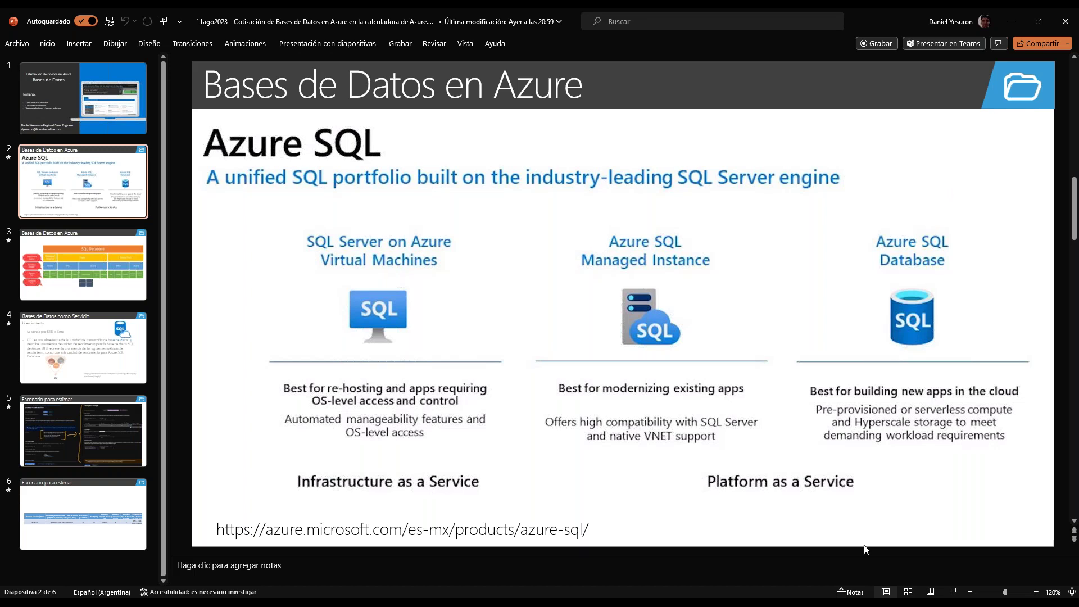
Return to the pricing calculator in the browser and point out the products in the Bases de datos category.
key("alt+Tab")
scroll(320, 326, "up", 9)
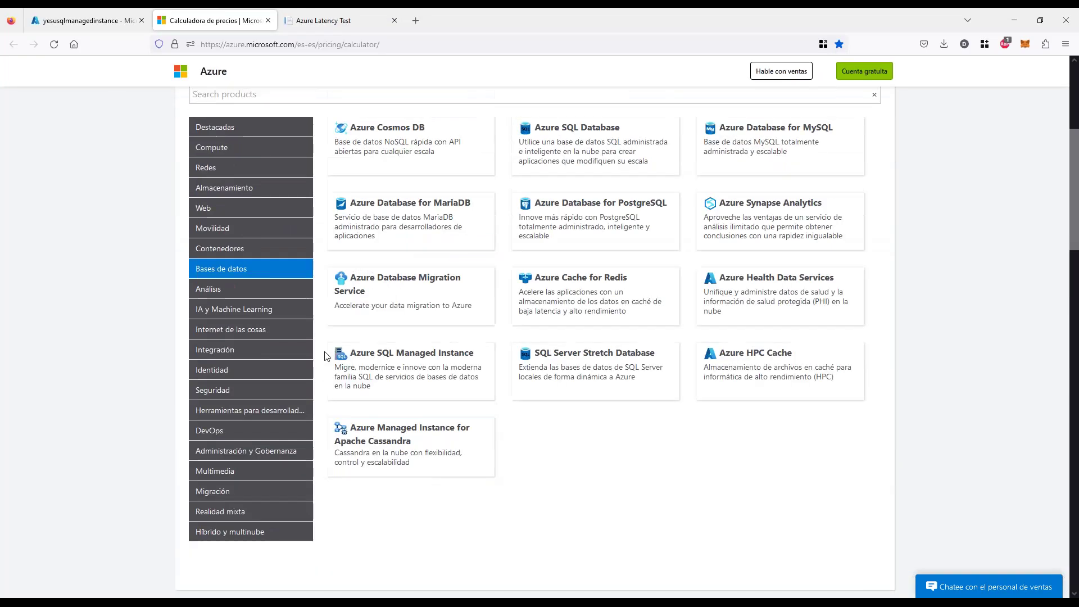
left_click(227, 311)
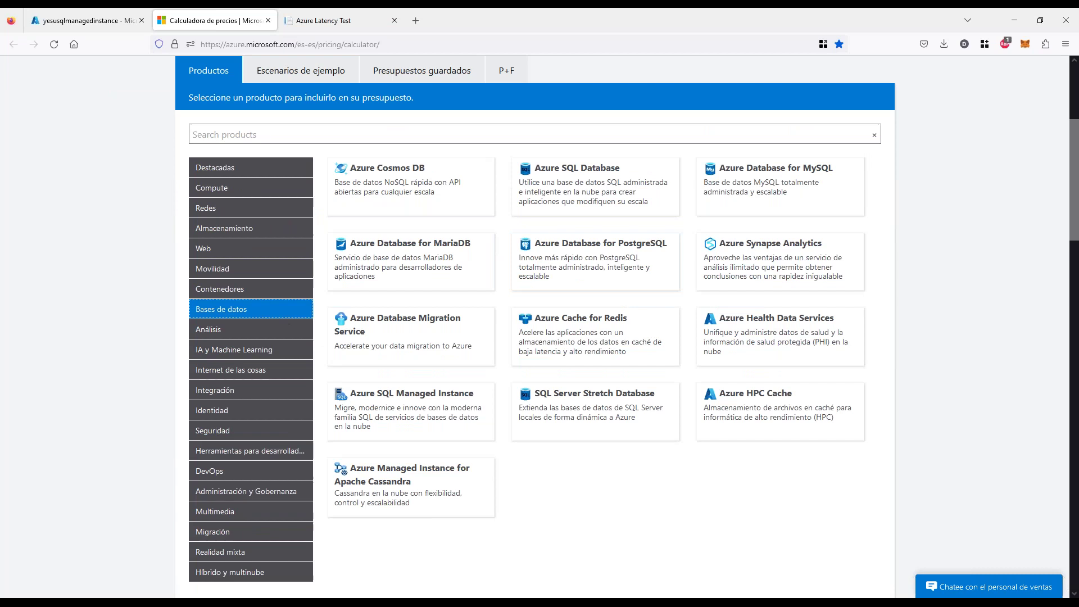
key("ctrl+2")
mouse_move(745, 143)
left_mouse_down()
mouse_move(866, 186)
mouse_move(760, 150)
left_mouse_up()
key("Escape")
left_click(743, 183)
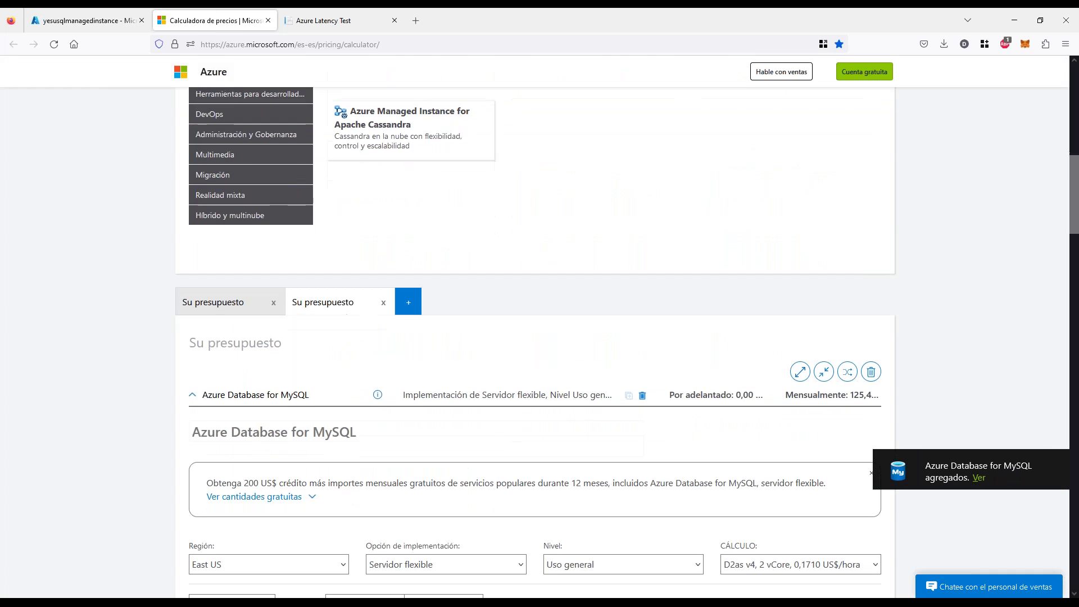
left_click(871, 327)
left_click(623, 354)
Mark the Azure SQL Database product on screen and add it to the second estimate.
scroll(701, 358, "up", 8)
scroll(700, 357, "up", 1)
key("ctrl+2")
mouse_move(539, 212)
left_mouse_down()
mouse_move(614, 272)
mouse_move(522, 217)
left_mouse_up()
key("Escape")
left_click(576, 251)
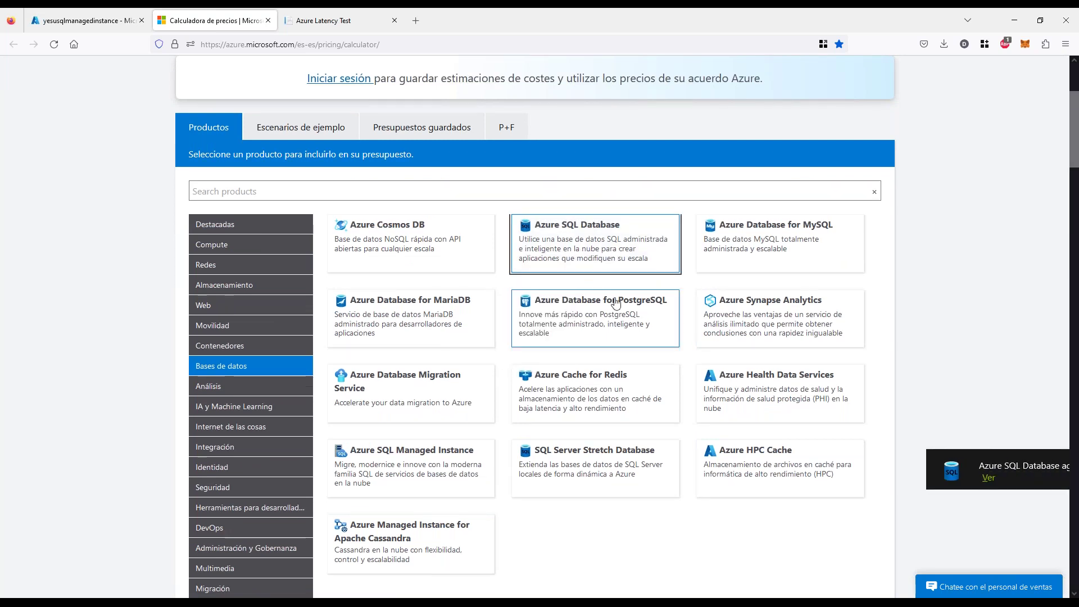
Show the Tipo options of the Azure SQL Database estimate and keep Base de datos única.
scroll(614, 302, "down", 10)
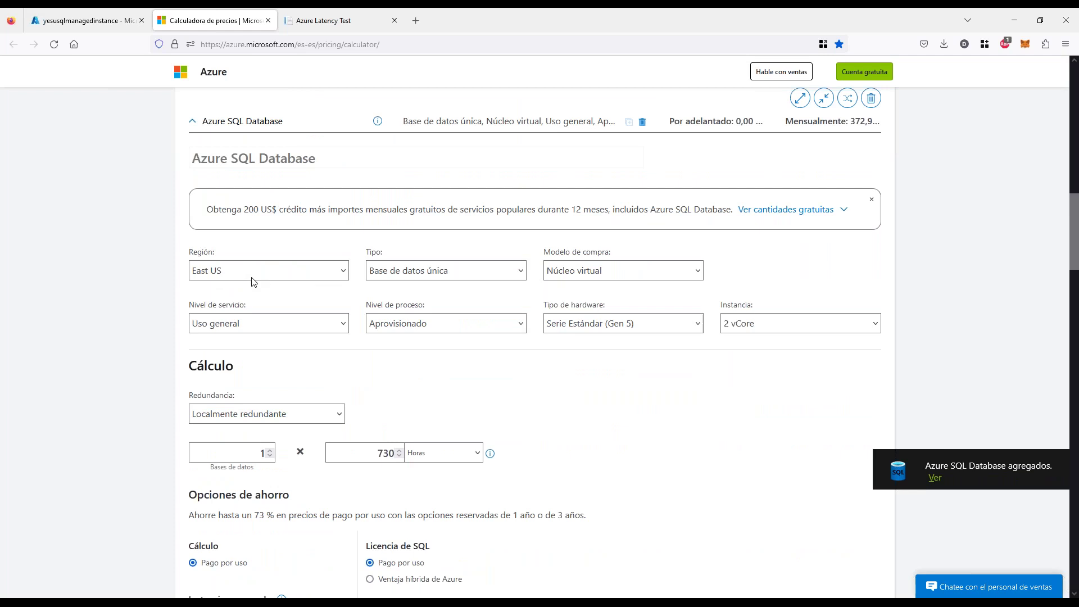
left_click(488, 277)
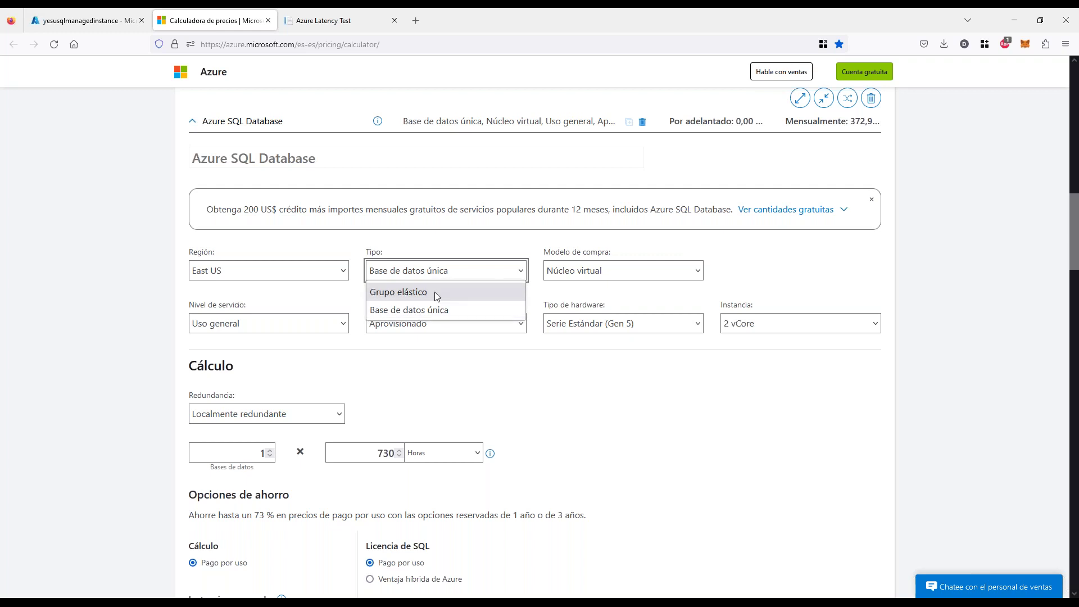
left_click(436, 310)
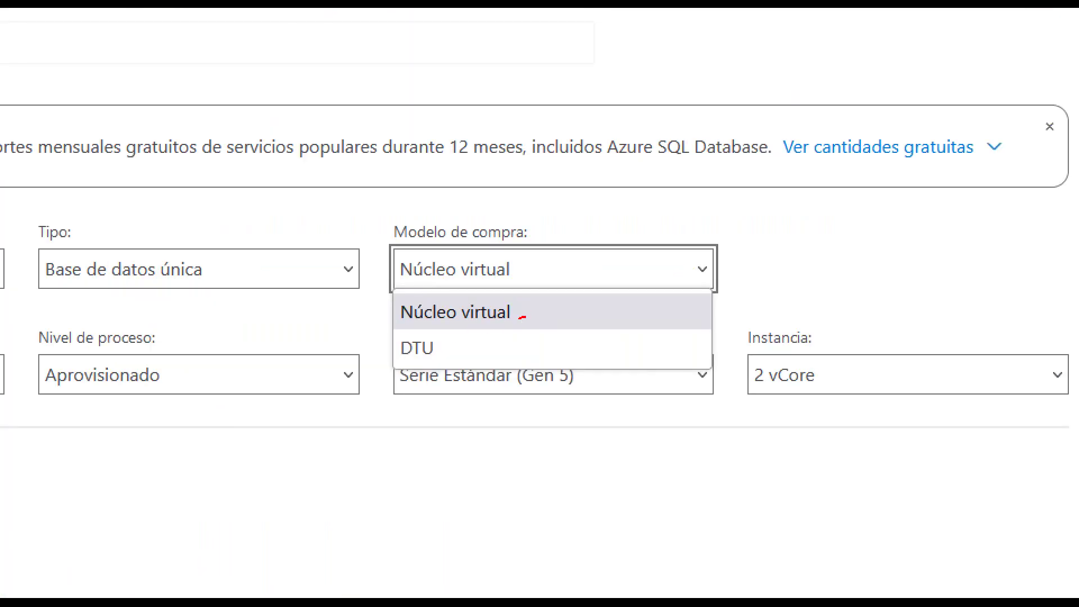
Mark the Núcleo virtual and DTU purchase models on screen and set Modelo de compra to DTU.
left_click_drag(606, 294, 616, 287)
left_click_drag(444, 352, 453, 347)
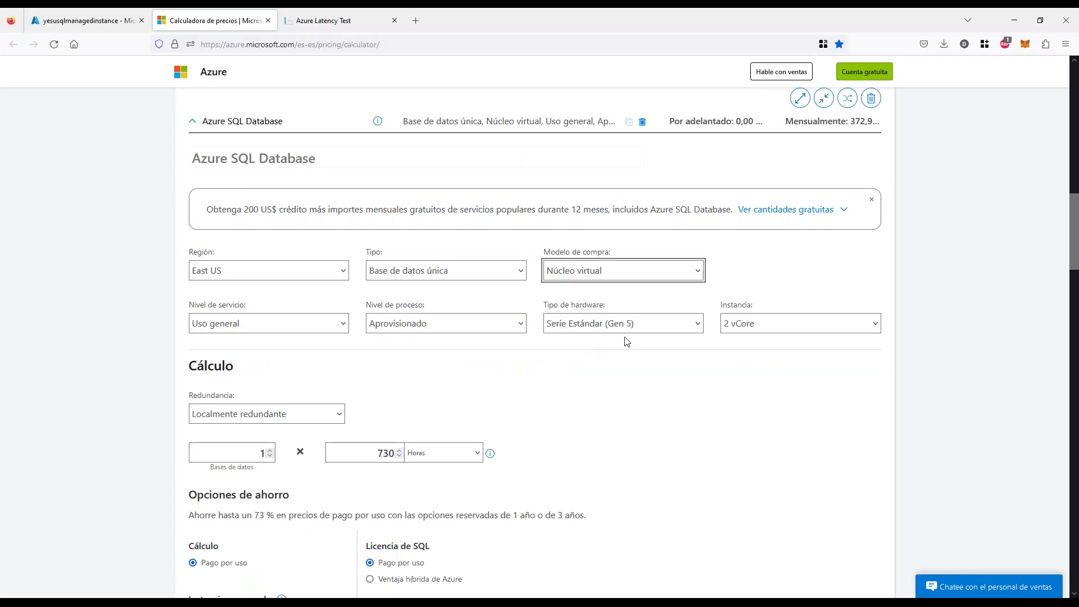
left_click(602, 275)
left_click(600, 308)
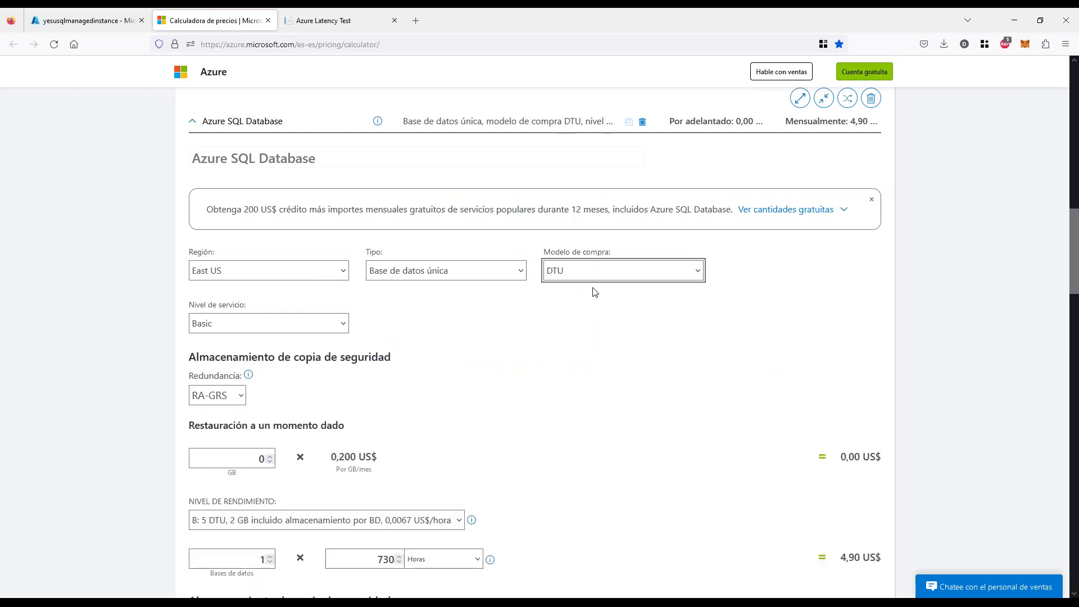
Compare the Basic and Estándar service tiers of the DTU database and leave Basic selected.
left_click(339, 326)
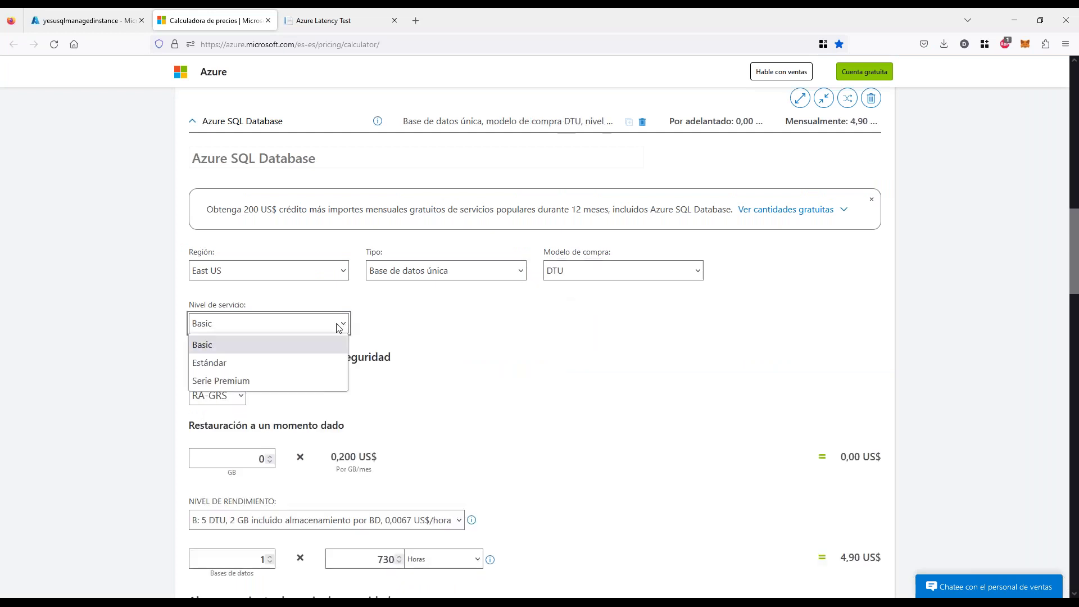
left_click(211, 347)
left_click(221, 329)
left_click(213, 364)
left_click(278, 323)
left_click(234, 347)
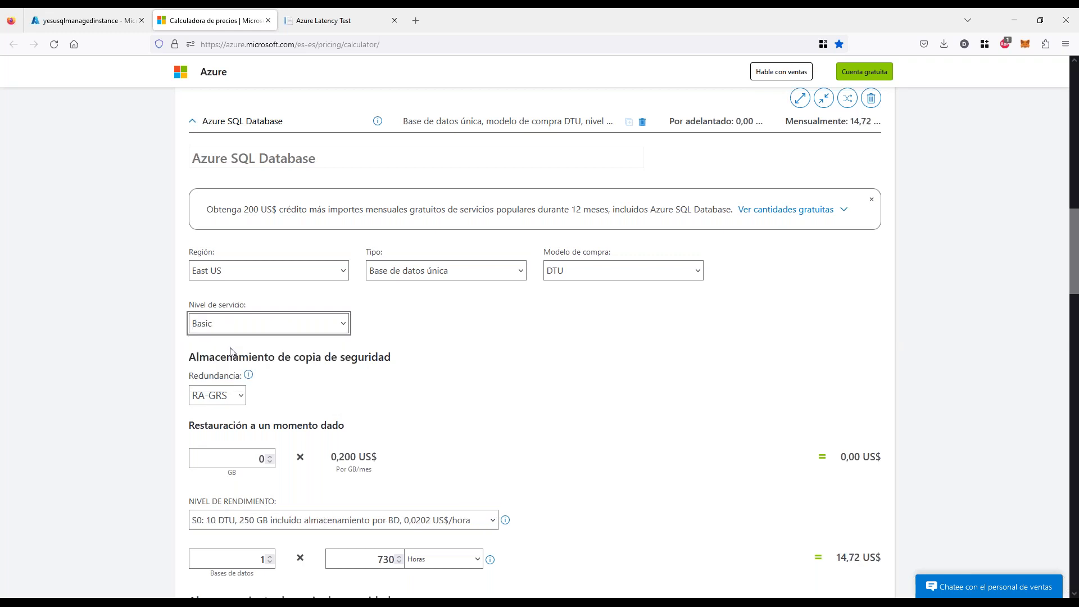
Check the performance level options for the Basic tier and keep B: 5 DTU with 2 GB of storage.
scroll(489, 405, "down", 2)
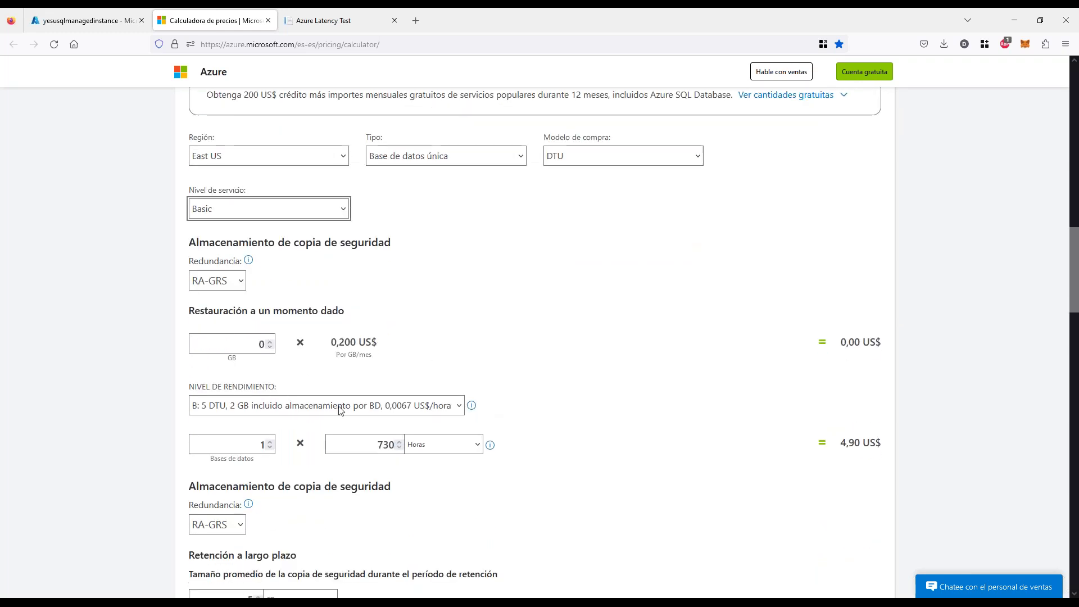
left_click(225, 411)
left_click(245, 404)
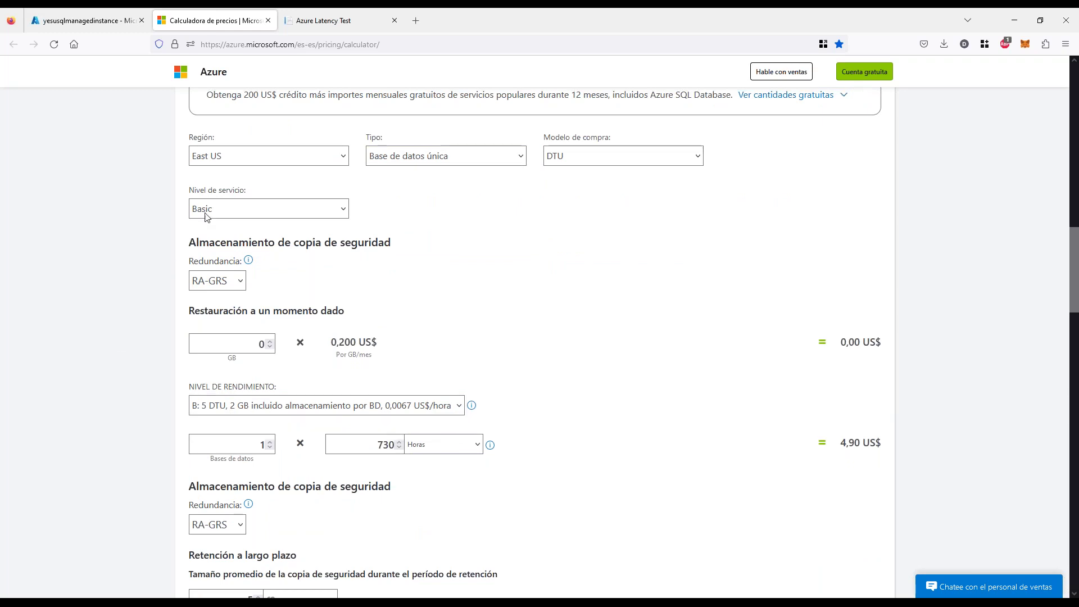
Set the Basic database's point-in-time restore to 1 GB and its backup storage redundancy to LRS.
left_click(213, 402)
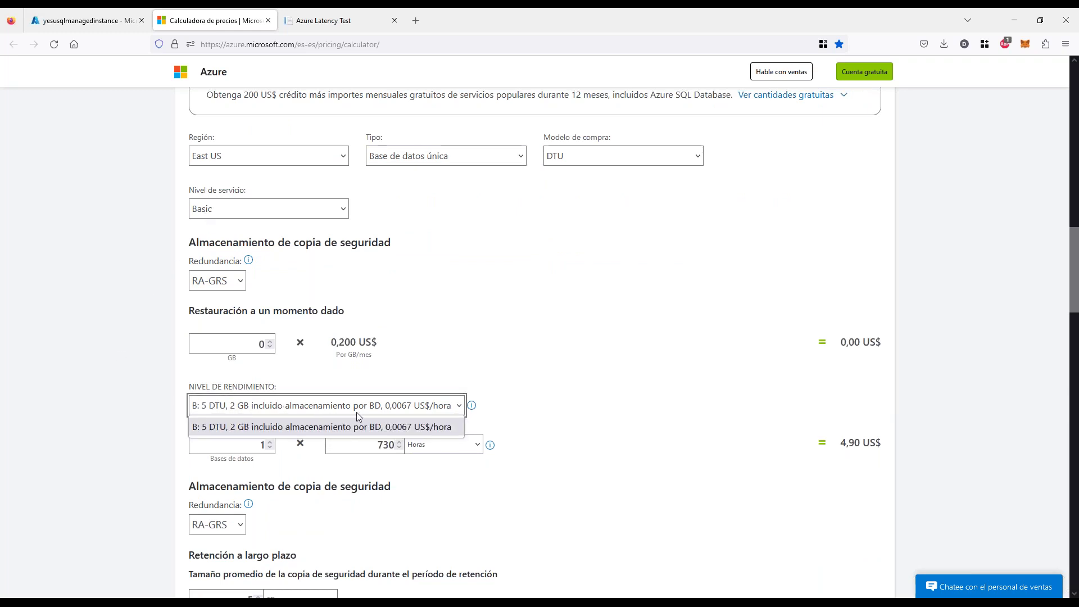
left_click(377, 413)
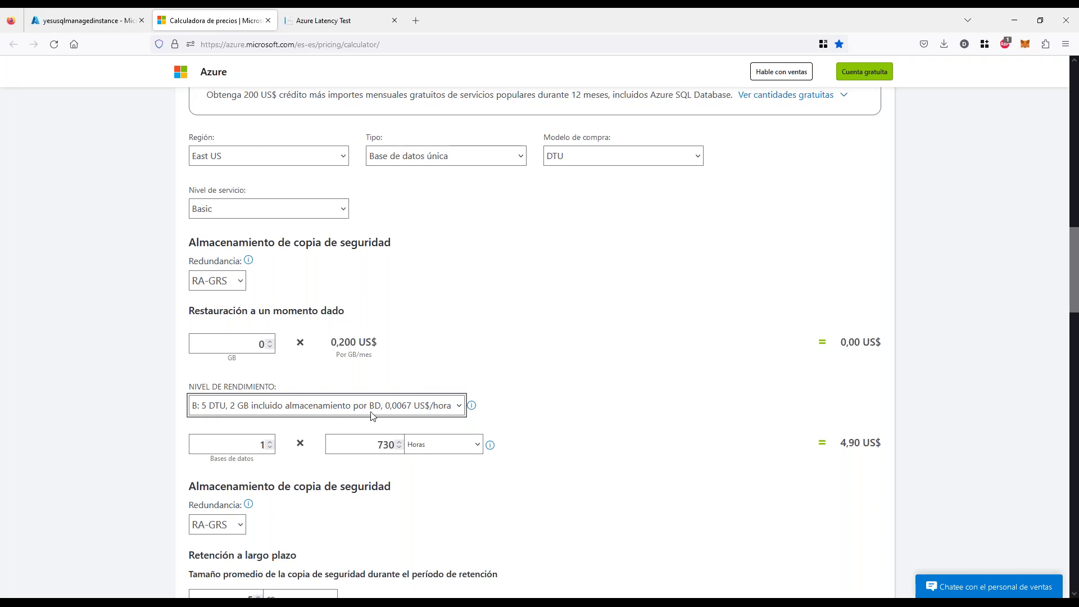
left_click(271, 340)
left_click(235, 285)
left_click(217, 305)
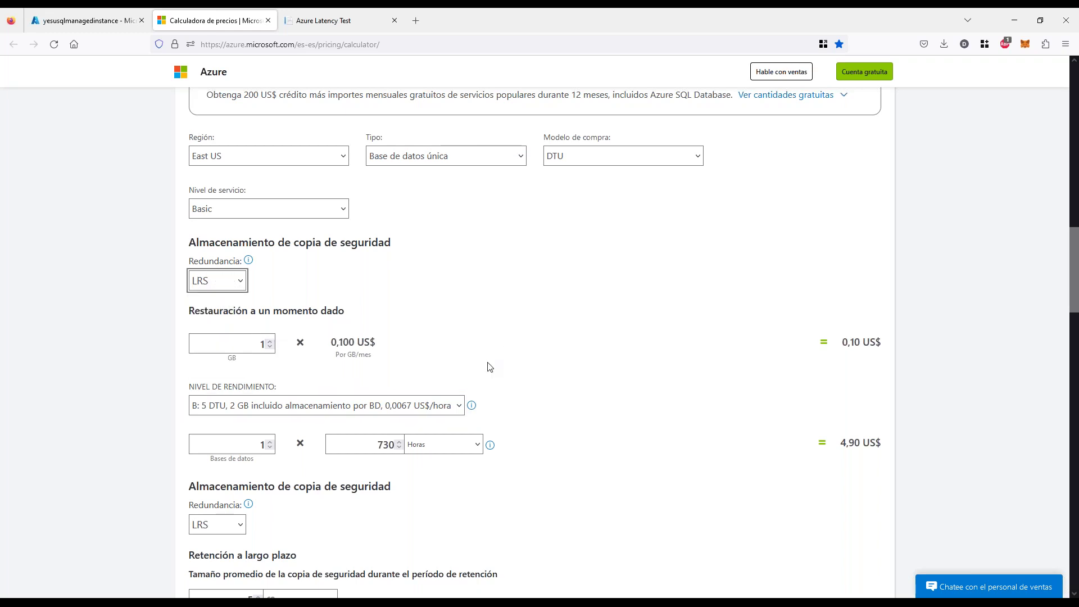
Review the Basic tier's monthly database cost and its available performance levels.
left_click(841, 446)
double_click(841, 446)
left_click(737, 471)
scroll(674, 422, "up", 1)
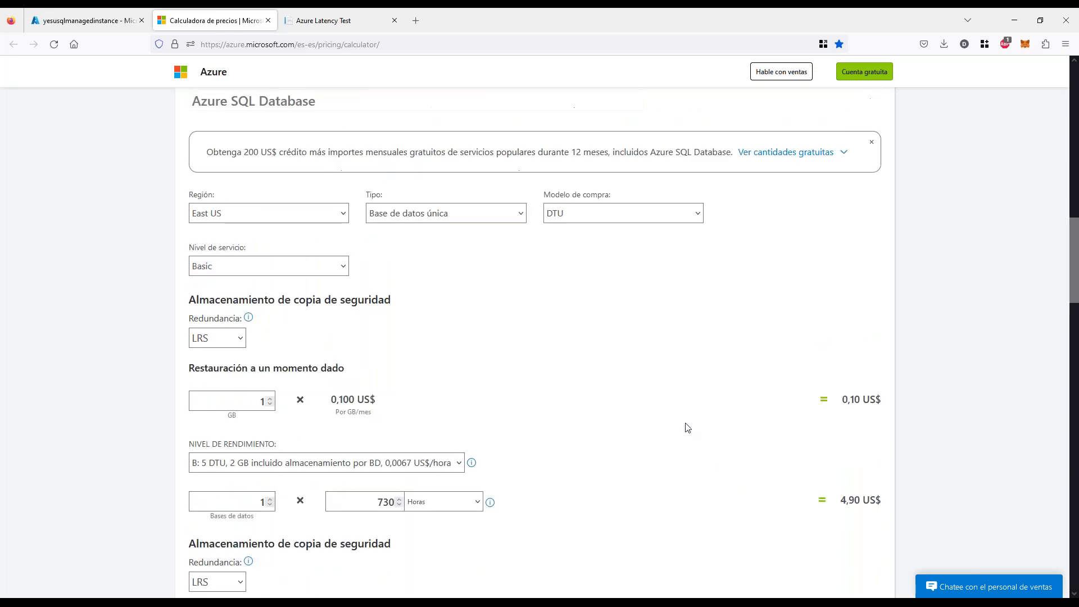
scroll(687, 427, "down", 1)
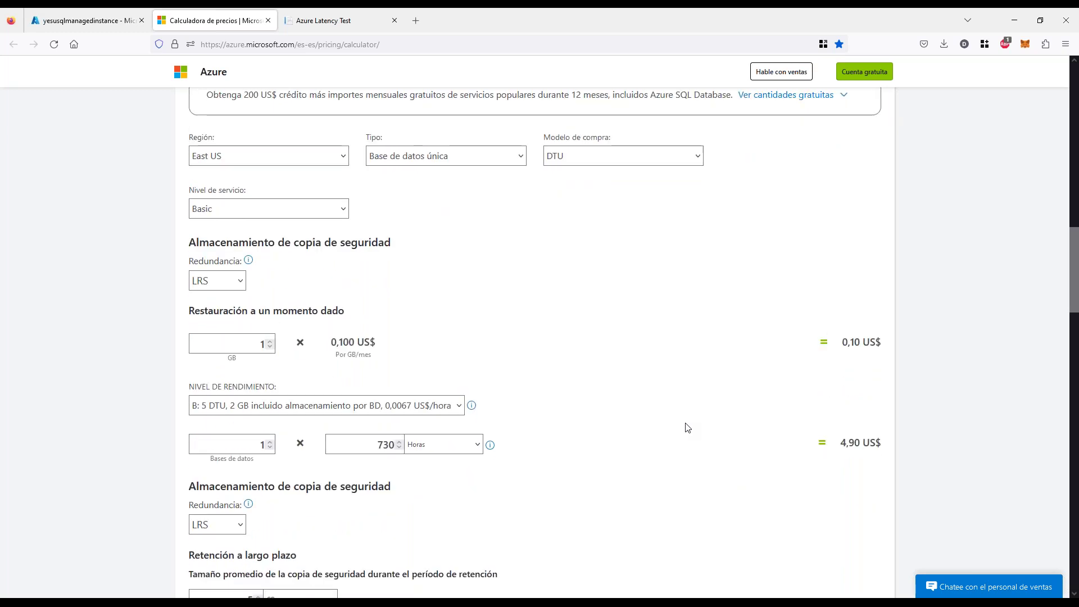
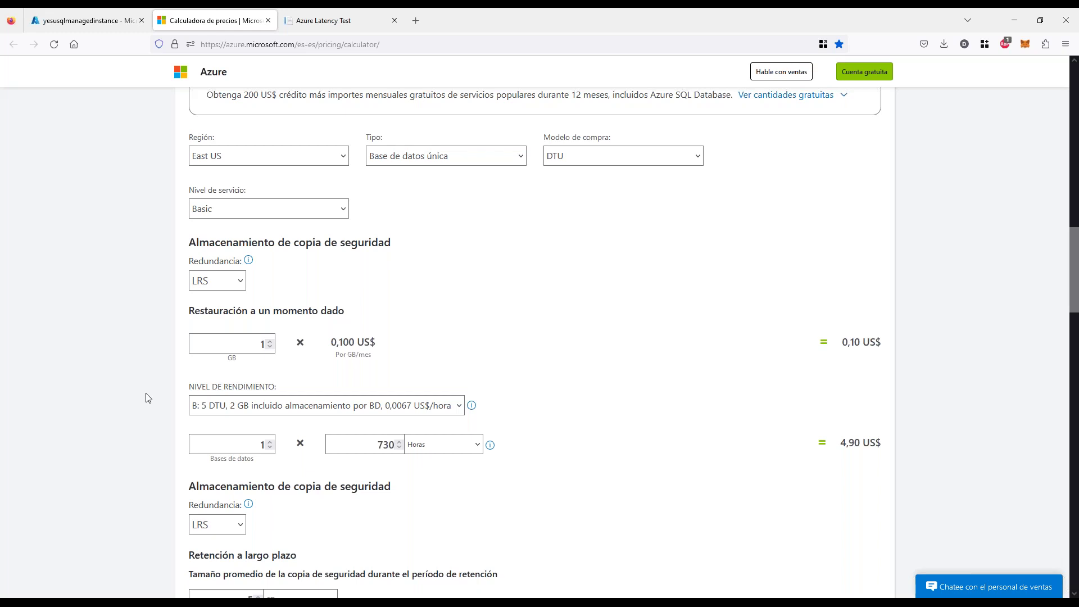
left_click(443, 407)
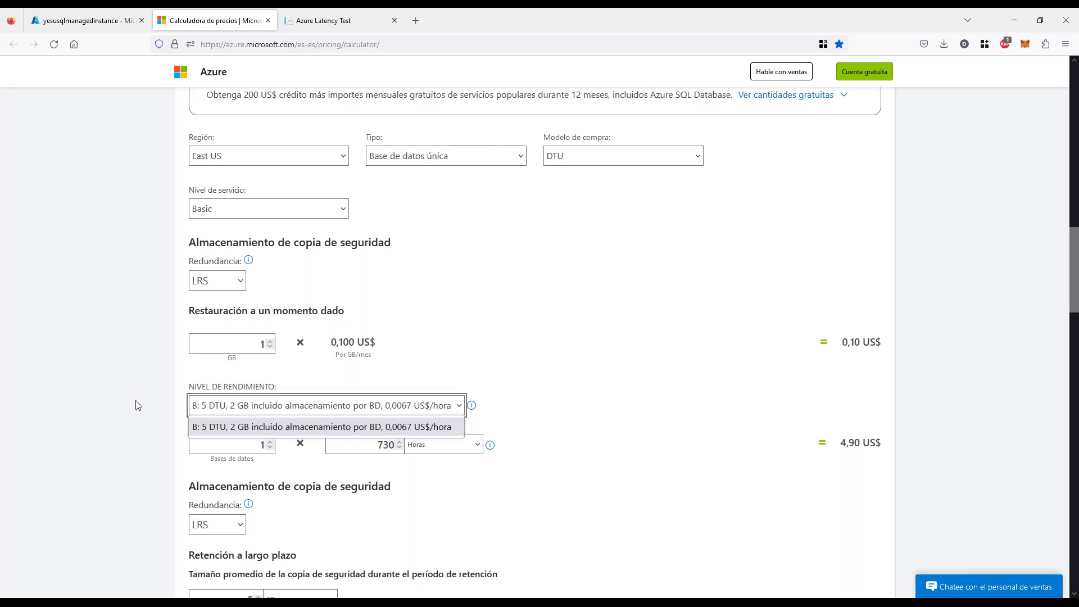
left_click(99, 392)
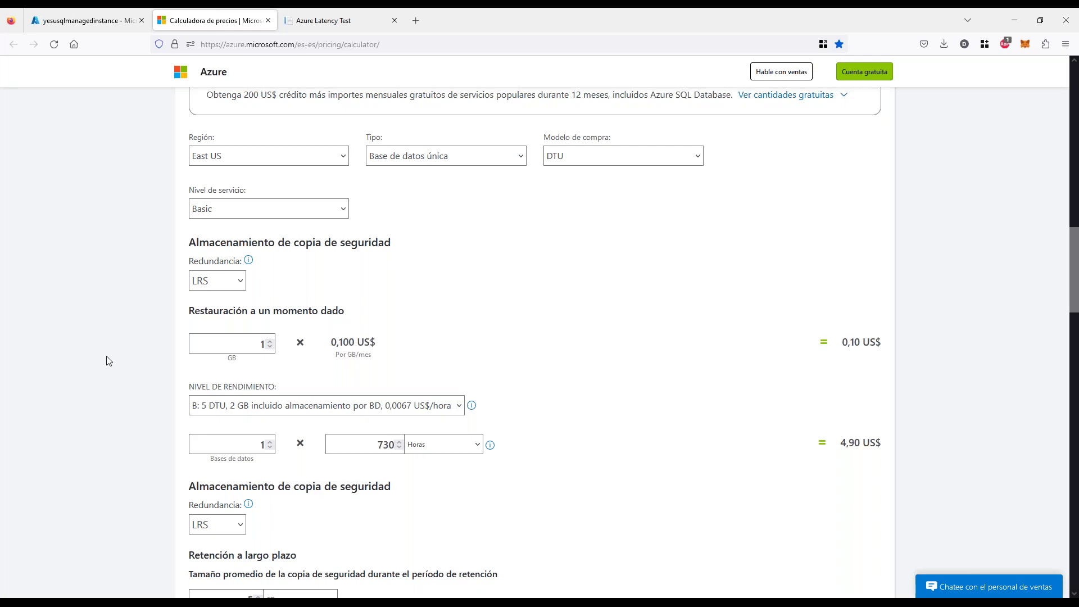
Switch the service tier to Estándar and review its performance levels, keeping S0 with 10 DTU.
left_click(269, 212)
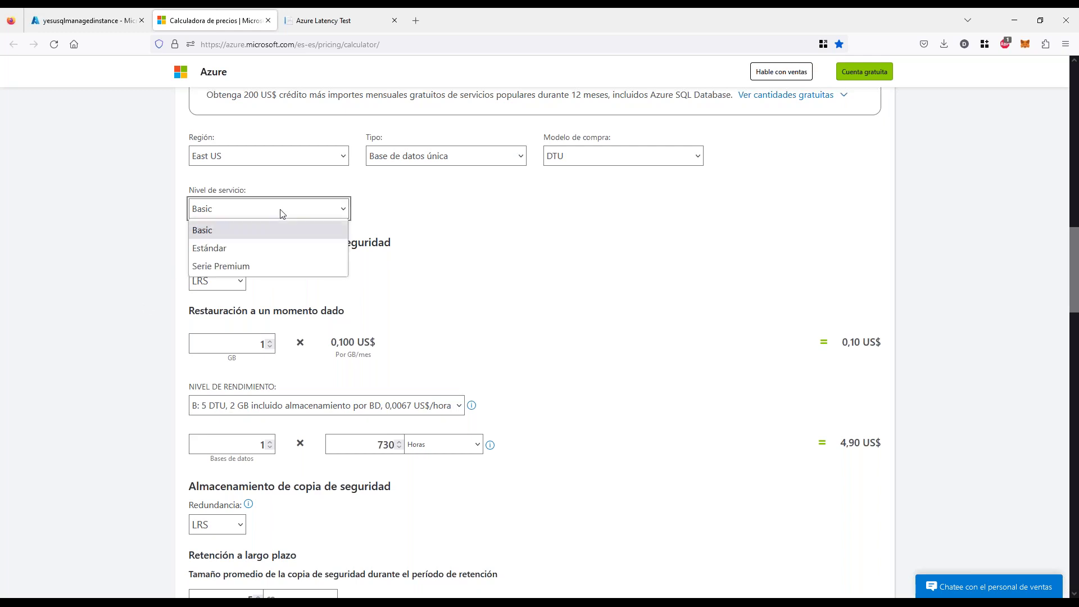
left_click(224, 249)
left_click(286, 407)
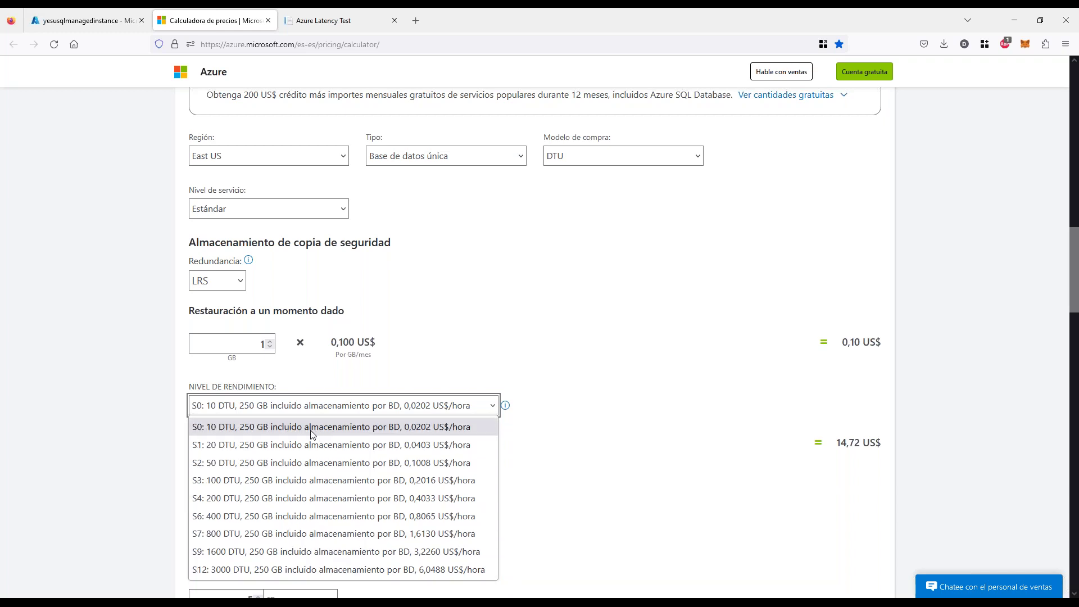
left_click(99, 341)
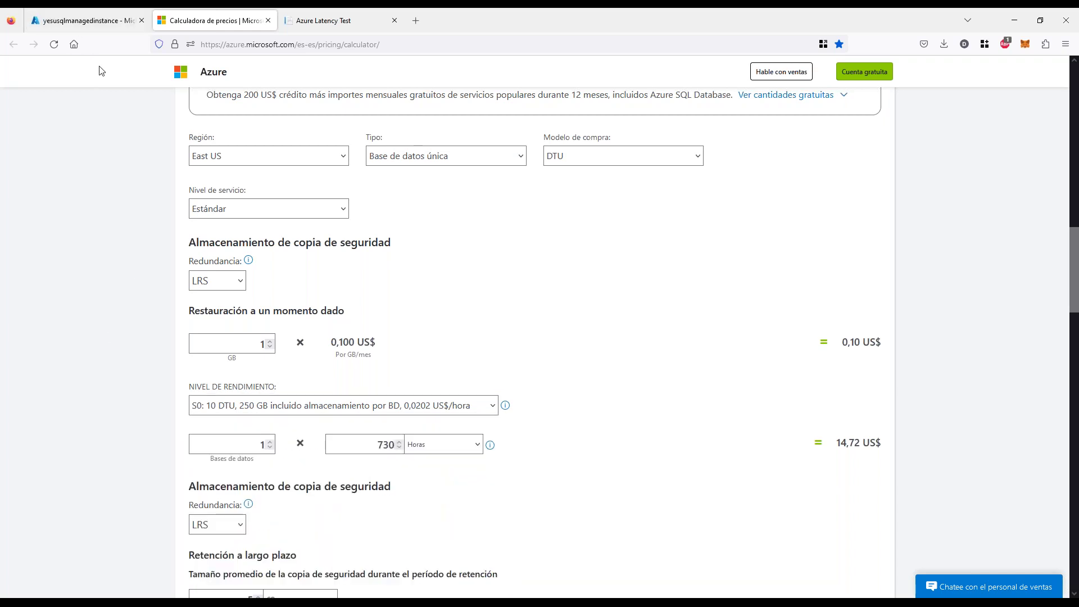
left_click(280, 411)
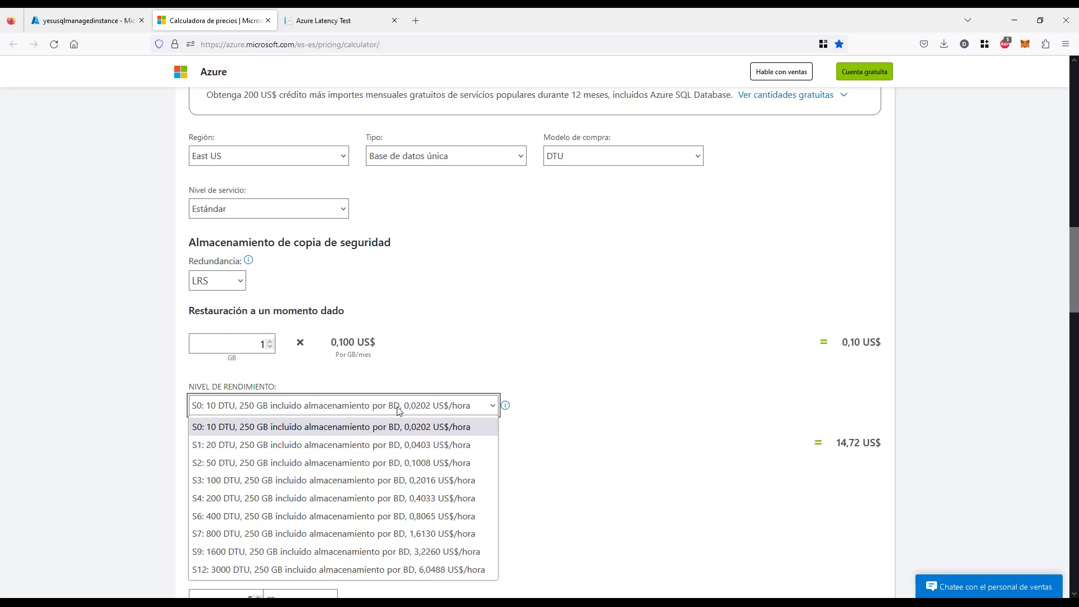
left_click(465, 409)
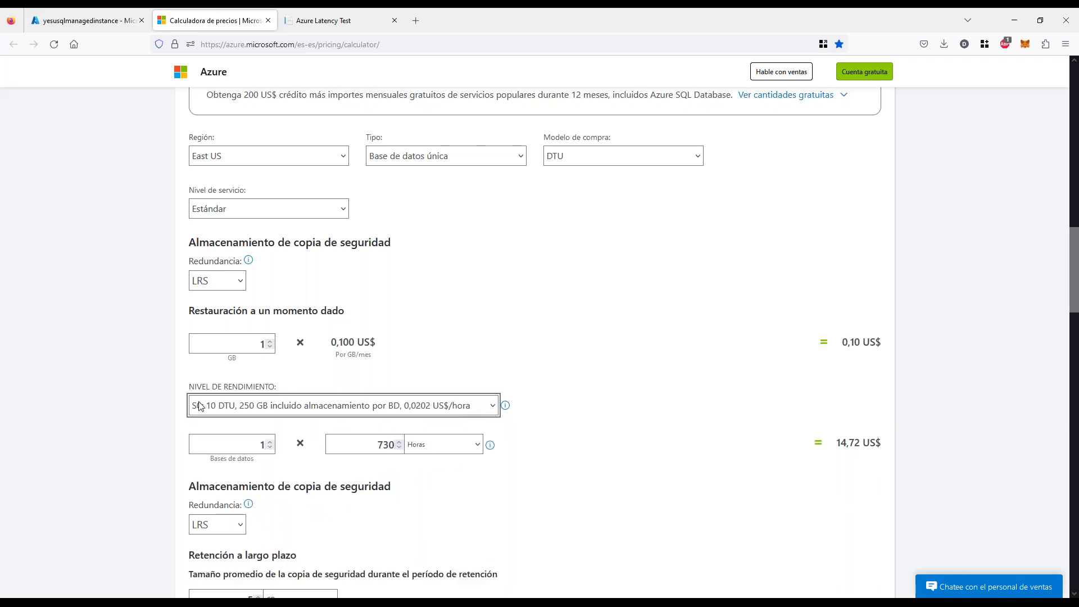
Try increasing the point-in-time restore storage to 6 GB.
left_click(270, 341)
left_click(269, 341)
left_click(269, 341)
left_click(270, 342)
left_click(136, 356)
Compare the long-term backup storage section with the point-in-time restore size and the database performance level.
scroll(153, 345, "down", 3)
left_click_drag(208, 314, 391, 315)
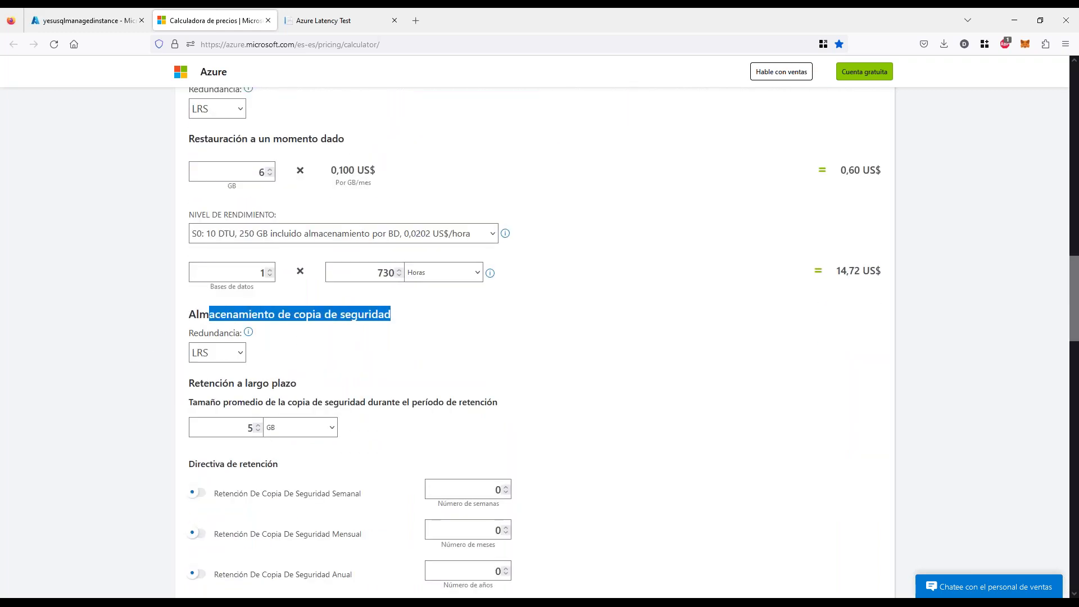
left_click(137, 311)
scroll(170, 325, "up", 1)
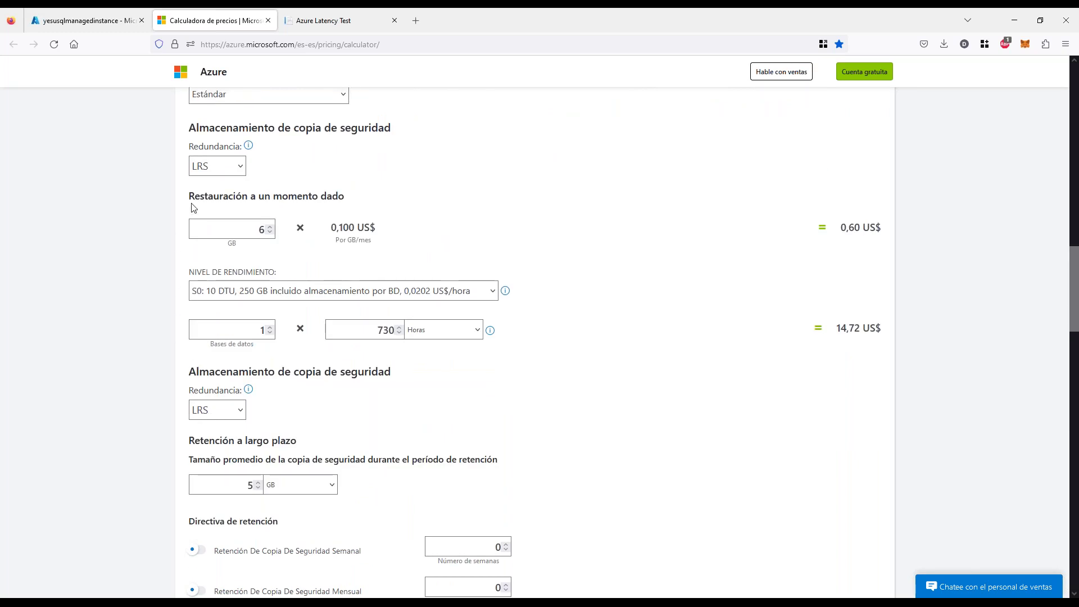
double_click(250, 229)
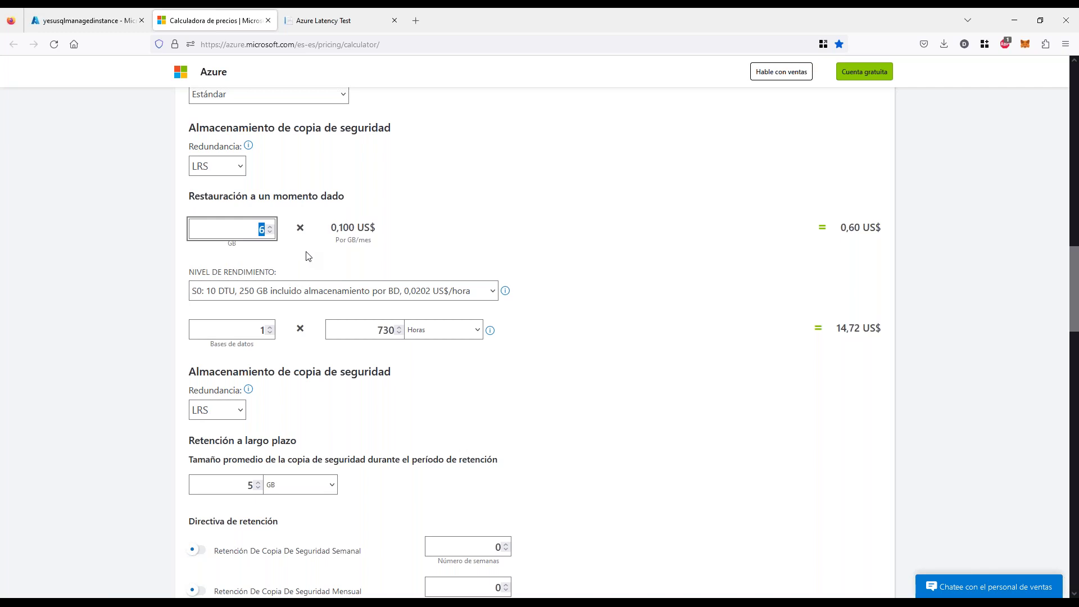
scroll(292, 217, "up", 4)
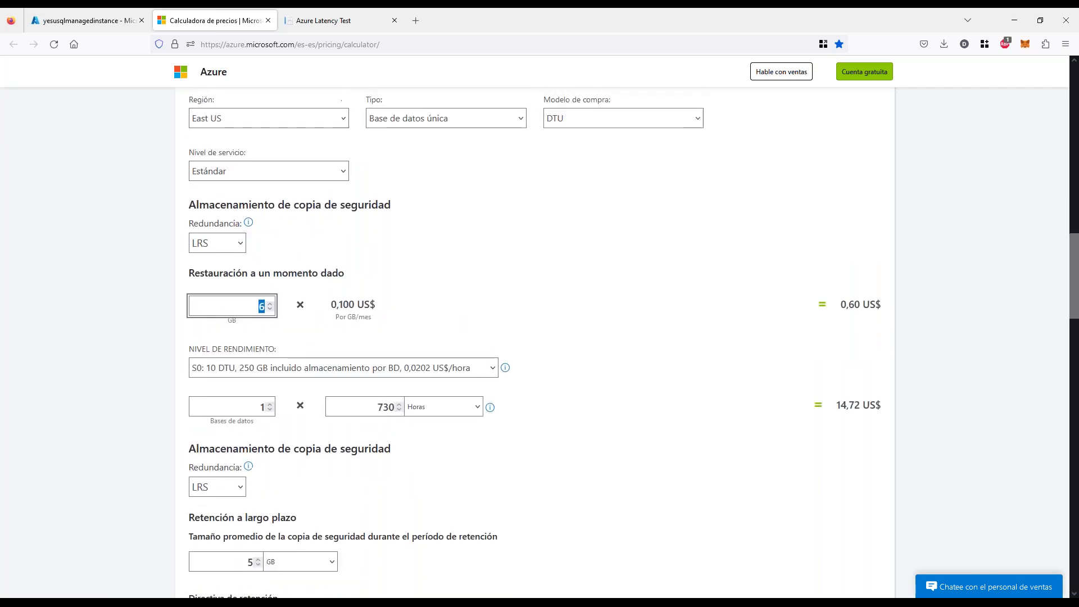
scroll(274, 283, "down", 2)
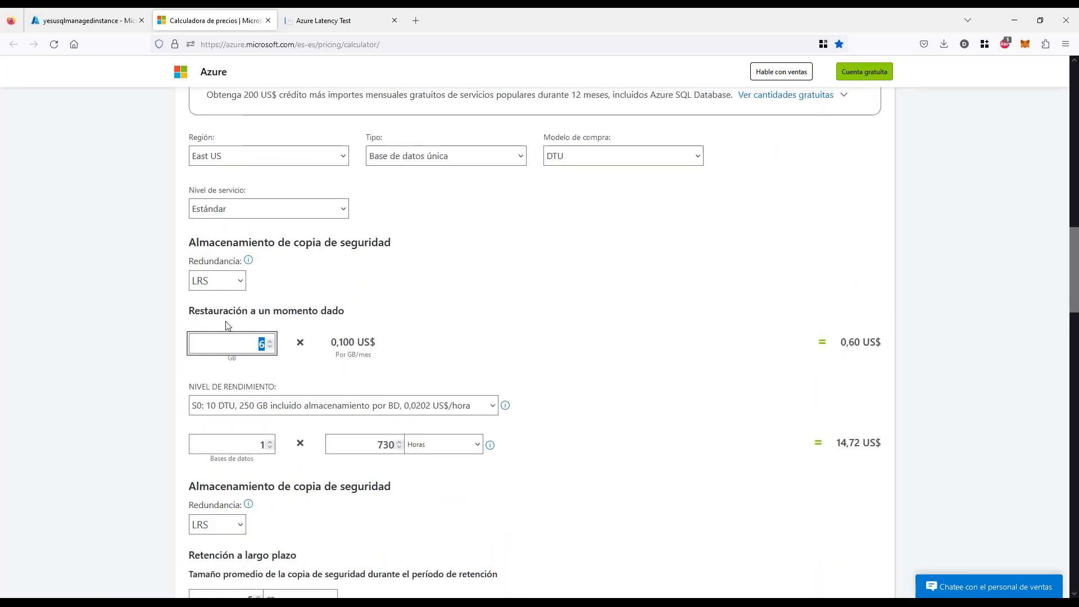
left_click(252, 412)
left_click(279, 341)
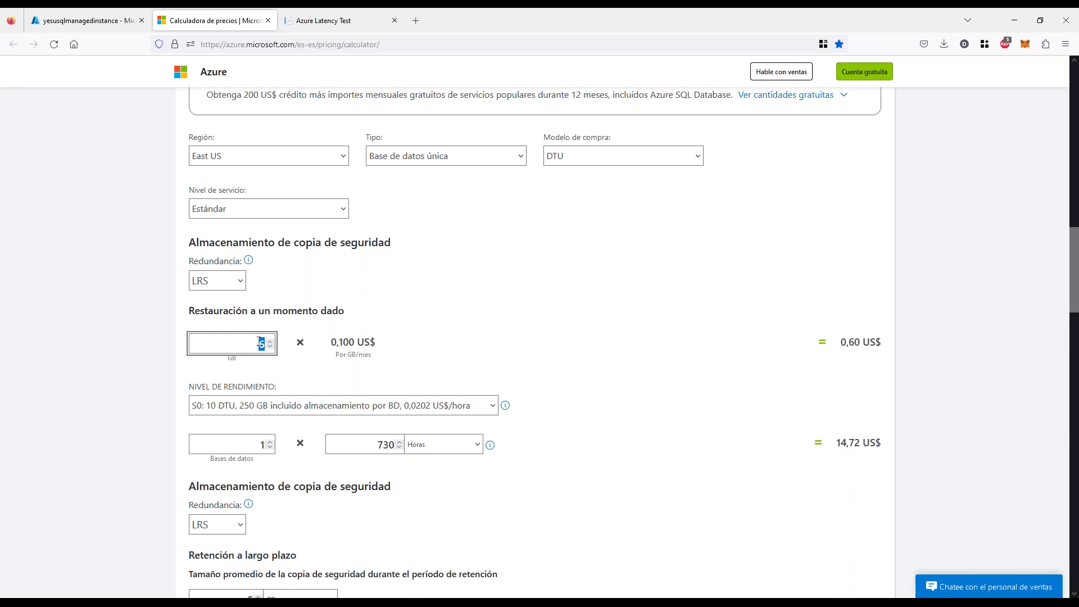
Return the point-in-time restore storage to 1 GB.
left_click(270, 347)
left_click(270, 347)
left_click(270, 346)
left_click_drag(205, 311, 329, 311)
left_click(271, 347)
left_click(270, 347)
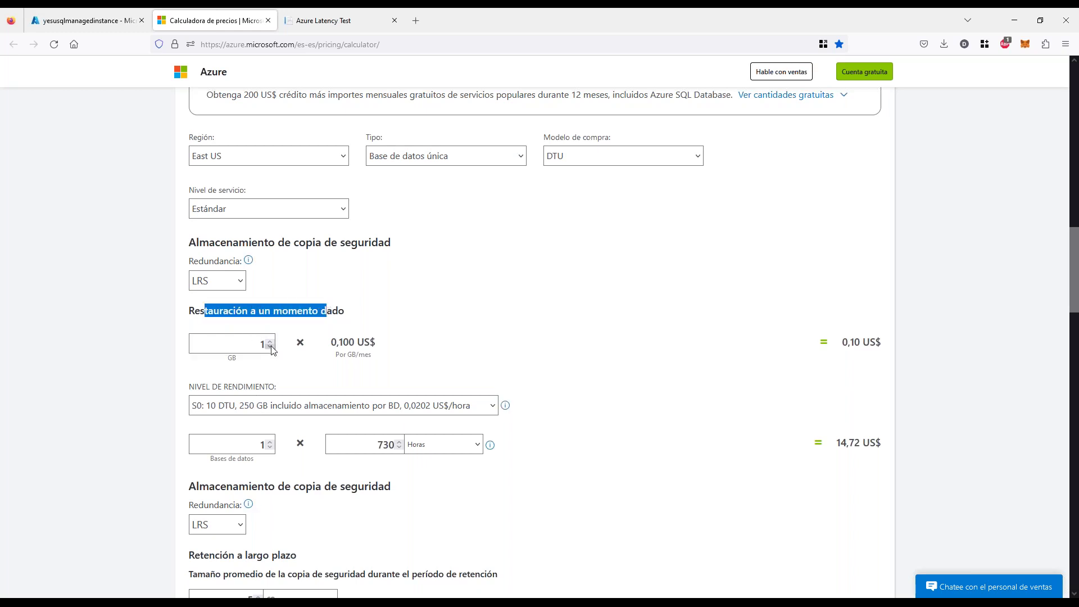
left_click(127, 344)
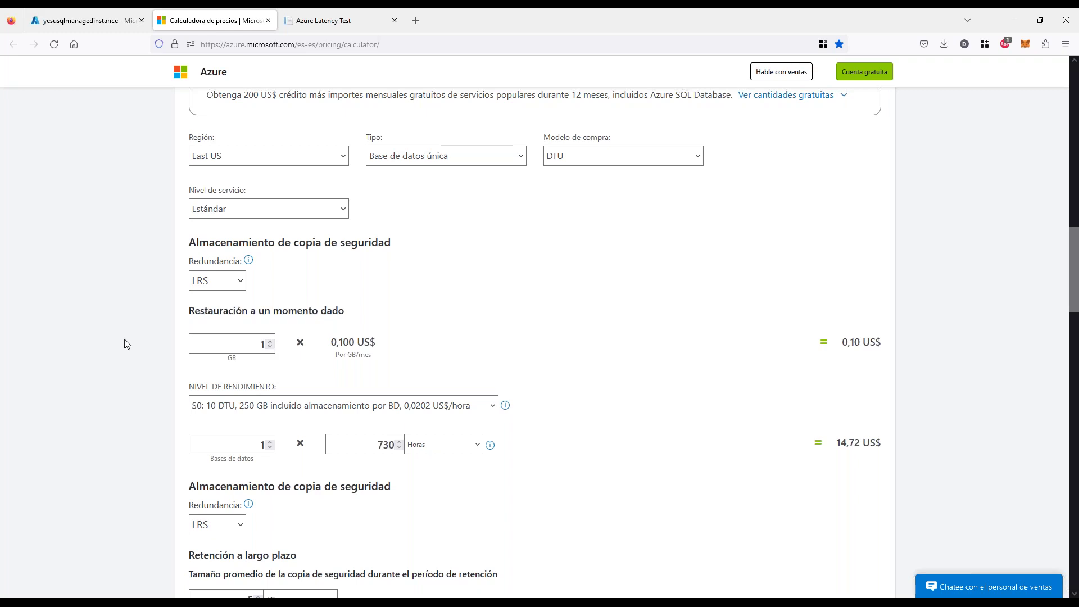
Review the long-term retention settings and the estimated monthly cost of the DTU configuration.
scroll(161, 332, "down", 4)
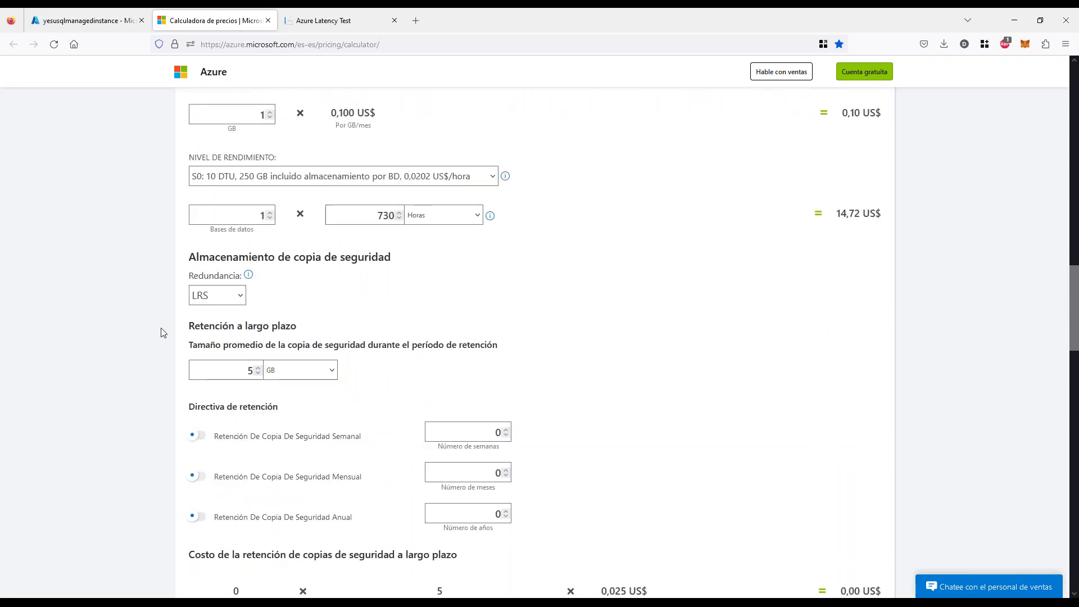
scroll(302, 365, "down", 1)
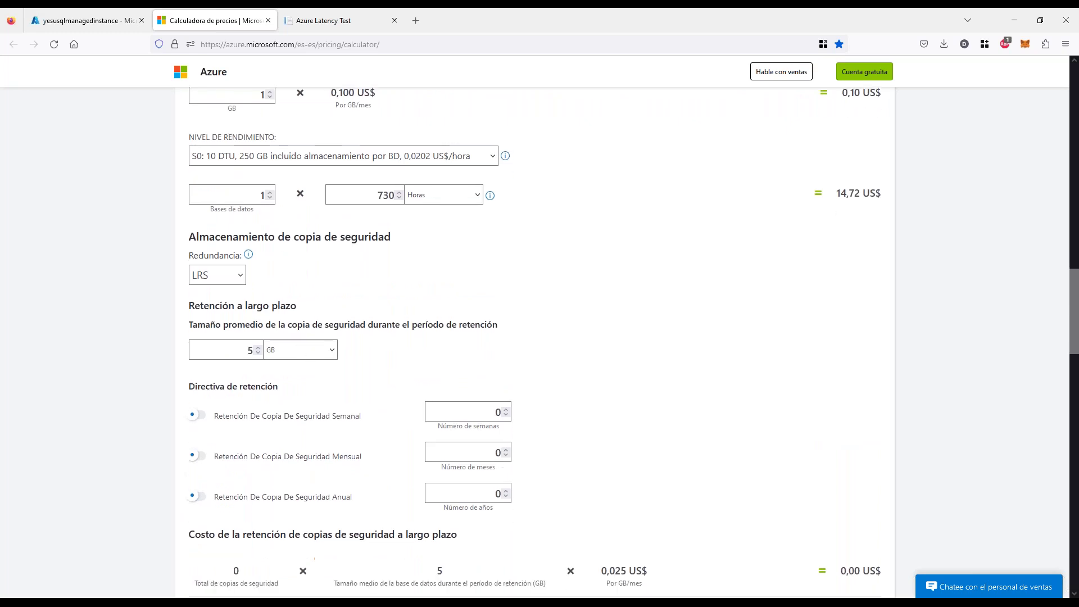
scroll(308, 372, "down", 5)
scroll(309, 371, "down", 2)
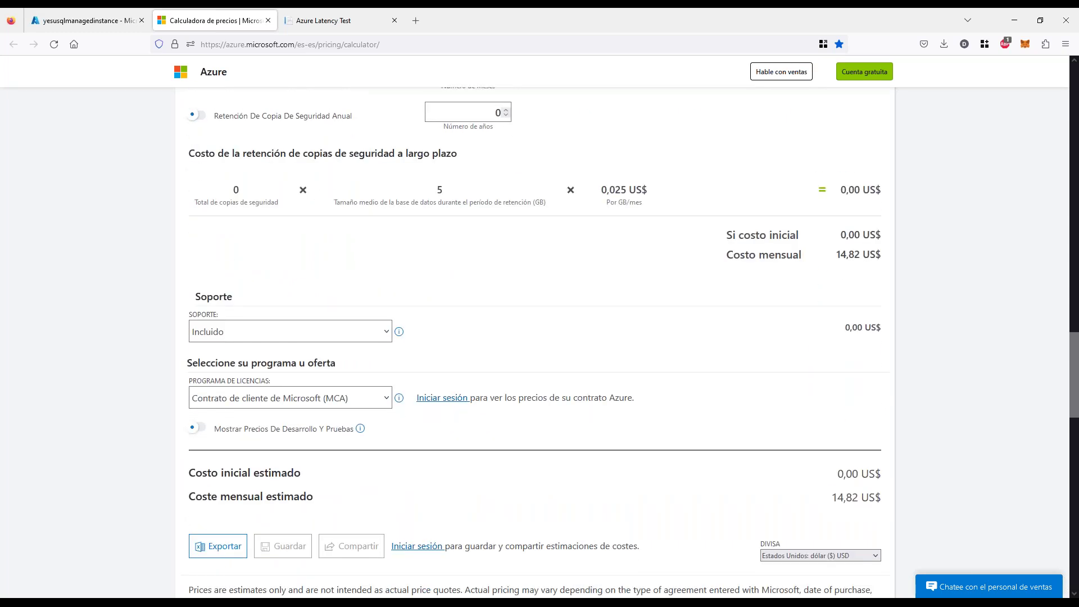
Change the Azure SQL Database purchase model to Núcleo virtual.
scroll(308, 371, "up", 11)
scroll(309, 372, "up", 3)
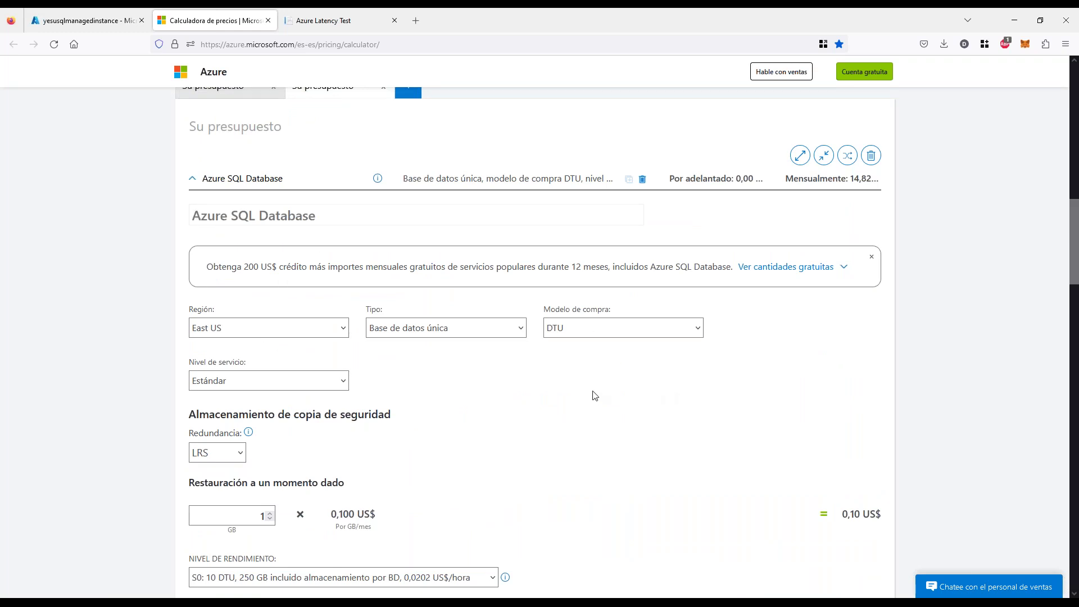
left_click(585, 327)
left_click(581, 353)
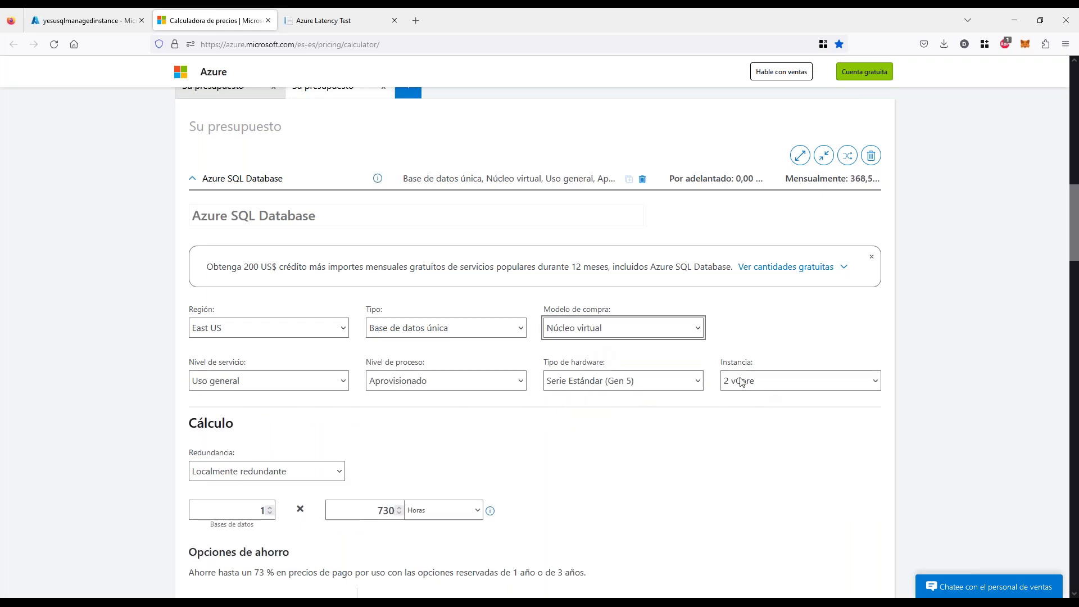
Review the service and compute tier options, keeping Uso general and Aprovisionado.
left_click(312, 384)
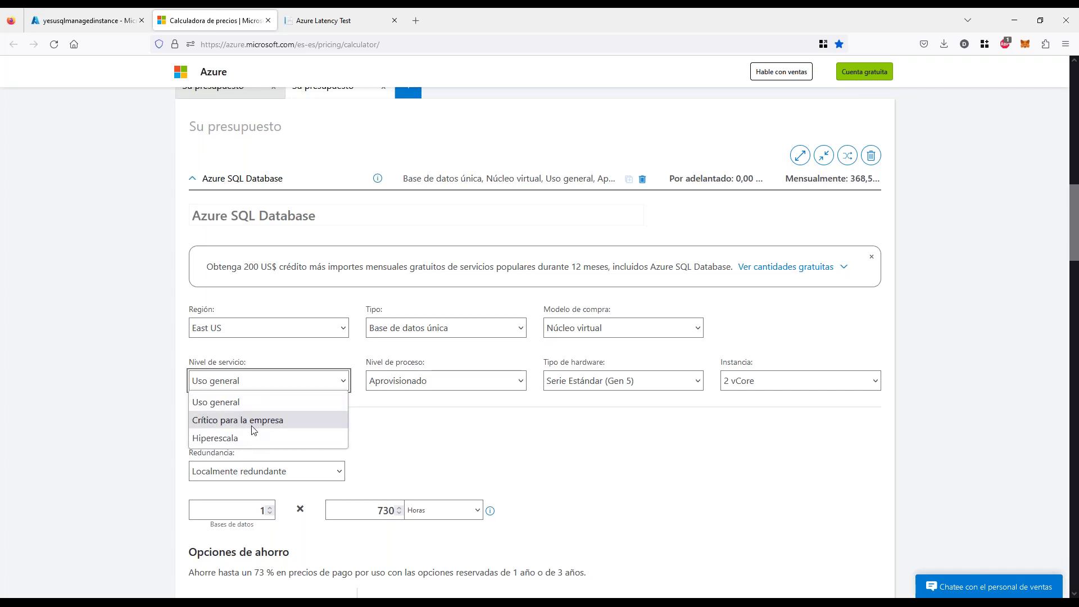
left_click(437, 422)
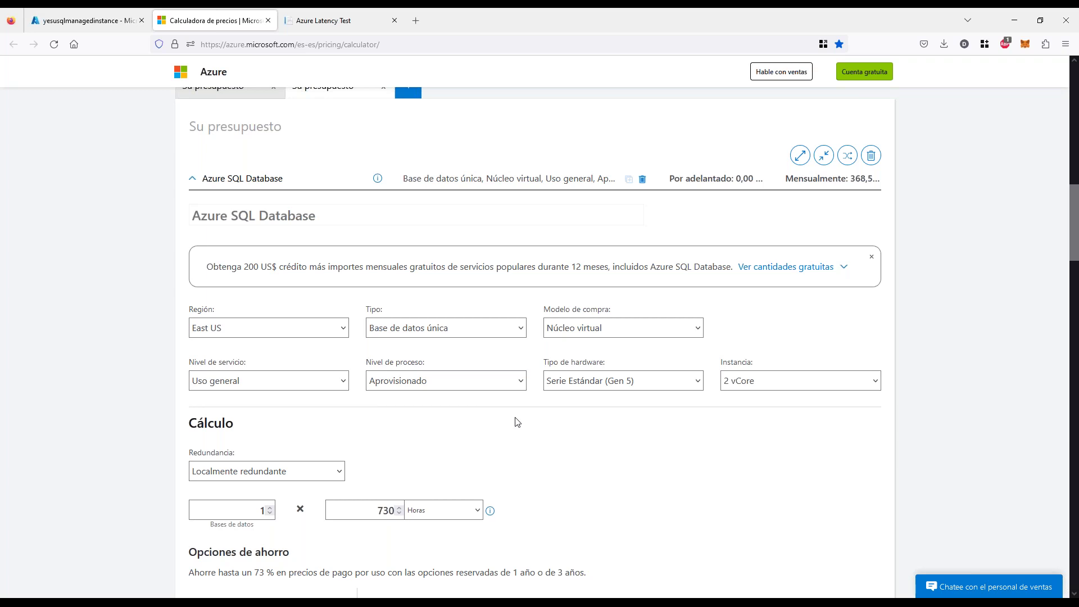
left_click(521, 383)
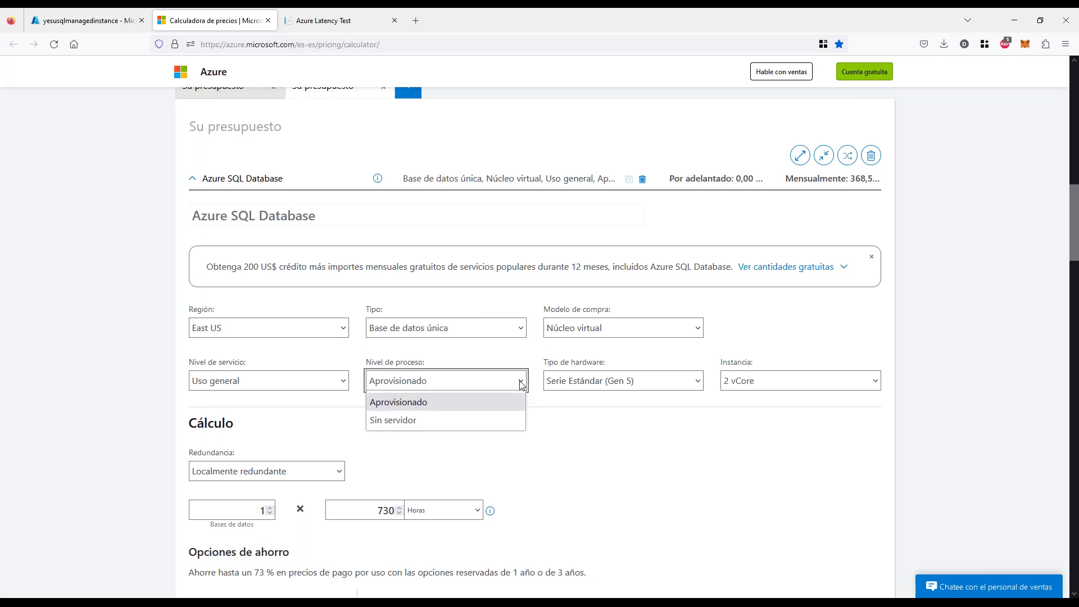
left_click(416, 402)
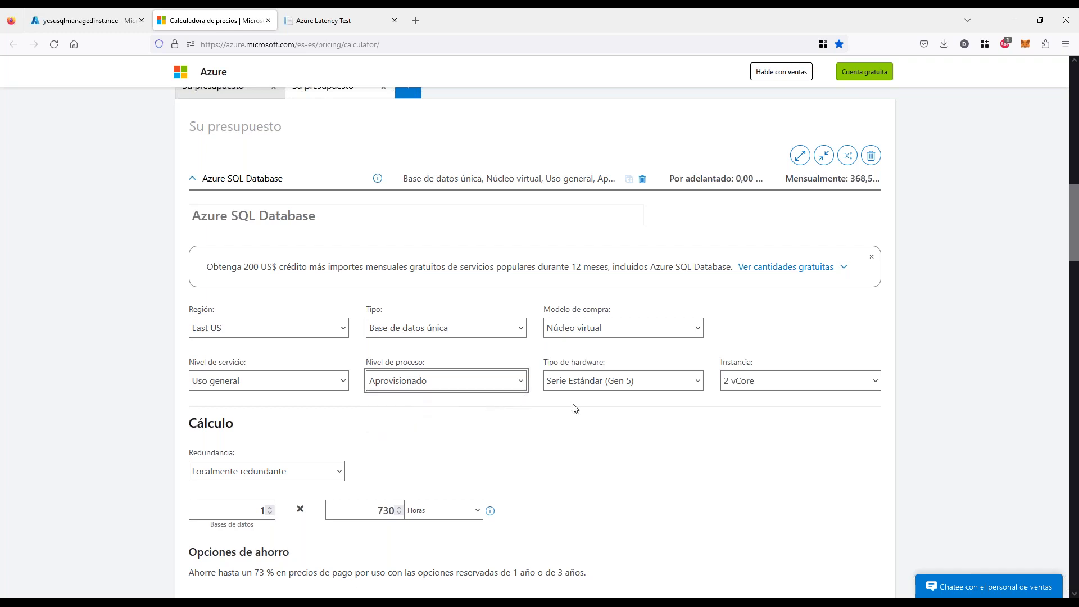
Review the hardware type and instance size options, keeping Serie Estándar (Gen 5) and 2 vCore.
left_click(697, 386)
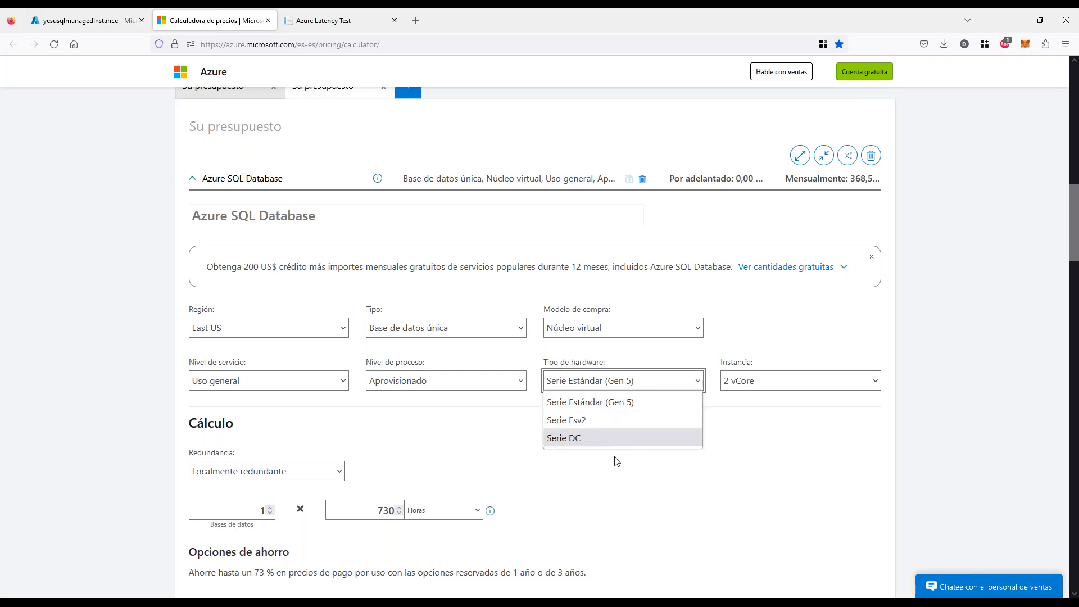
left_click(699, 481)
left_click(789, 387)
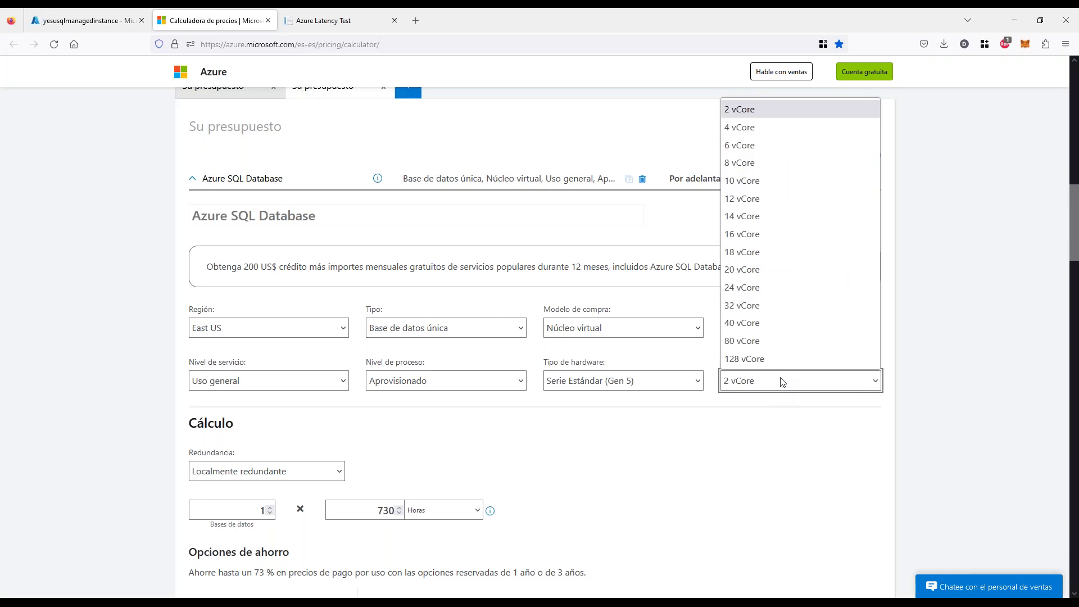
left_click(746, 113)
left_click(729, 427)
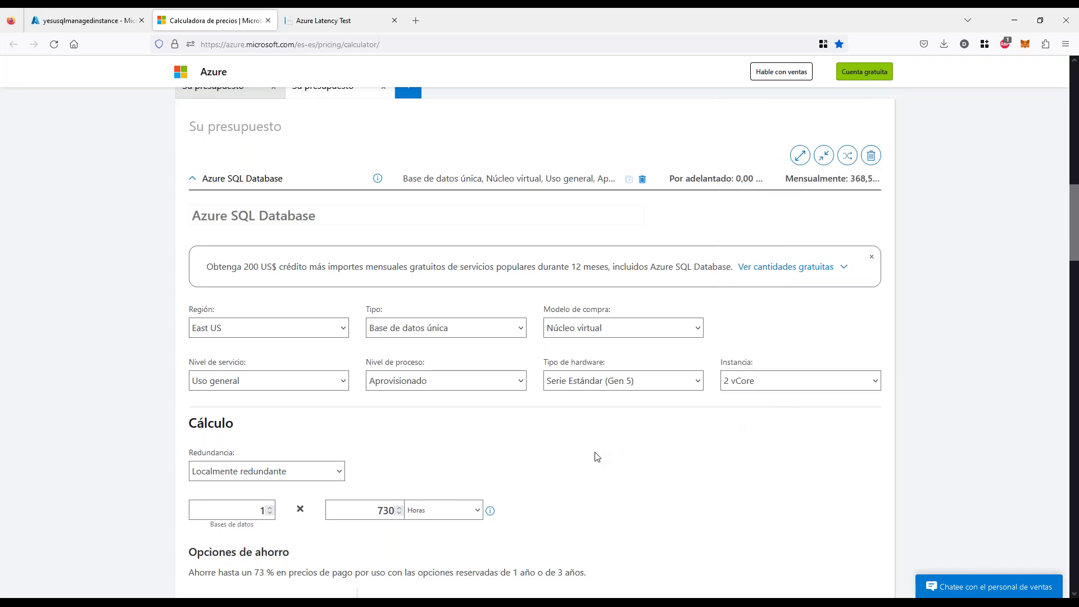
Examine the savings options, SQL licence choices and compute cost for the provisioned vCore database.
scroll(598, 456, "down", 2)
scroll(597, 455, "down", 2)
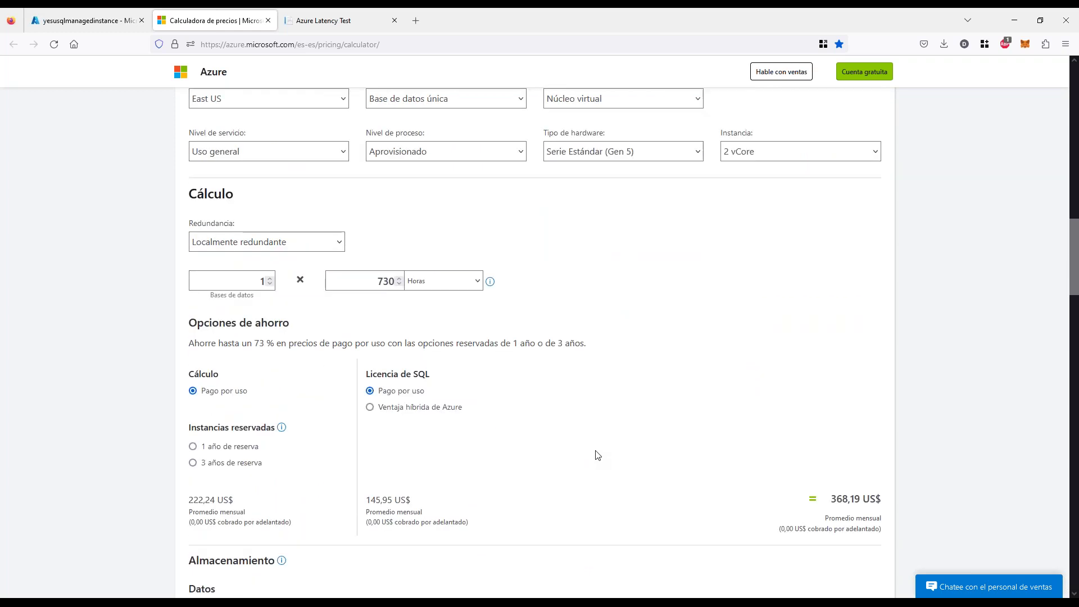
scroll(597, 458, "up", 1)
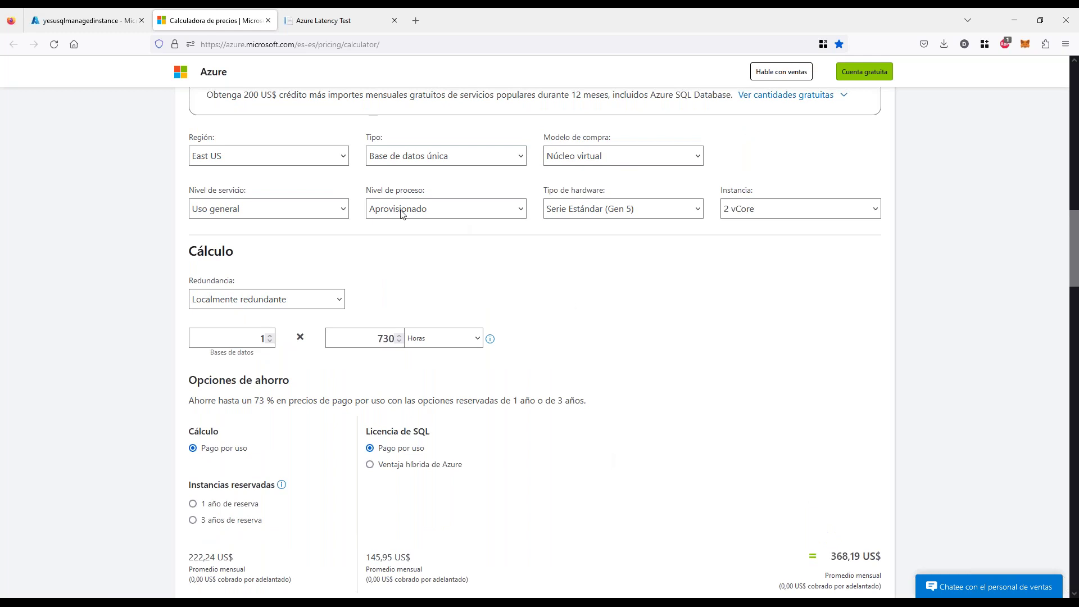
Switch the hardware type to Serie Fsv2 and review the instance sizes it offers.
left_click(673, 211)
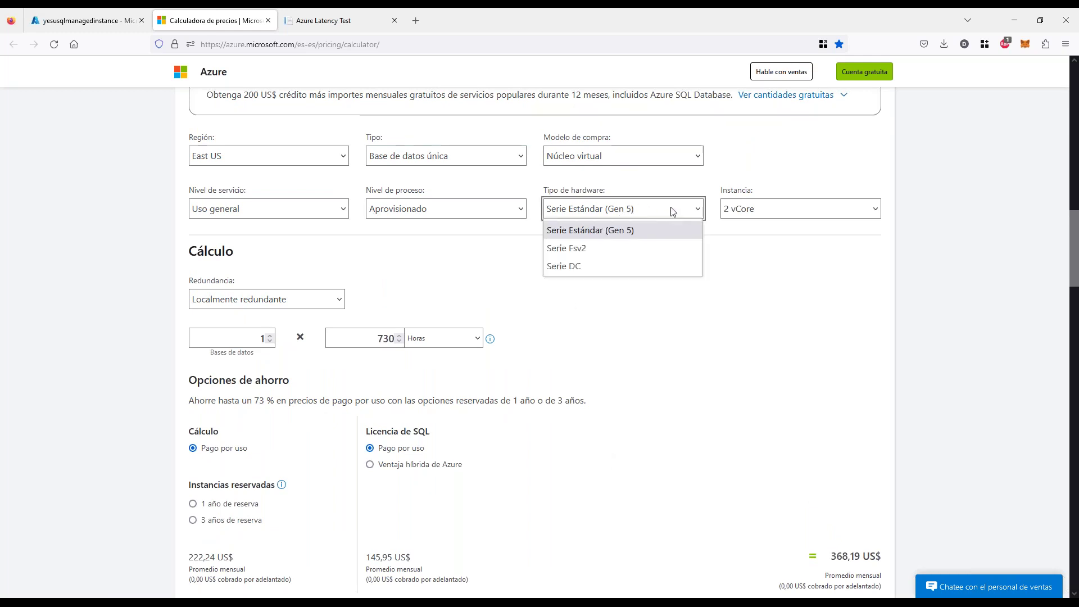
left_click(673, 211)
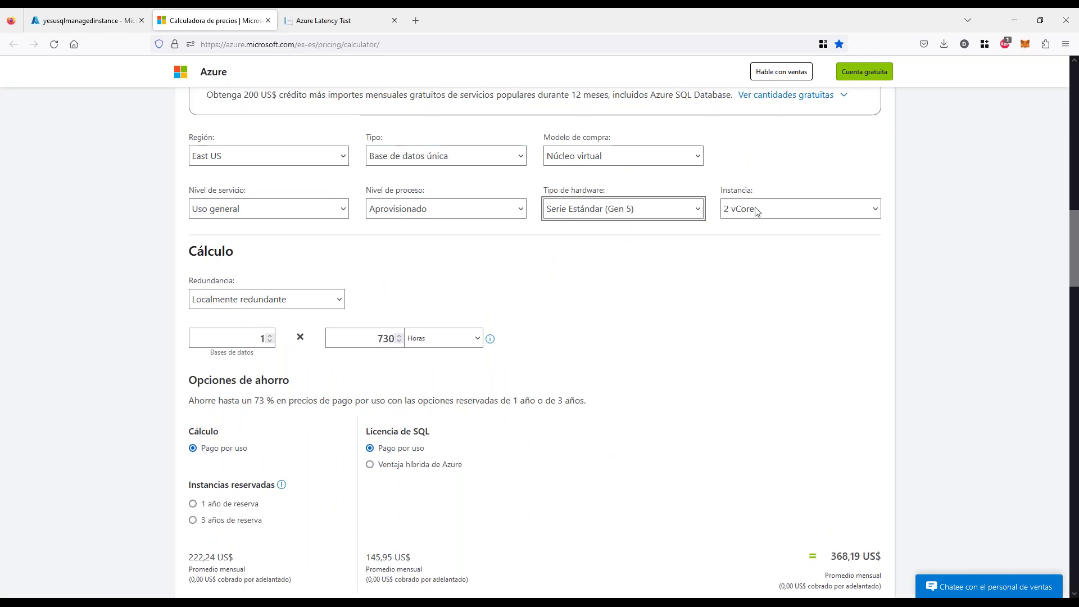
left_click(756, 211)
left_click(756, 229)
left_click(643, 216)
left_click(582, 250)
left_click(746, 216)
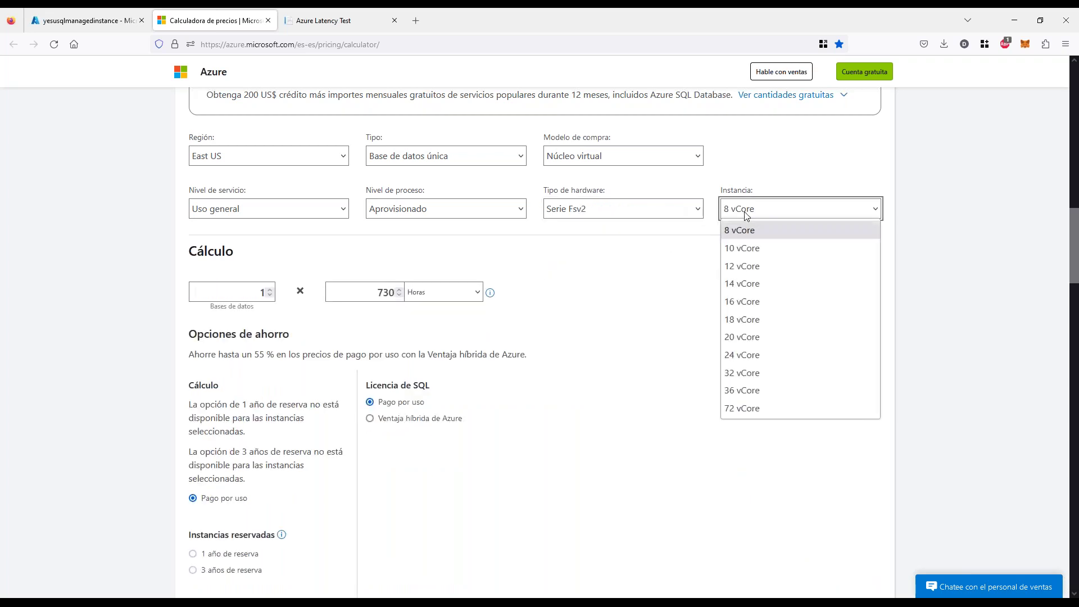
Switch the hardware type to Serie DC with a 2 vCore instance and check its monthly compute cost.
left_click(591, 214)
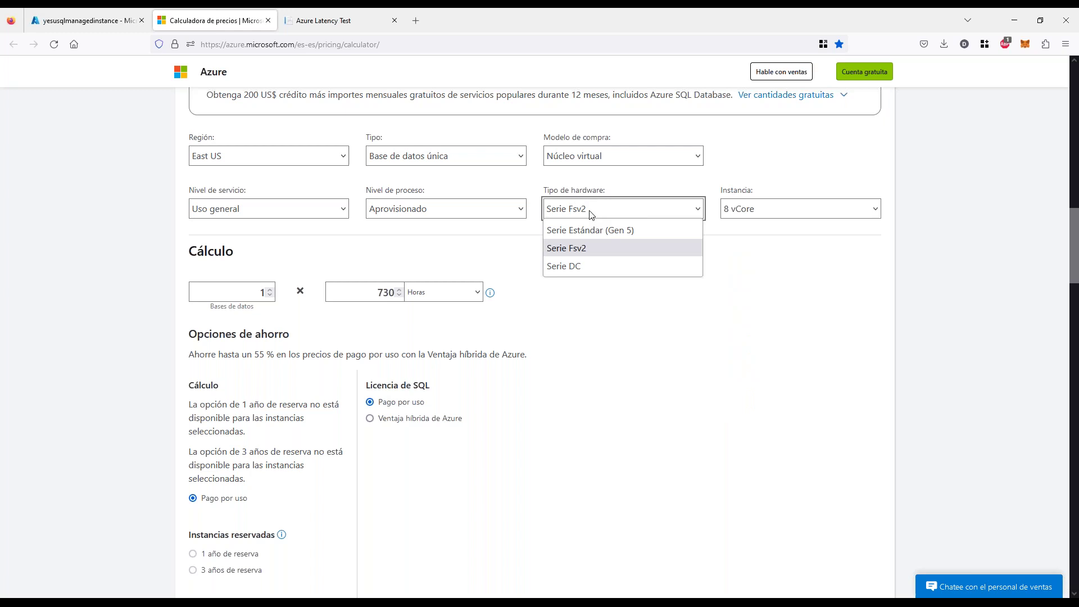
left_click(579, 267)
left_click(741, 211)
left_click(739, 231)
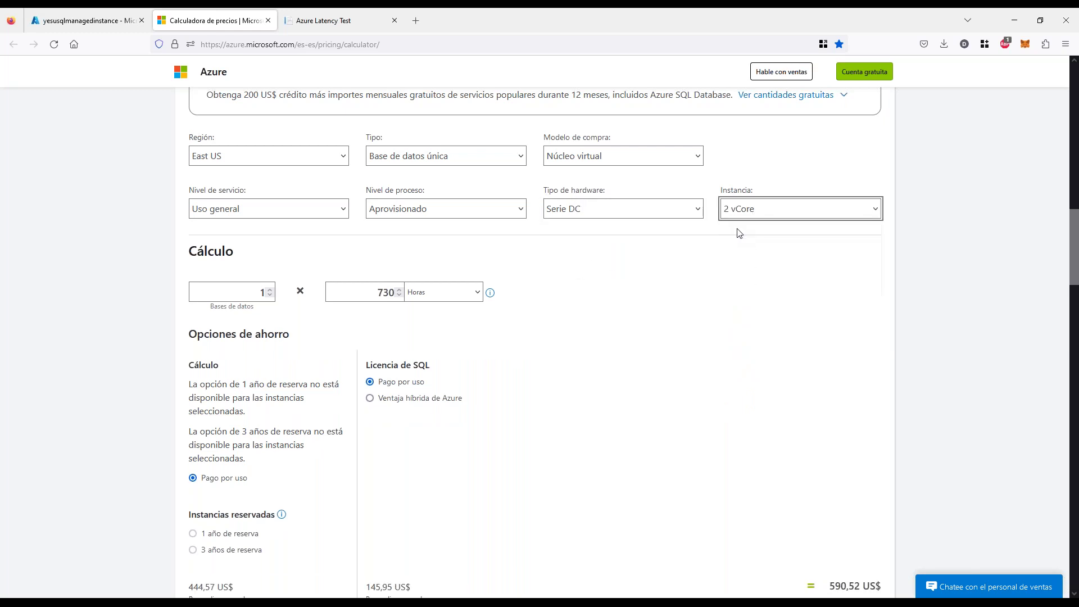
left_click(708, 330)
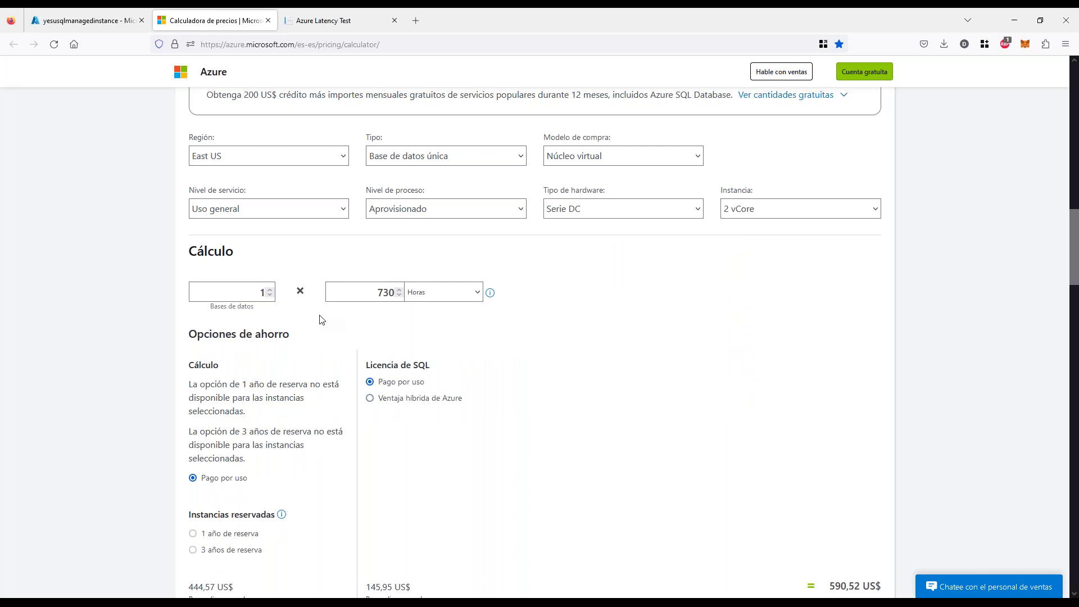
scroll(392, 351, "down", 2)
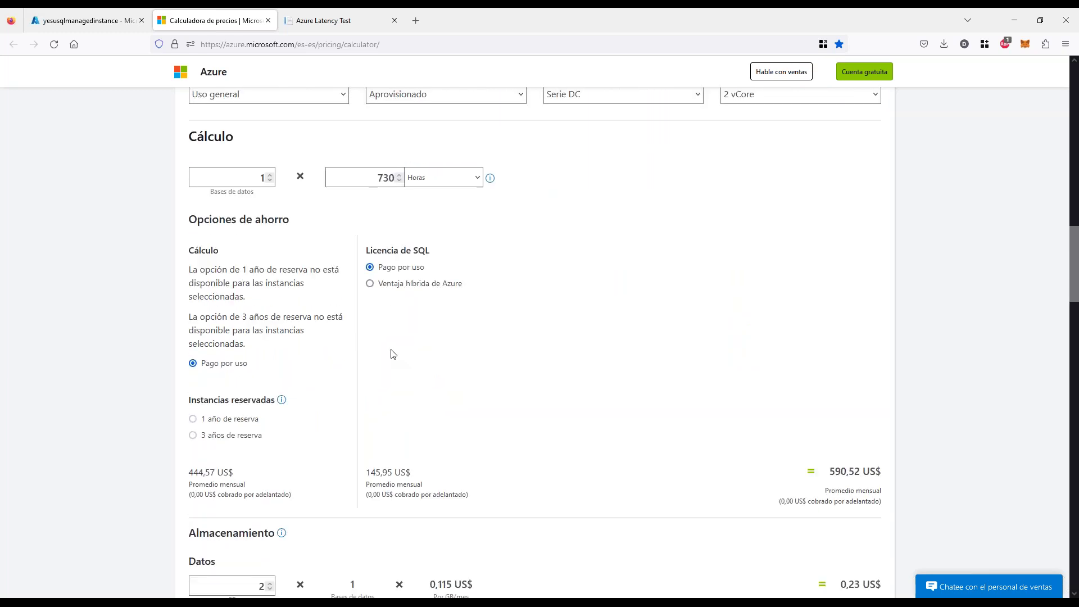
double_click(832, 471)
scroll(752, 410, "up", 2)
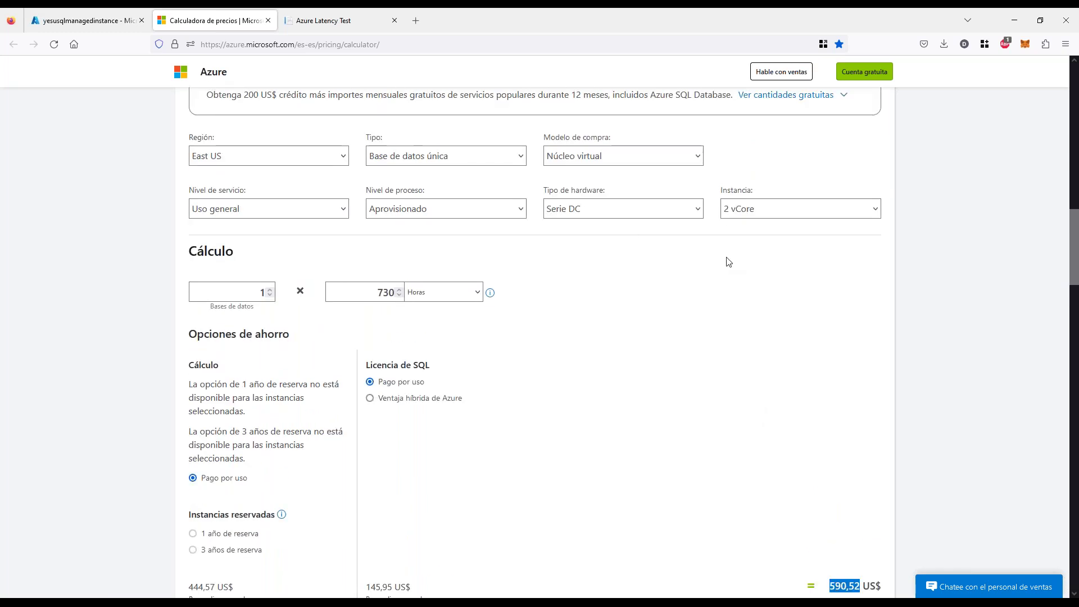
Set the hardware type back to Serie Estándar (Gen 5) and check its monthly compute cost.
left_click(641, 209)
left_click(615, 230)
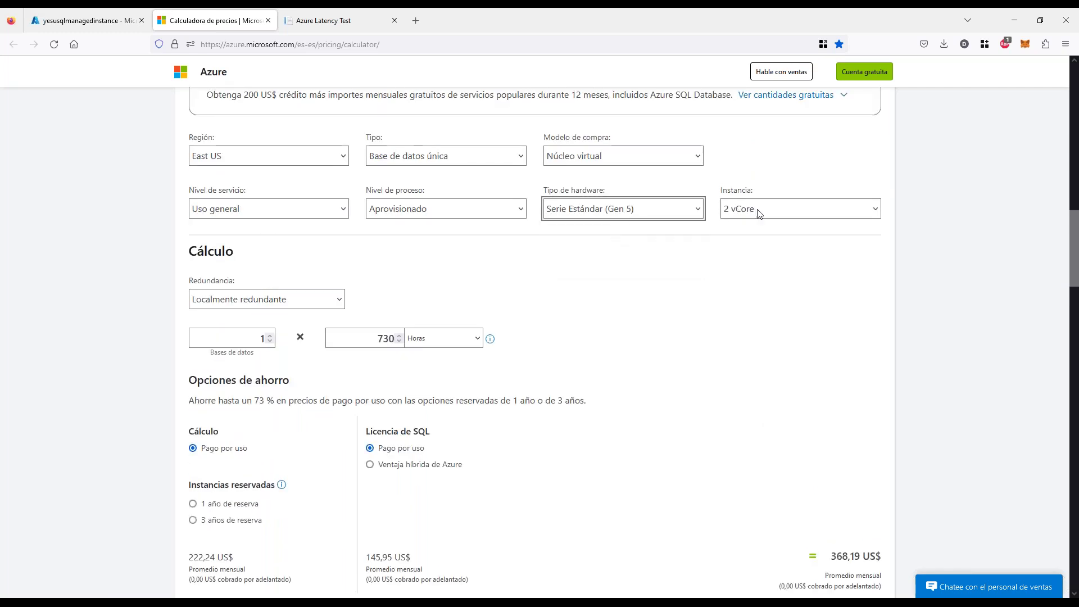
left_click_drag(831, 556, 856, 556)
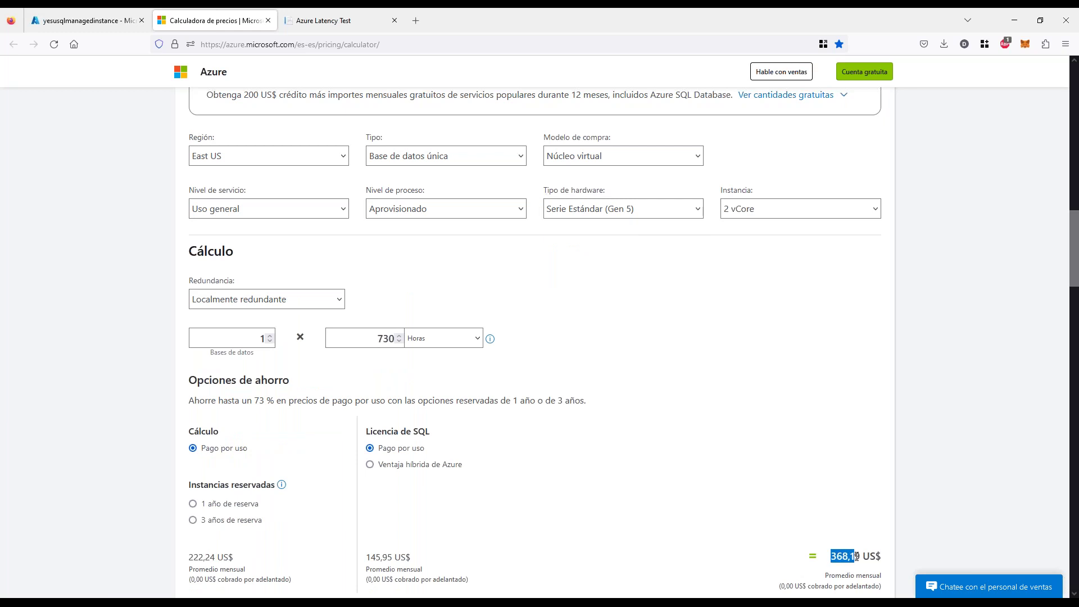
left_click(618, 265)
Review the compute redundancy options, keeping Localmente redundante.
scroll(562, 400, "down", 2)
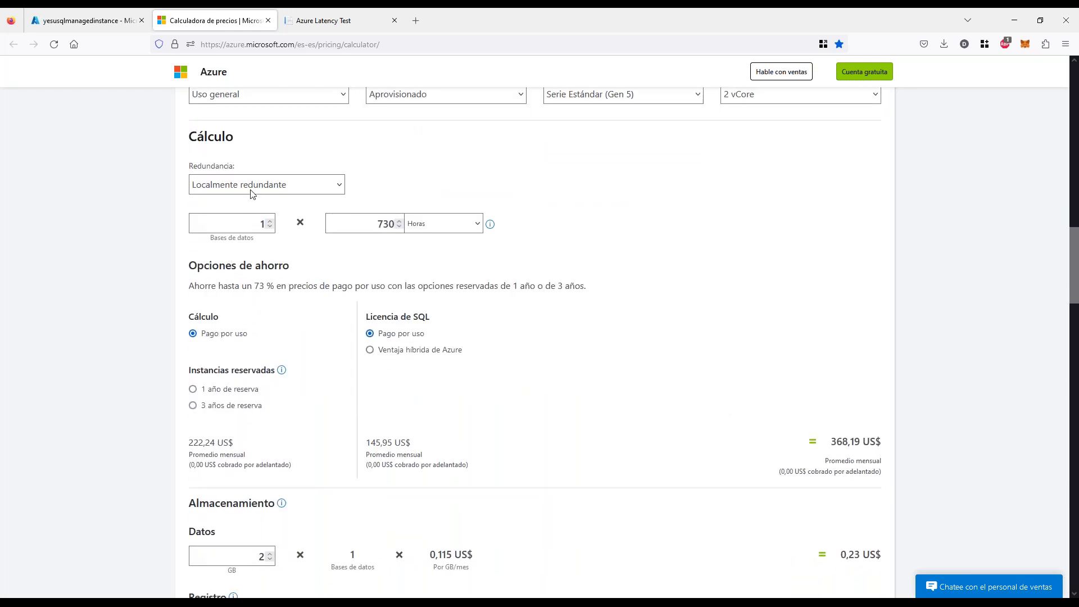
scroll(243, 221, "up", 1)
key("Tab")
left_click(113, 393)
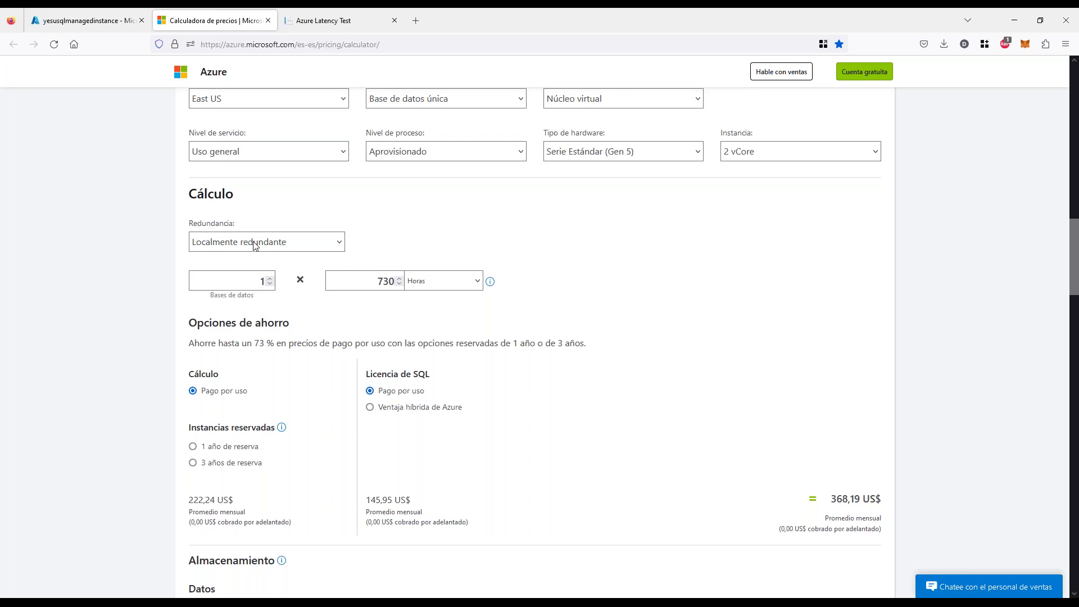
left_click(328, 244)
left_click(329, 244)
left_click(159, 436)
Set the database's data storage to 10 GB.
scroll(392, 376, "down", 4)
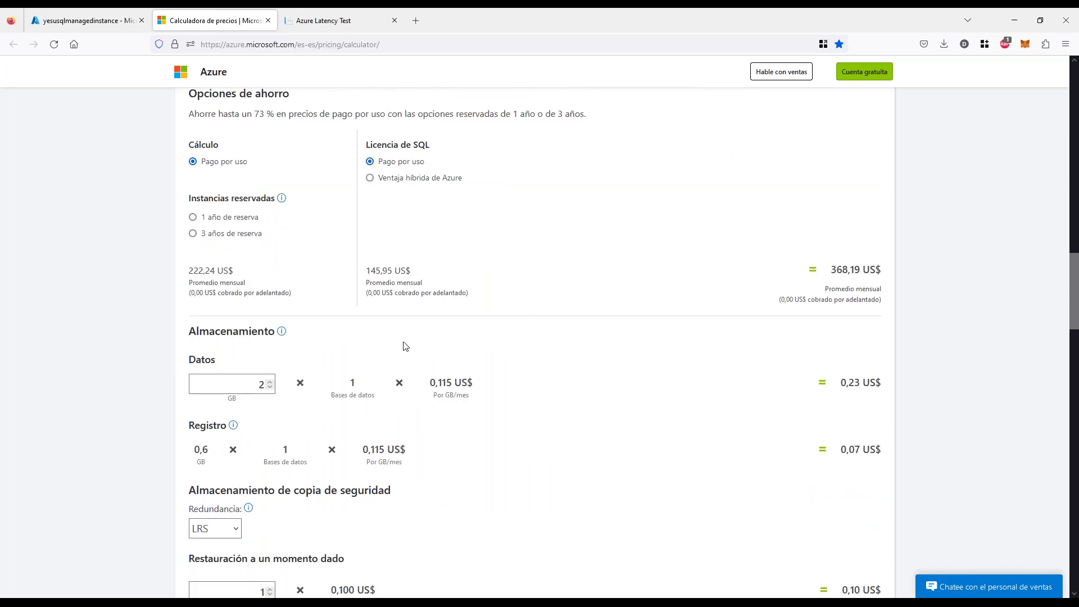
scroll(400, 349, "down", 2)
left_click(270, 268)
left_click(270, 267)
left_click(270, 267)
left_click(270, 268)
left_click(270, 267)
left_click(270, 268)
left_click(270, 268)
left_click(270, 268)
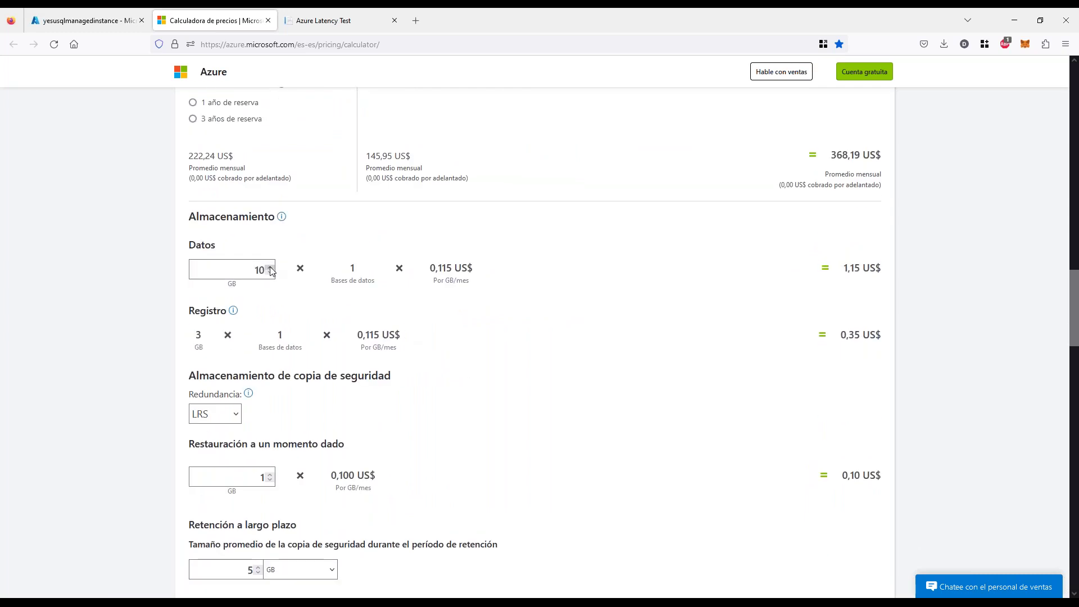
Compare the data storage amount with the log (Registro) storage and check the log's cost.
double_click(246, 270)
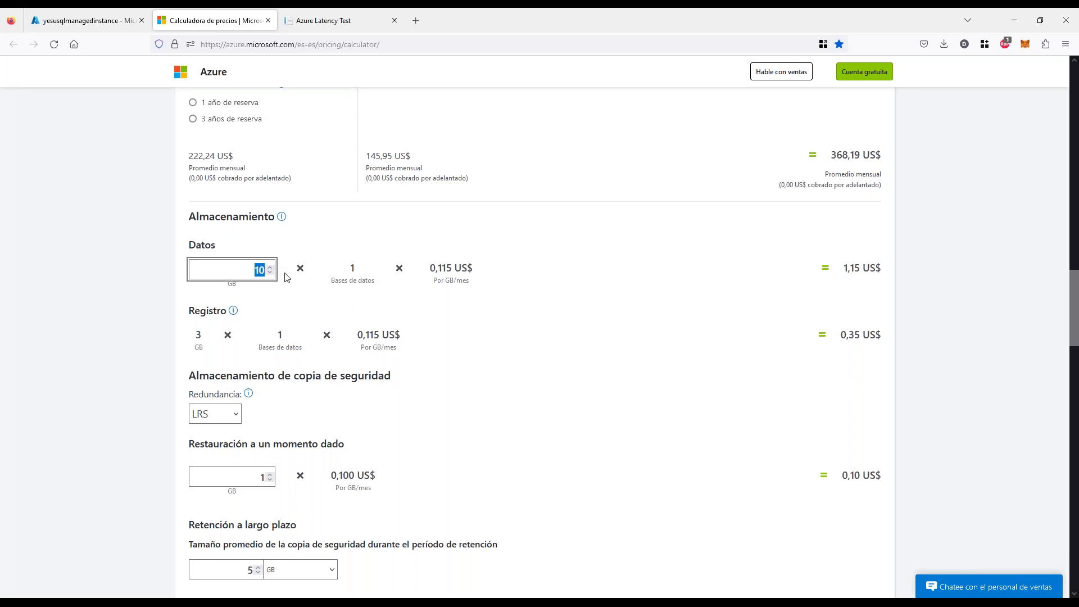
left_click_drag(191, 308, 225, 310)
left_click(139, 340)
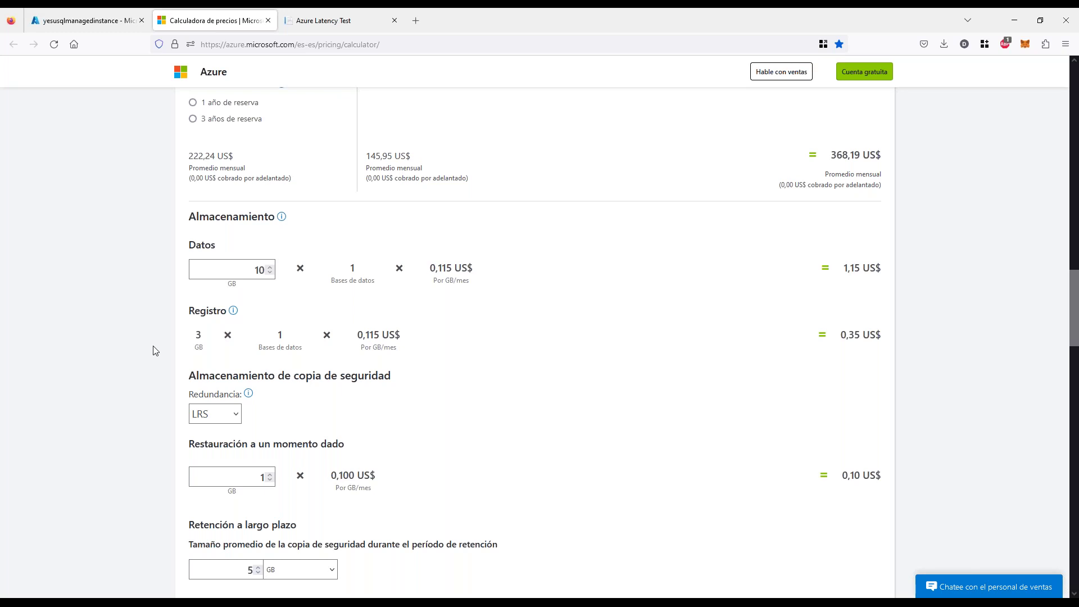
scroll(152, 349, "up", 1)
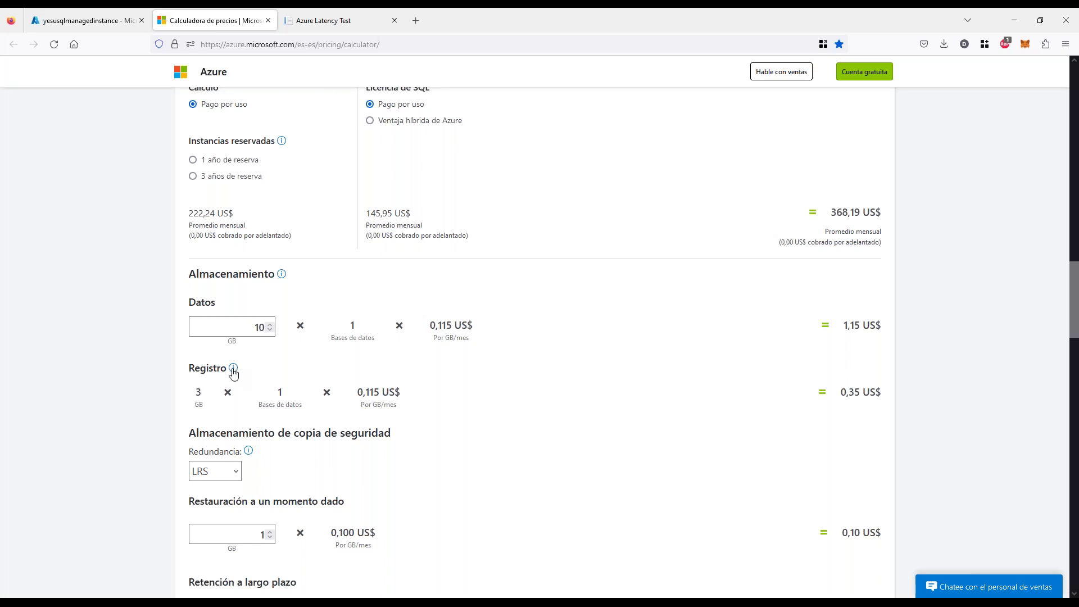
double_click(259, 327)
left_click(152, 378)
left_click_drag(838, 392, 861, 392)
left_click(658, 402)
Examine the backup storage and long-term retention settings and the database's total monthly cost.
scroll(647, 397, "down", 4)
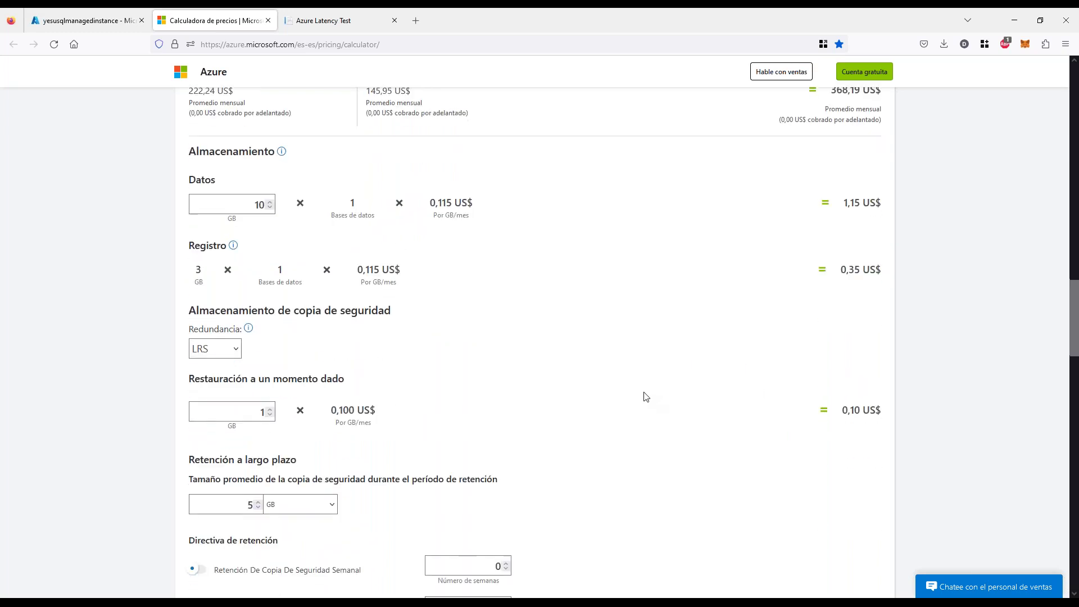
double_click(260, 304)
left_click(681, 389)
scroll(597, 386, "down", 3)
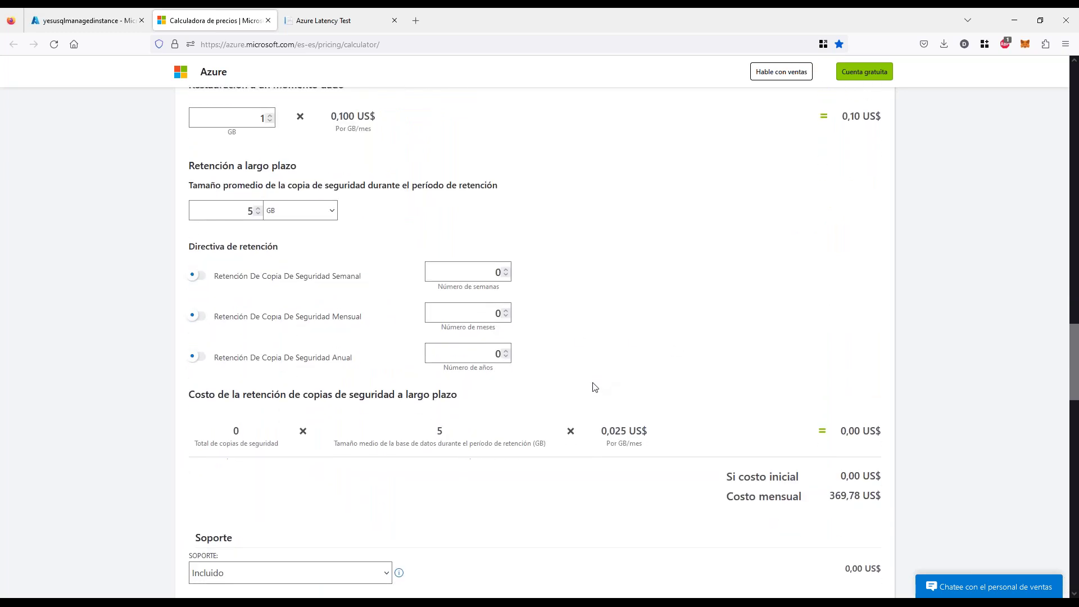
scroll(595, 387, "down", 3)
triple_click(832, 339)
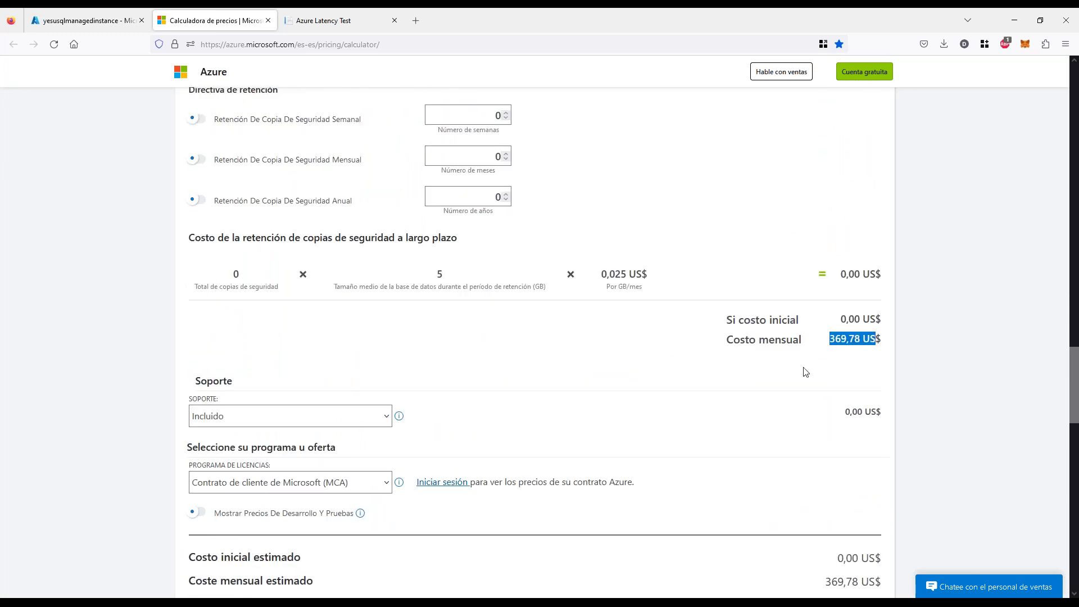
left_click(804, 368)
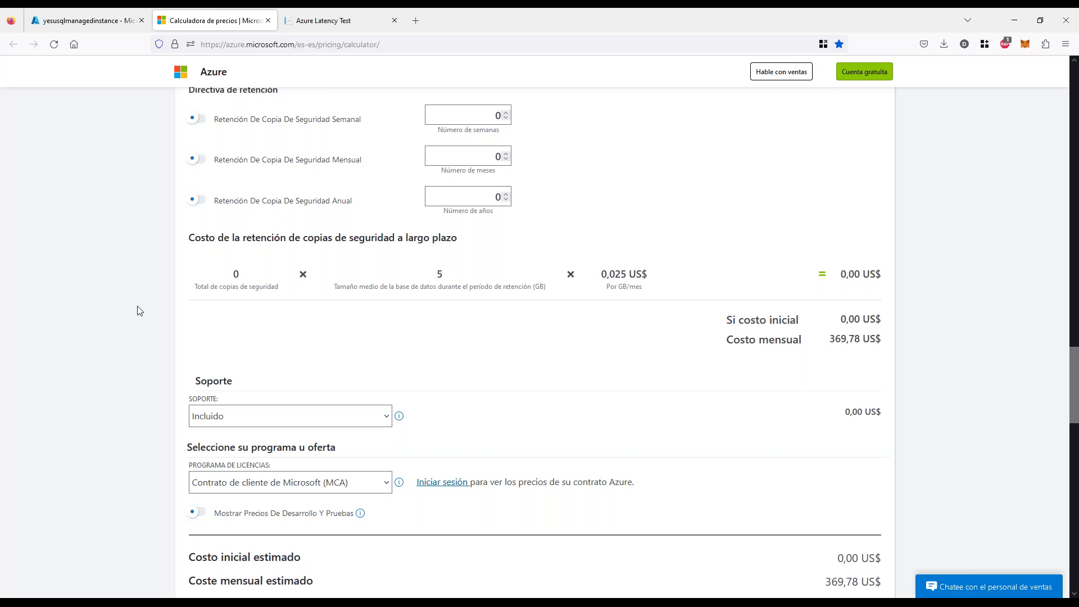
Review the vCore estimate again from the tier and instance settings through compute to data and log storage.
scroll(135, 332, "up", 4)
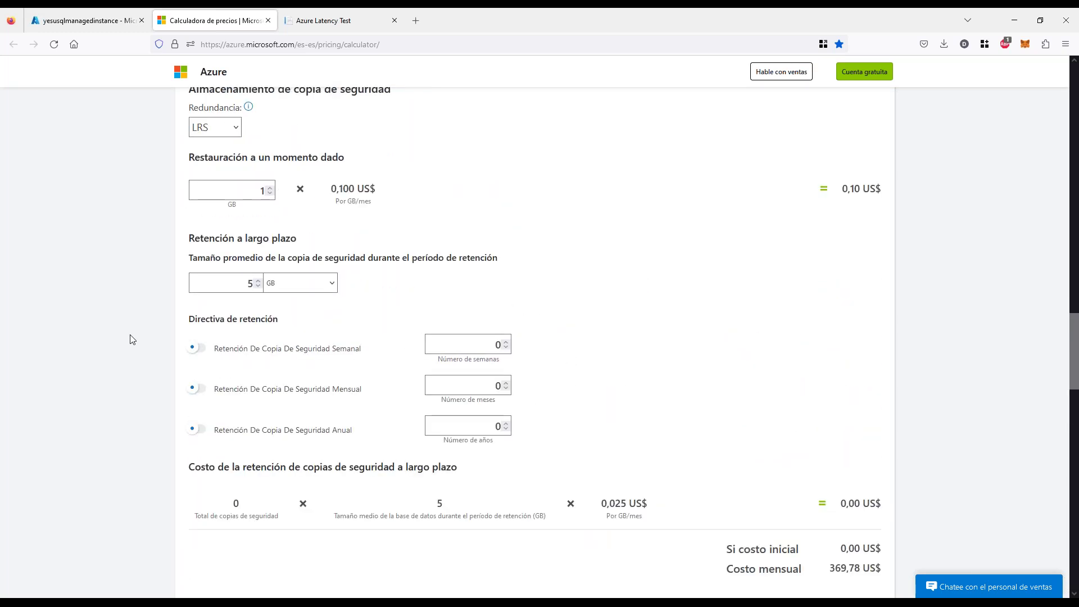
scroll(132, 339, "up", 7)
scroll(132, 339, "up", 8)
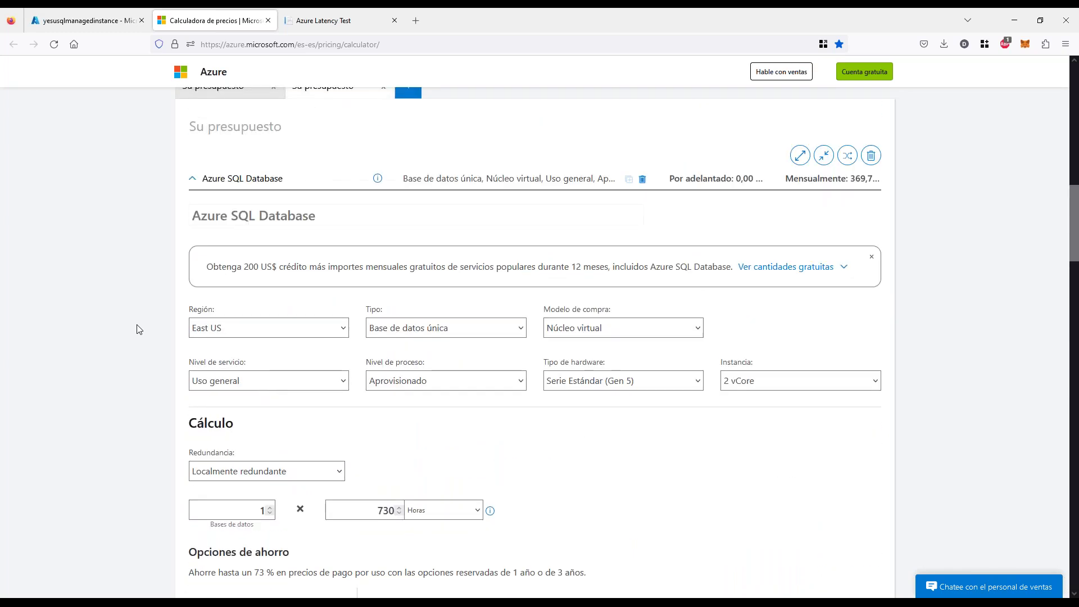
scroll(153, 345, "down", 4)
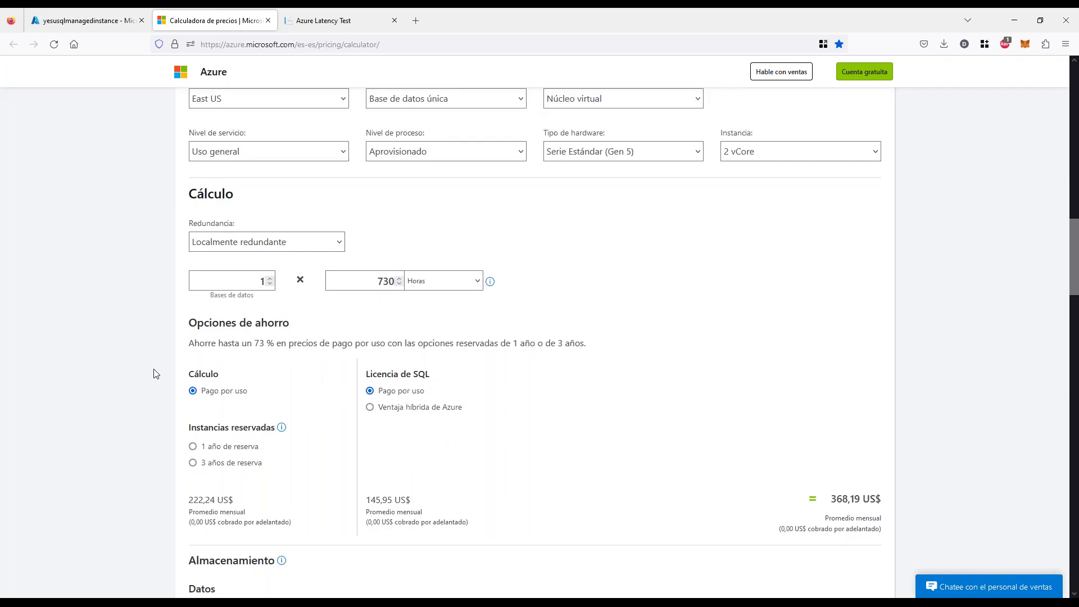
scroll(155, 374, "up", 1)
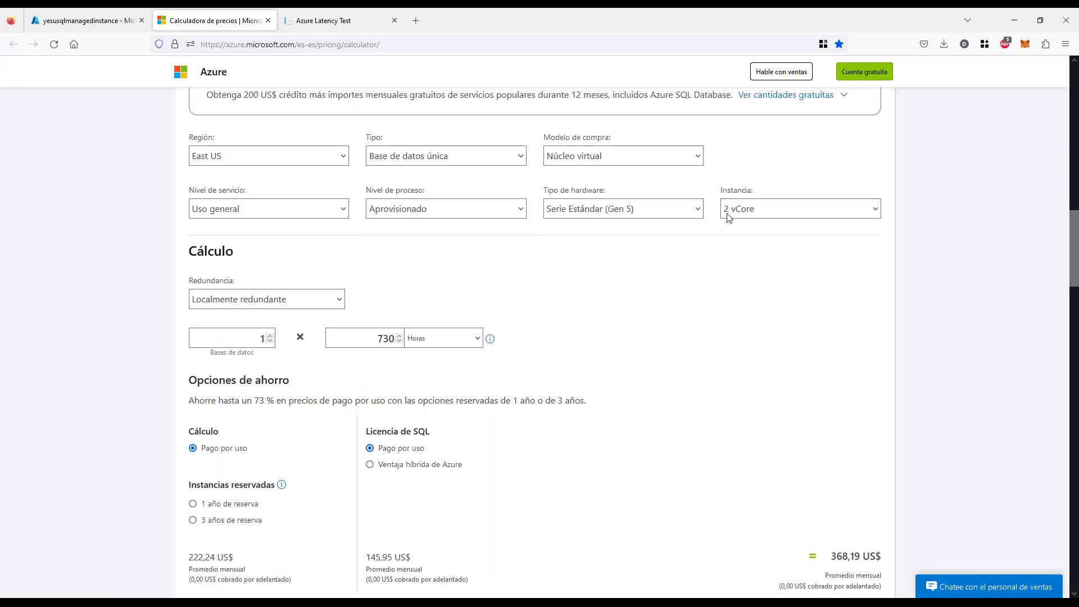
scroll(356, 341, "down", 1)
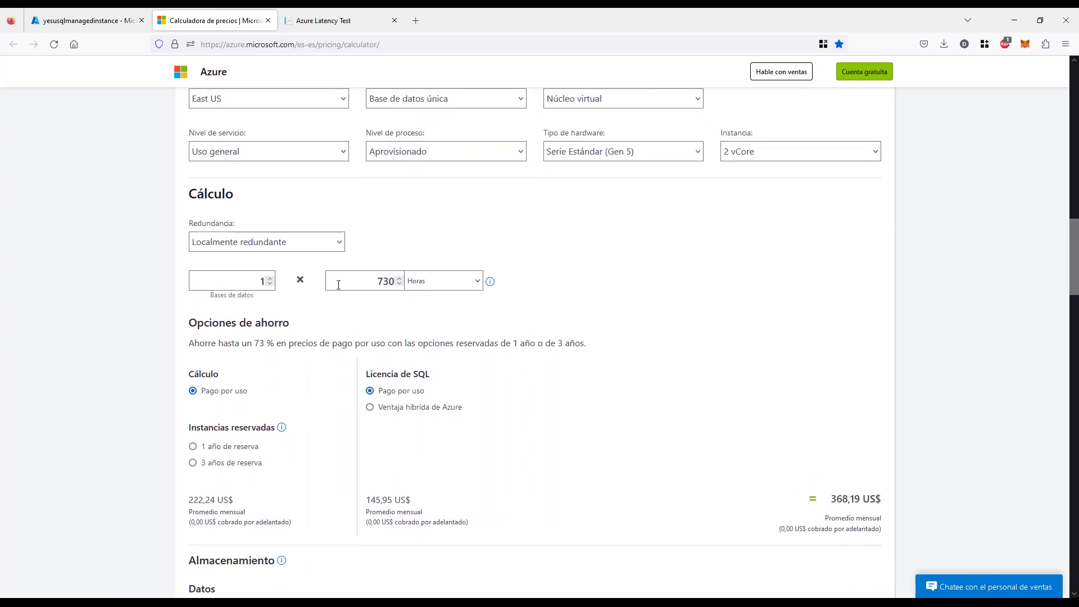
double_click(247, 281)
scroll(462, 266, "up", 3)
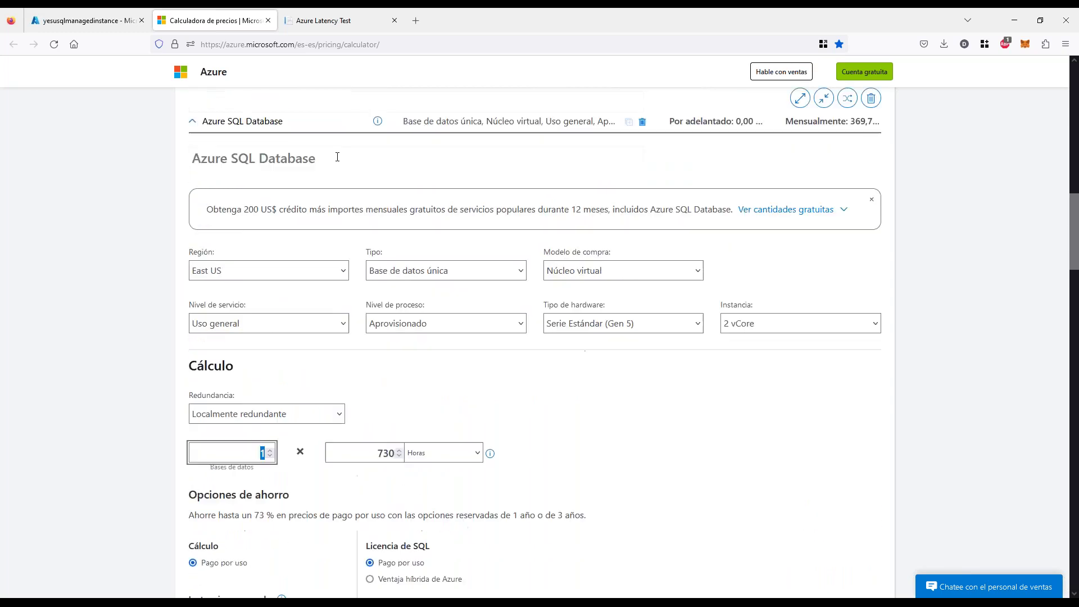
scroll(312, 361, "down", 4)
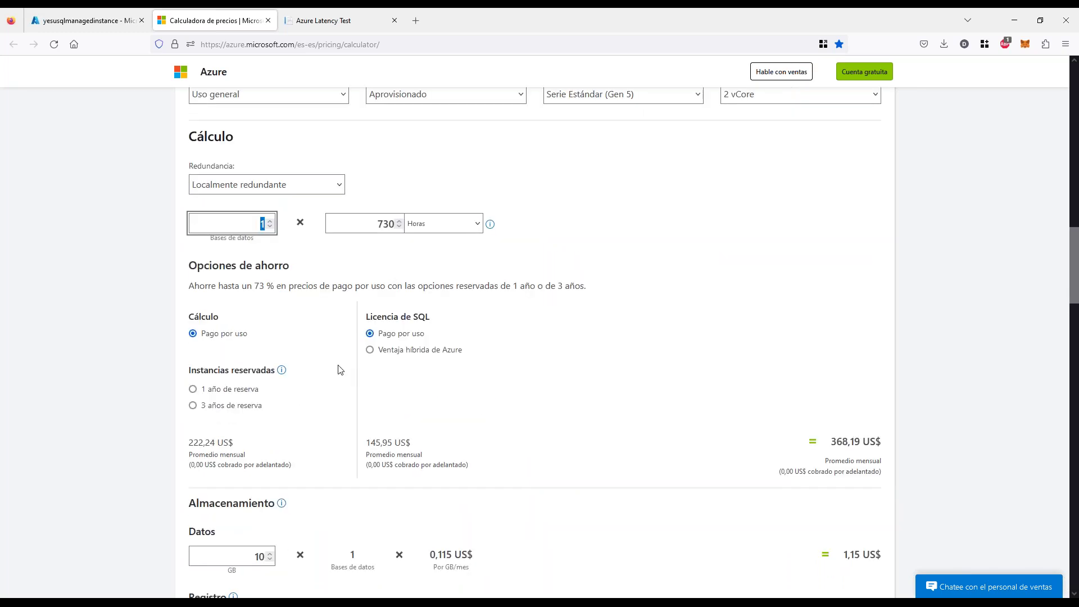
scroll(340, 370, "down", 4)
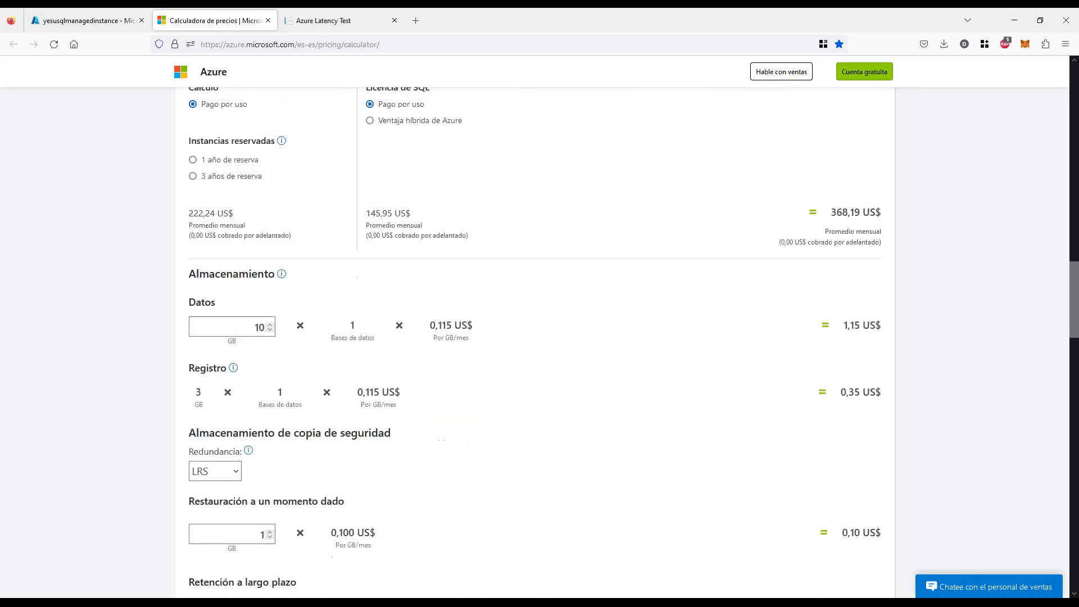
double_click(250, 328)
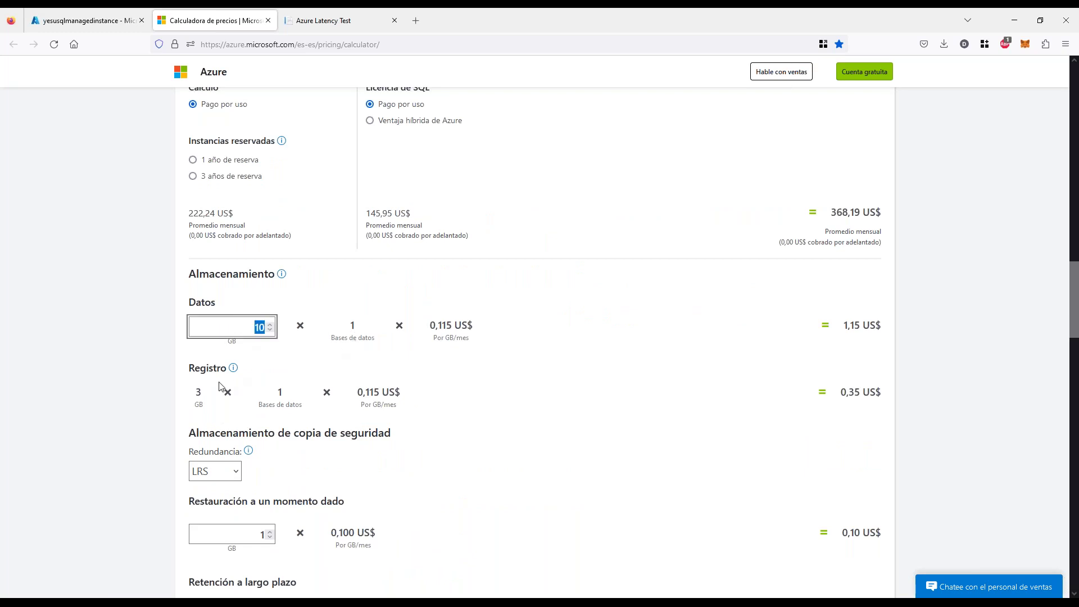
double_click(195, 368)
left_click(141, 386)
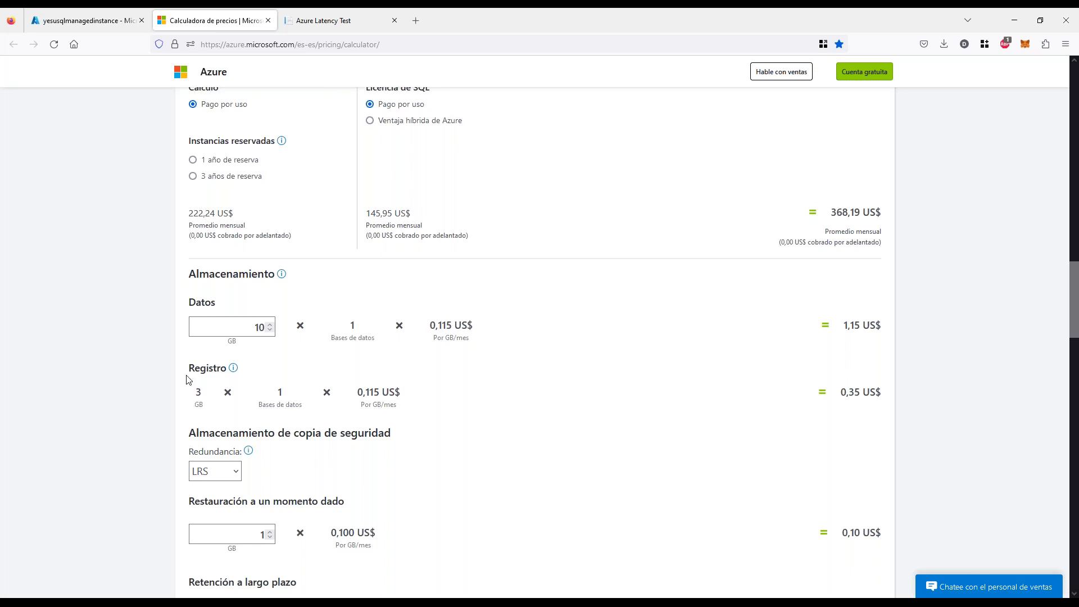
Set the database's data storage to 20 GB and check the estimated monthly cost.
left_click(270, 325)
left_click(270, 324)
left_click(270, 325)
left_click(270, 324)
left_click(270, 324)
left_click(271, 326)
left_click(270, 326)
left_click(270, 326)
left_click(271, 326)
left_click(271, 326)
scroll(156, 396, "down", 4)
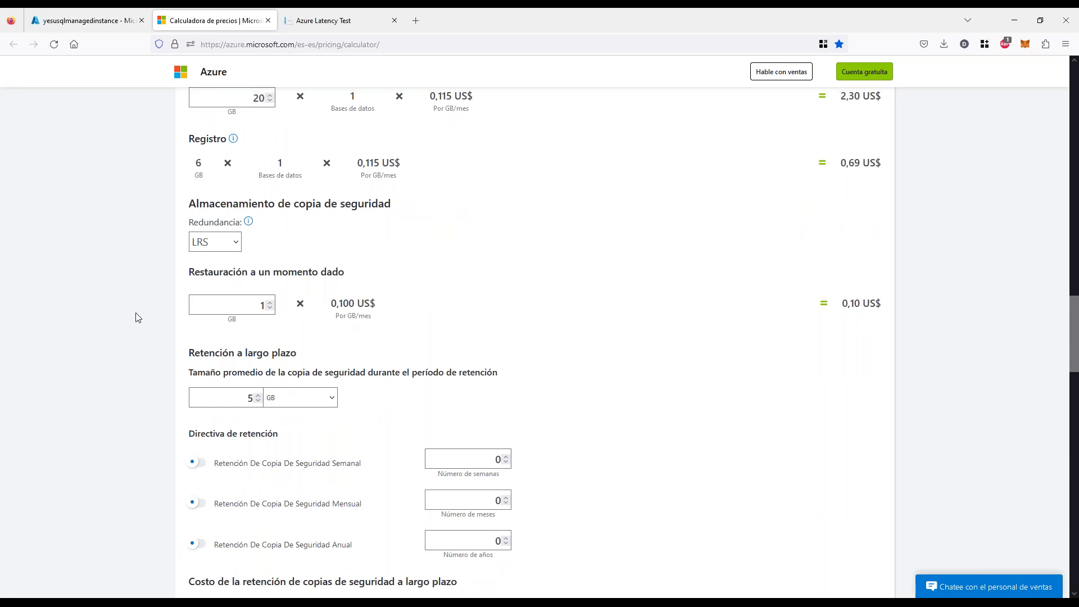
scroll(121, 340, "down", 2)
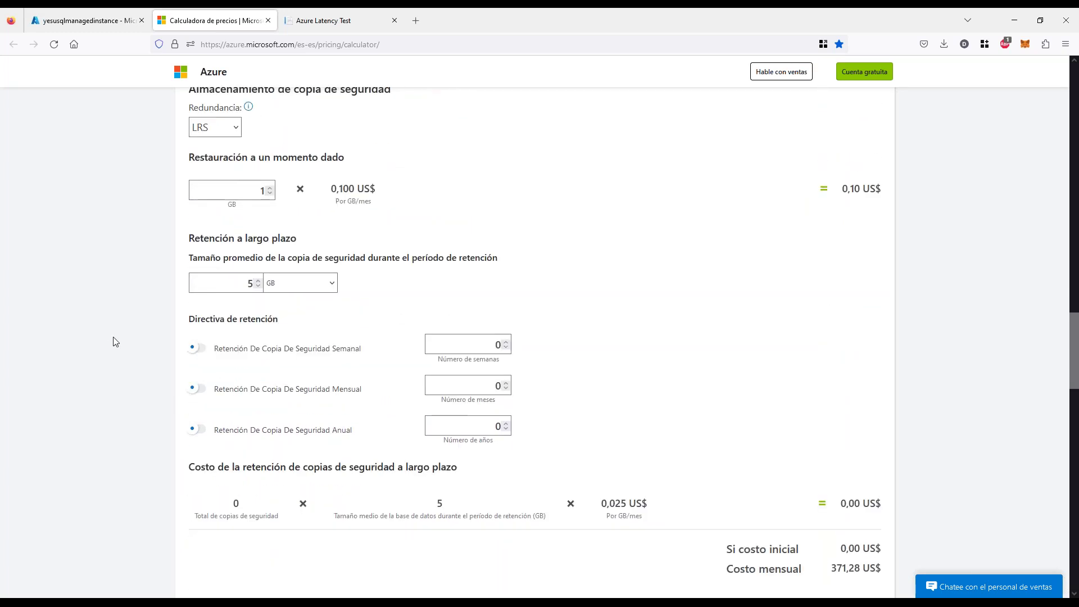
scroll(124, 345, "down", 3)
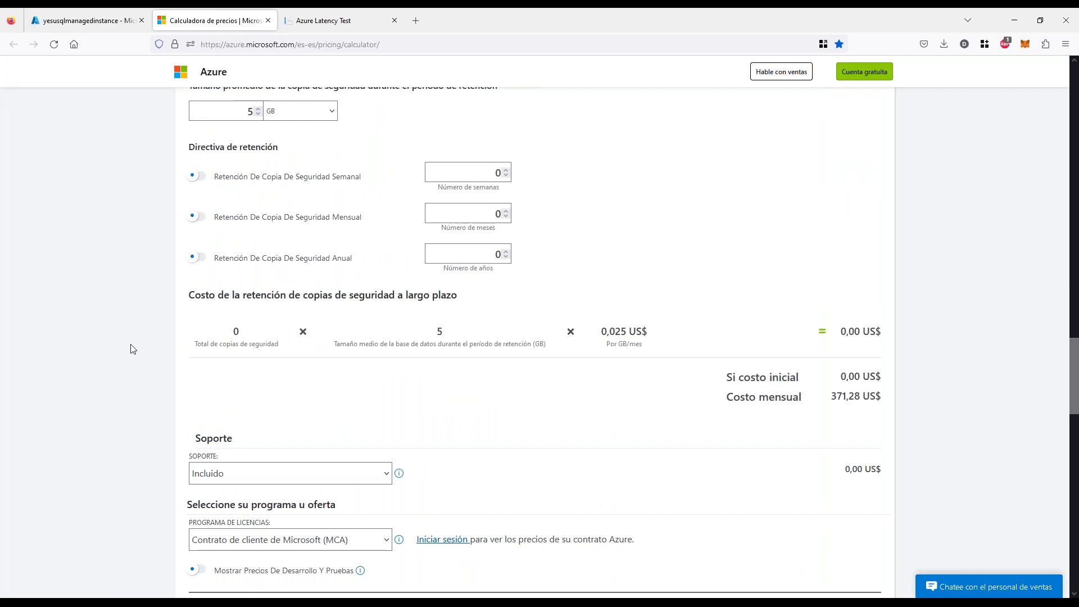
scroll(133, 349, "down", 2)
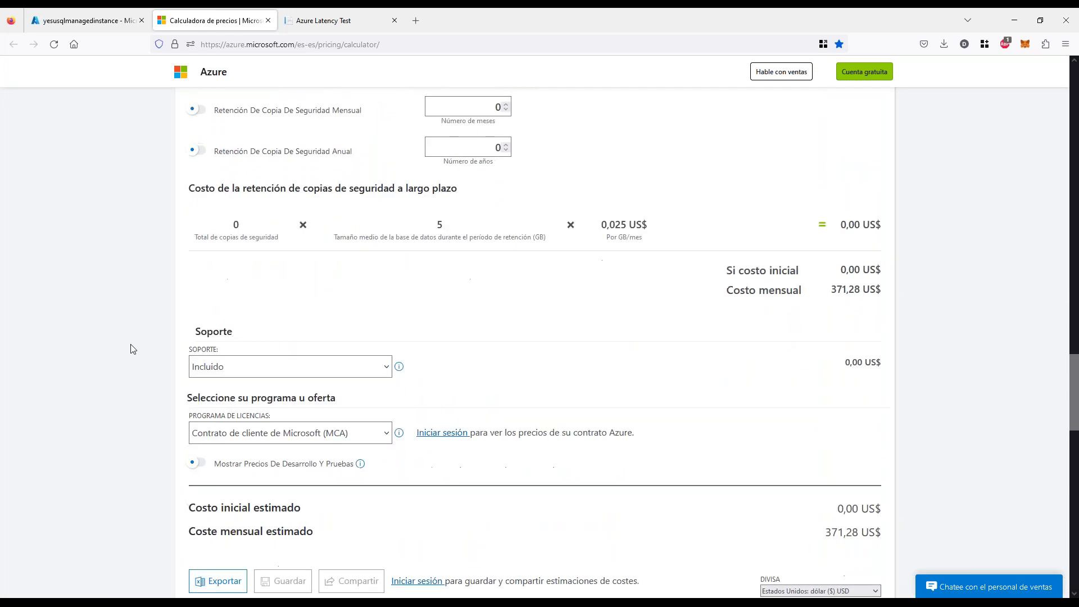
Check the estimated monthly cost and switch the Azure SQL Database purchase model to DTU.
left_click_drag(824, 525, 863, 526)
left_click(151, 400)
scroll(184, 392, "up", 1)
scroll(183, 393, "up", 20)
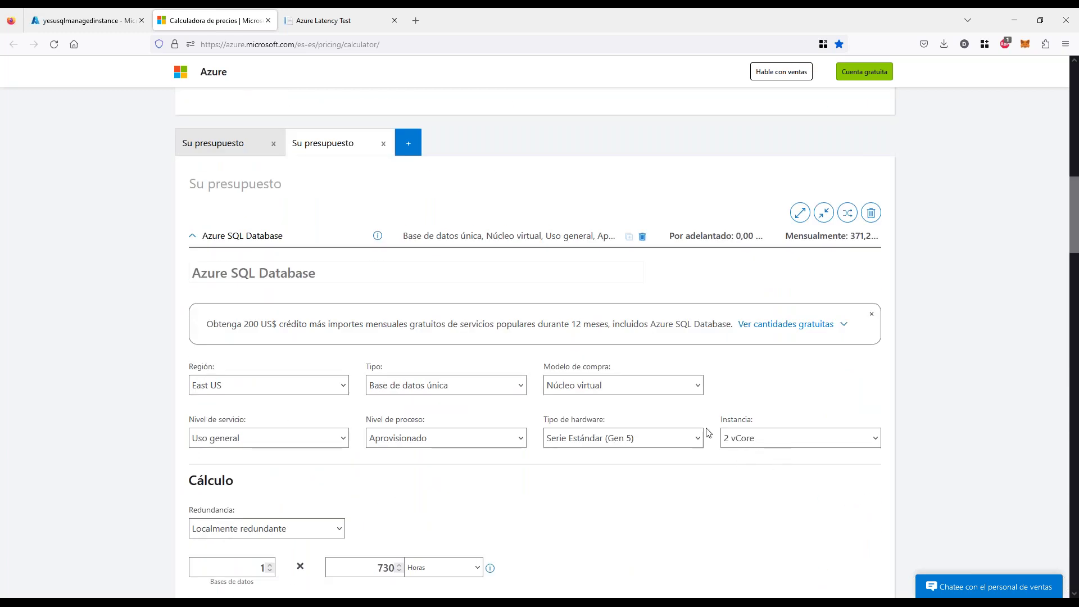
left_click(615, 389)
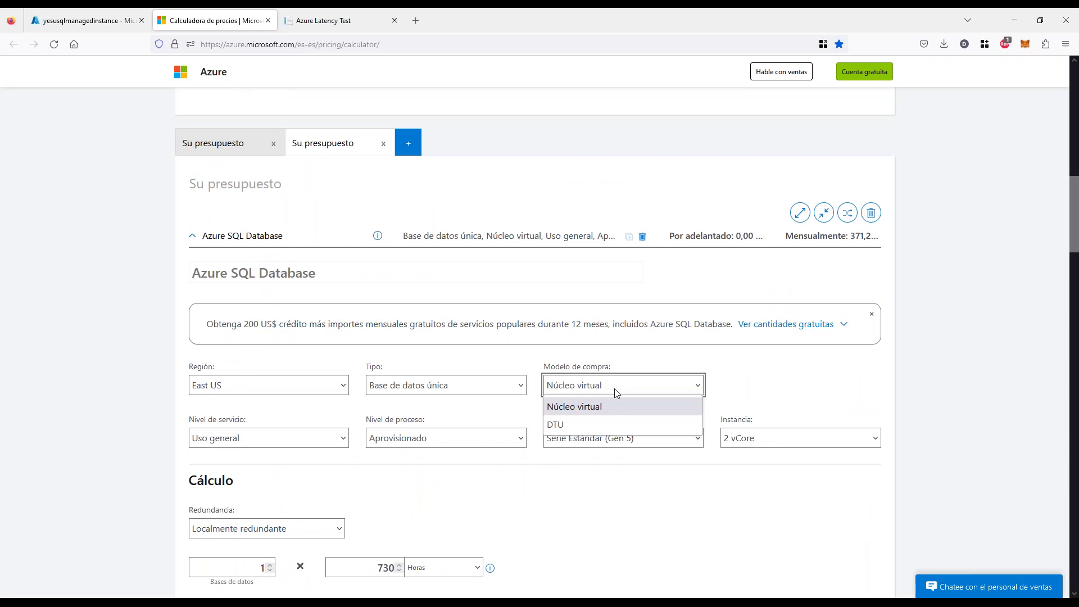
left_click(593, 423)
left_click(594, 425)
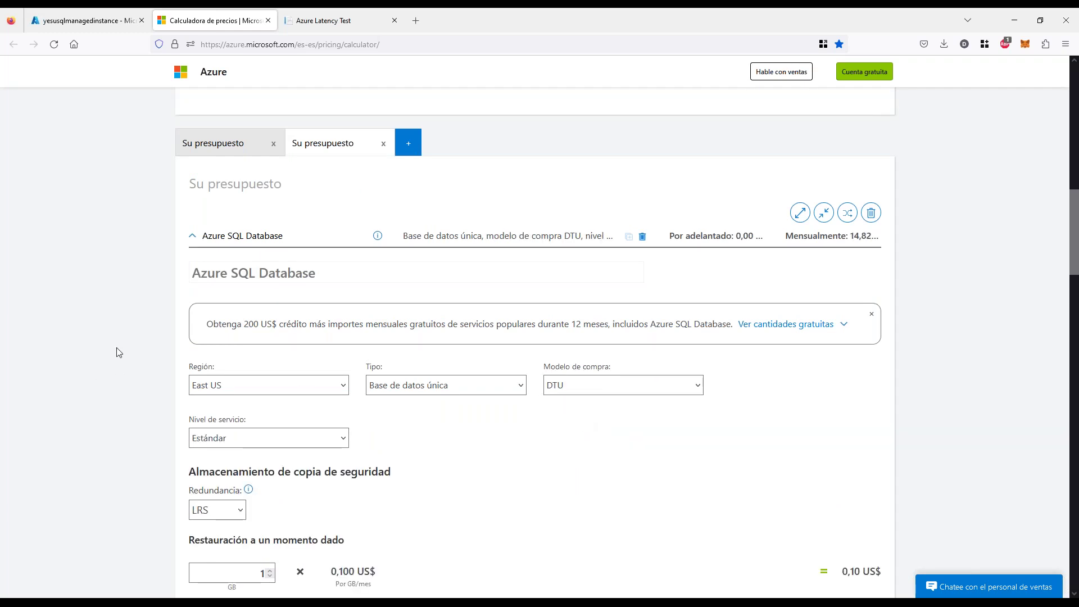
Switch to the Azure portal and start a new resource group named SQL-PaaS2.
key("ctrl+Page_Up")
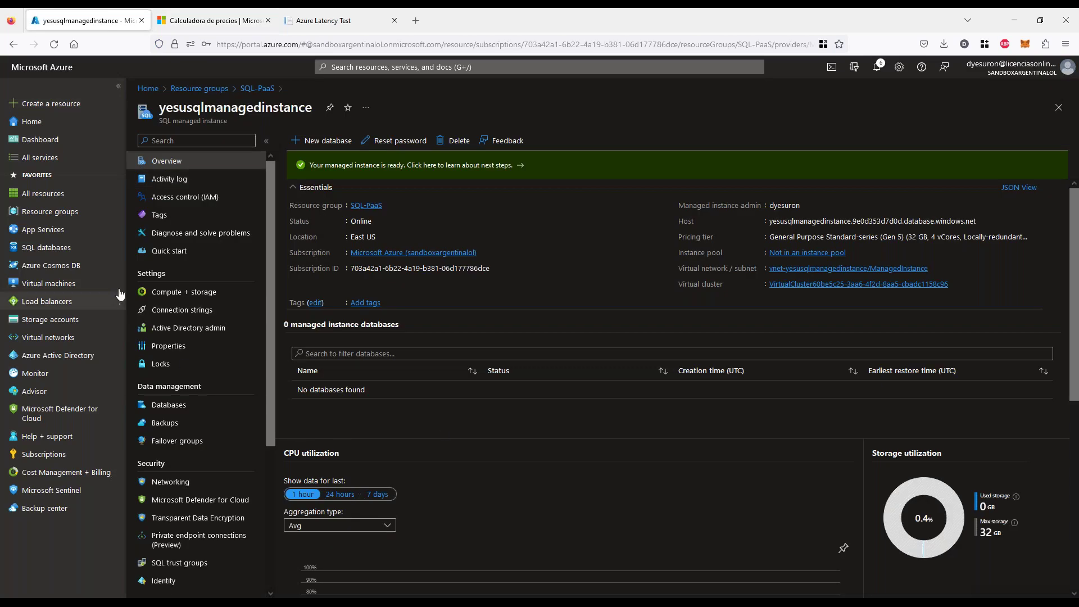
left_click(53, 212)
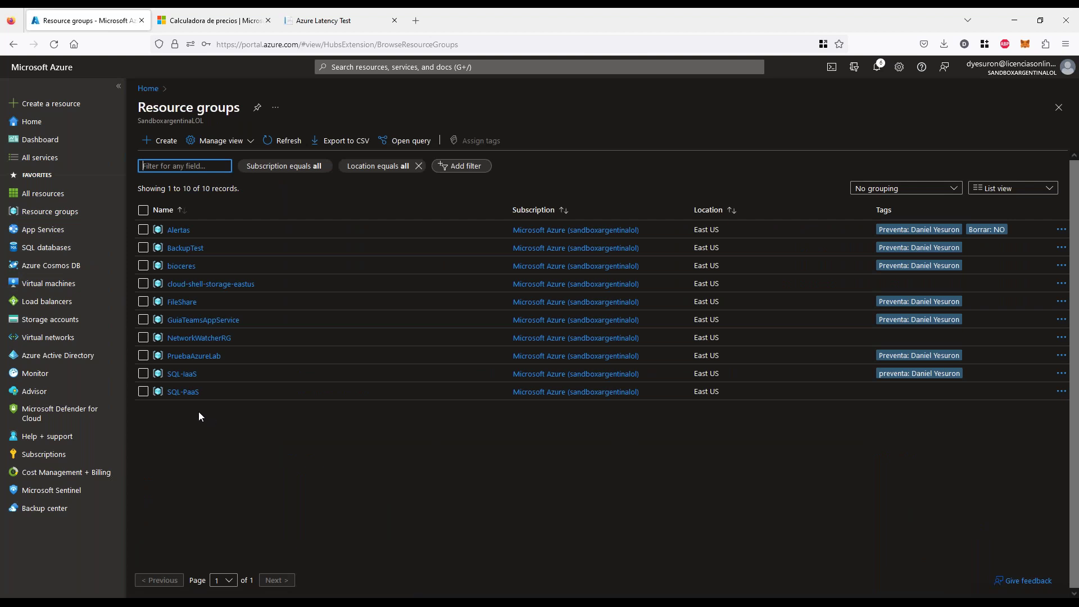
left_click(150, 141)
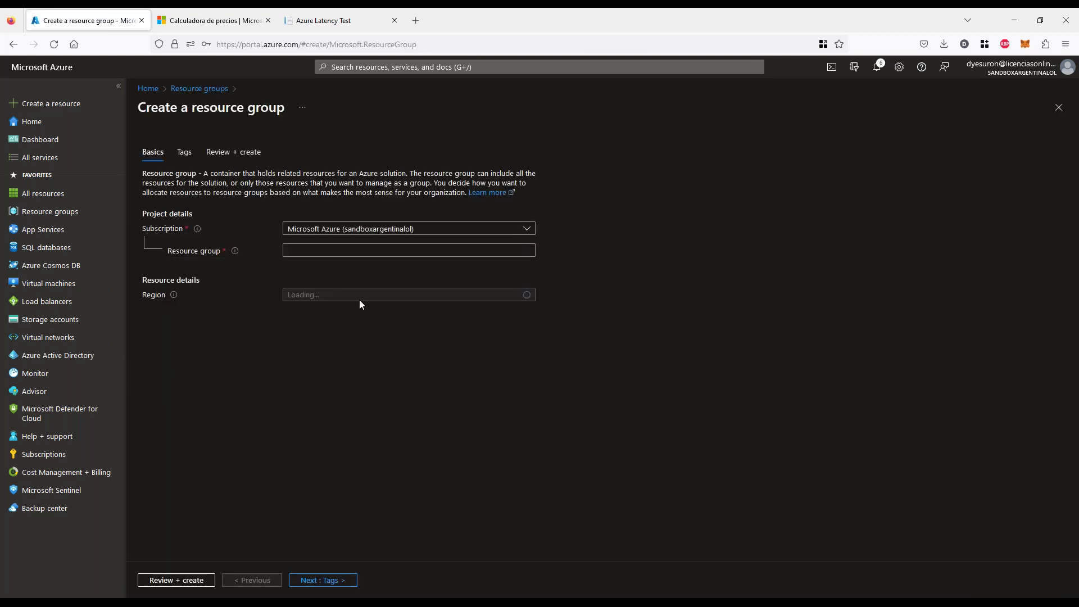
type("SQL-PaaS2")
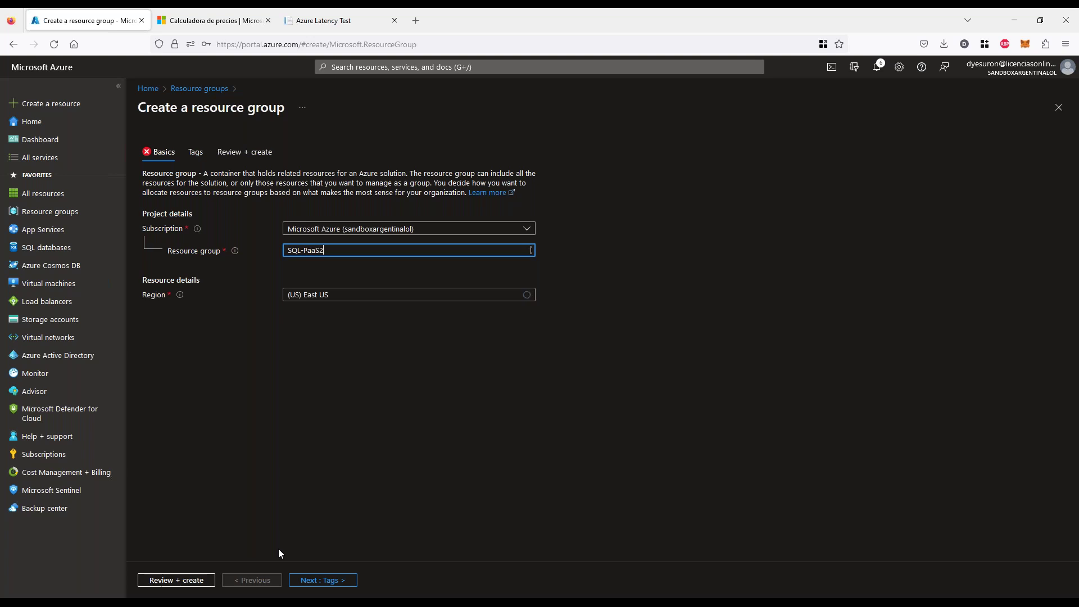
Tag the resource group with preventa and the presales contact's name, and create it.
left_click(326, 580)
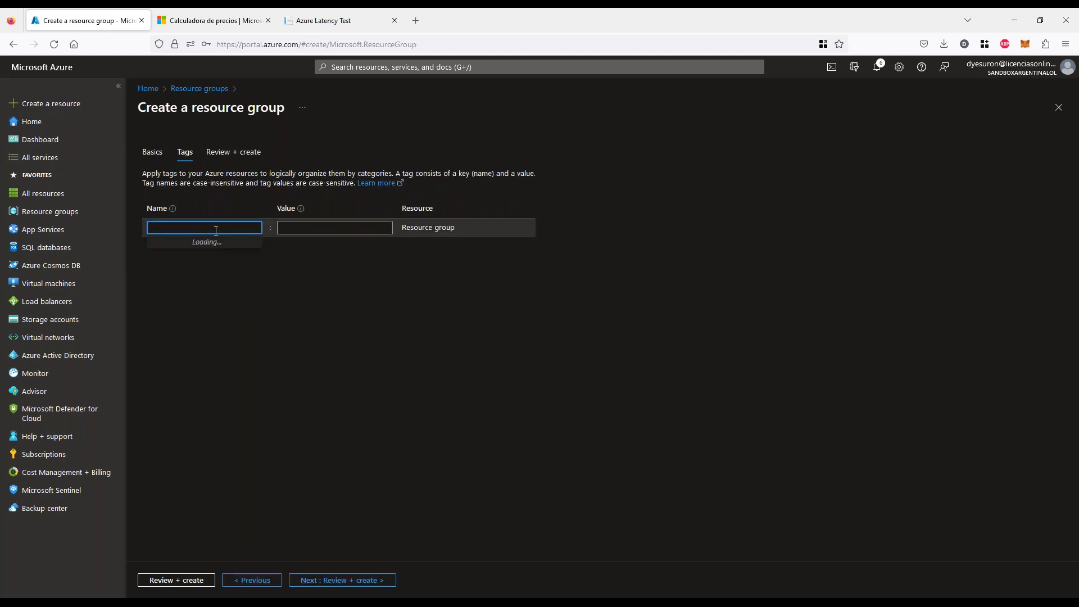
left_click(201, 282)
left_click(335, 225)
left_click(308, 244)
left_click(299, 455)
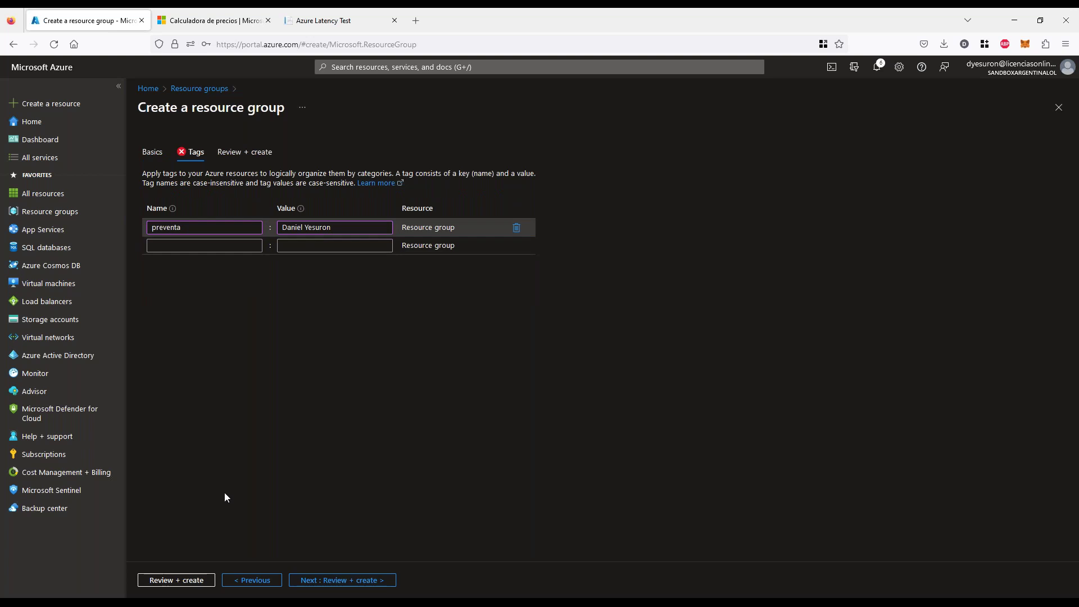
left_click(170, 581)
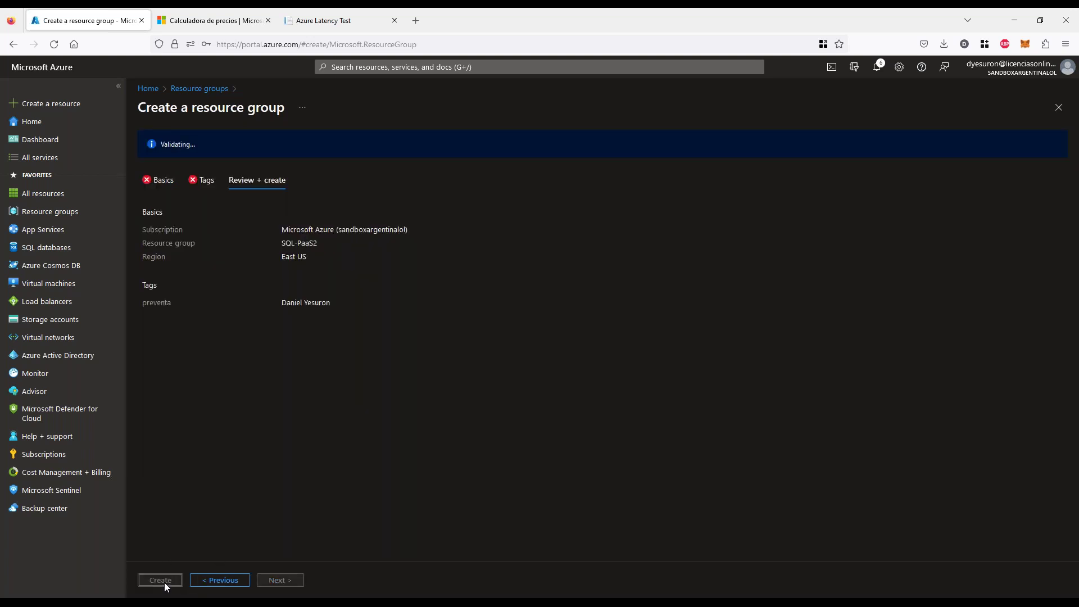
left_click(165, 581)
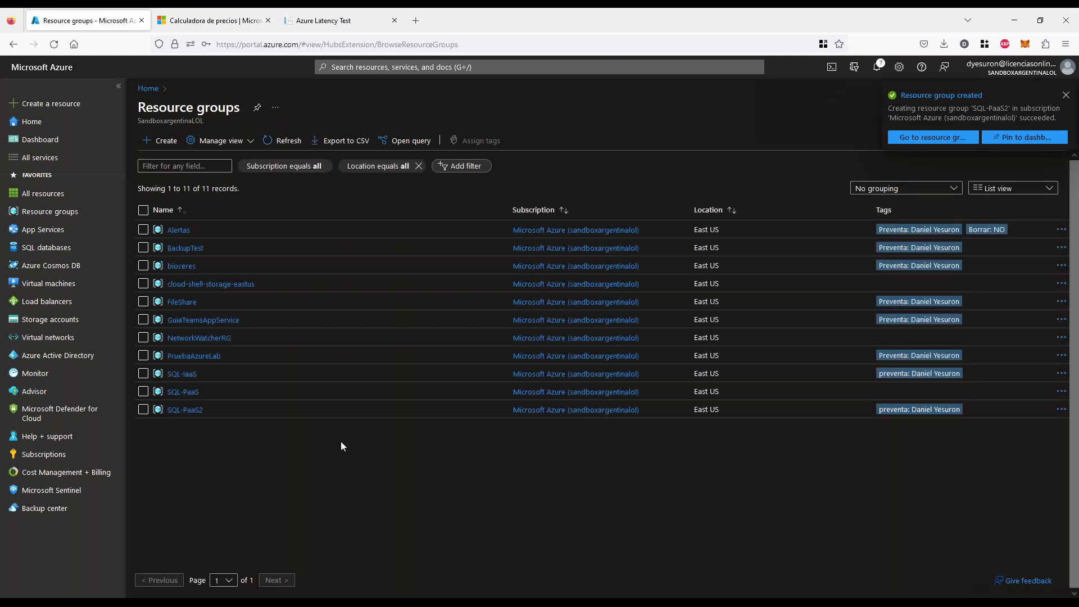
Open the SQL-PaaS2 resource group and search the Marketplace for "sql" to add a resource.
left_click(186, 411)
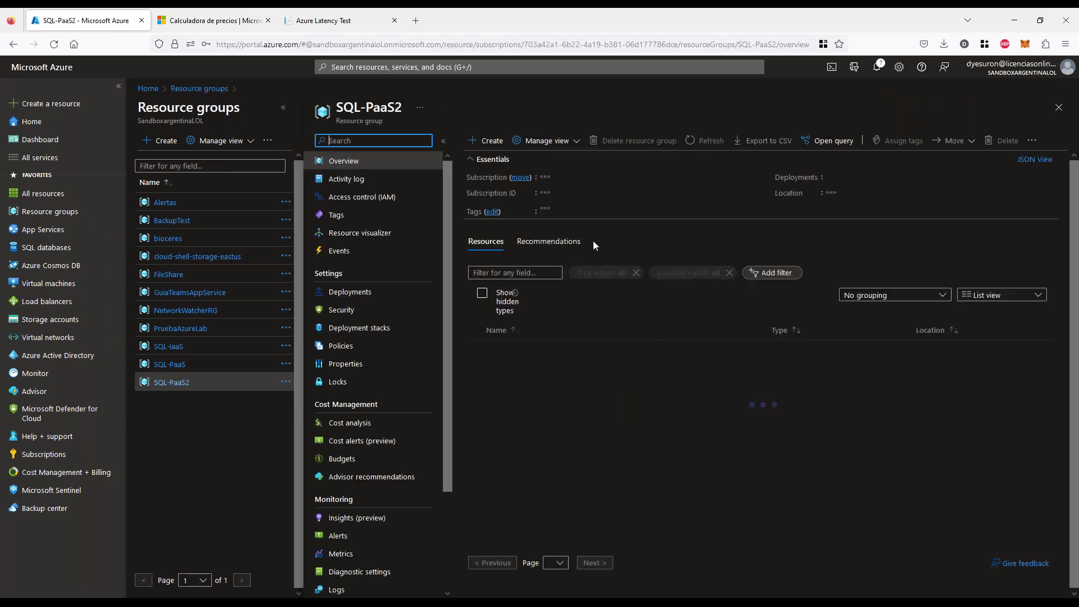
left_click(489, 141)
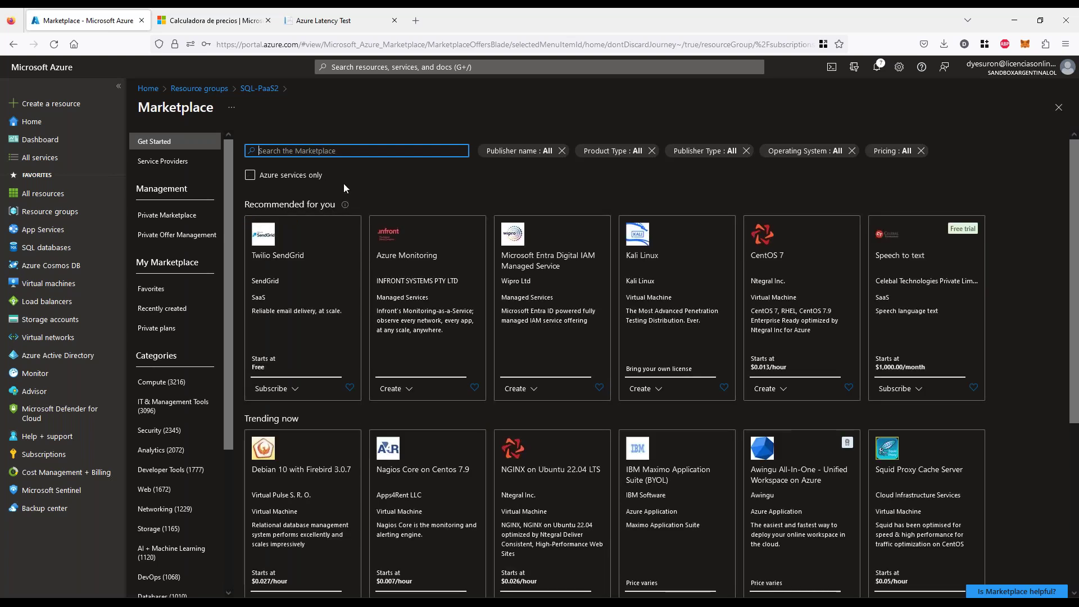
type("sql")
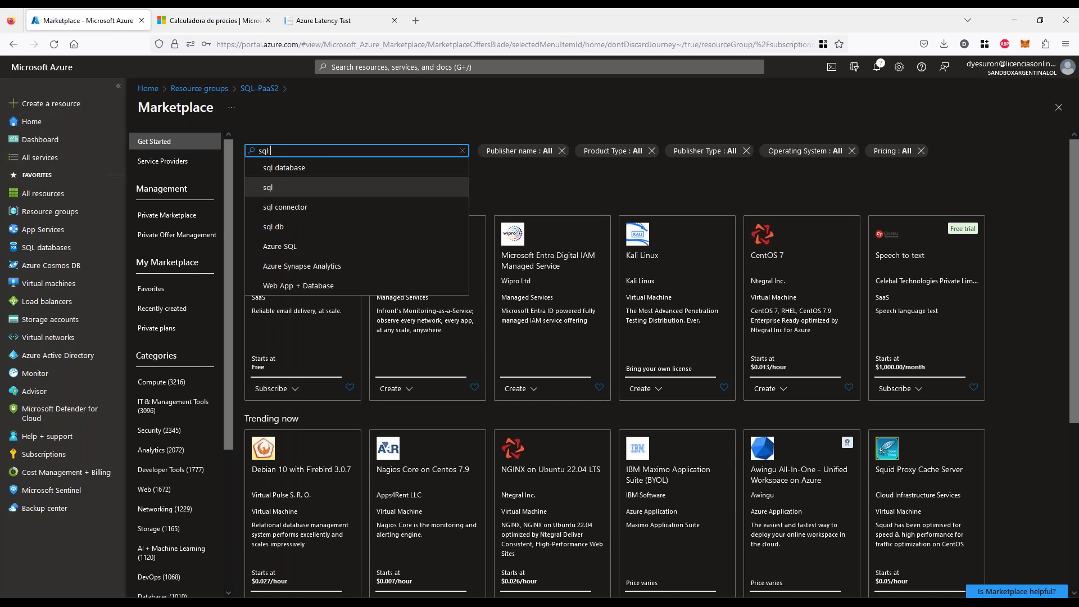
key("Return")
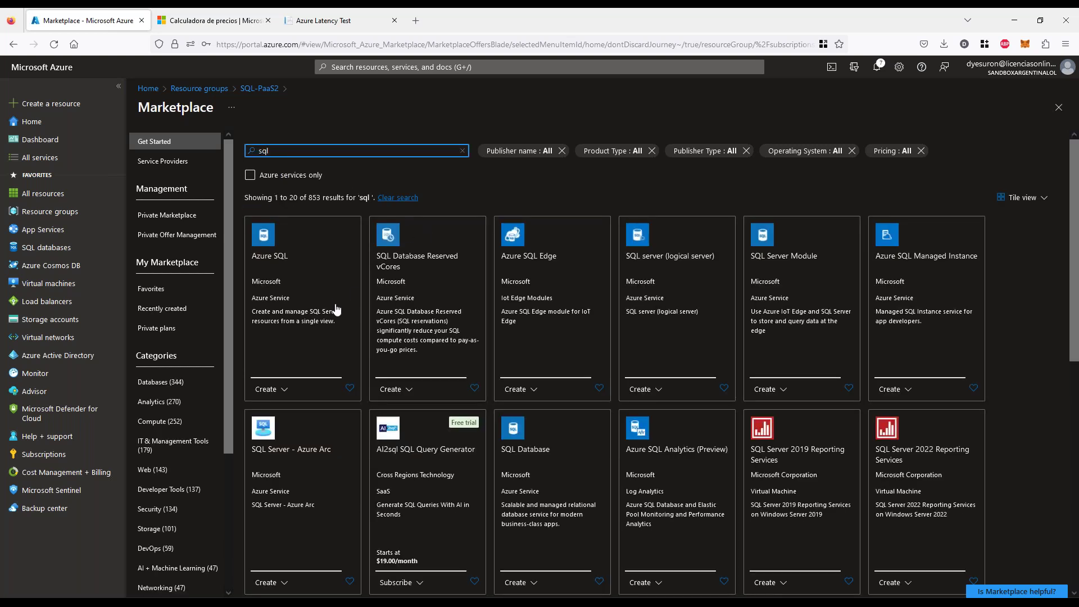
Browse the Marketplace results and start creating the Azure SQL offer.
scroll(335, 312, "down", 8)
scroll(337, 338, "up", 10)
scroll(579, 409, "down", 5)
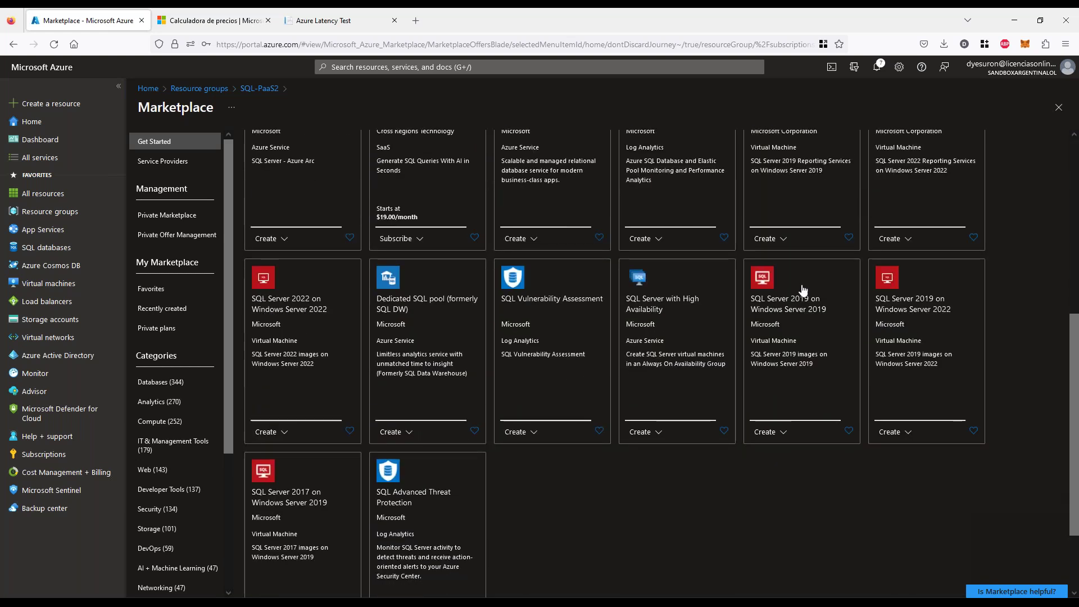
scroll(299, 313, "up", 1)
scroll(300, 313, "up", 5)
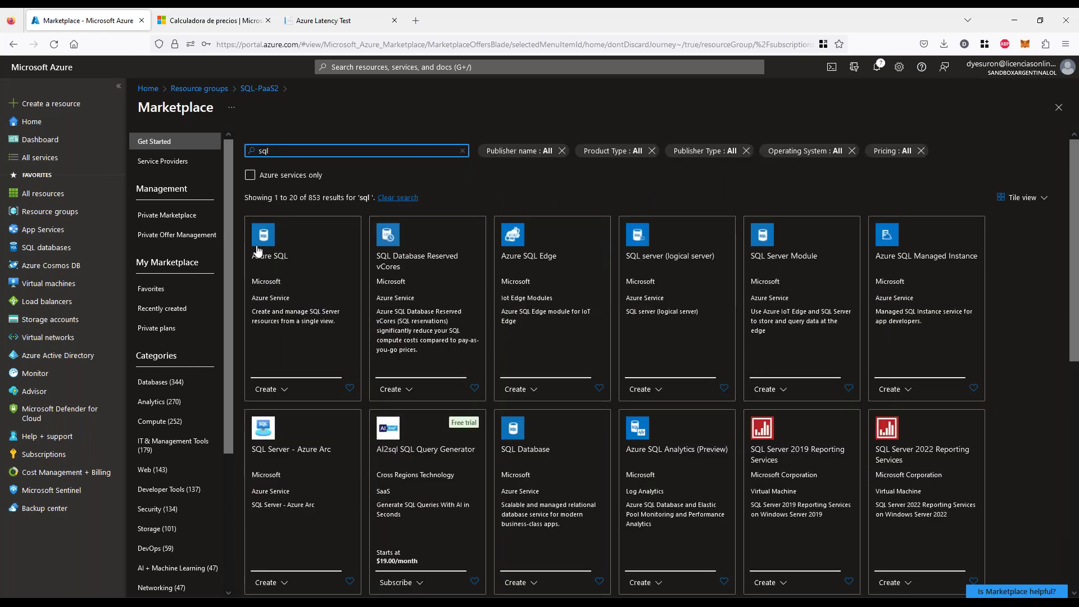
left_click(285, 366)
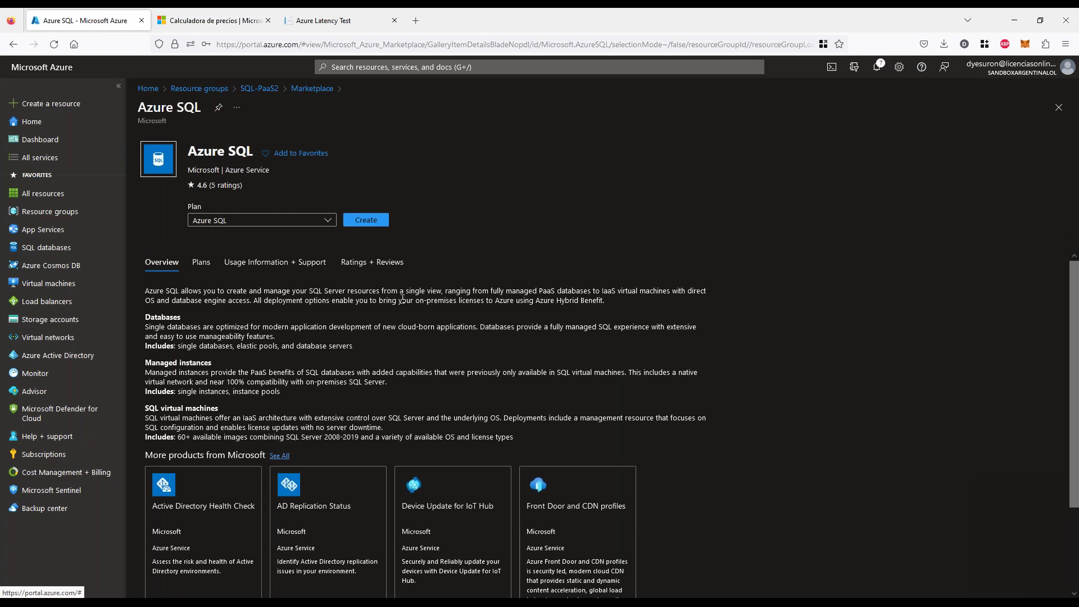
left_click(365, 221)
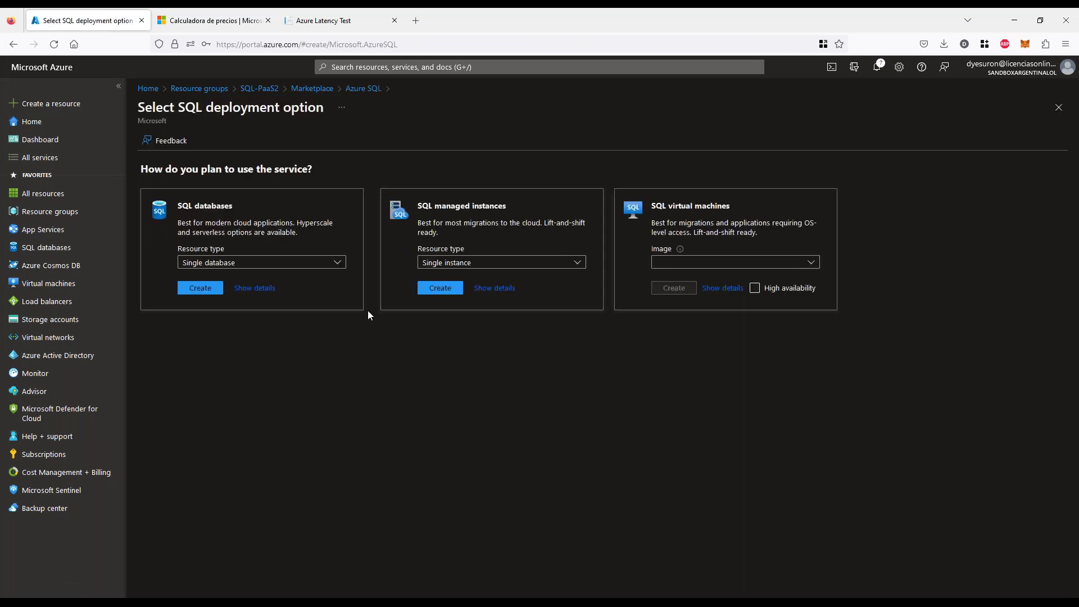
Examine the resource types offered for SQL databases and for SQL managed instances.
left_click(338, 262)
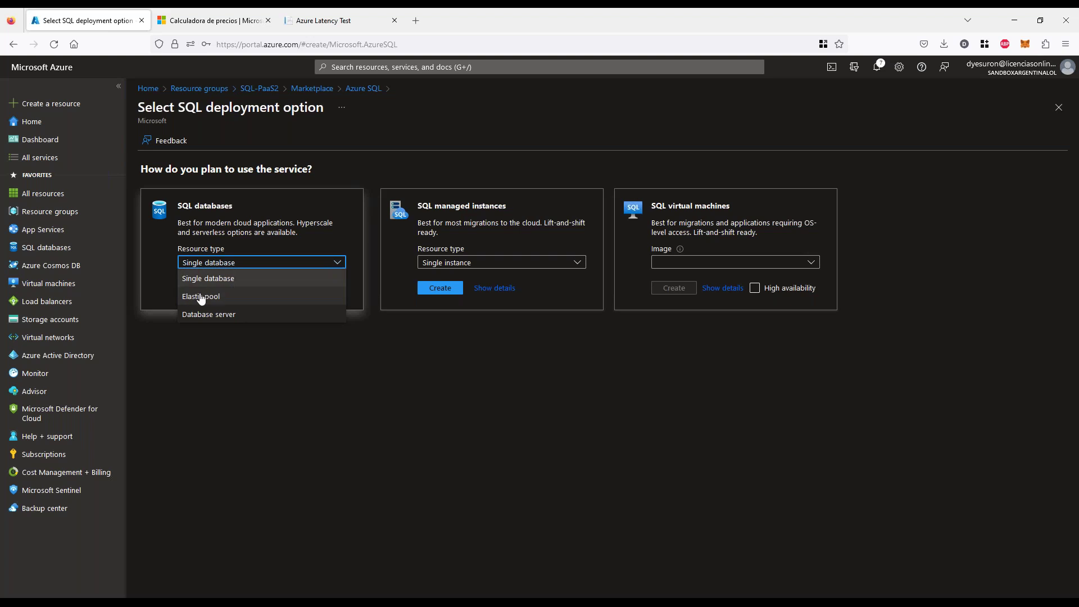
left_click(364, 379)
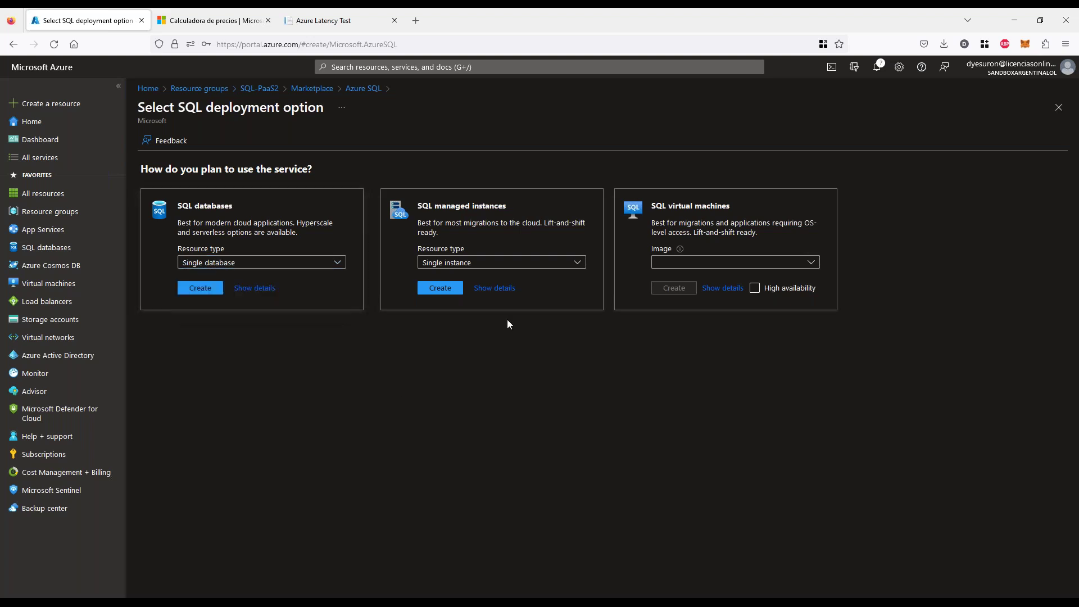
left_click(577, 264)
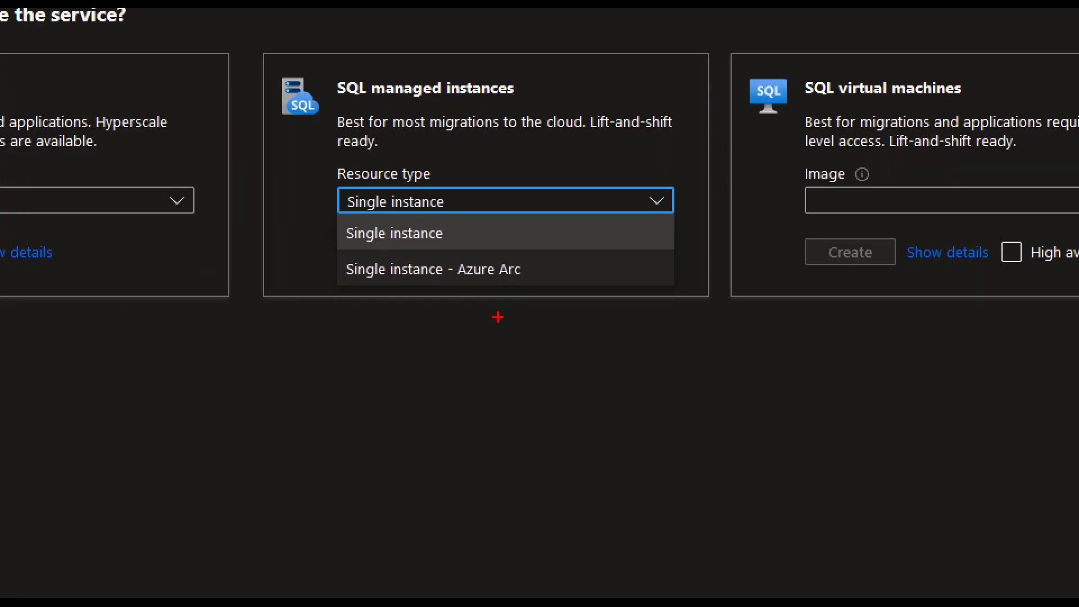
left_click_drag(456, 287, 540, 286)
left_click_drag(342, 103, 565, 105)
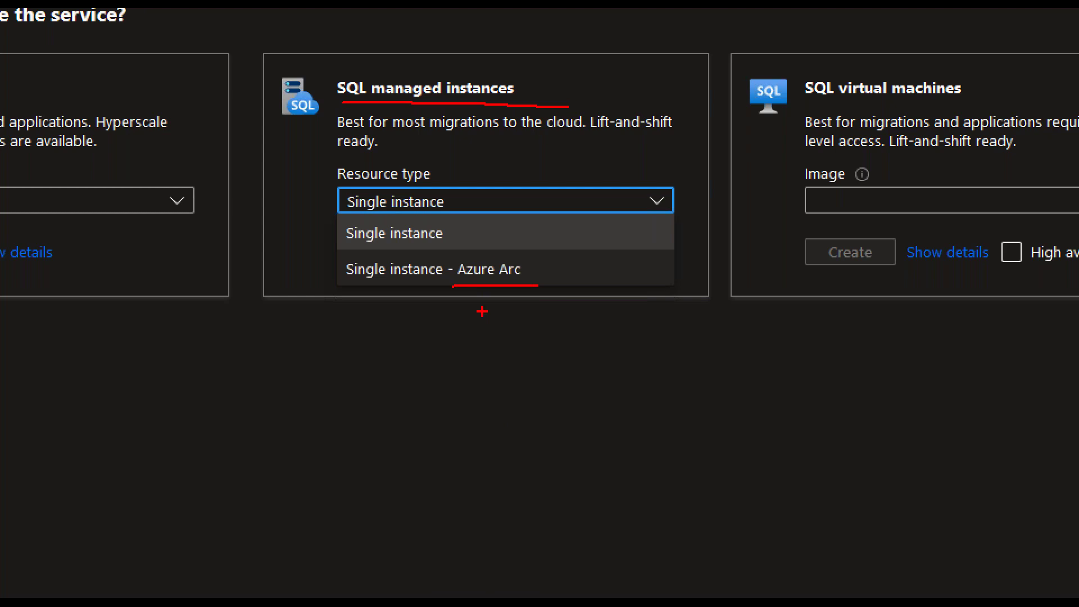
key("Escape")
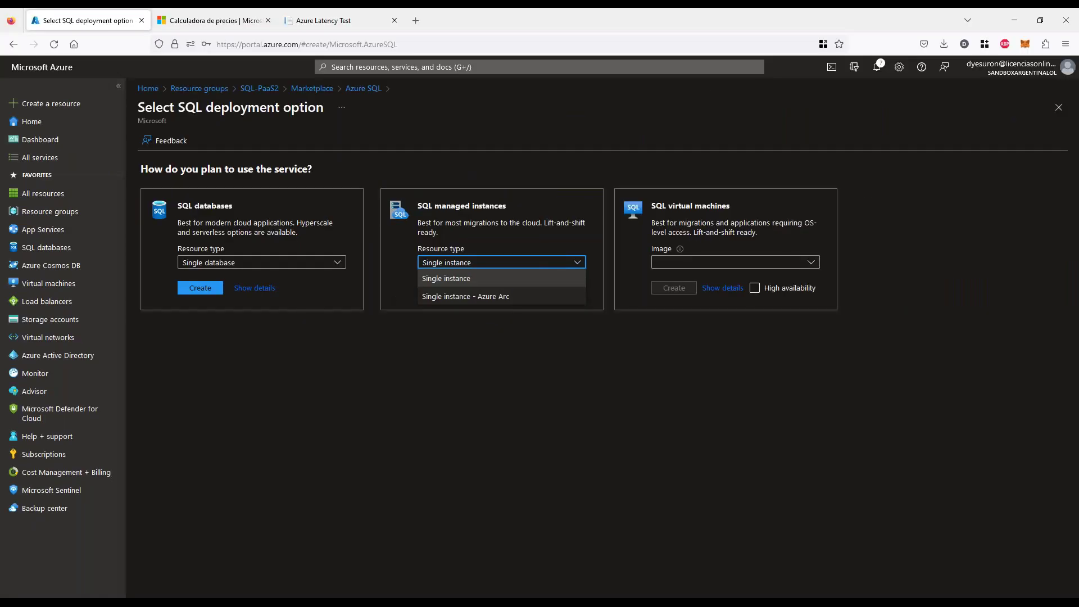
left_click(543, 328)
Look through the list of SQL Server images available for SQL virtual machines.
left_click(809, 263)
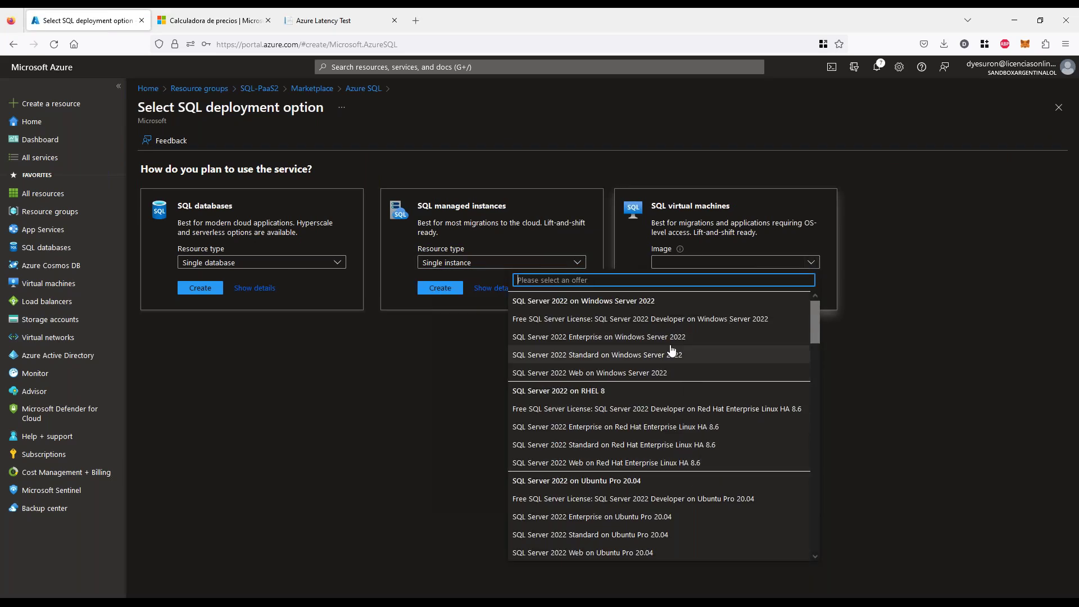
scroll(658, 400, "down", 2)
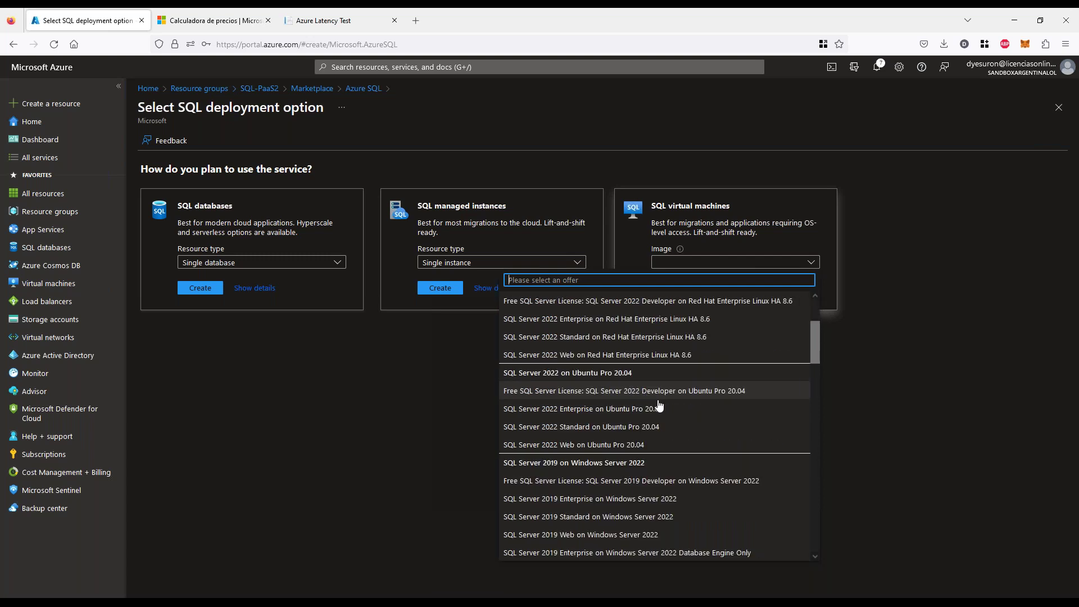
scroll(659, 405, "down", 5)
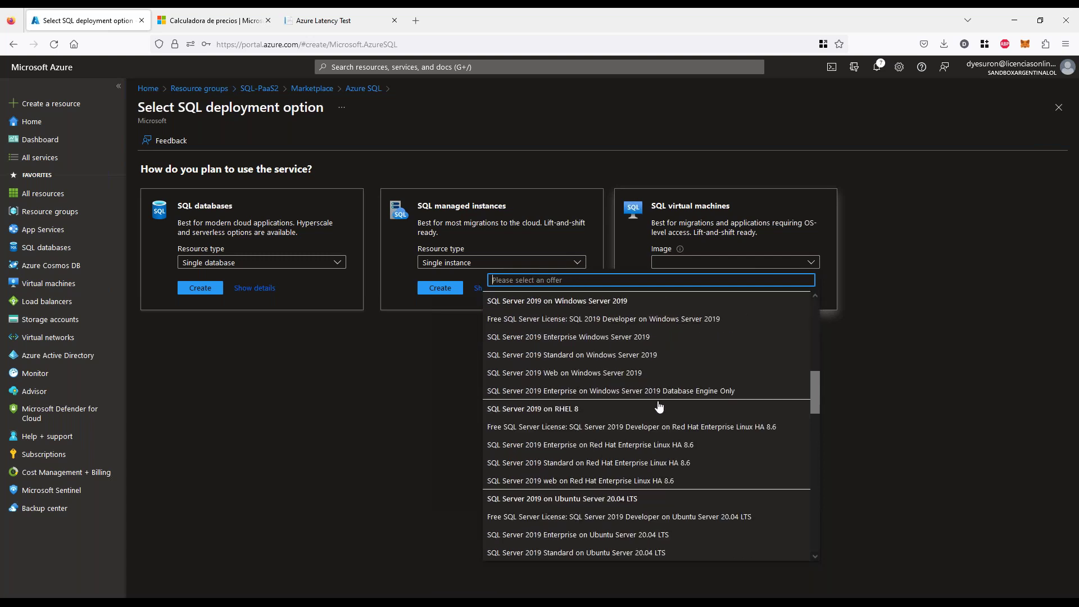
scroll(660, 405, "down", 5)
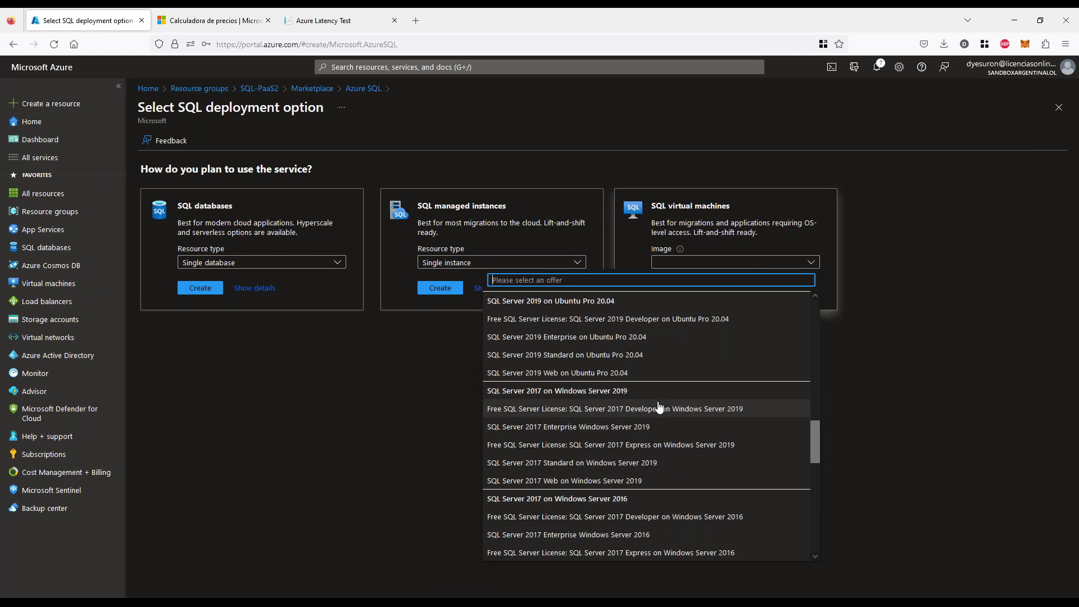
scroll(660, 405, "down", 3)
scroll(659, 406, "up", 15)
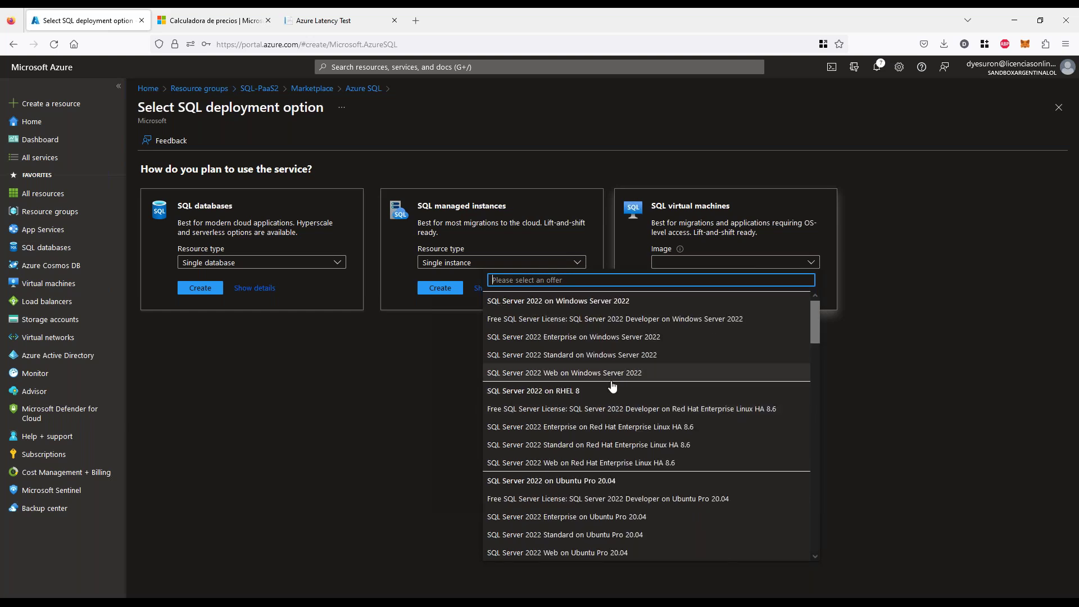
left_click(356, 387)
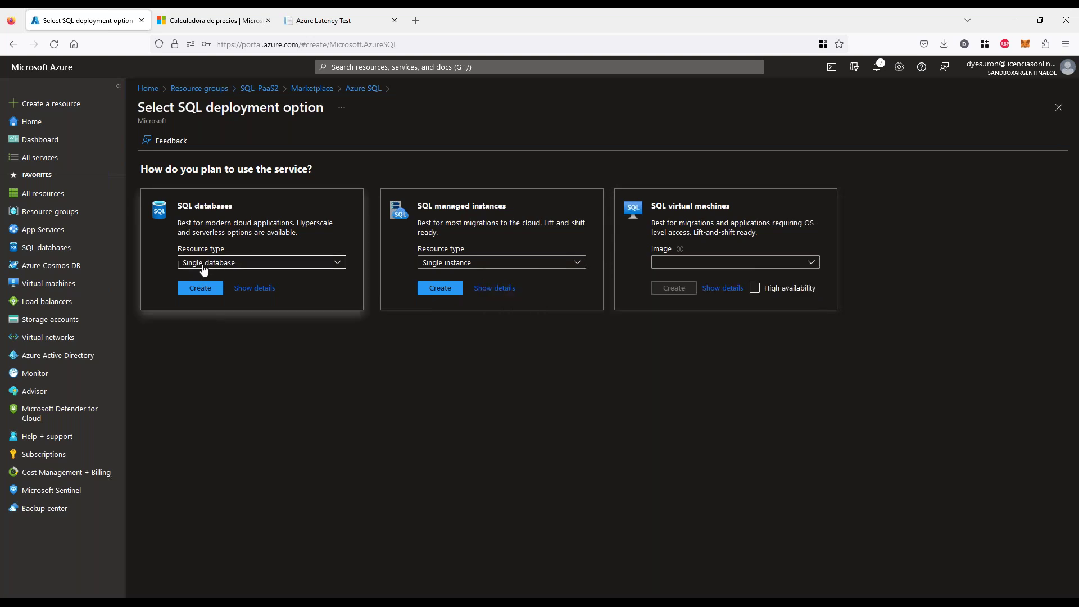
Choose Database server as the SQL databases resource type and start creating it.
left_click(337, 264)
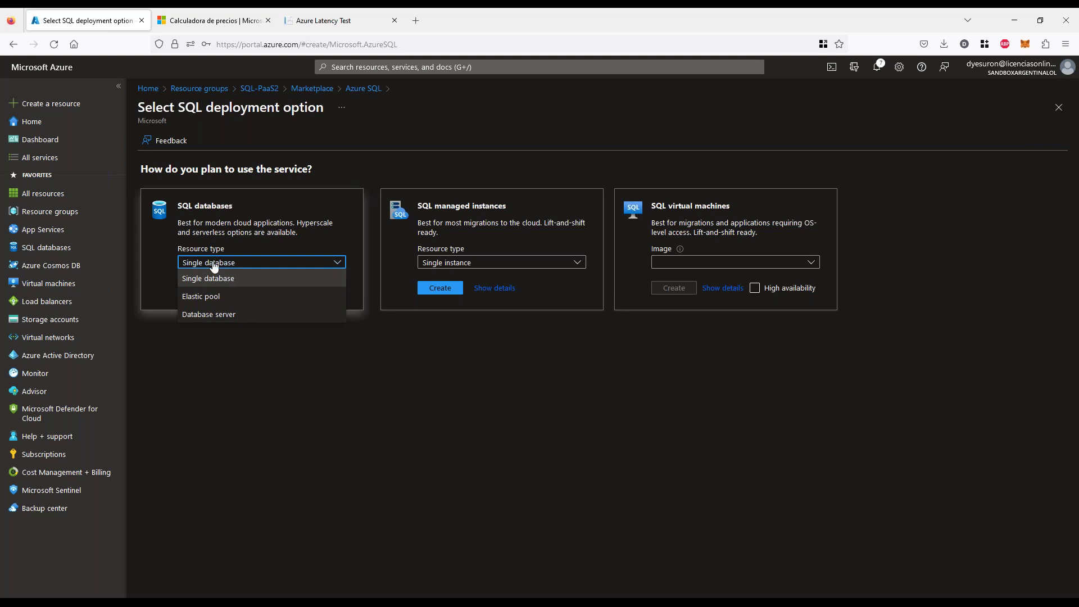
left_click(210, 314)
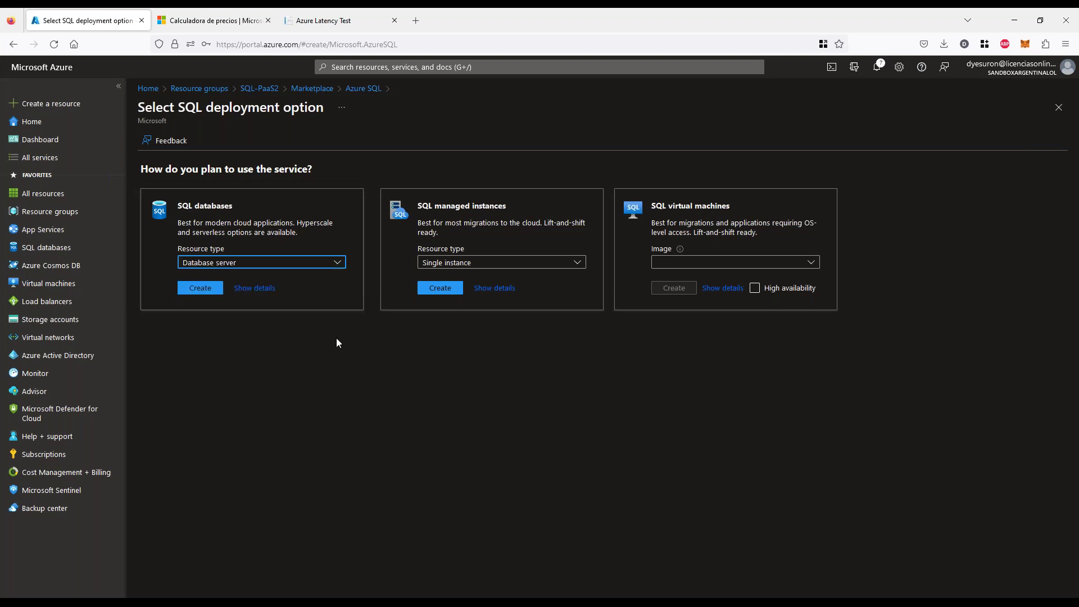
left_click(202, 287)
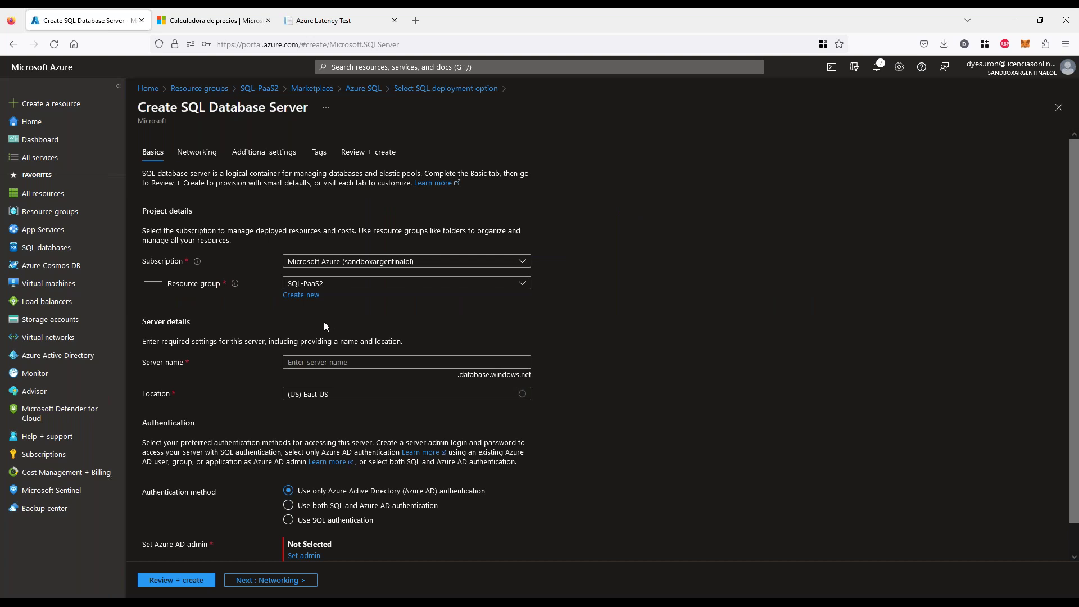
Name the new SQL database server yesudemoserver2.
left_click(351, 361)
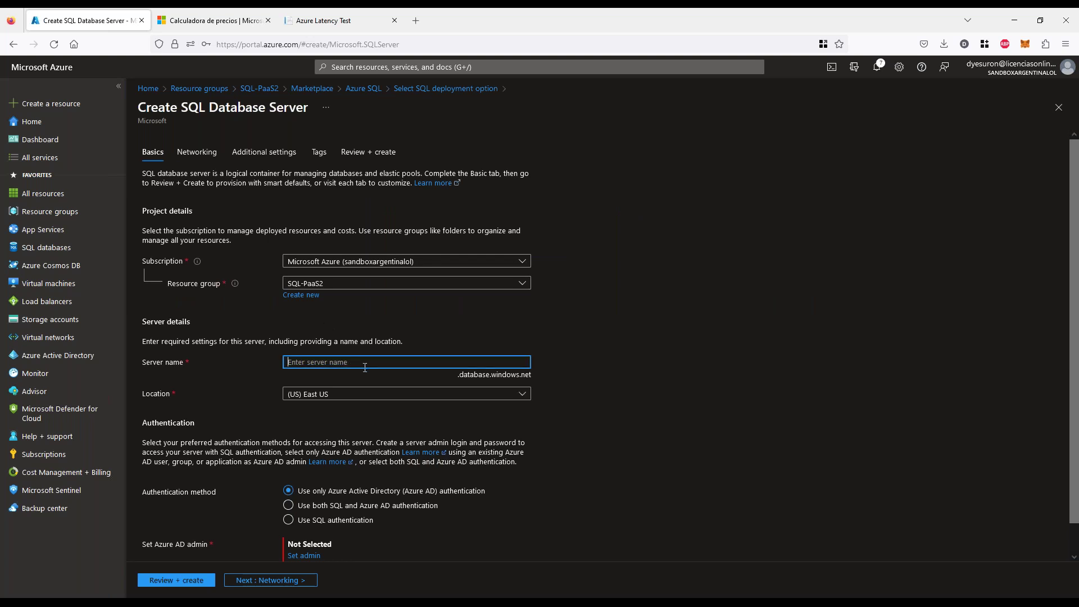
type("yesudemoserver2")
left_click(610, 441)
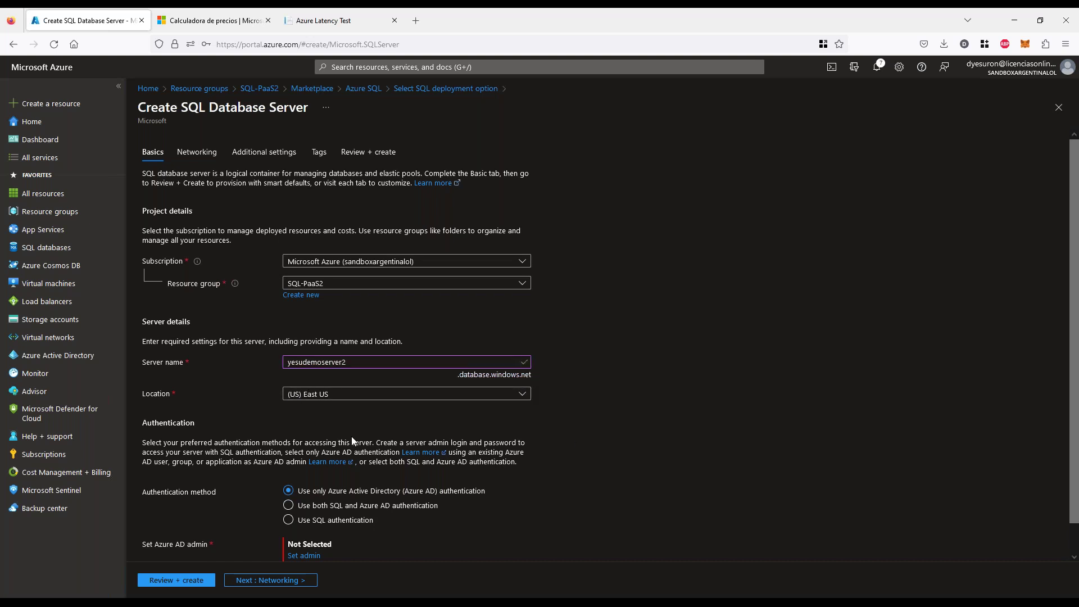
Choose SQL authentication as the server's authentication method and fill in the server admin login.
scroll(436, 434, "down", 1)
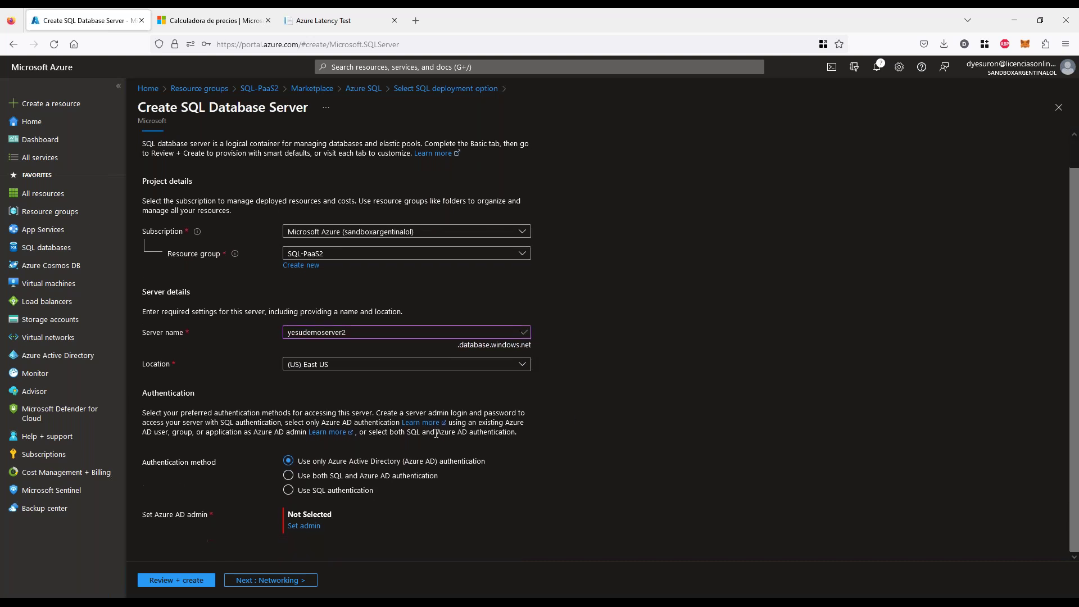
left_click(289, 492)
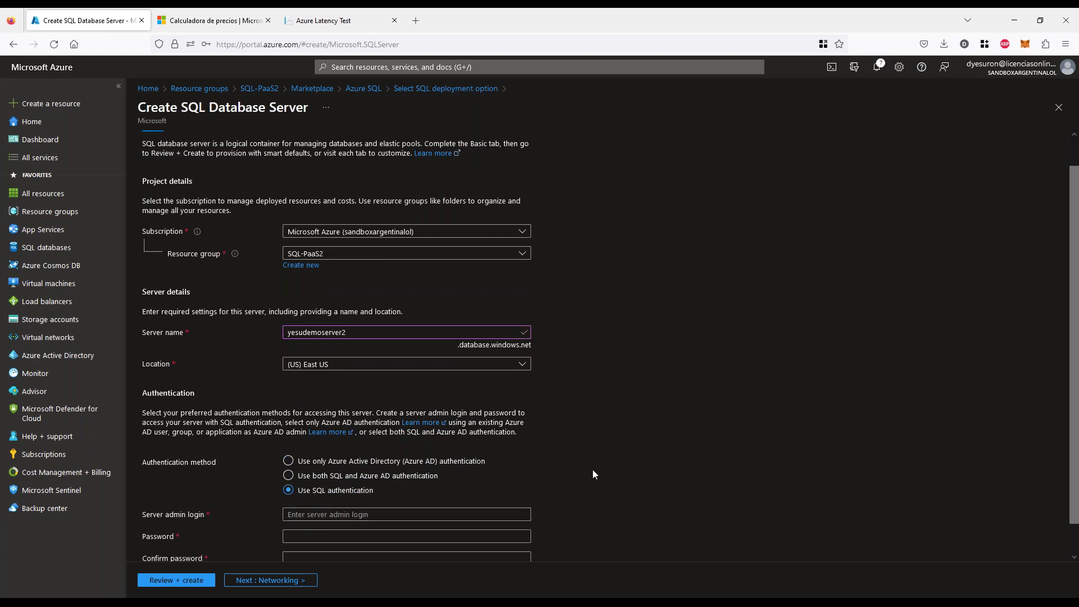
scroll(562, 449, "down", 1)
left_click(348, 482)
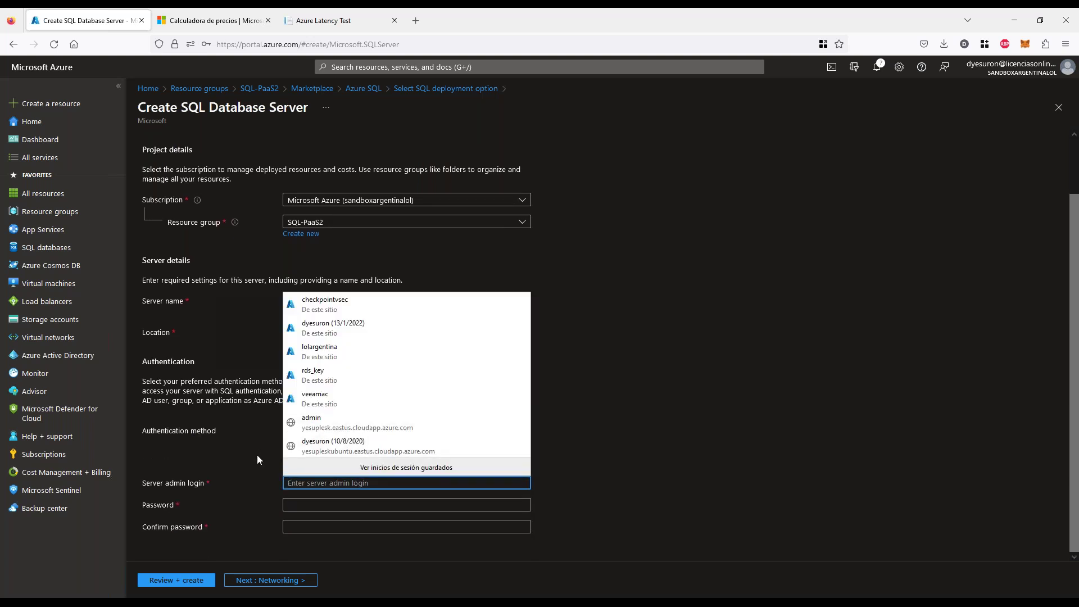
type("dyesuron")
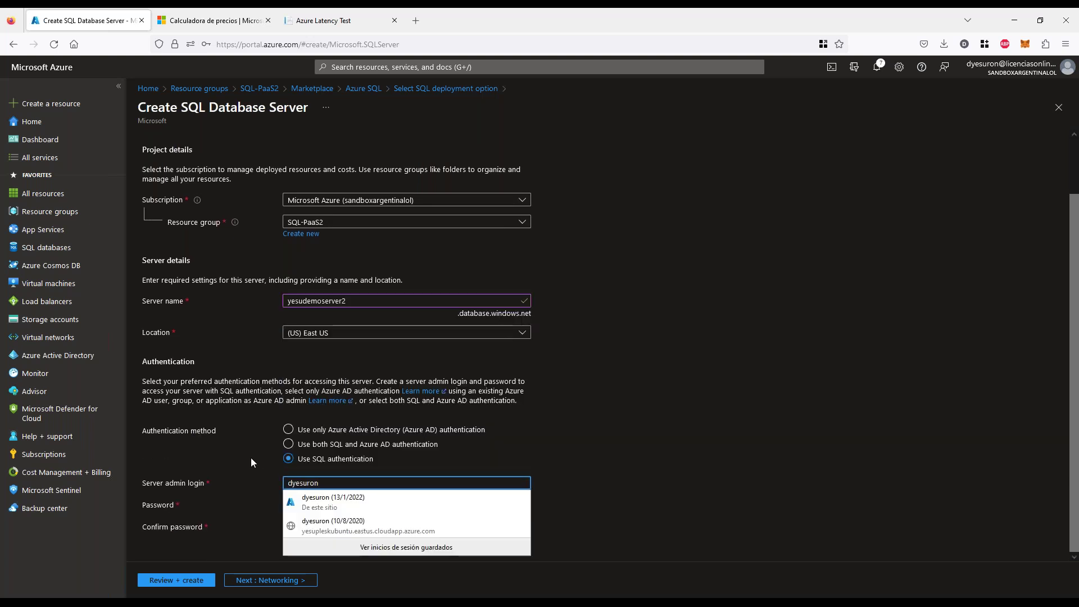
key("Down")
key("Tab")
Replace the autofilled server admin password with the intended one and enter it again as confirmation.
key("BackSpace")
key("BackSpace")
key("BackSpace")
key("BackSpace")
key("BackSpace")
key("BackSpace")
key("BackSpace")
key("BackSpace")
key("BackSpace")
key("BackSpace")
key("BackSpace")
key("BackSpace")
key("BackSpace")
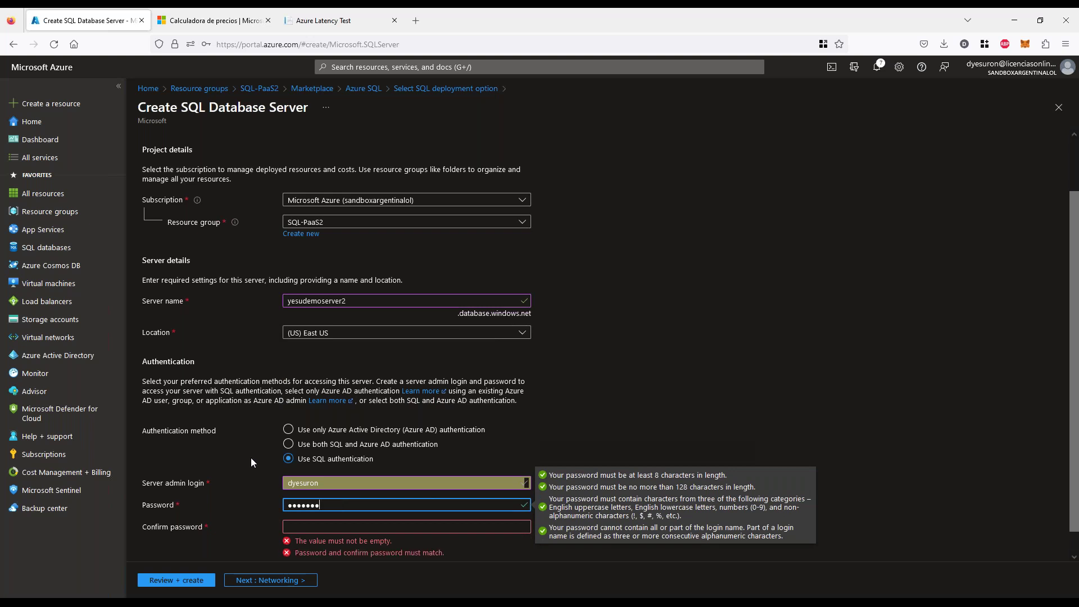
type("•••••••••••••")
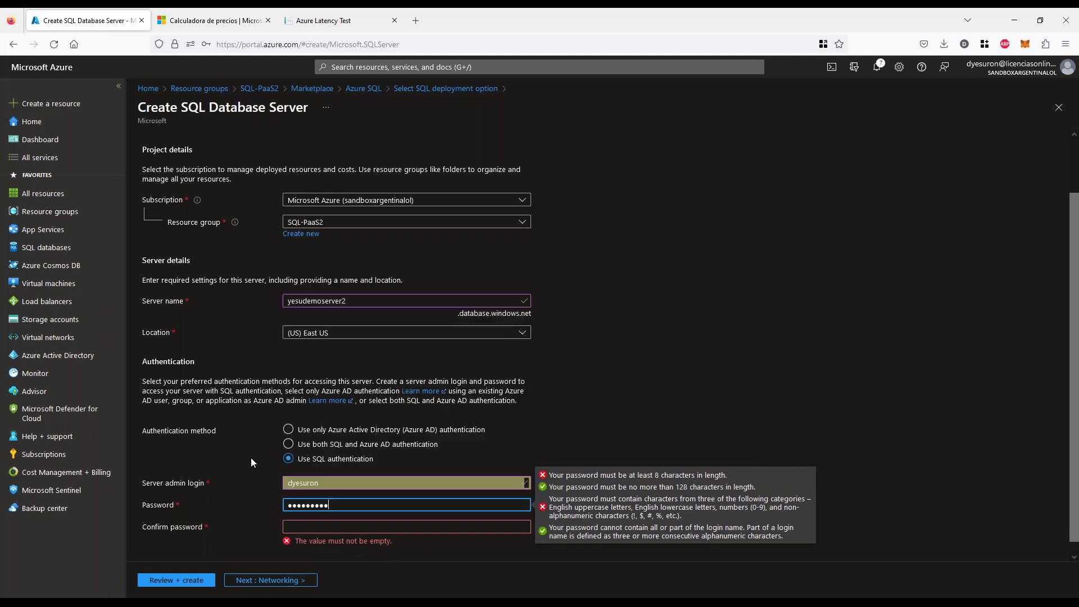
key("Tab")
type("••••••")
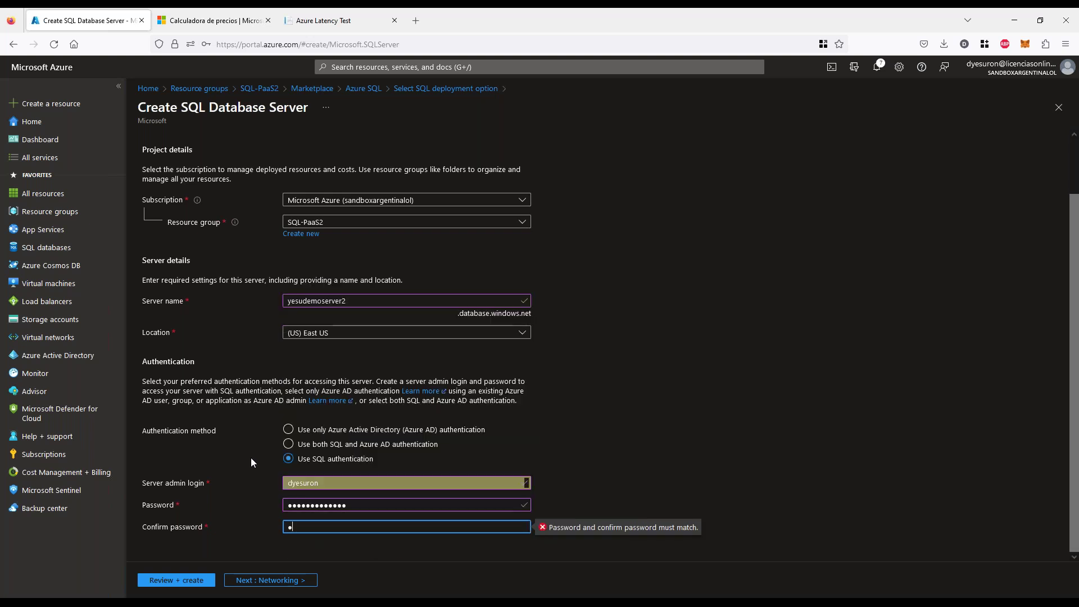
type("•••••••")
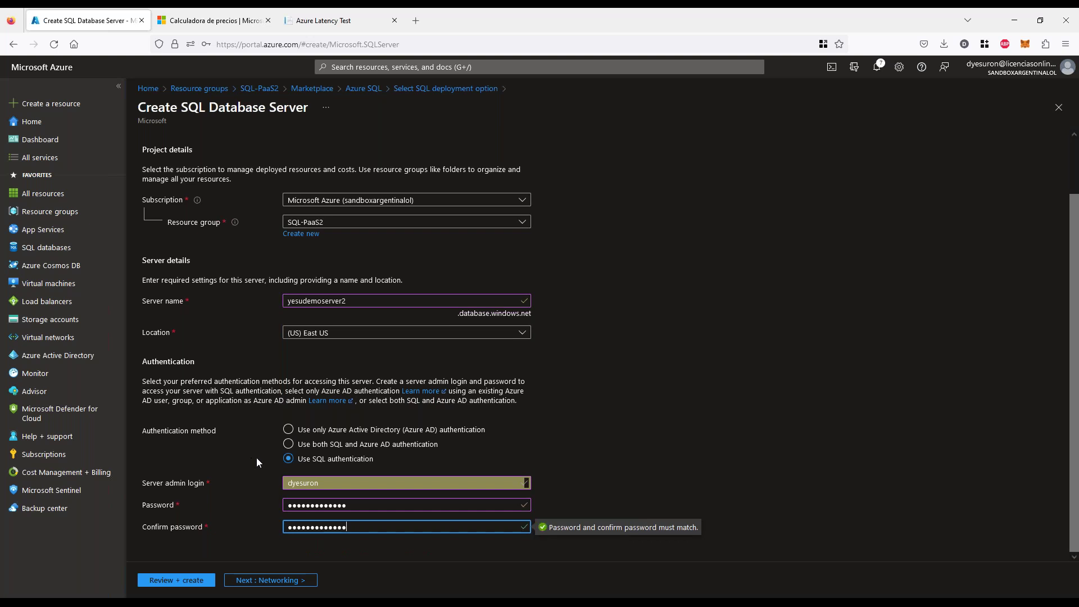
Allow Azure services and resources to access the server and continue to the additional settings.
left_click(281, 580)
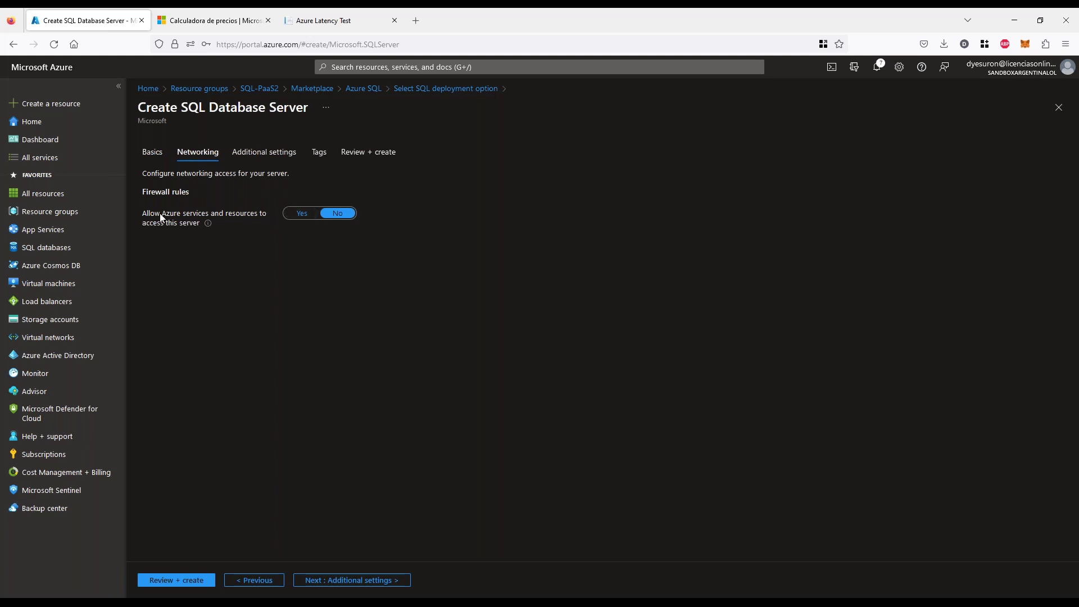
left_click_drag(162, 214, 255, 216)
left_click(291, 216)
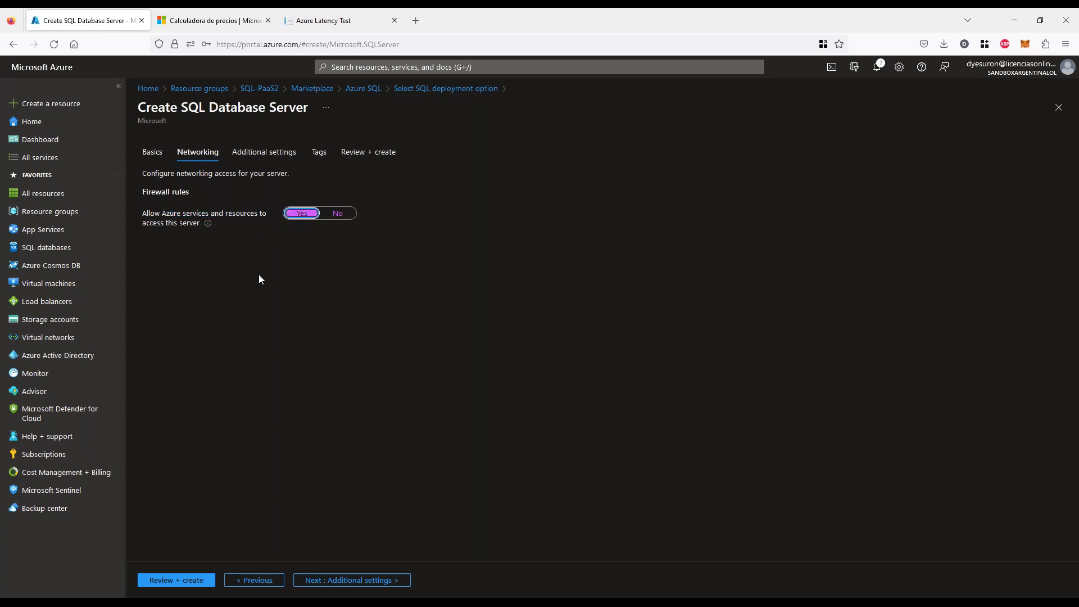
left_click(360, 581)
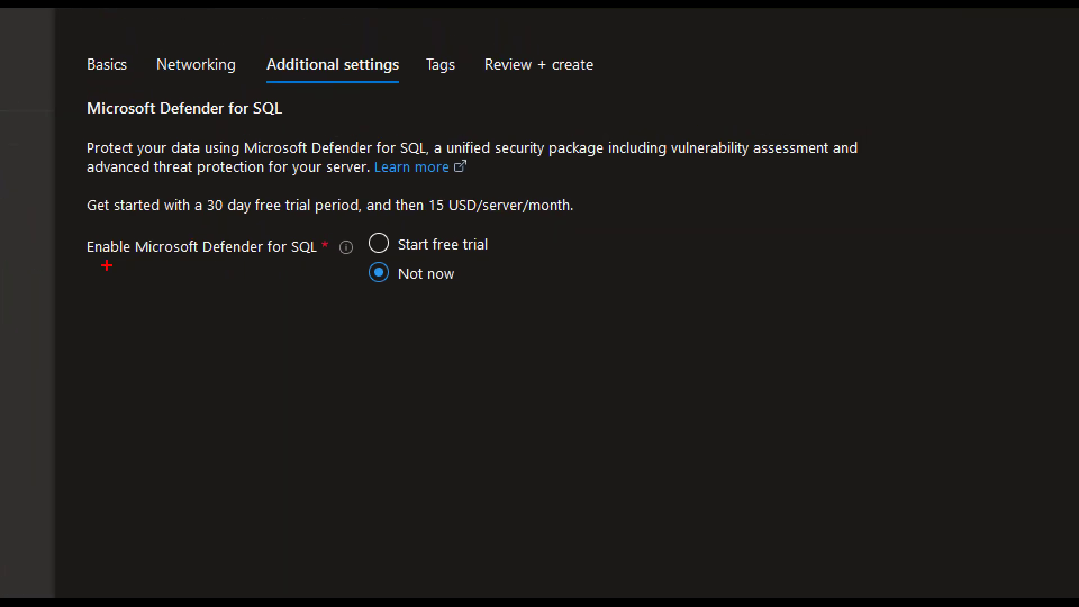
left_click_drag(88, 265, 362, 262)
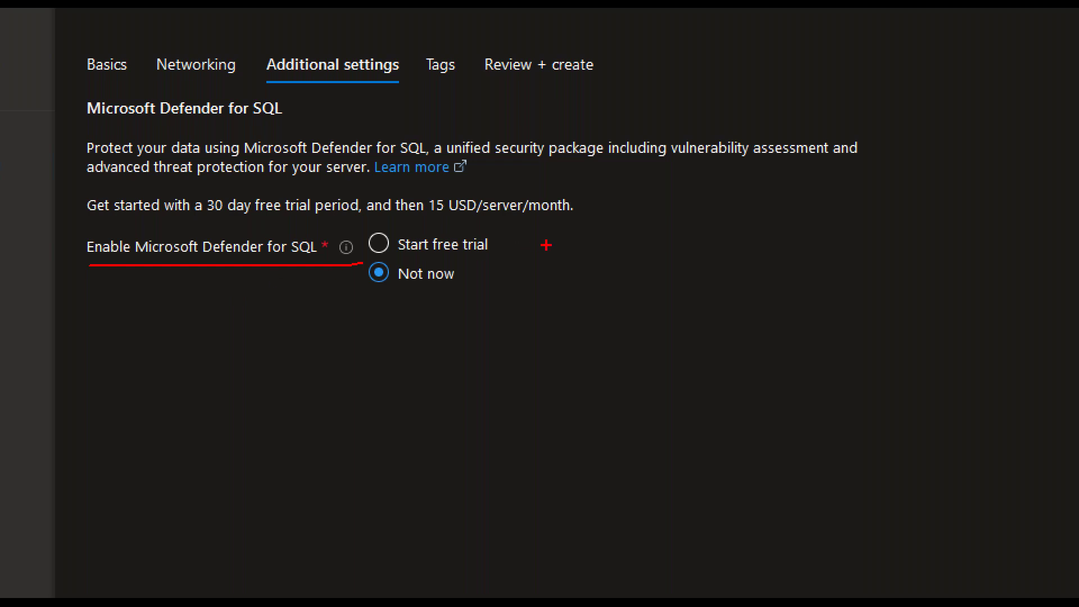
left_click_drag(430, 218, 520, 219)
left_click_drag(95, 276, 303, 275)
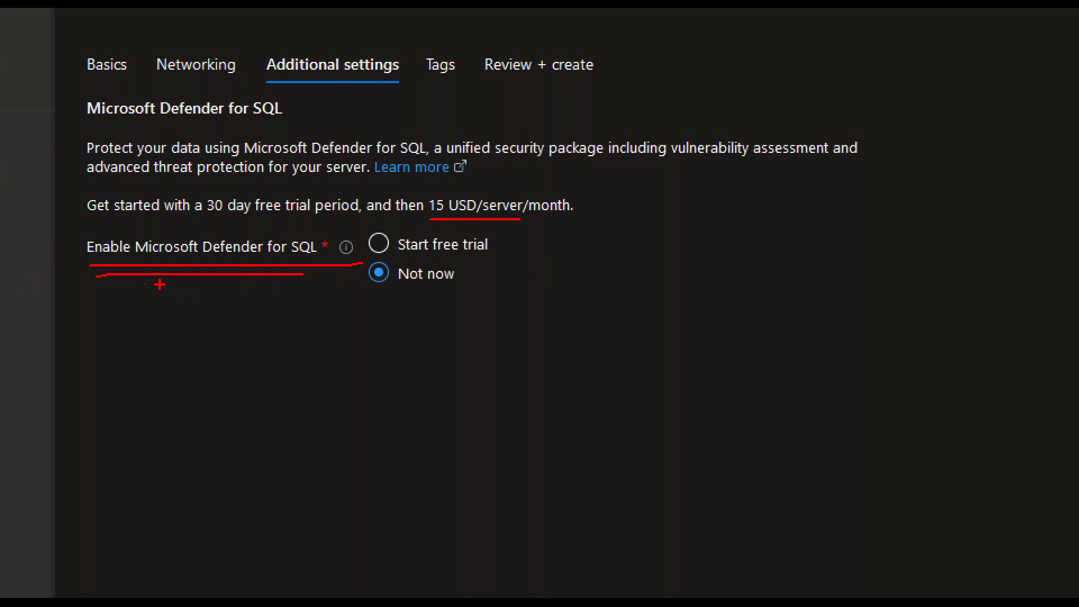
left_click_drag(112, 286, 294, 282)
left_click_drag(129, 294, 277, 294)
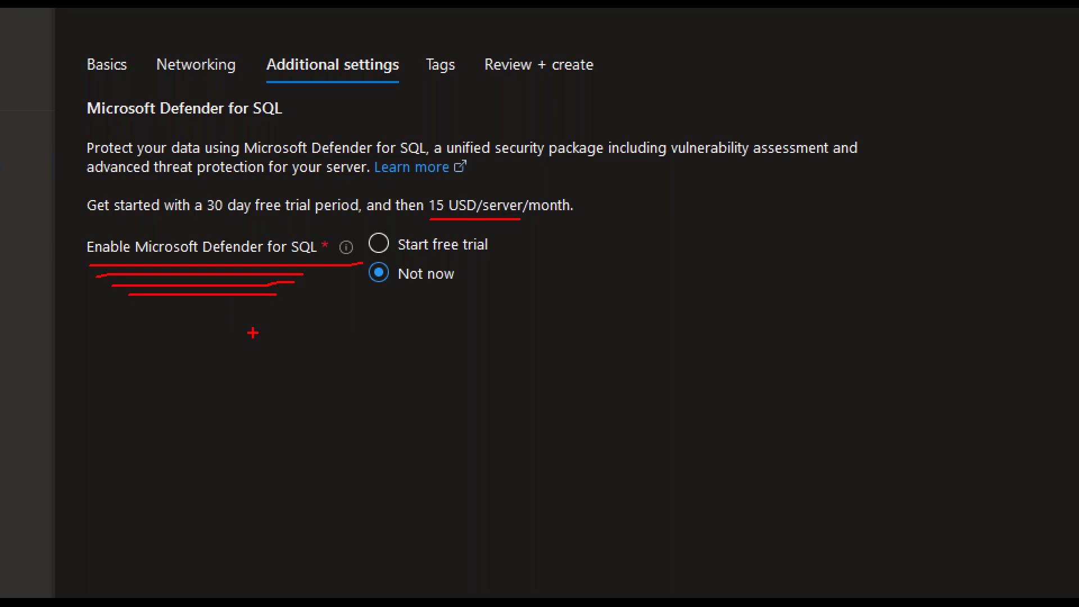
key("Escape")
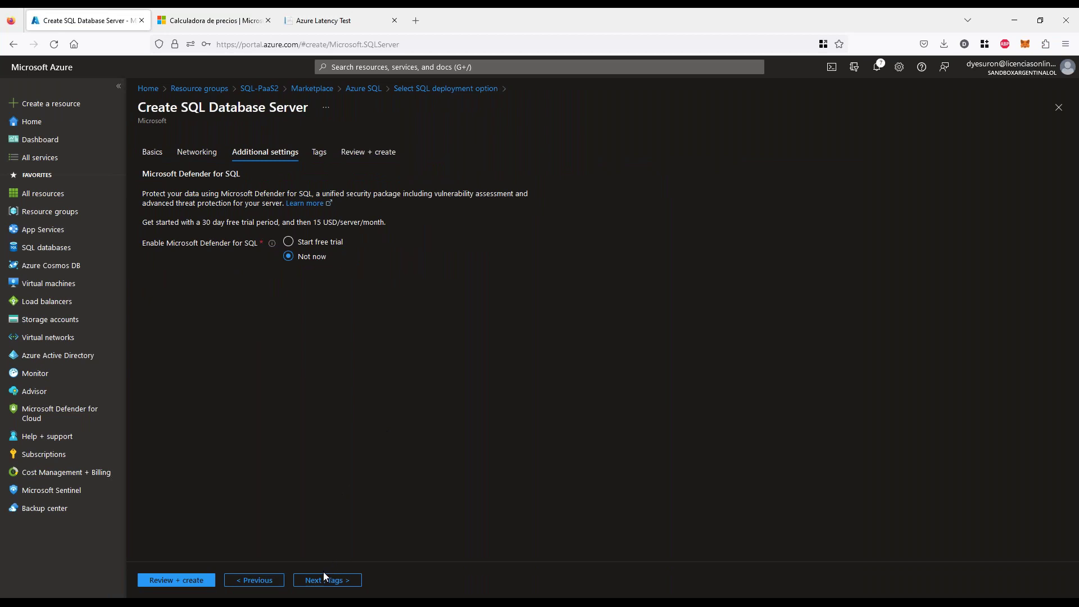
Leave Microsoft Defender for SQL at Not now and add a preventa tag with the responsible person's name as its value.
left_click(342, 583)
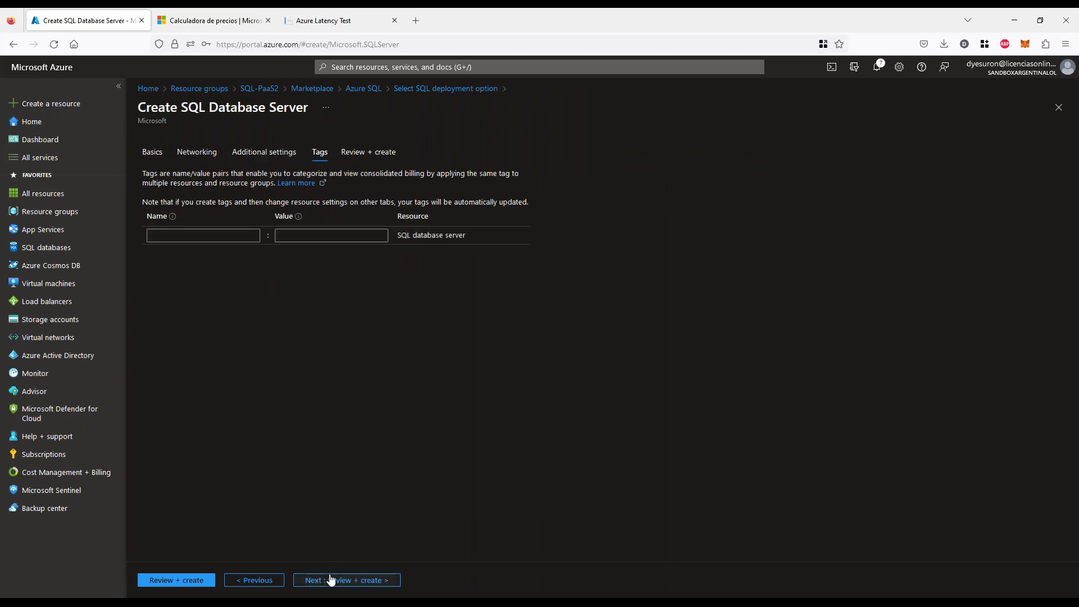
left_click(207, 236)
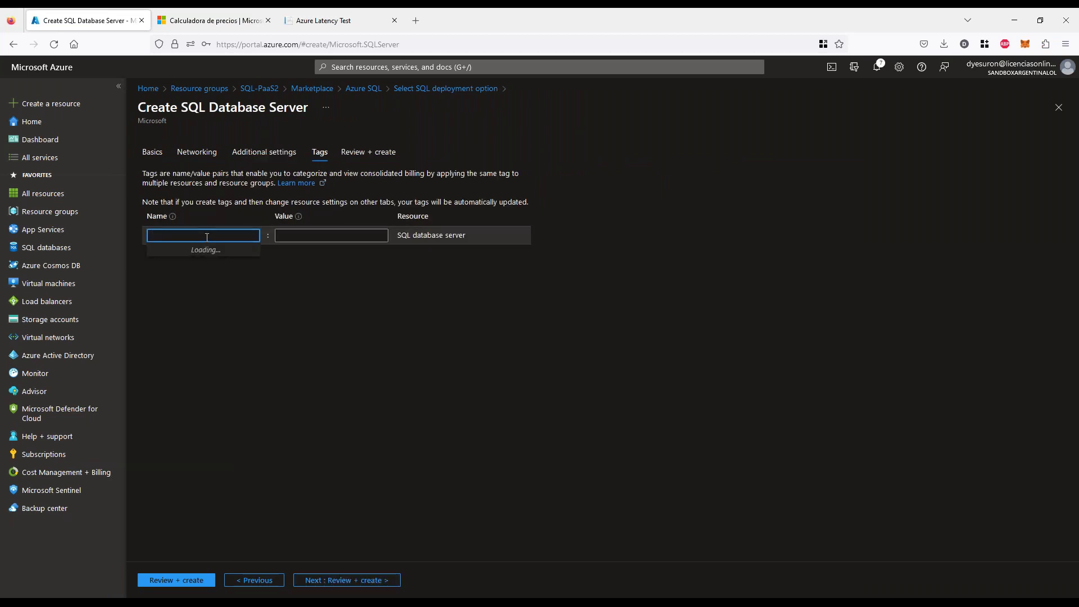
left_click(203, 288)
left_click(304, 235)
left_click(300, 248)
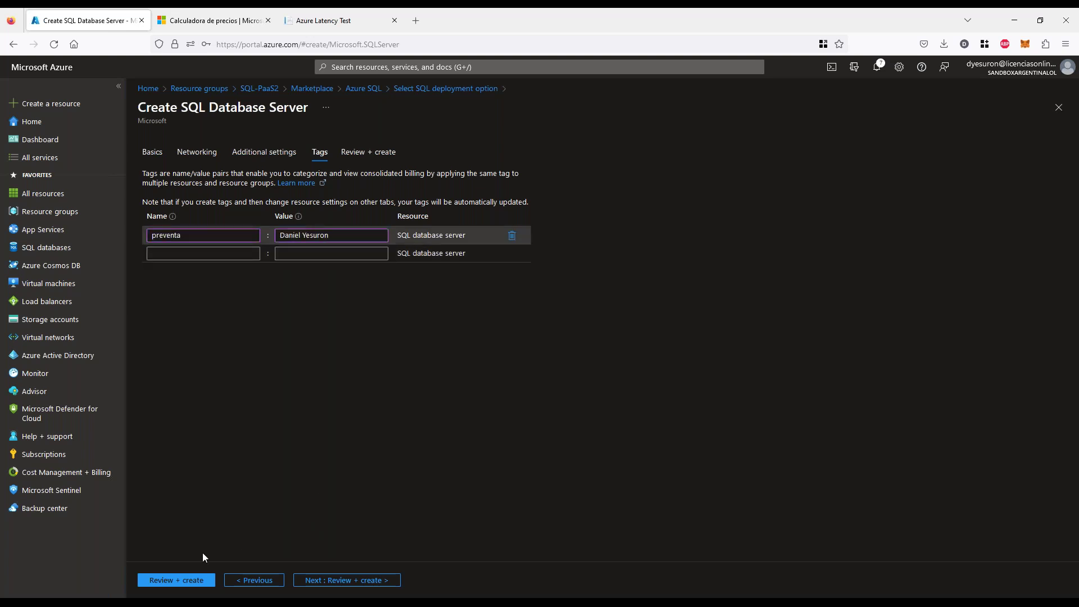
Review the SQL database server configuration and deploy it to the SQL-PaaS2 resource group.
left_click(188, 582)
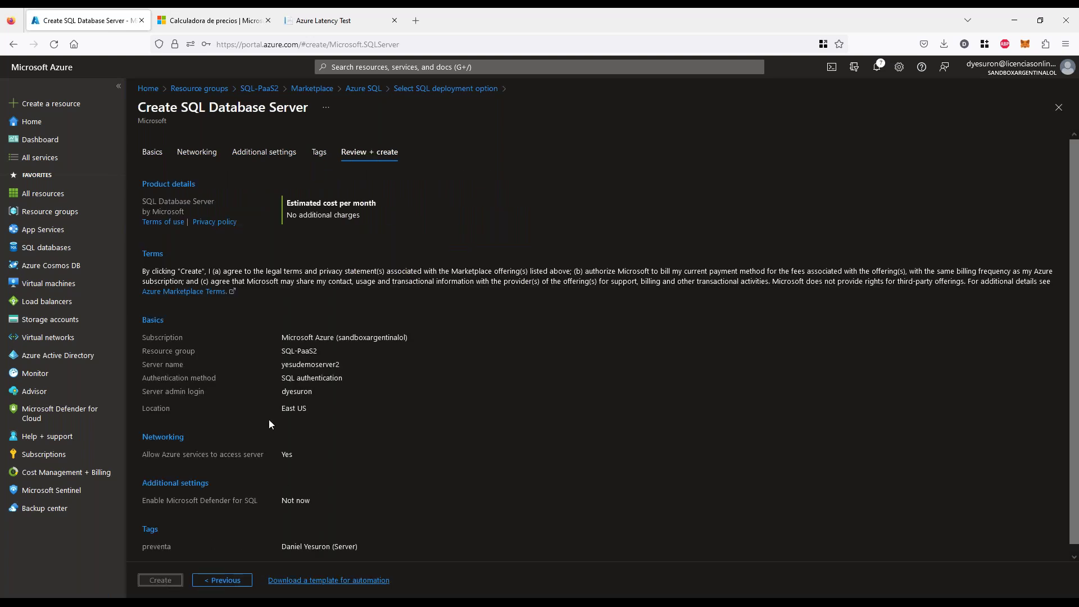
left_click(160, 582)
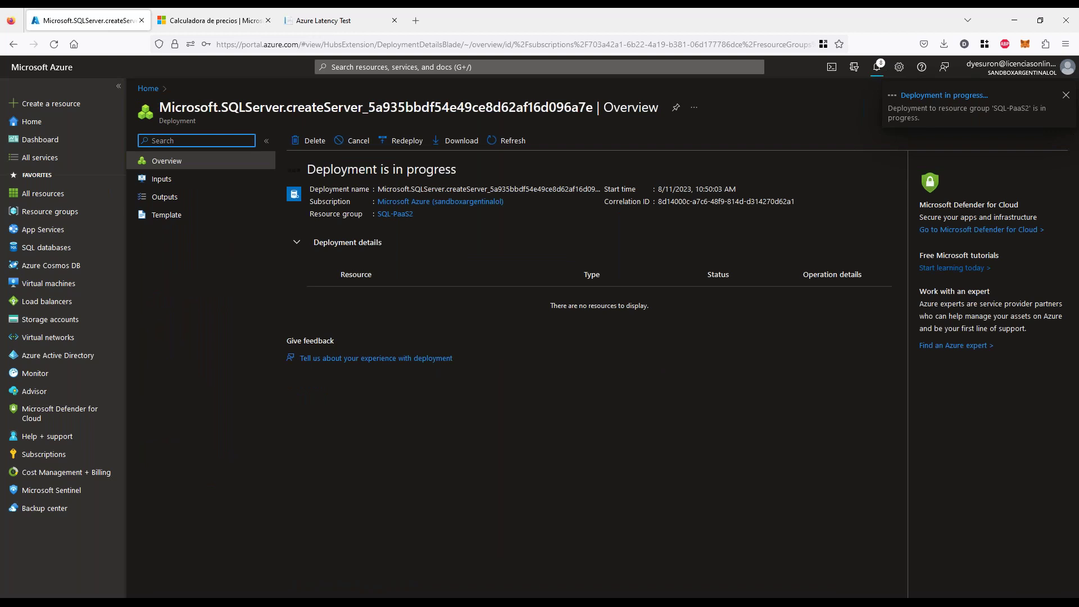
left_click(230, 20)
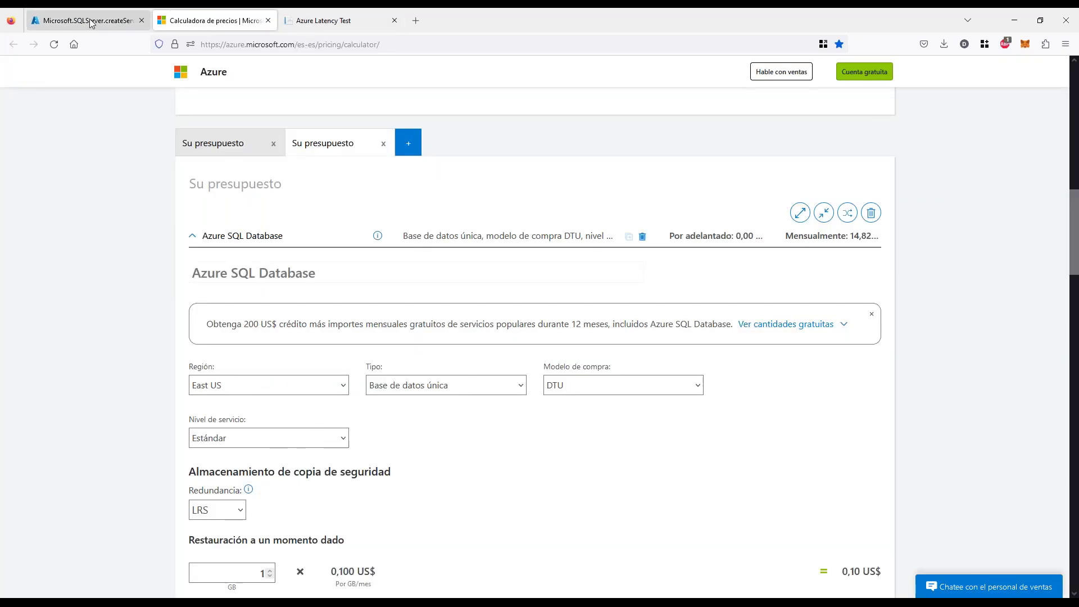
left_click(119, 23)
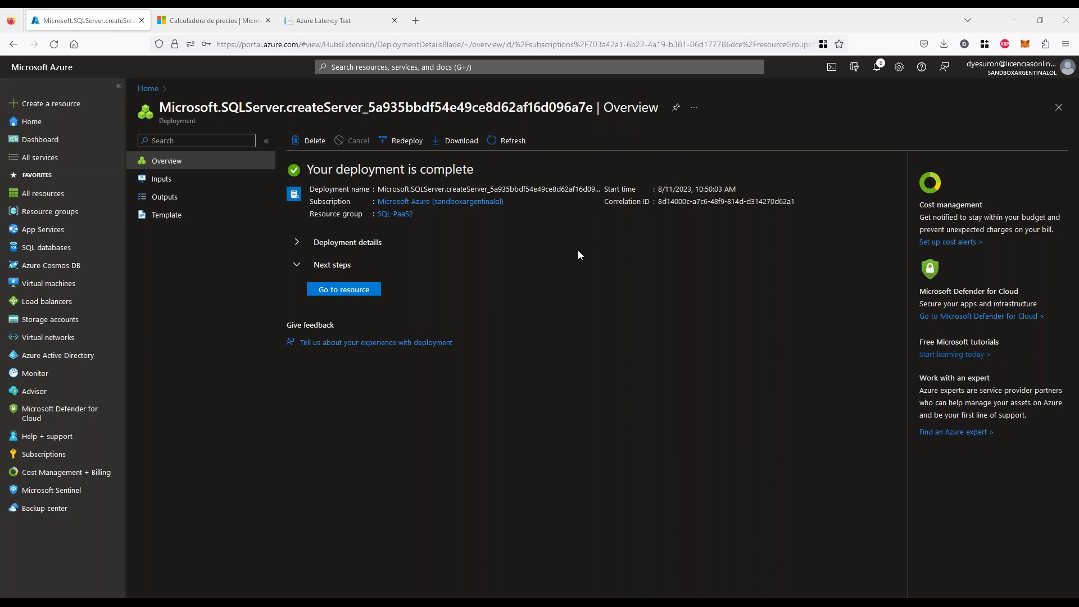
Open the deployed SQL server resource and look over its overview, including features and available resources.
left_click(344, 289)
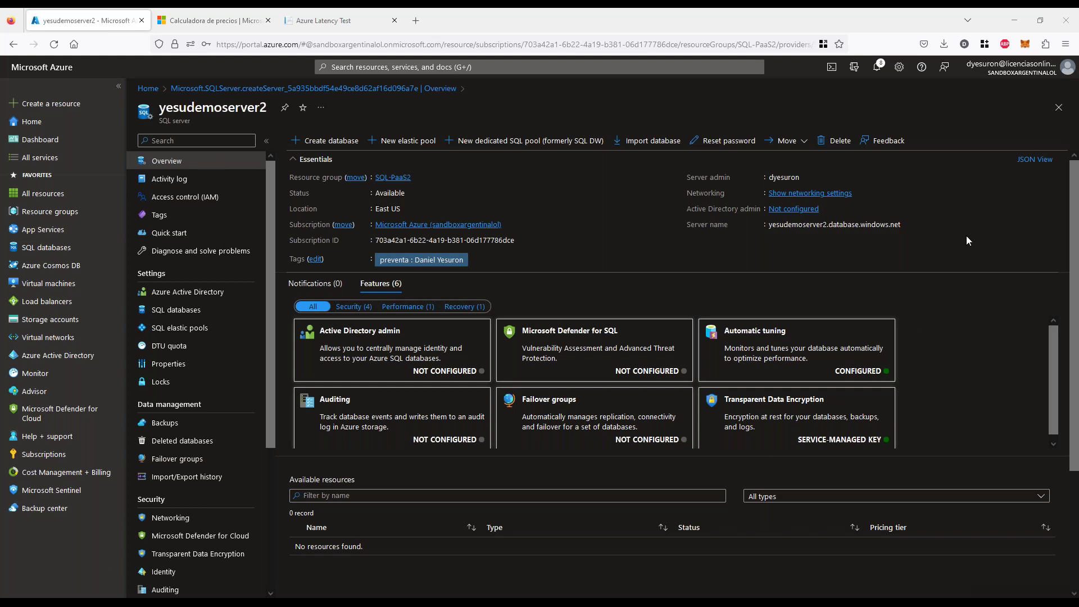
scroll(413, 471, "down", 3)
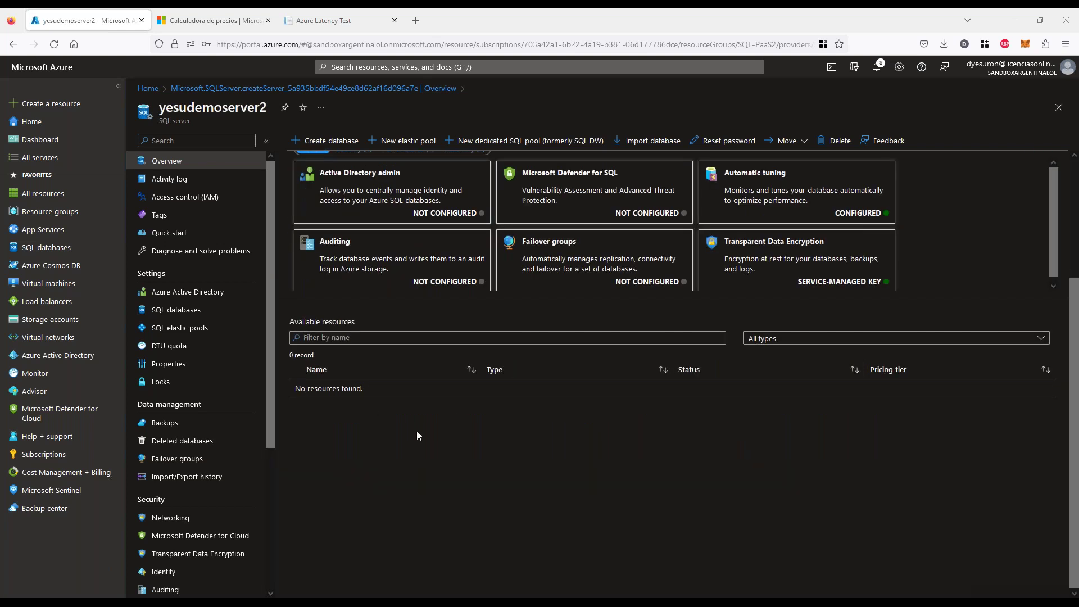
scroll(413, 429, "up", 3)
scroll(457, 460, "down", 3)
scroll(457, 462, "up", 3)
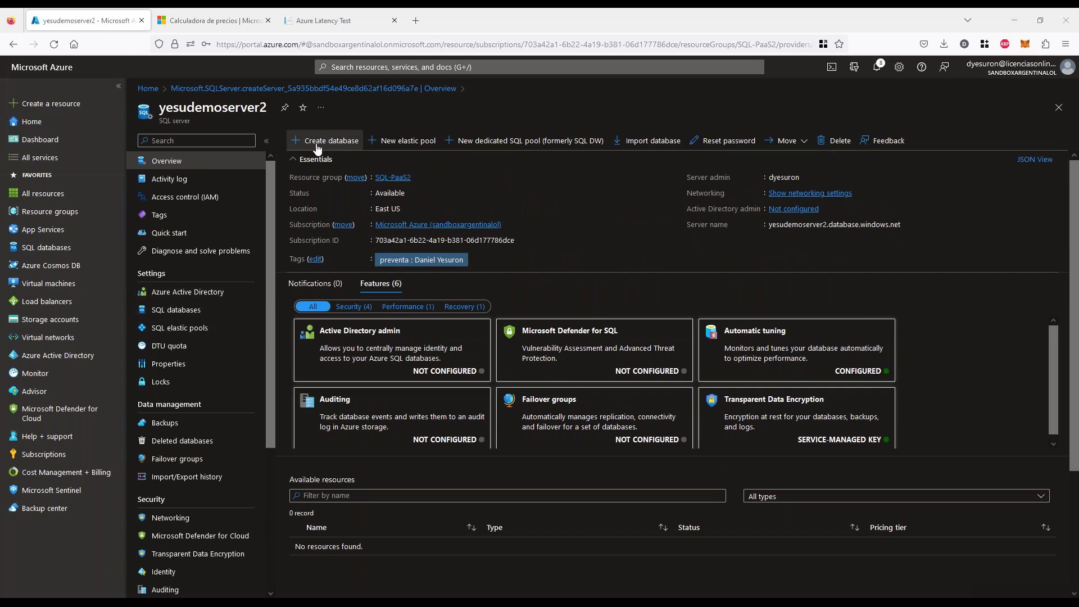
left_click_drag(291, 138, 326, 110)
mouse_move(420, 116)
left_mouse_down()
mouse_move(374, 129)
mouse_move(419, 110)
mouse_move(394, 110)
left_mouse_up()
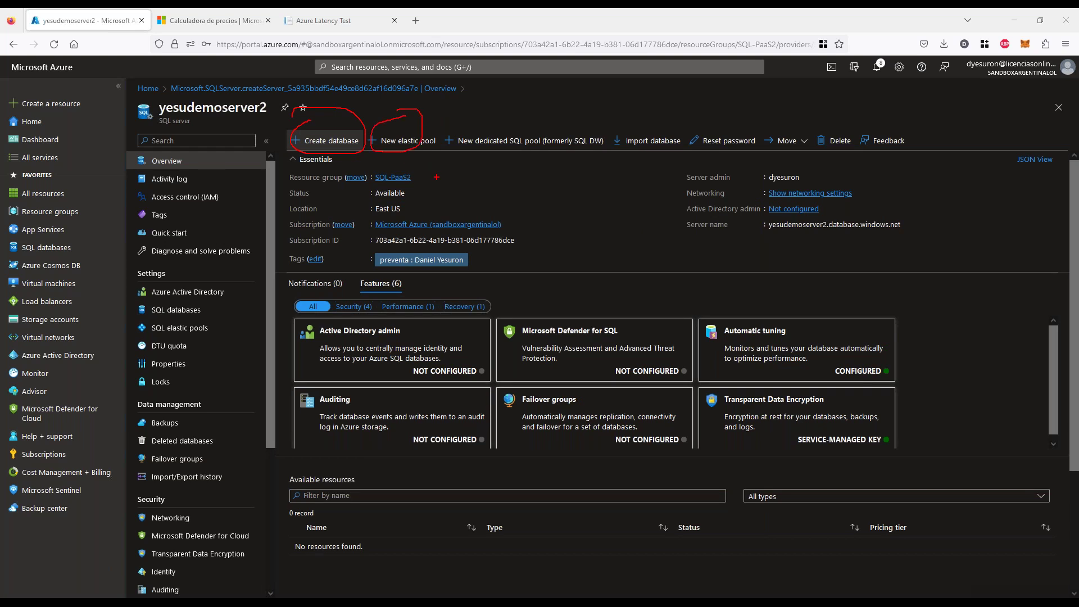
key("Escape")
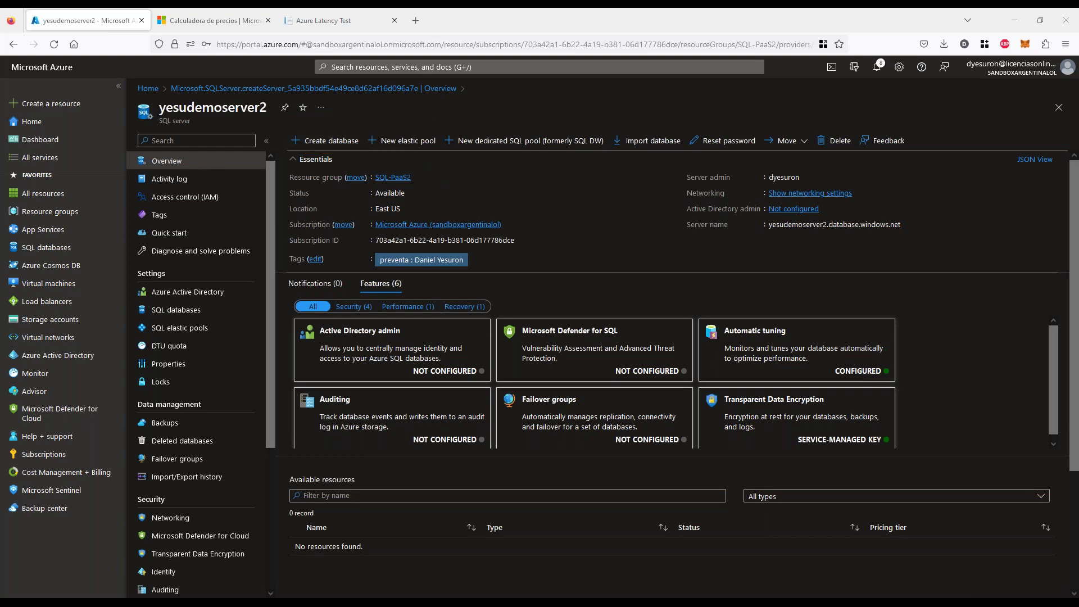
key("ctrl+2")
mouse_move(660, 107)
left_mouse_down()
mouse_move(635, 174)
mouse_move(646, 97)
left_mouse_up()
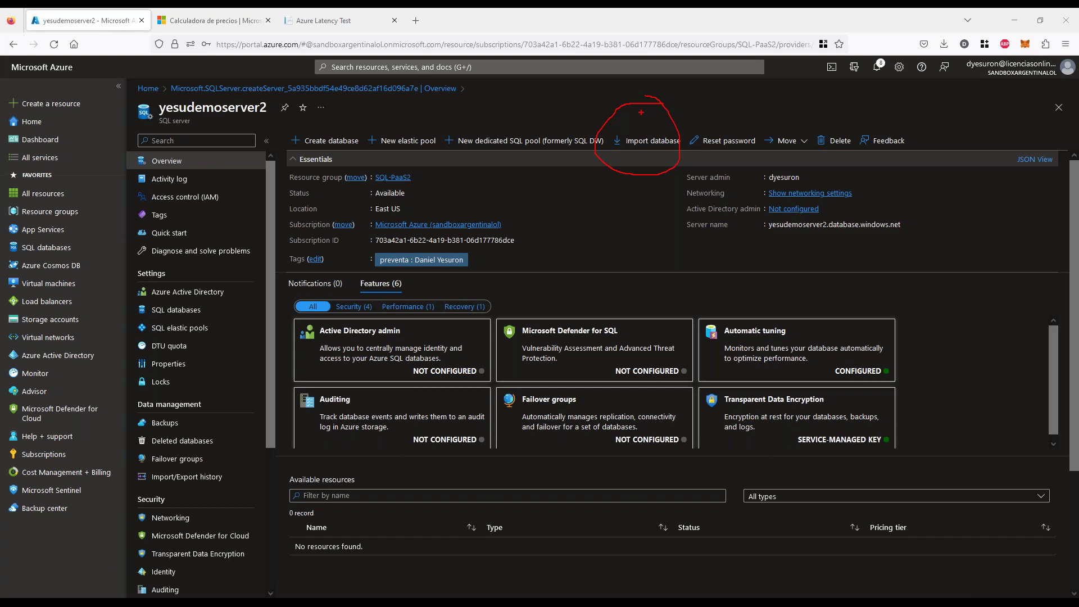
key("Escape")
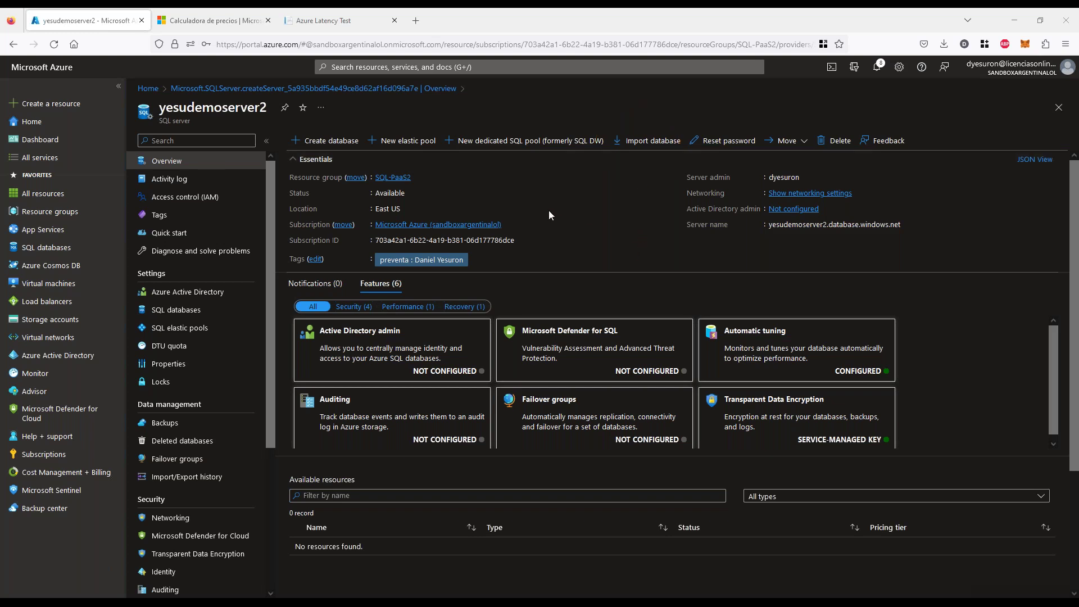
Start creating a database on the yesudemoserver2 server and name it yesudb1.
left_click(322, 147)
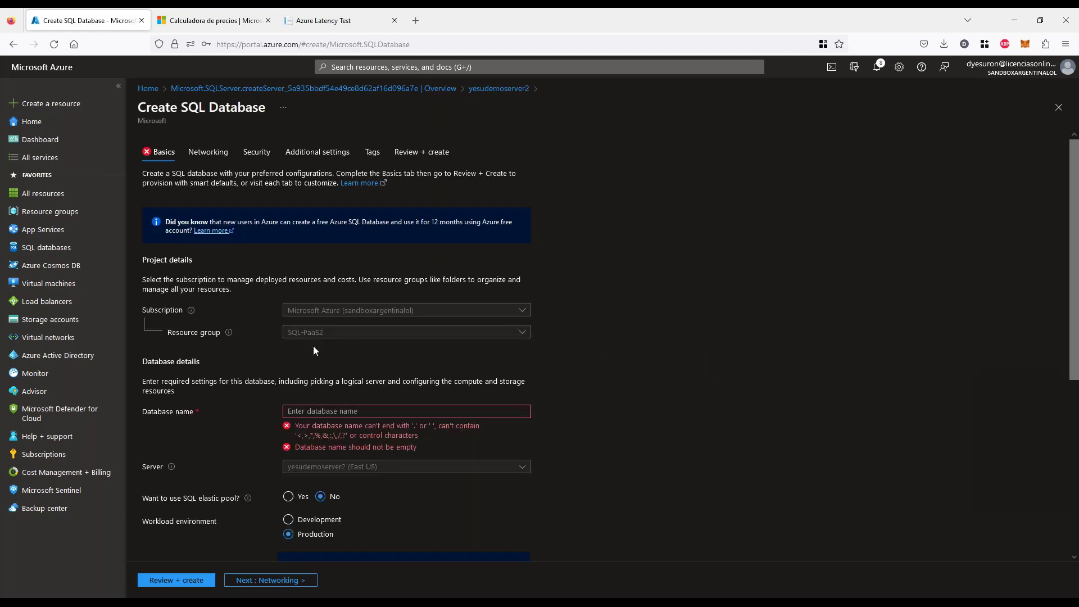
left_click(366, 413)
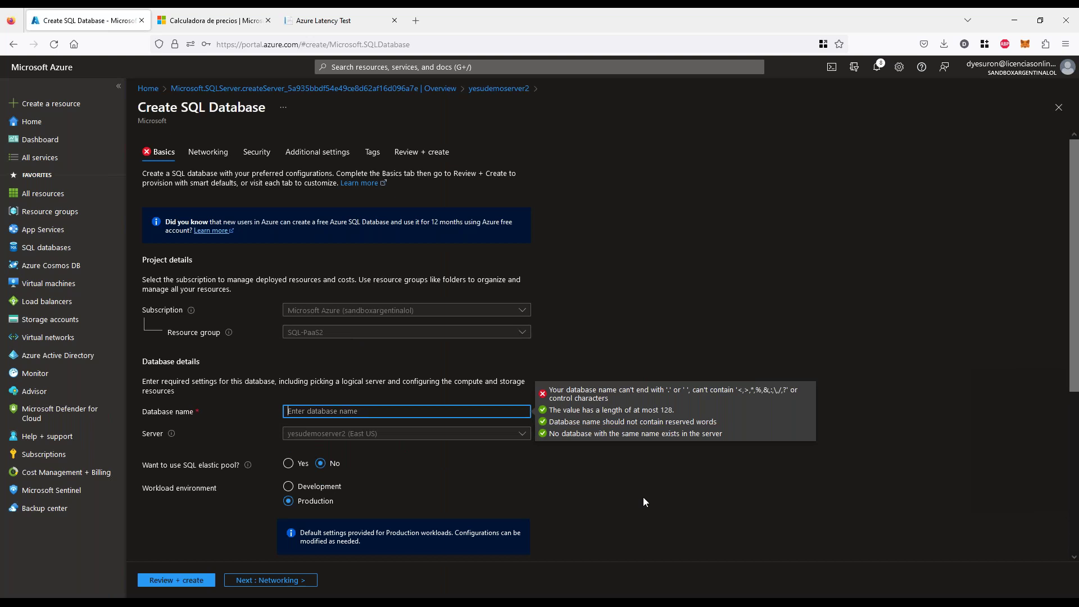
type("y")
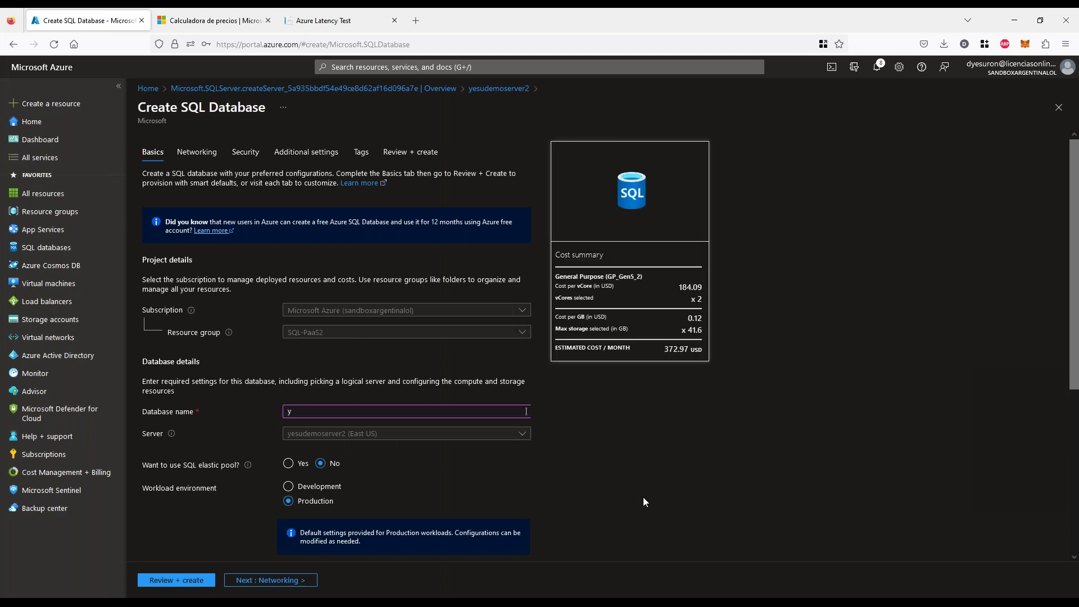
type("es")
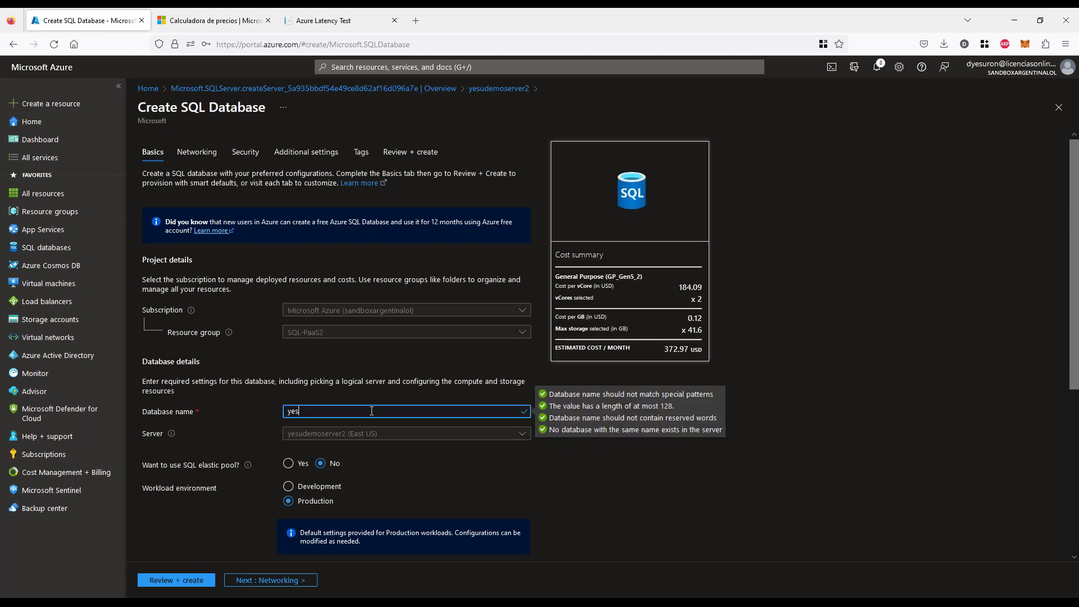
type("udb1")
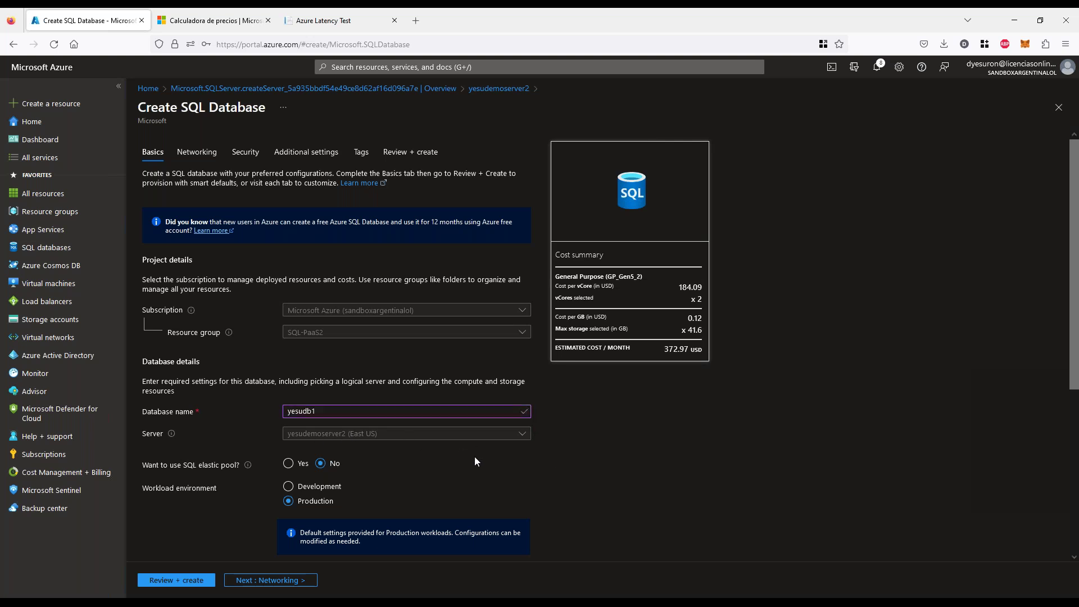
scroll(476, 458, "down", 2)
left_click_drag(158, 350, 240, 351)
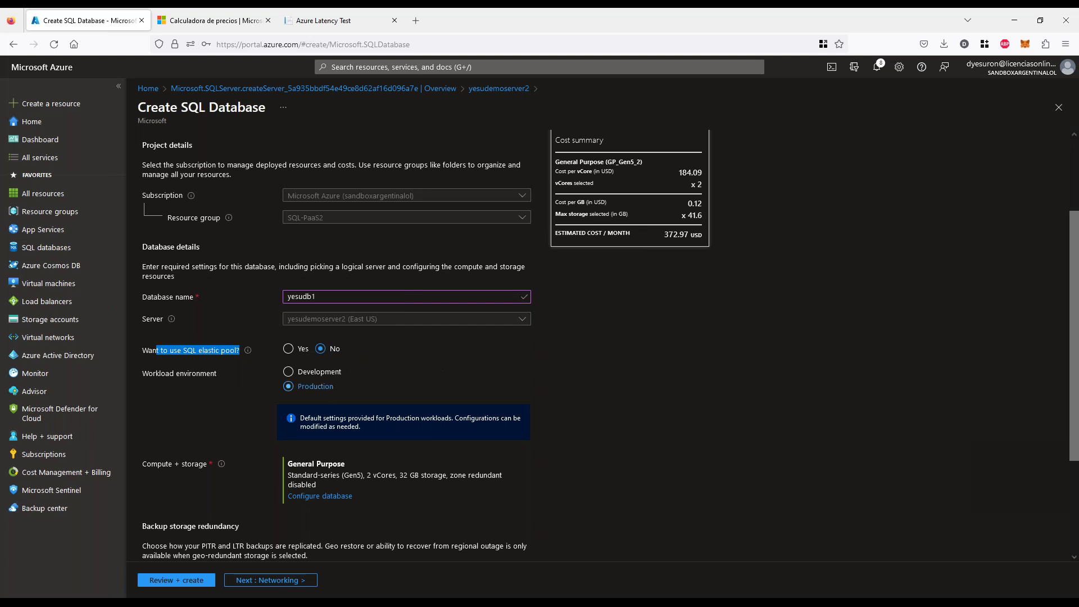
left_click(315, 373)
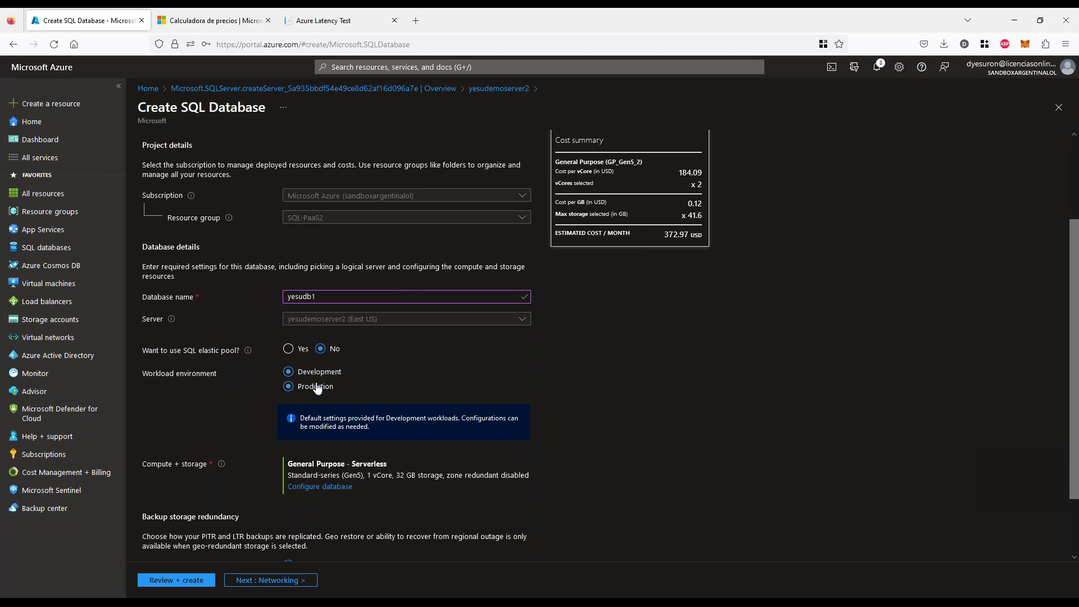
left_click(316, 388)
left_click(326, 373)
left_click(332, 487)
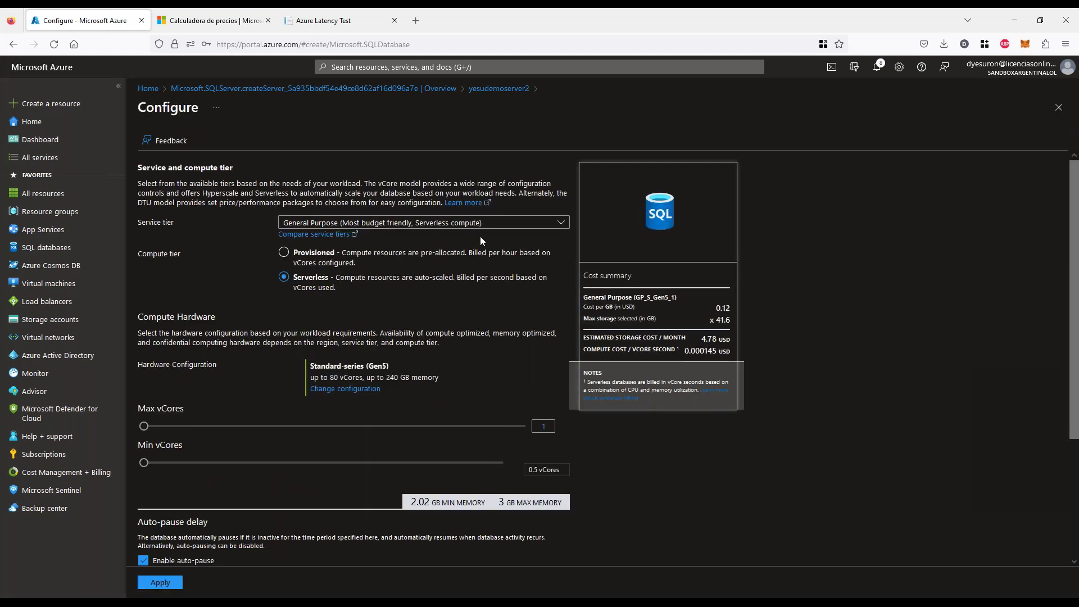
left_click(491, 90)
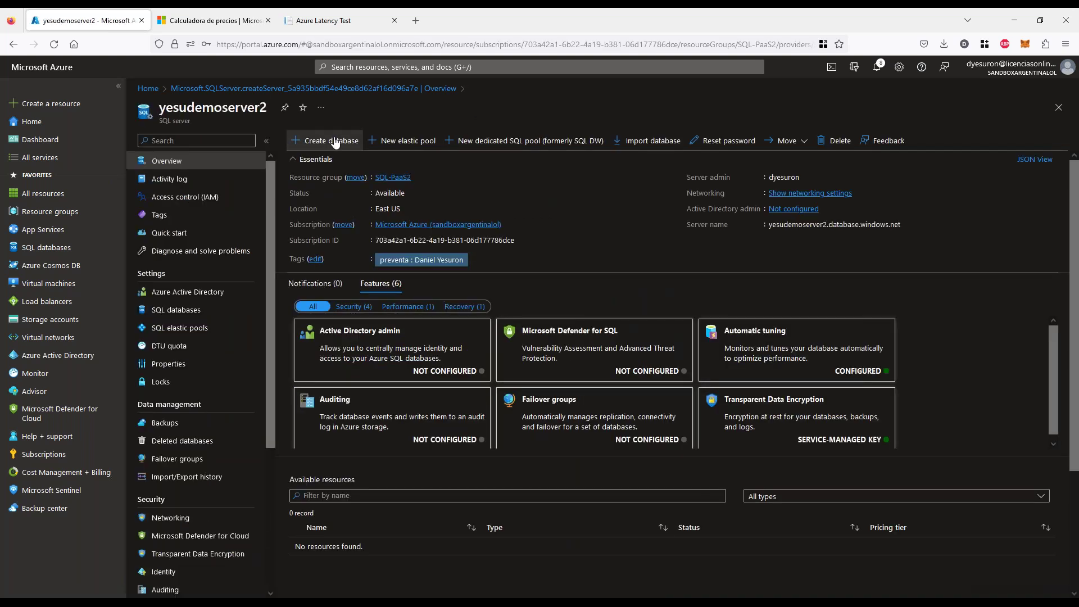
Start a new database on the yesudemoserver2 server and name it yesudb1, leaving the workload environment at Production.
left_click(334, 141)
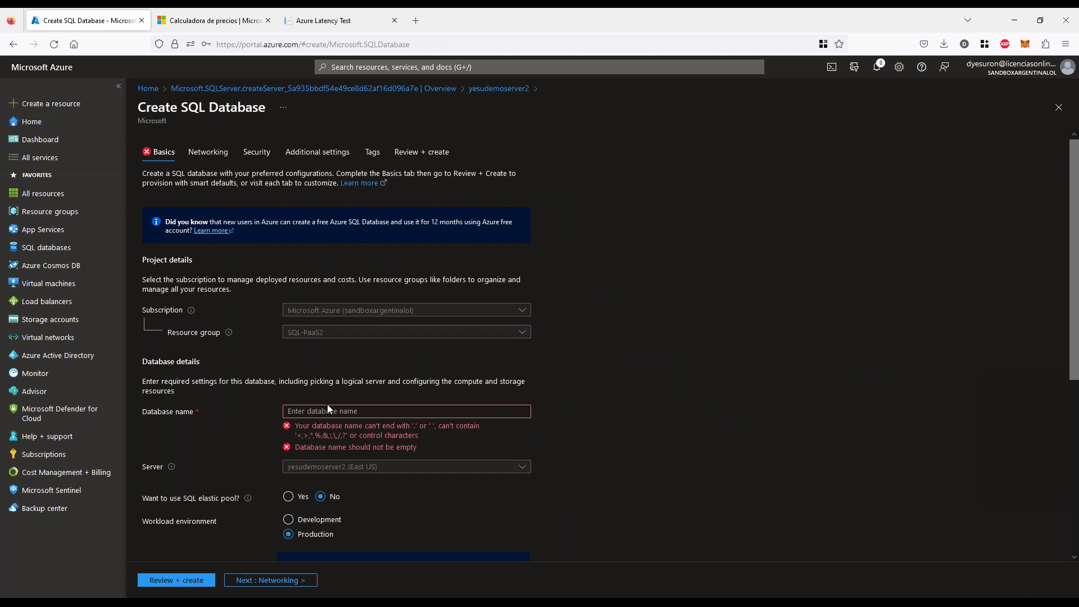
left_click(360, 410)
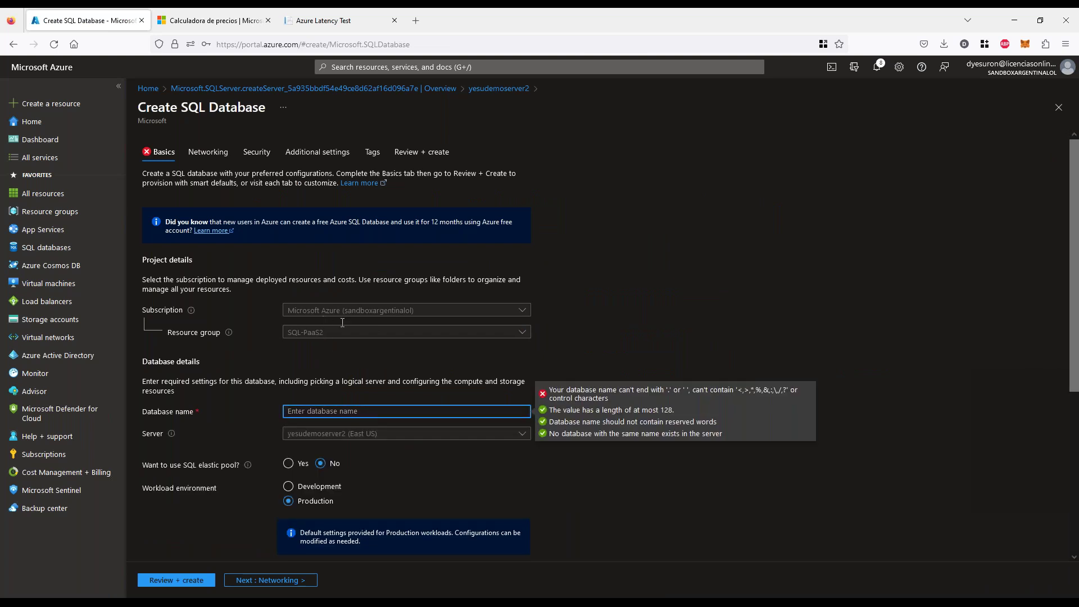
type("yesudb1")
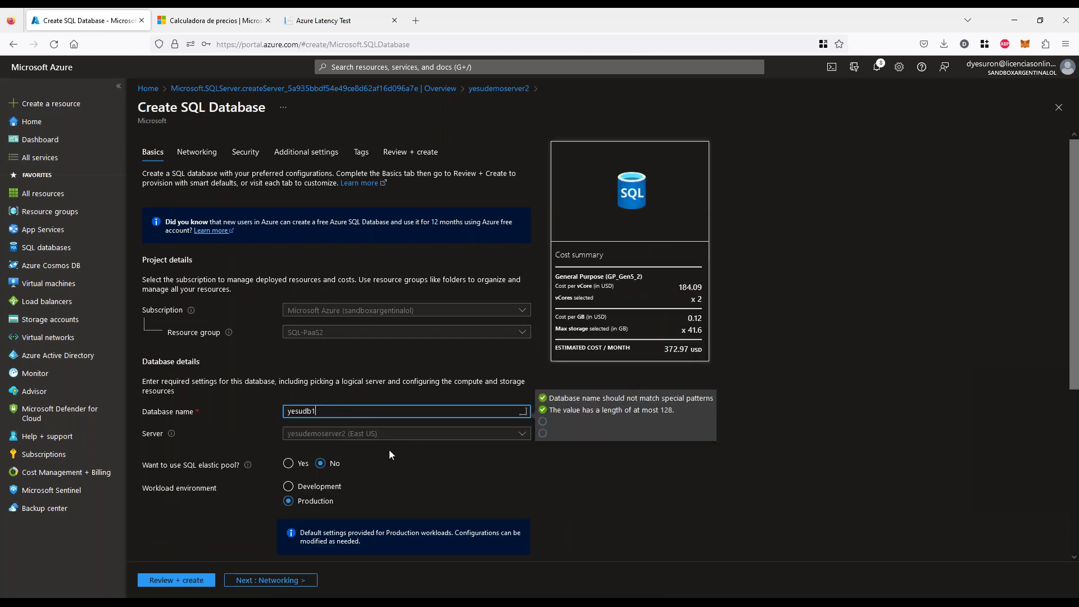
scroll(390, 449, "down", 3)
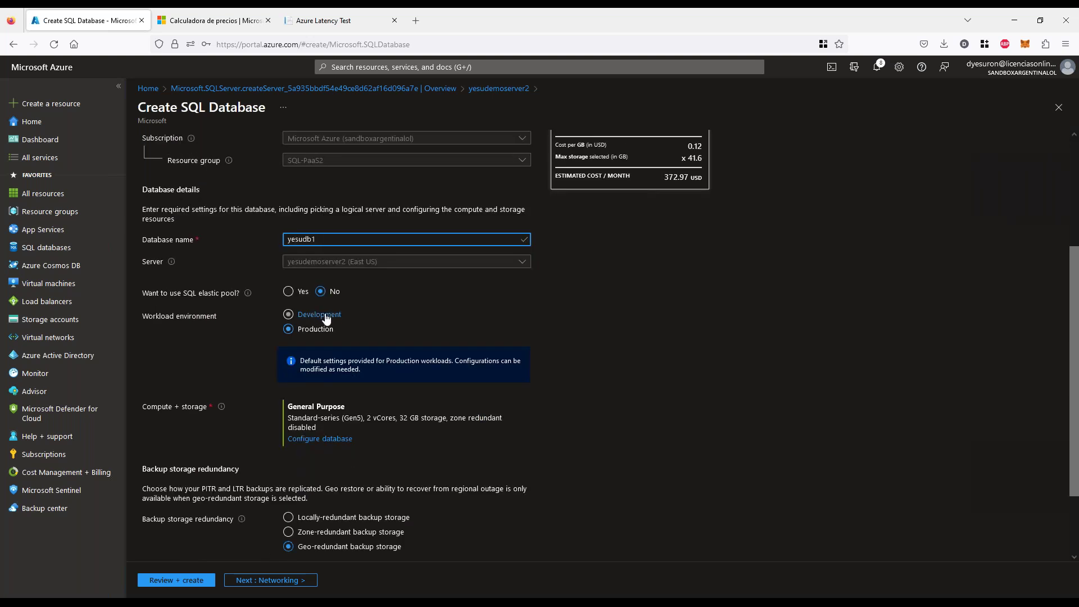
scroll(430, 382, "down", 2)
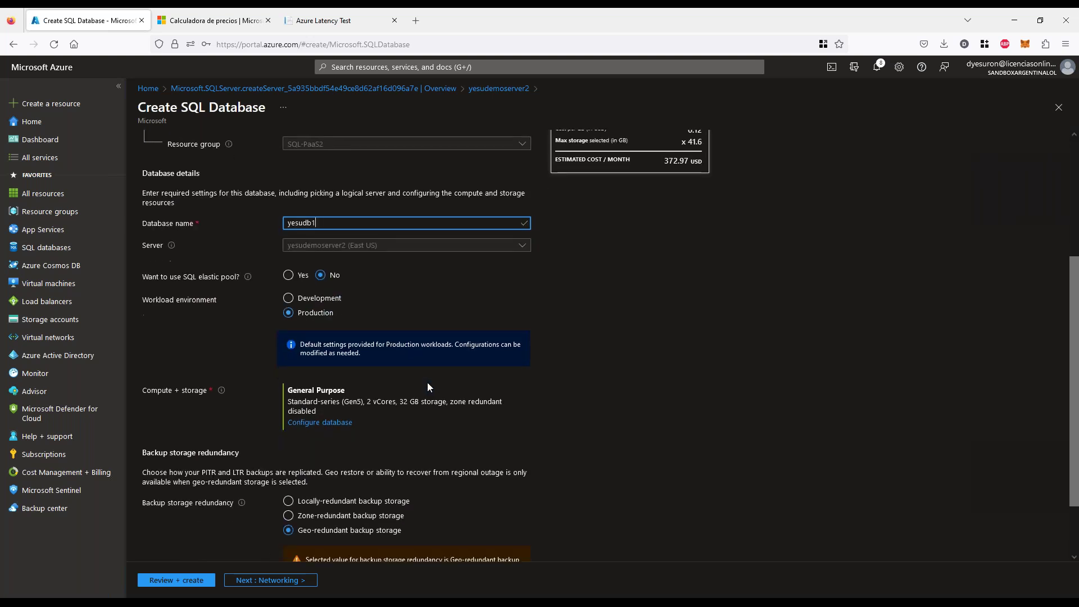
mouse_move(307, 322)
left_mouse_down()
mouse_move(264, 342)
mouse_move(413, 368)
mouse_move(304, 322)
left_mouse_up()
key("Escape")
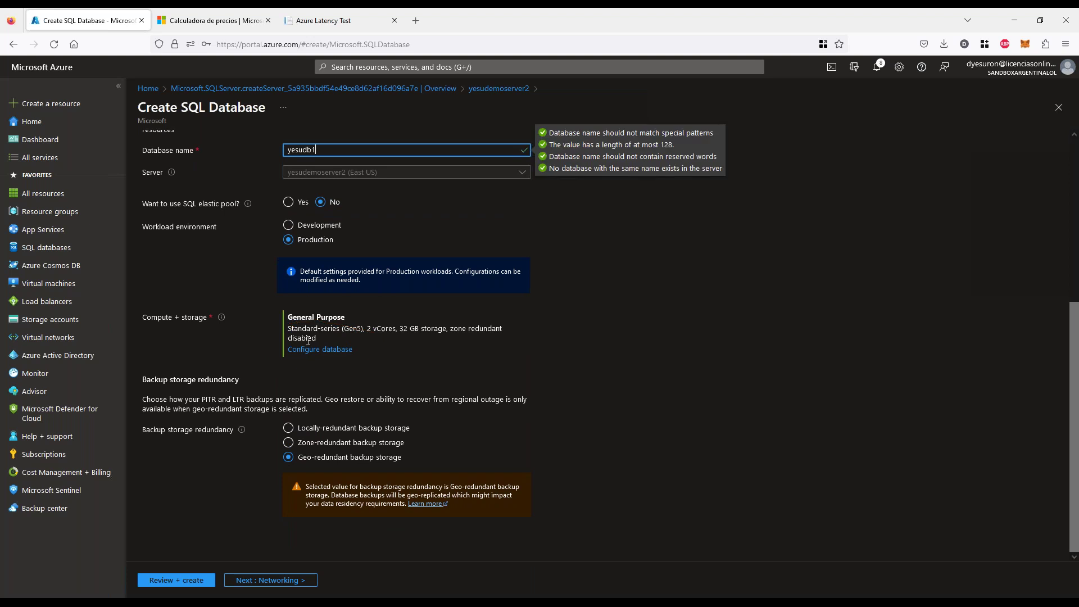
Configure the database's compute and storage with the DTU-based Basic service tier and a 2 GB maximum data size, and apply it.
left_click(310, 350)
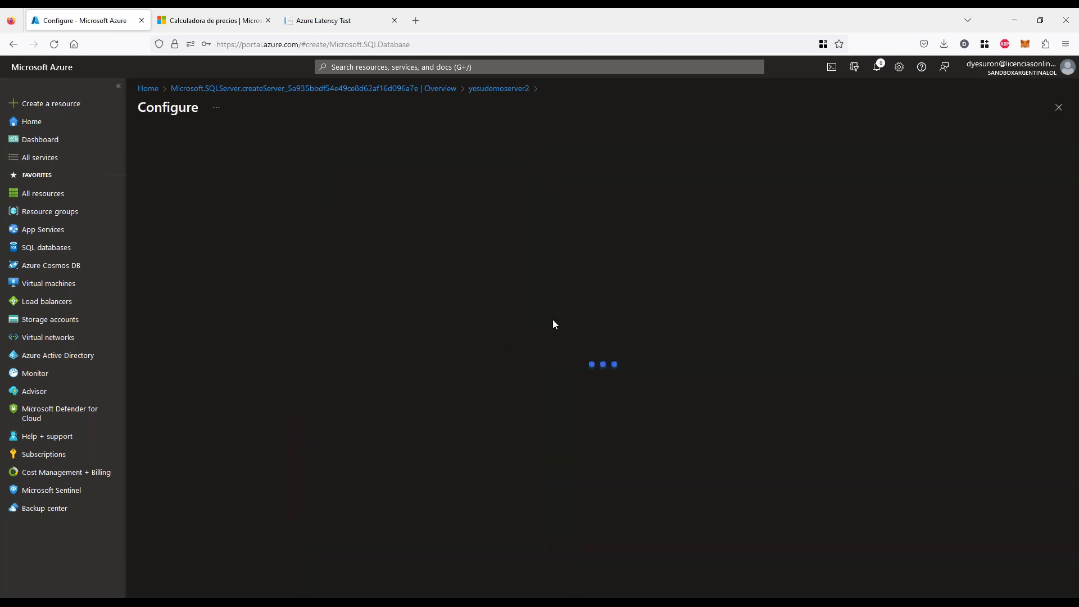
left_click_drag(137, 232, 278, 231)
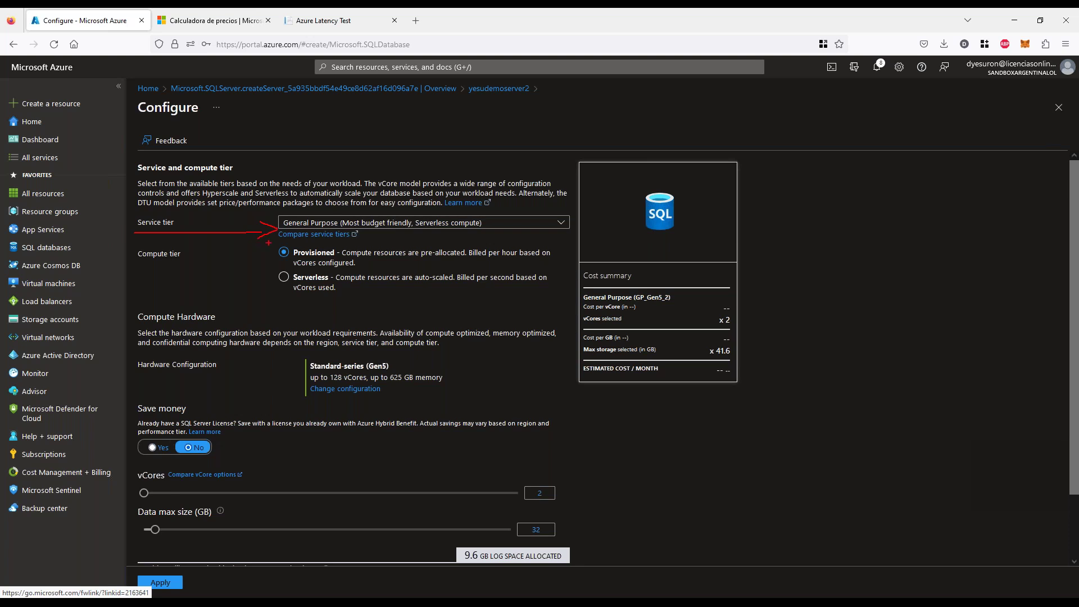
left_click(559, 224)
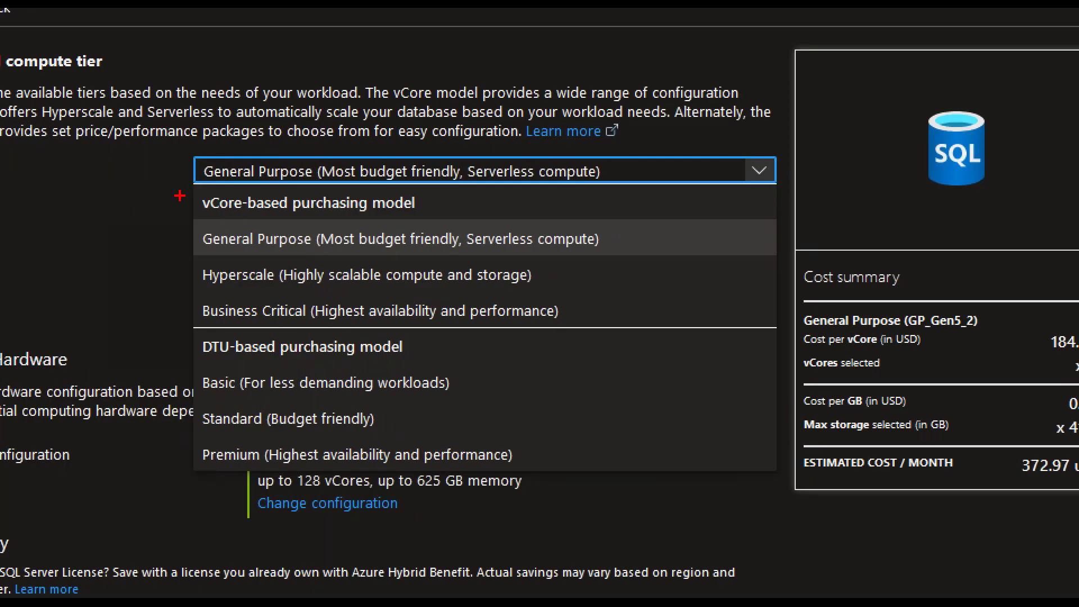
mouse_move(191, 195)
left_mouse_down()
mouse_move(168, 283)
mouse_move(190, 313)
mouse_move(161, 337)
mouse_move(153, 451)
mouse_move(191, 461)
left_mouse_up()
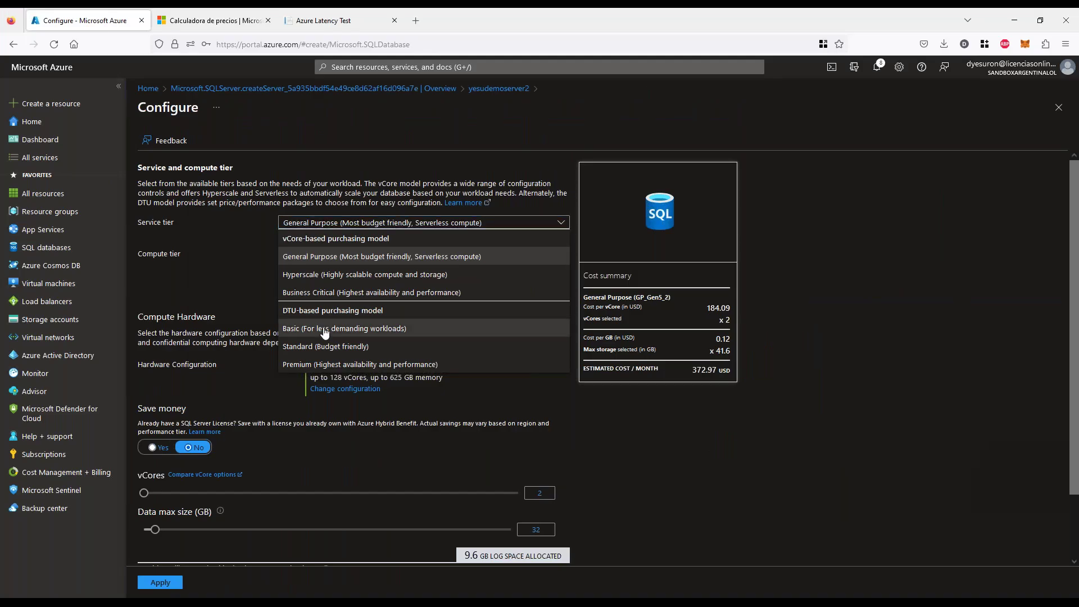
left_click(290, 382)
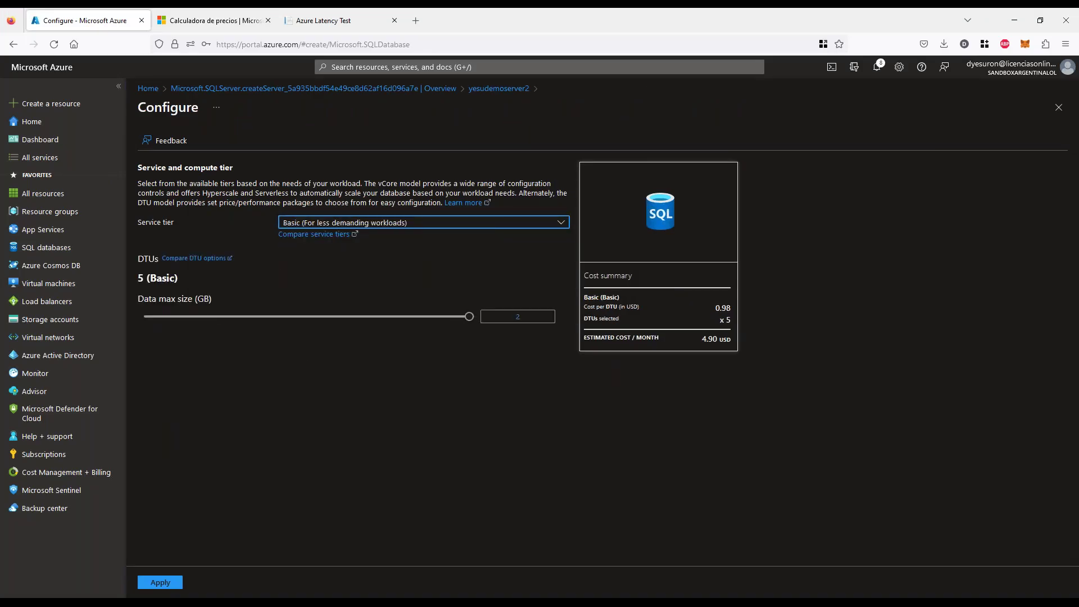
mouse_move(474, 318)
left_mouse_down()
mouse_move(169, 319)
mouse_move(474, 318)
left_mouse_up()
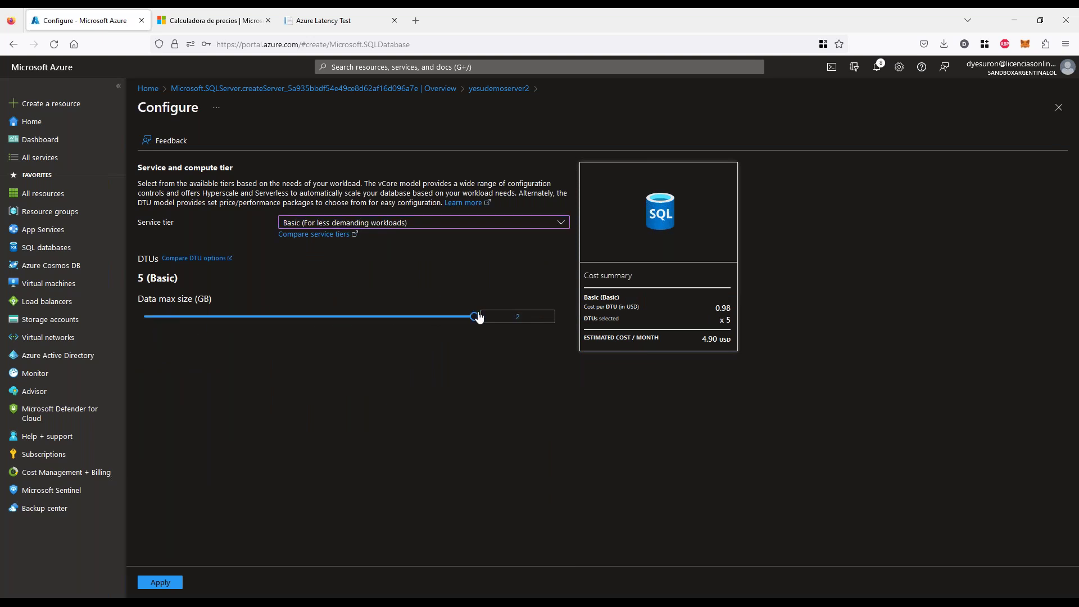
mouse_move(479, 317)
left_mouse_down()
mouse_move(147, 317)
mouse_move(482, 317)
left_mouse_up()
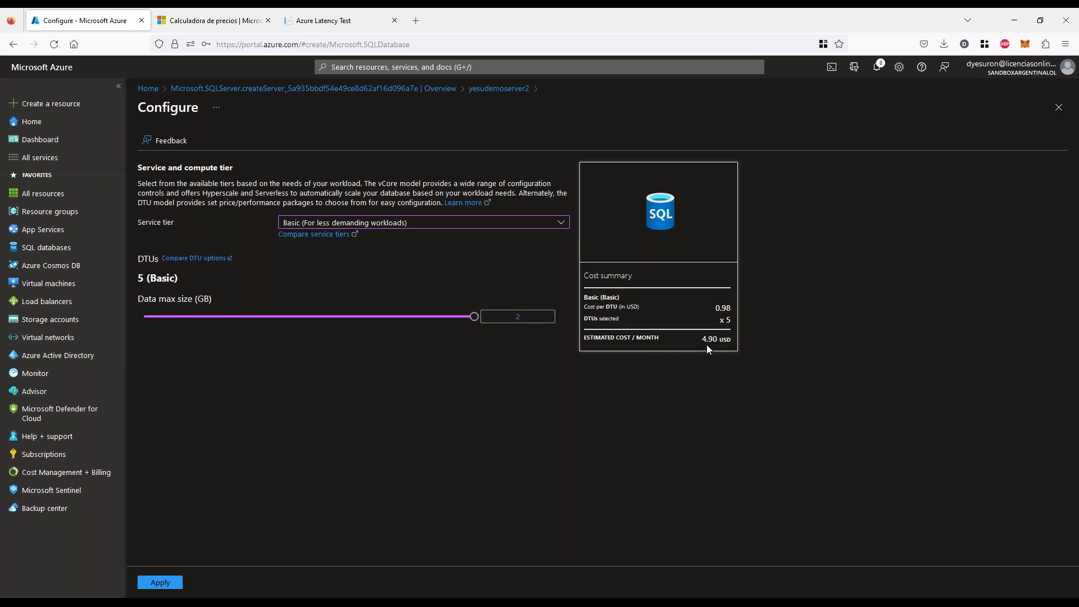
left_click(472, 383)
left_click(161, 581)
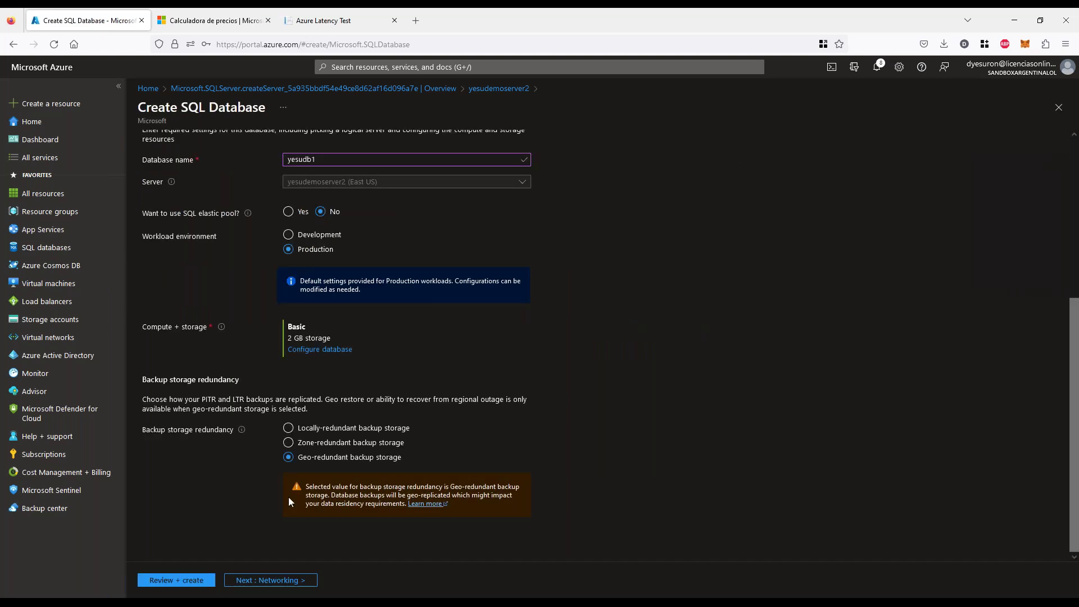
Choose locally-redundant backup storage and keep the default networking and security settings for the database.
left_click(303, 428)
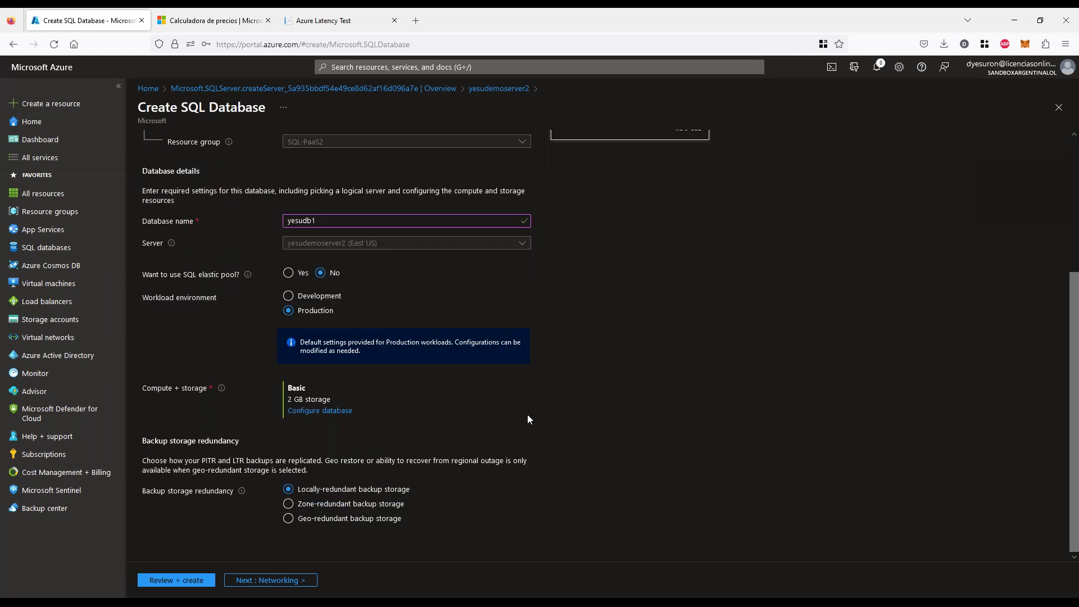
left_click(266, 579)
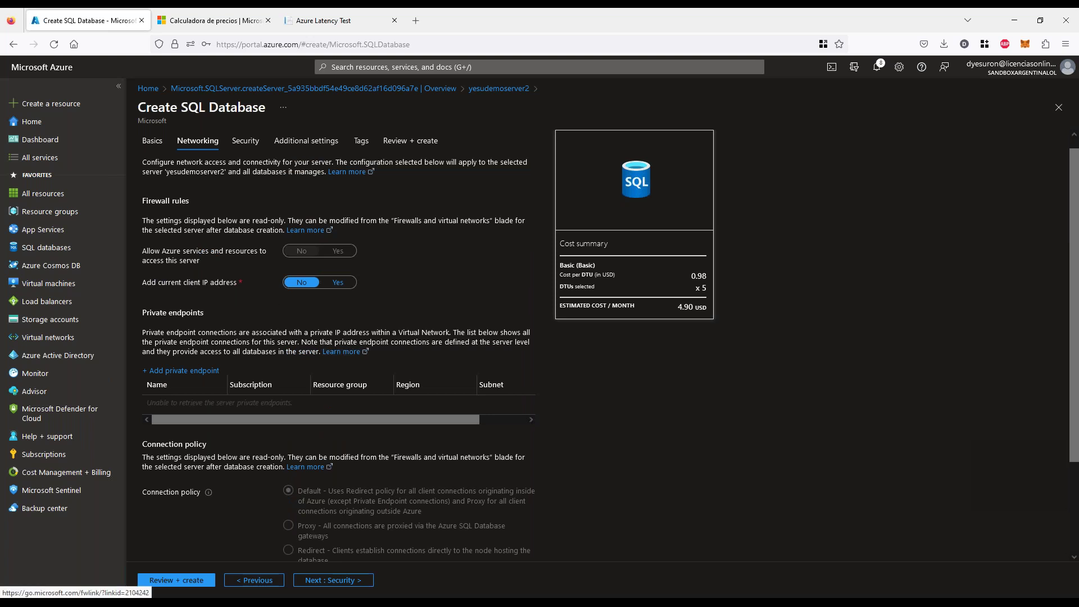
left_click(347, 582)
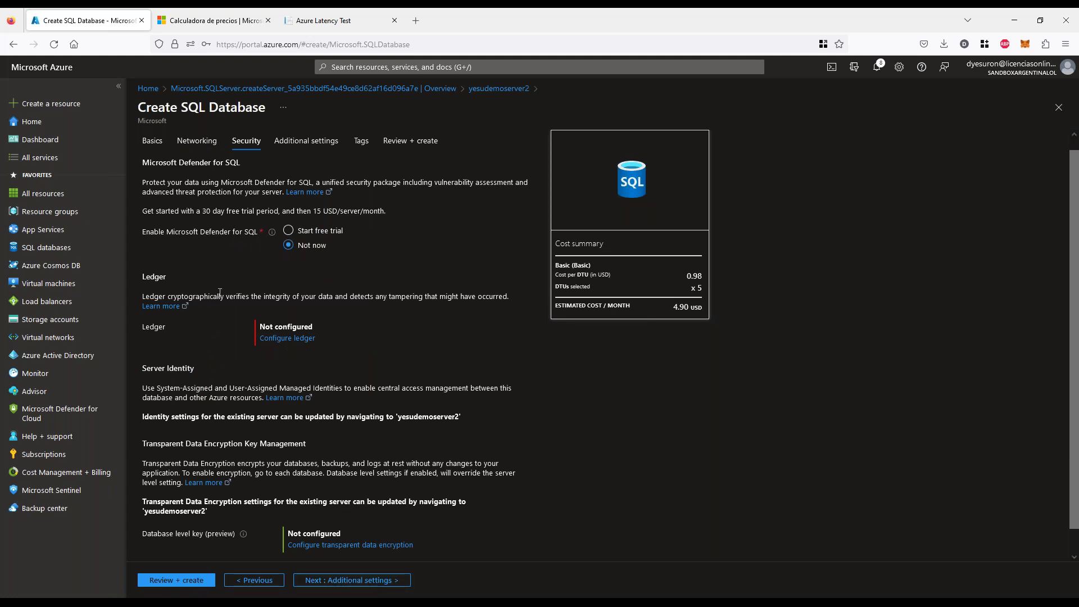
left_click_drag(218, 296, 437, 296)
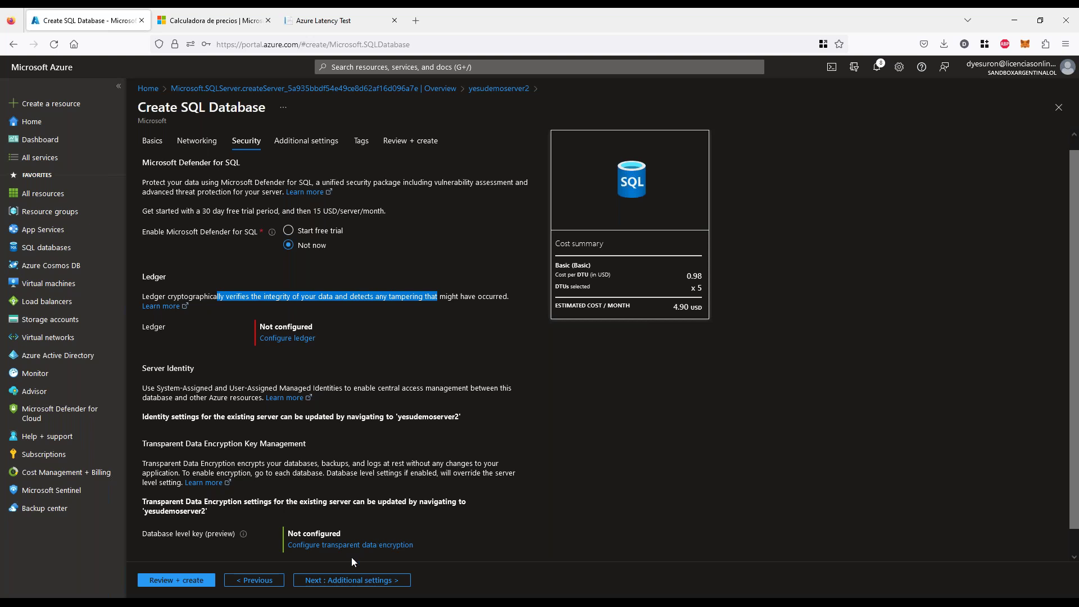
left_click(365, 580)
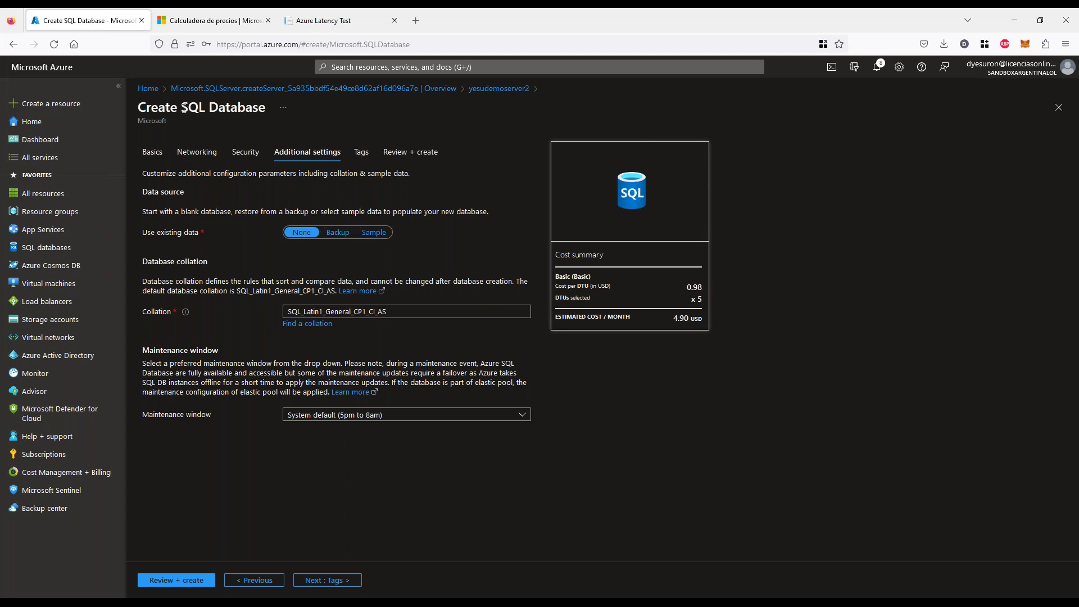
Keep the default additional settings, add no tags, and review and deploy the yesudb1 database.
left_click_drag(178, 109, 236, 109)
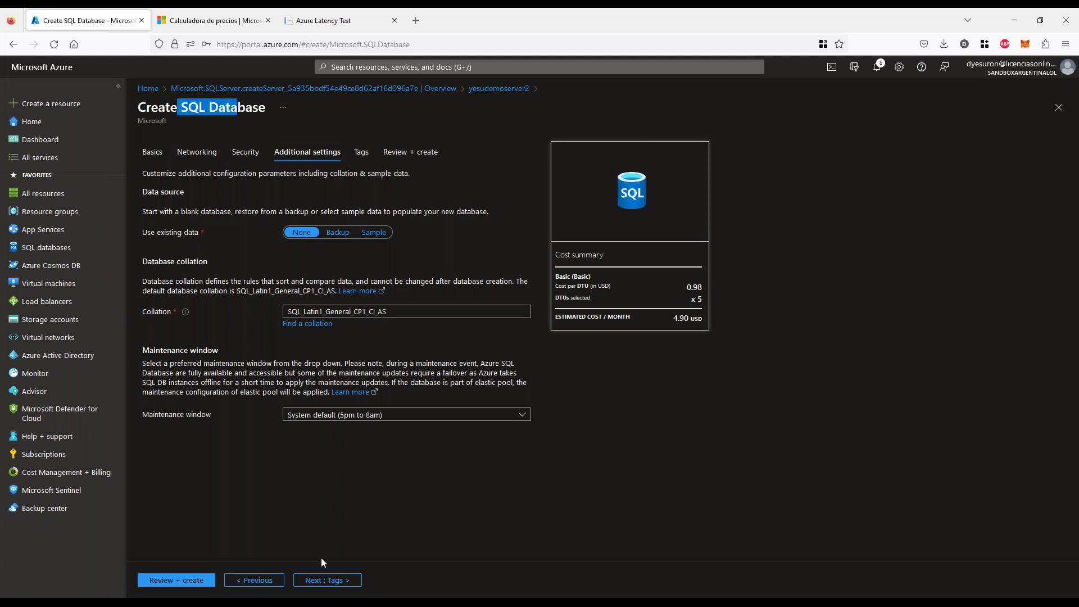
left_click(336, 580)
left_click(194, 584)
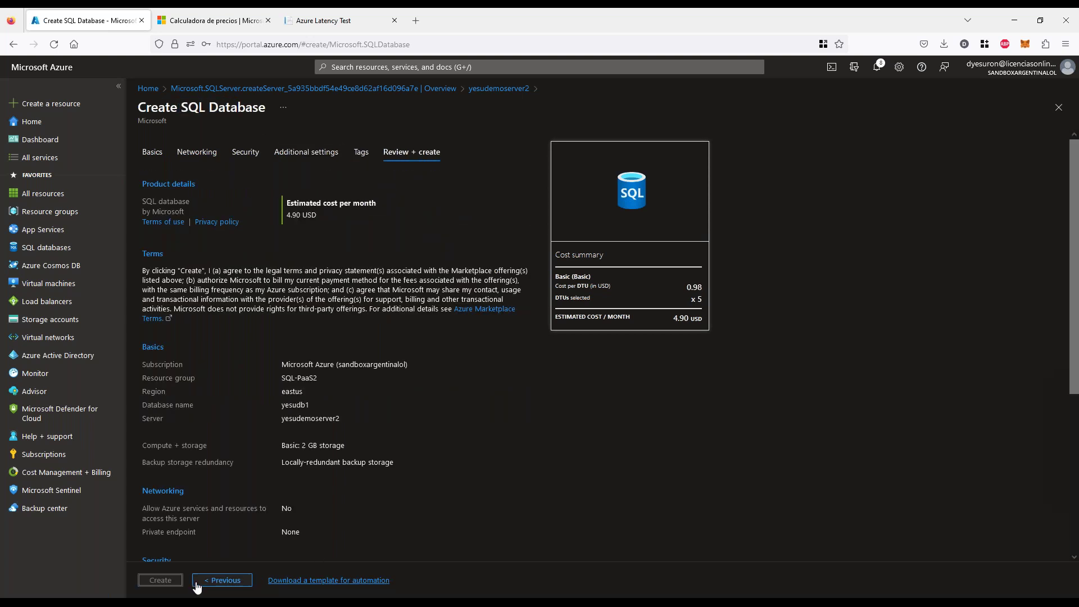
left_click(176, 580)
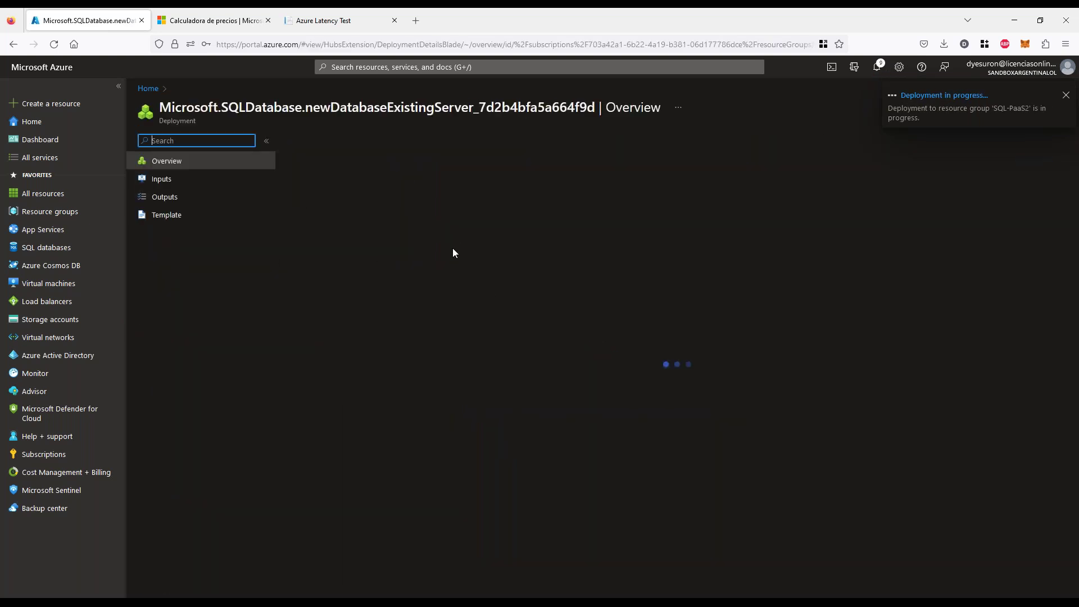
Switch to the Azure pricing calculator and examine the type, purchase model and performance level options in the Azure SQL Database estimate.
key("ctrl+Tab")
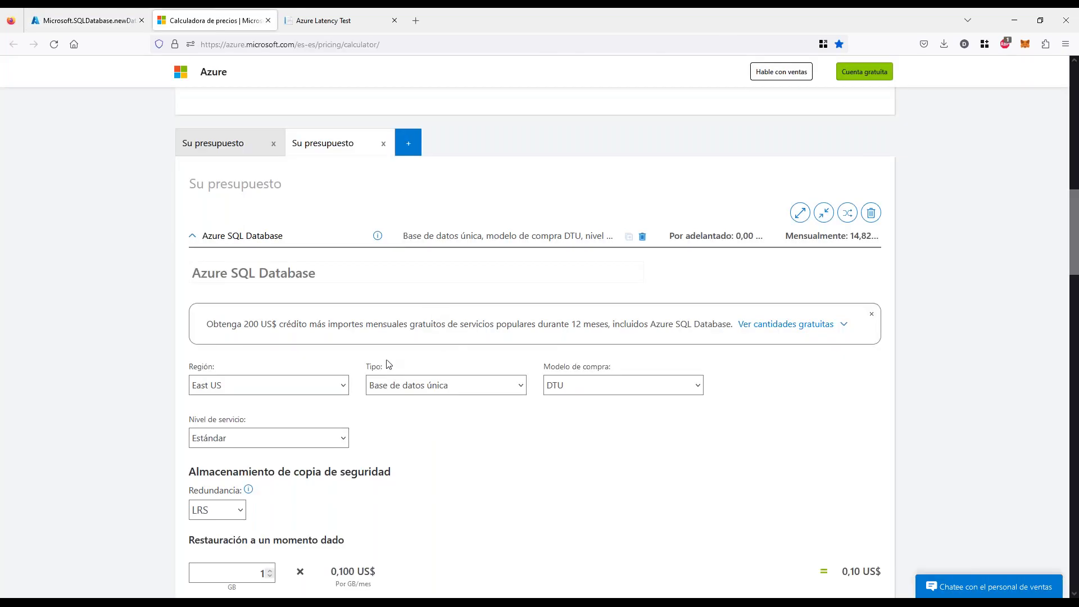
scroll(429, 335, "down", 3)
scroll(434, 337, "up", 1)
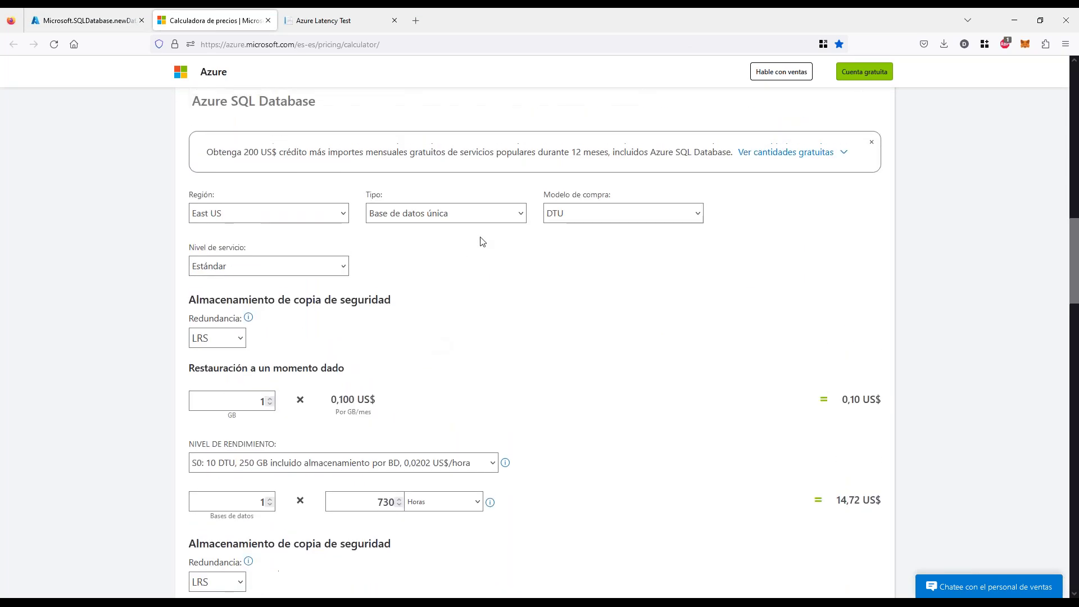
left_click(497, 212)
left_click(600, 213)
left_click(543, 352)
left_click(262, 401)
left_click(448, 361)
scroll(324, 468, "down", 5)
left_click(326, 176)
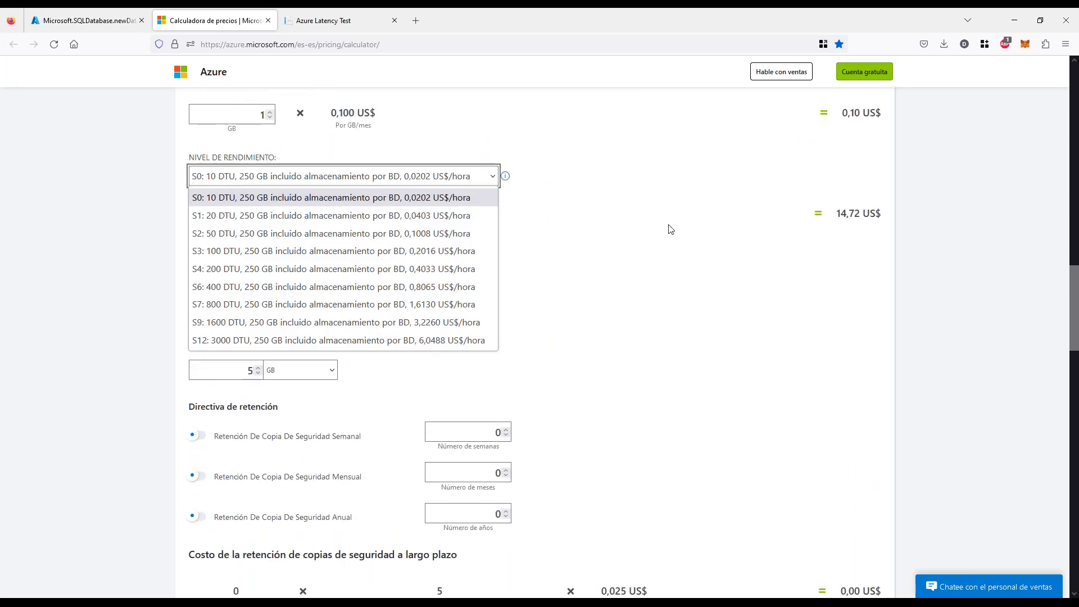
triple_click(618, 257)
scroll(590, 324, "up", 4)
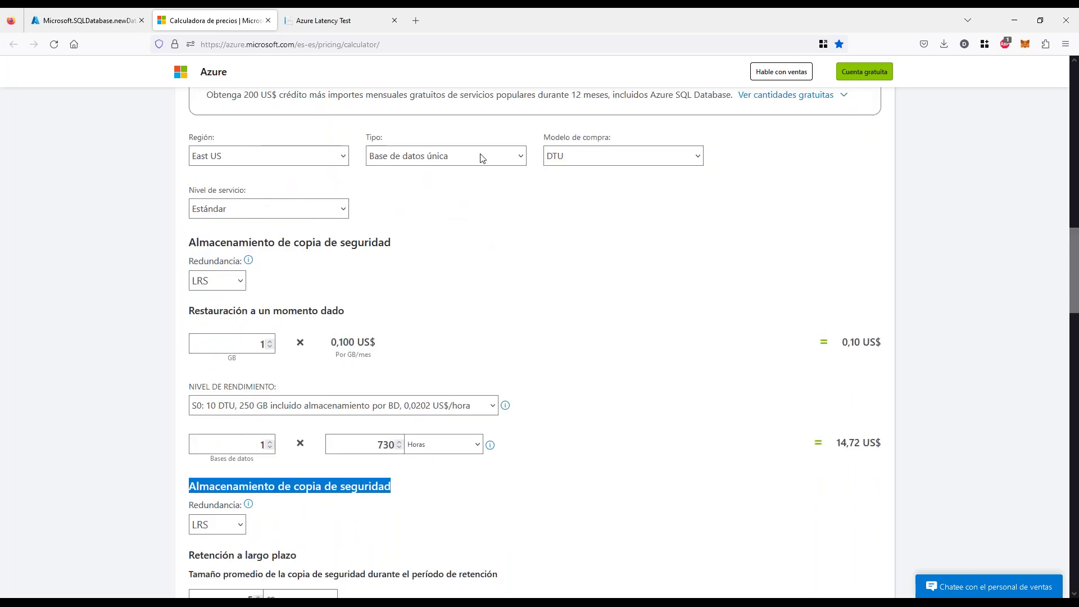
left_click(272, 411)
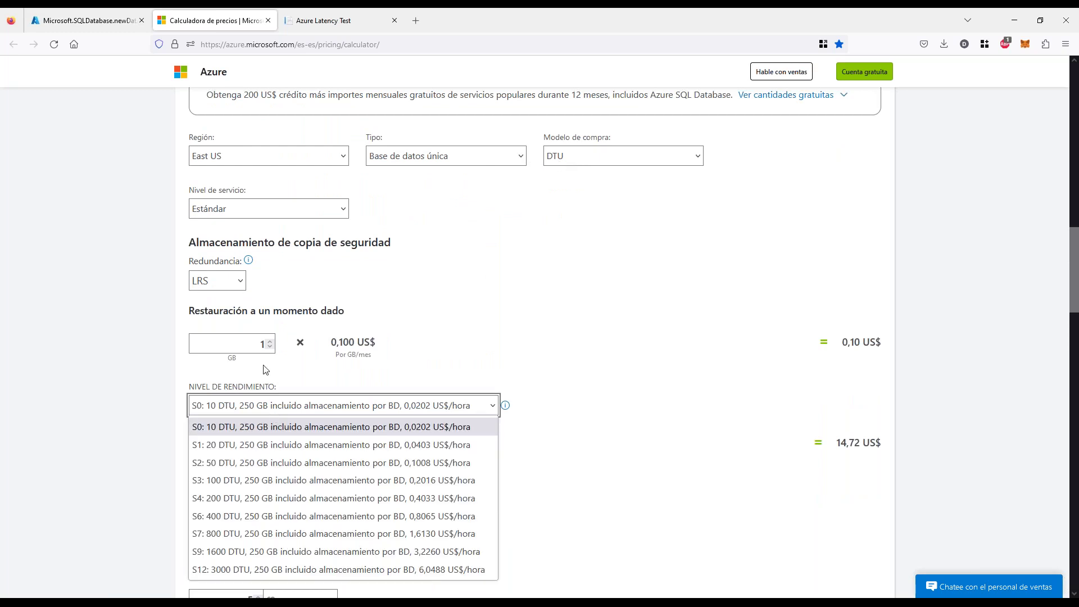
Set the estimate's service tier to Basic and keep LRS redundancy for the long-term backup storage.
left_click(233, 209)
left_click(203, 230)
left_click(112, 410)
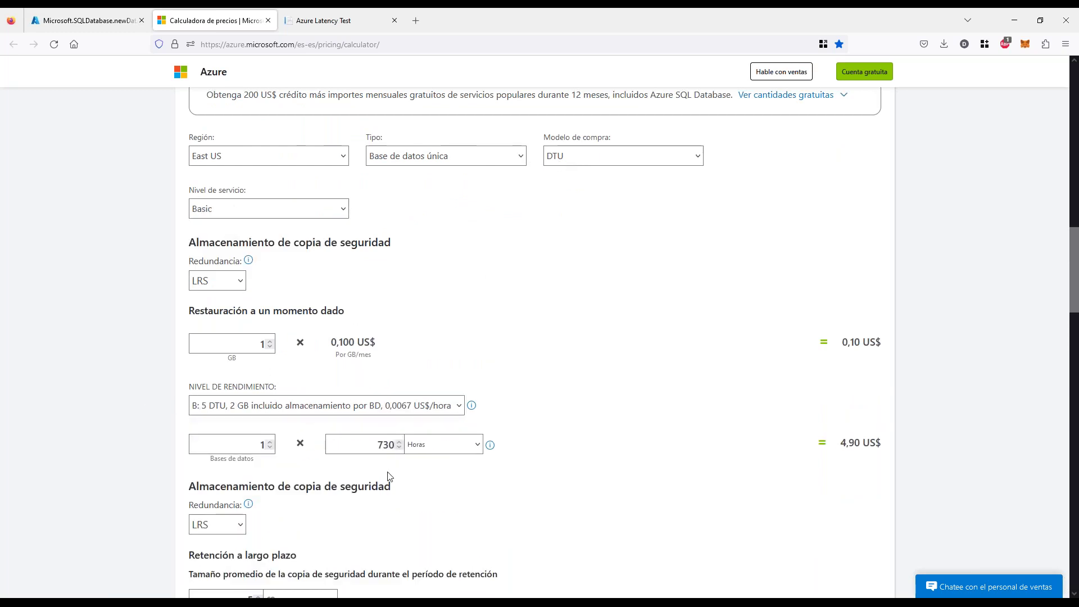
scroll(384, 478, "down", 2)
scroll(384, 478, "down", 2)
left_click(209, 298)
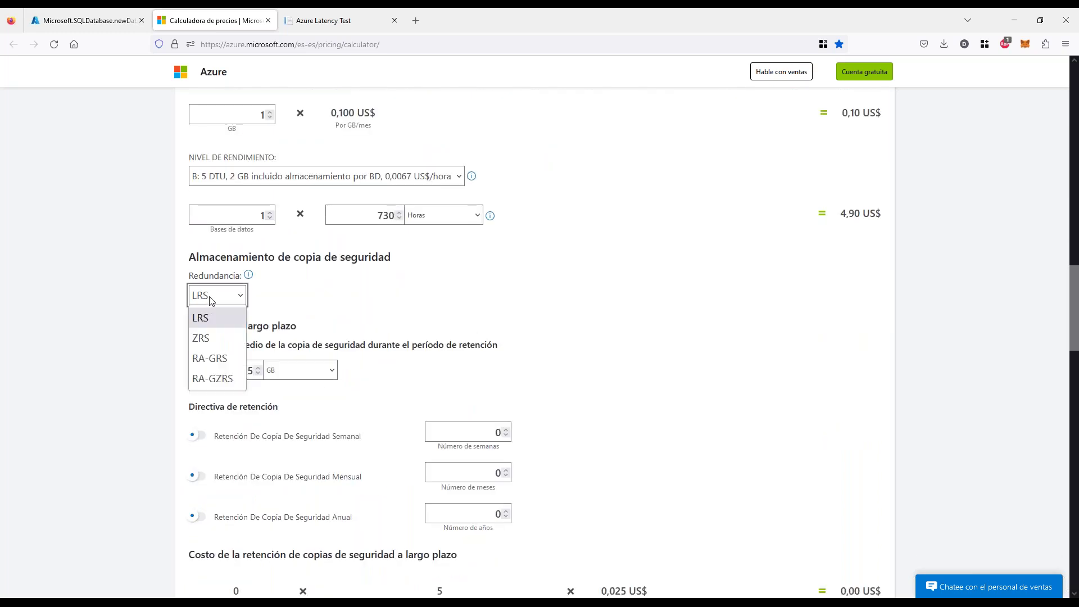
left_click(199, 316)
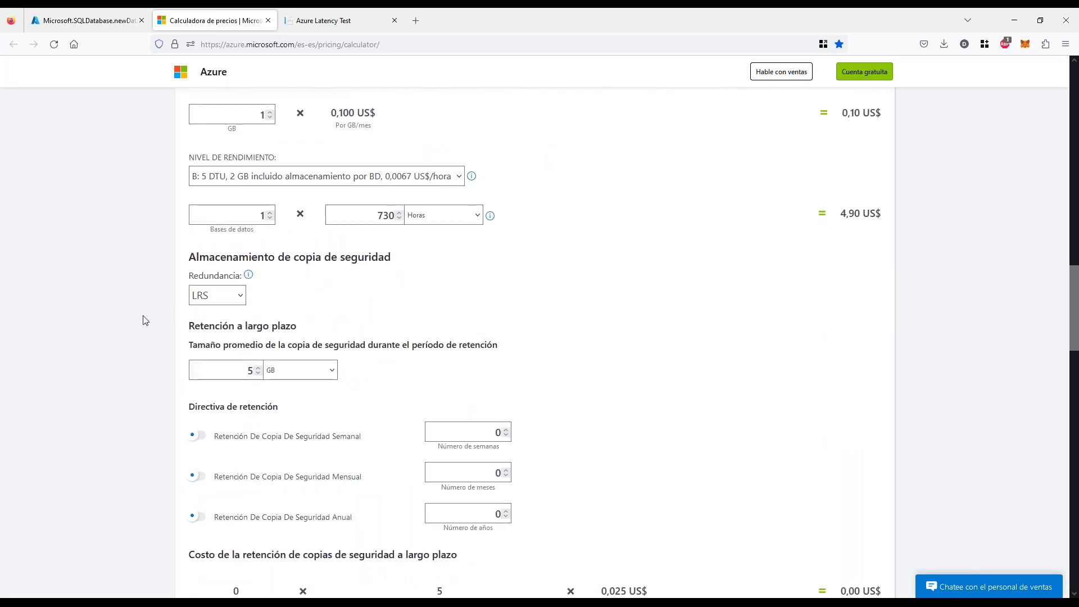
Look over the updated estimate, and return to the Azure portal to check the yesudb1 deployment status.
scroll(163, 370, "up", 5)
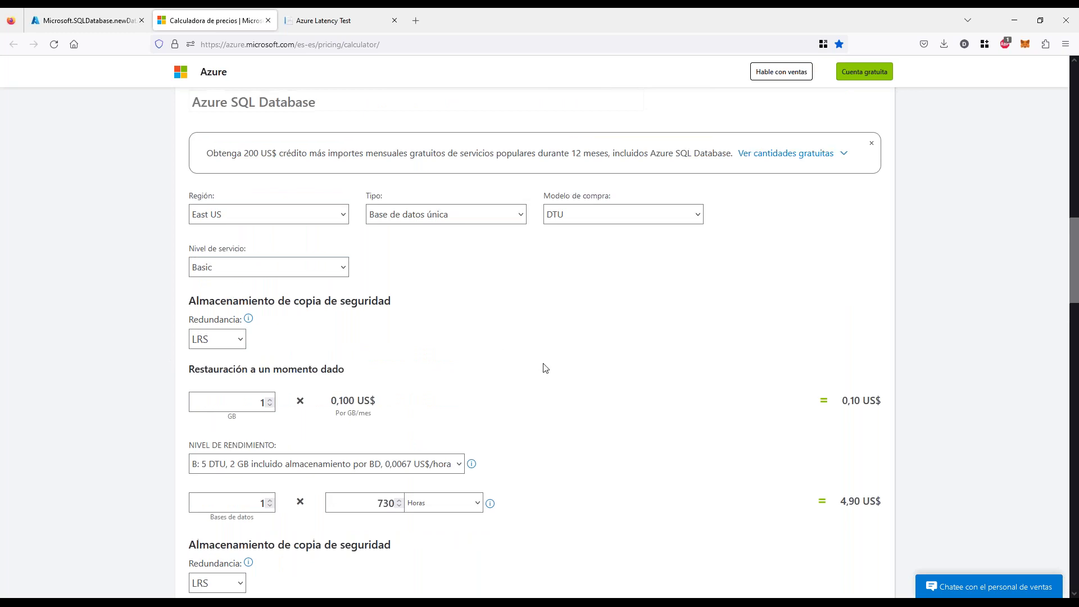
scroll(534, 362, "up", 3)
left_click(114, 13)
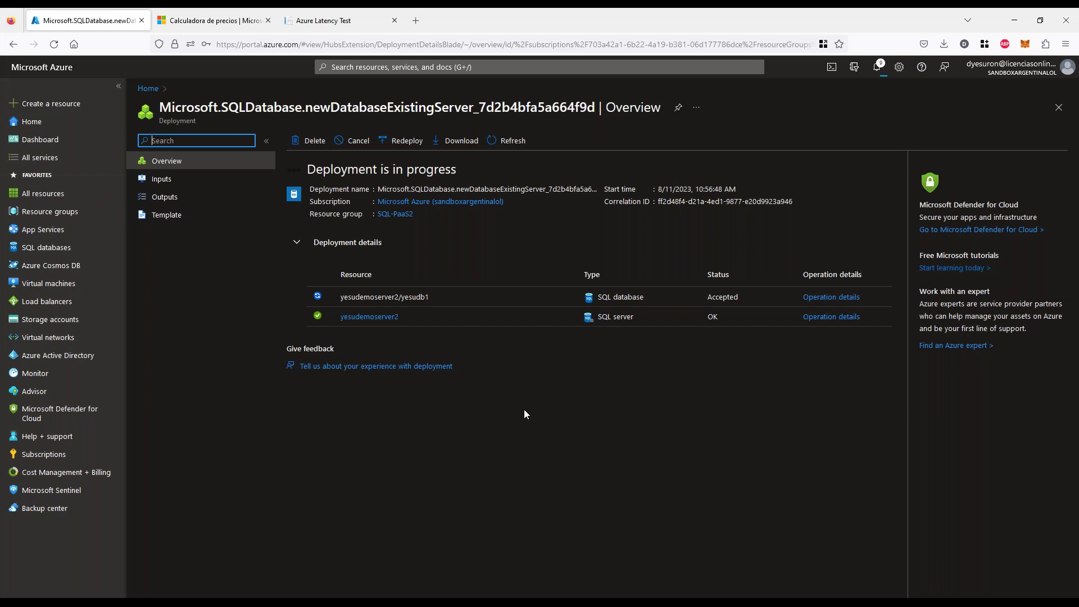
Switch to the pricing calculator and review the Basic estimate's costs and its export, save and share options.
left_click(244, 23)
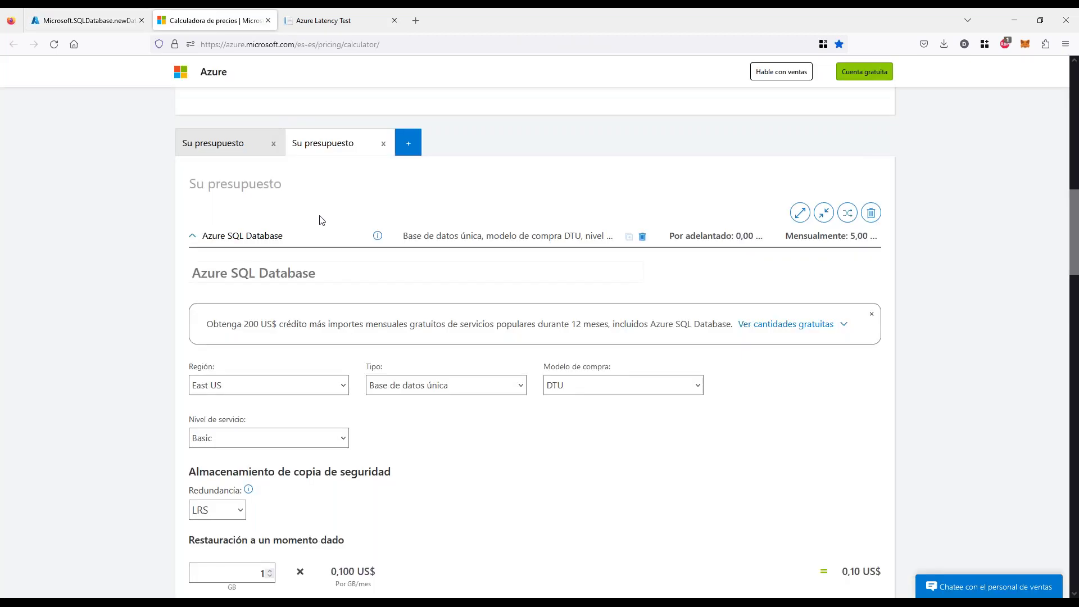
scroll(150, 320, "down", 15)
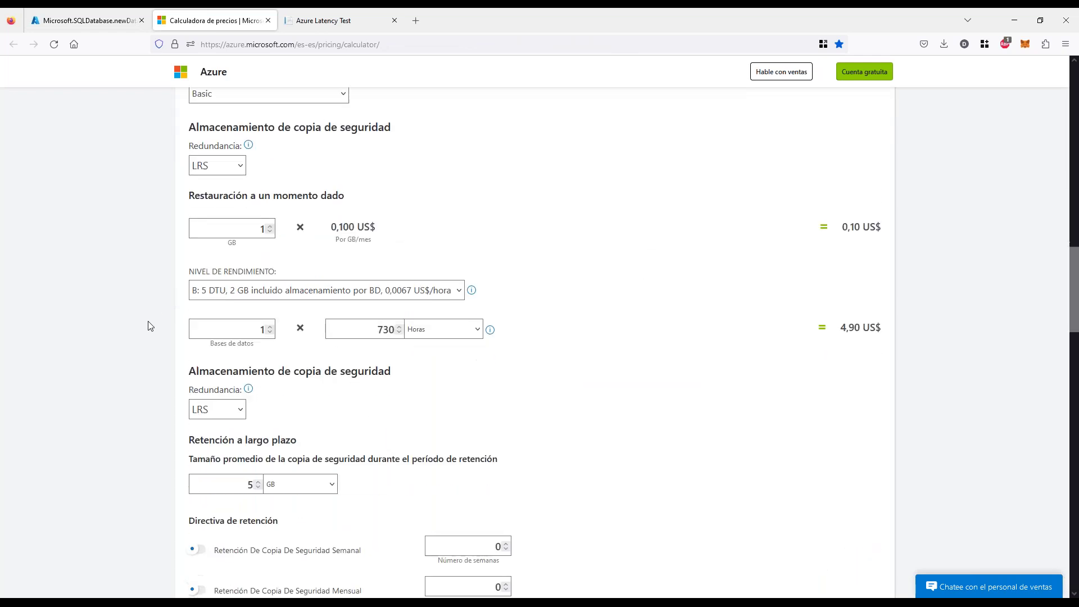
scroll(150, 326, "down", 2)
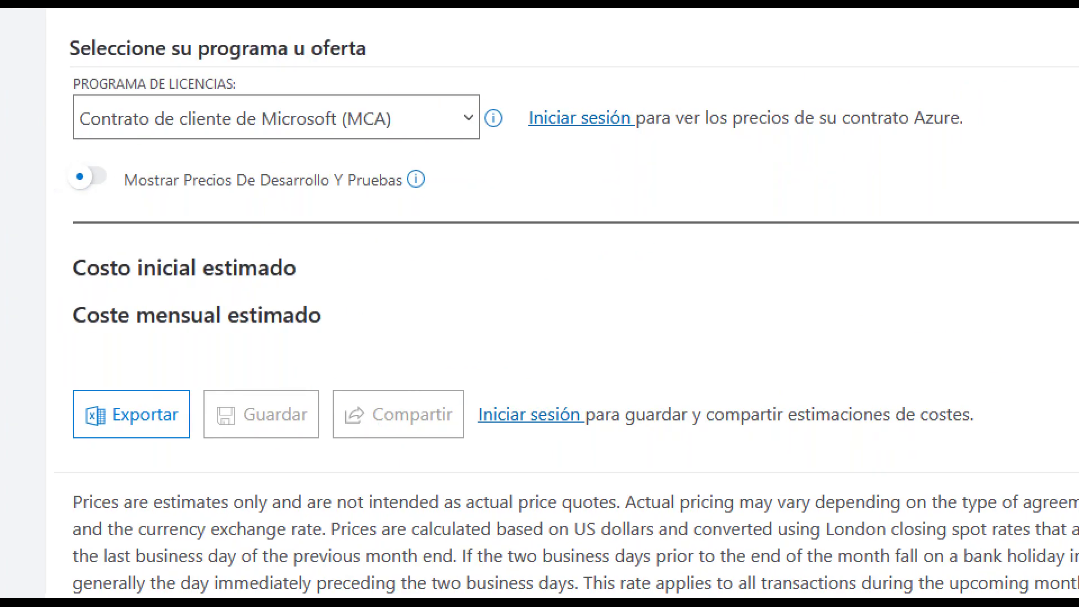
left_click_drag(180, 450, 431, 452)
mouse_move(562, 494)
left_mouse_down()
mouse_move(556, 450)
mouse_move(543, 460)
left_mouse_up()
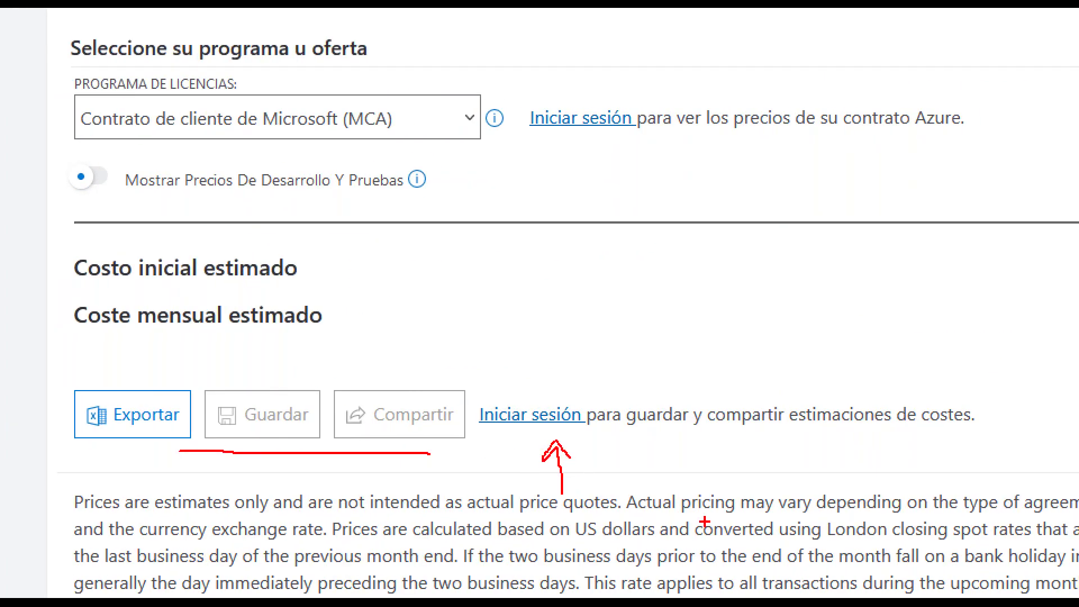
scroll(466, 399, "up", 15)
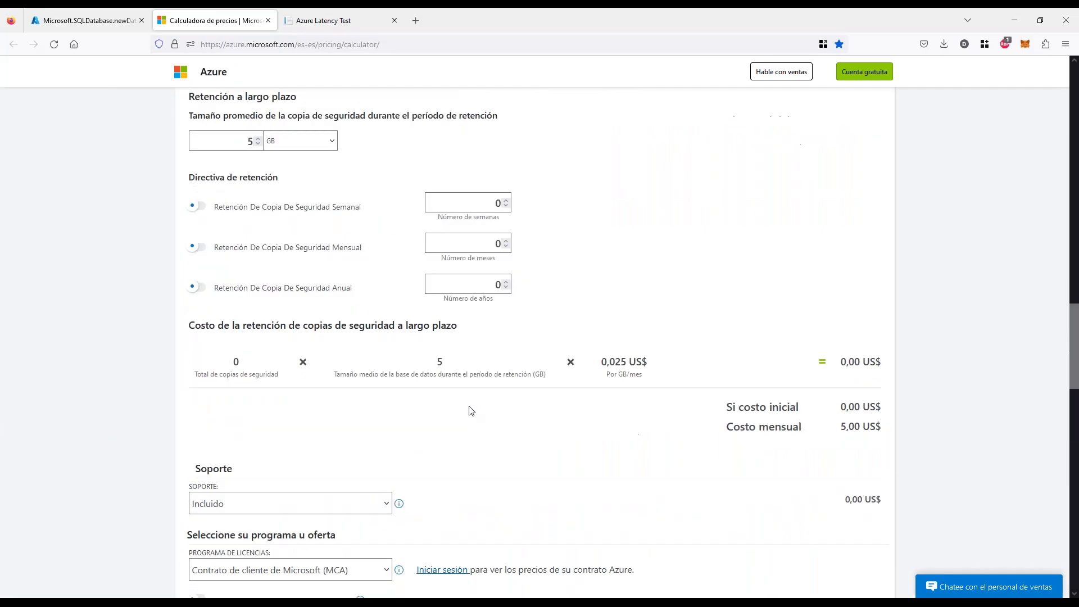
scroll(471, 410, "up", 1)
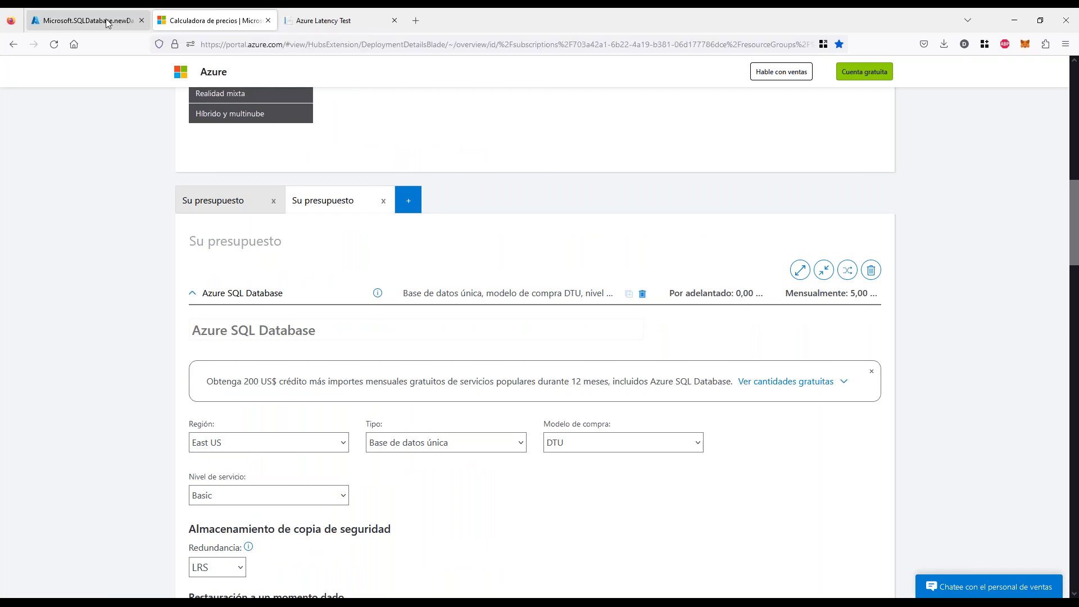
Return to the Azure portal, open the SQL-PaaS2 resource group and refresh it to examine its SQL database and server.
left_click(107, 22)
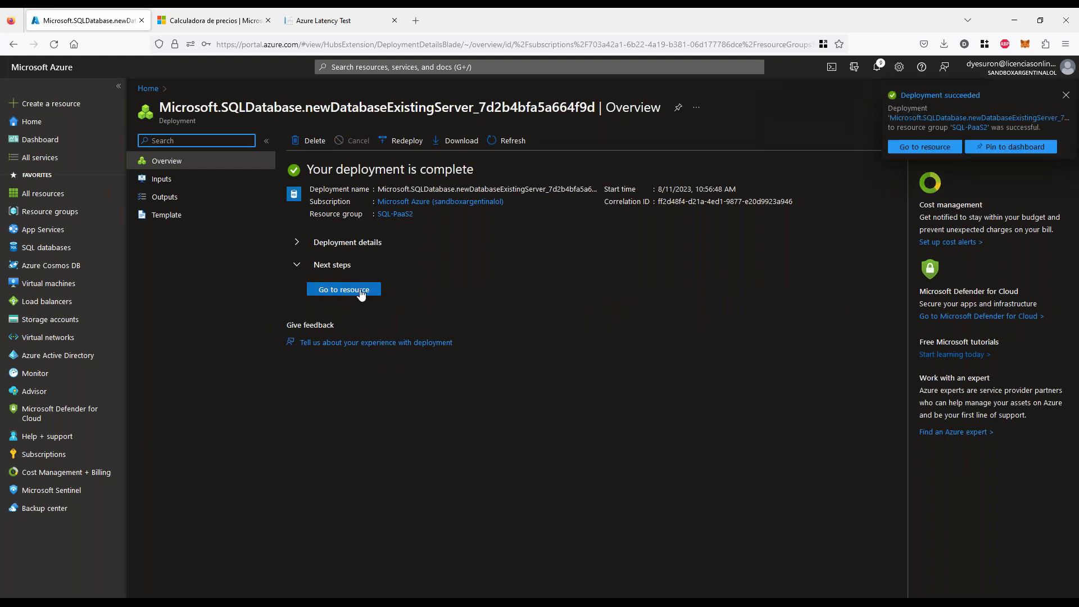
left_click(36, 251)
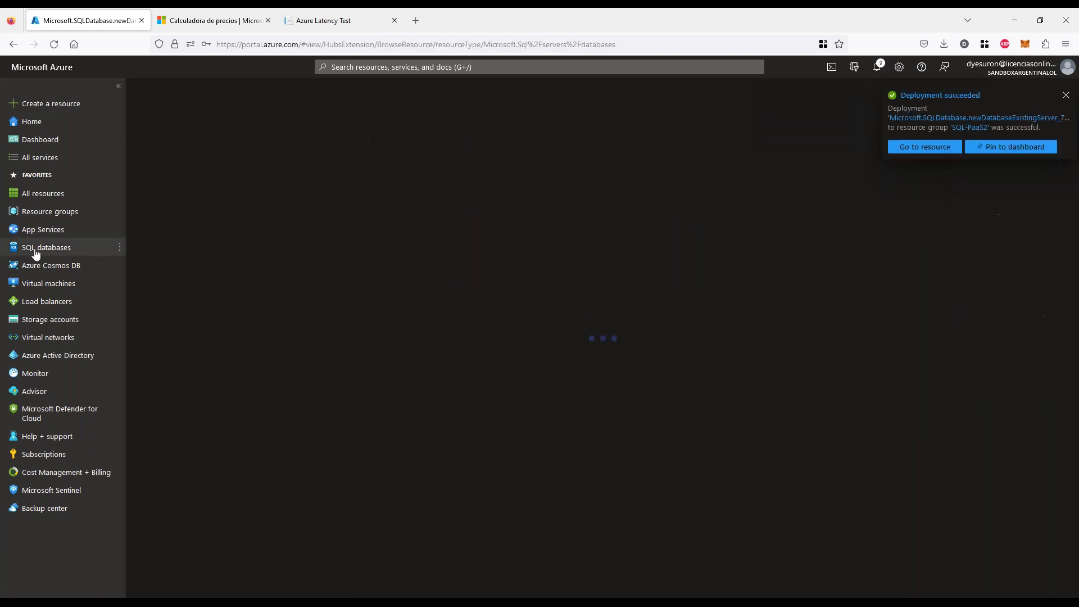
left_click(47, 212)
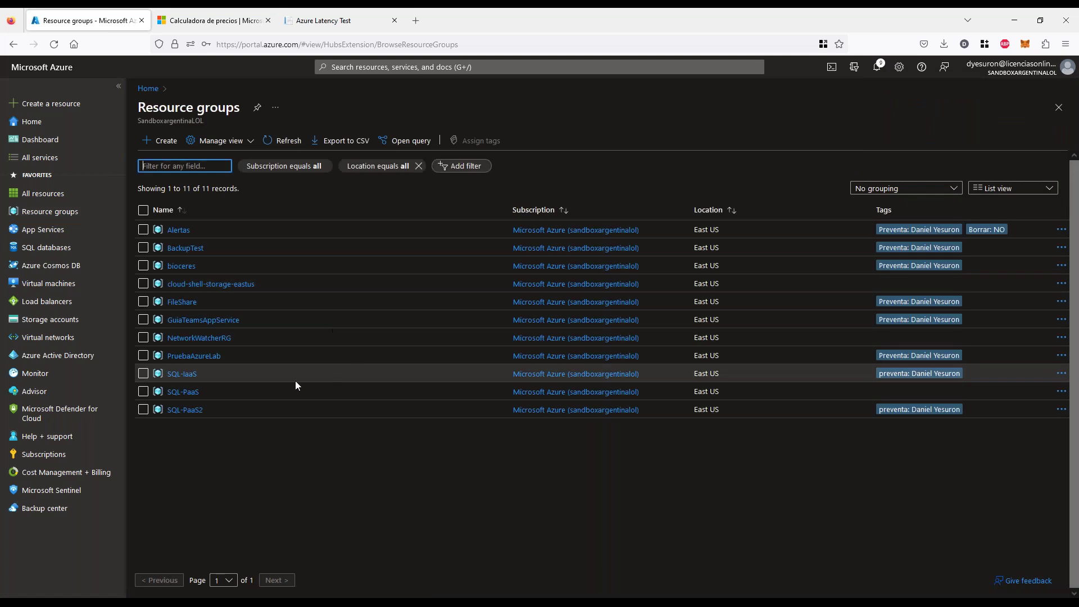
left_click(185, 411)
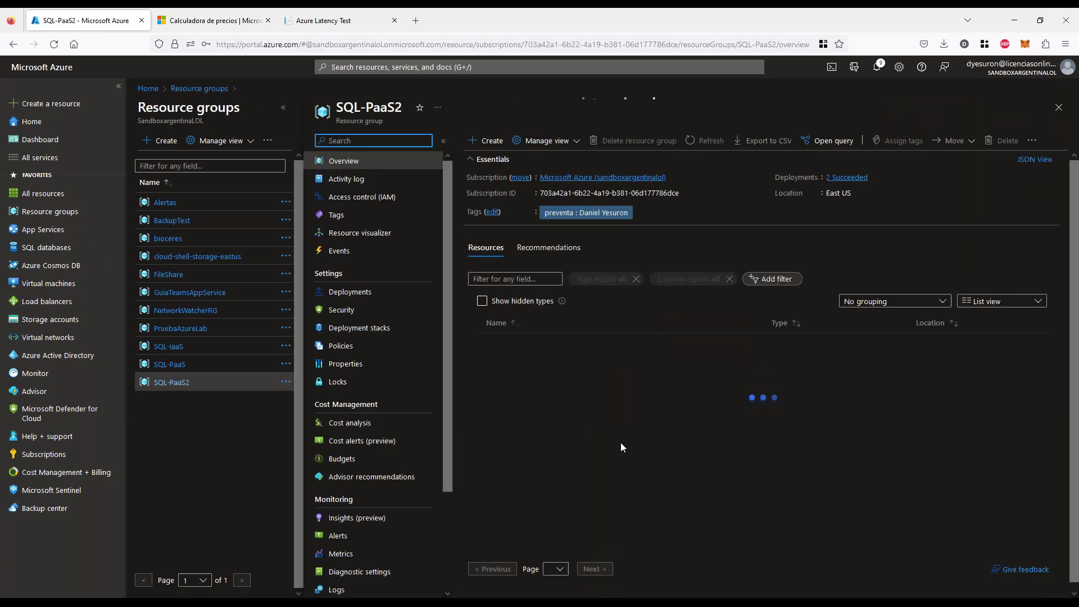
left_click(705, 141)
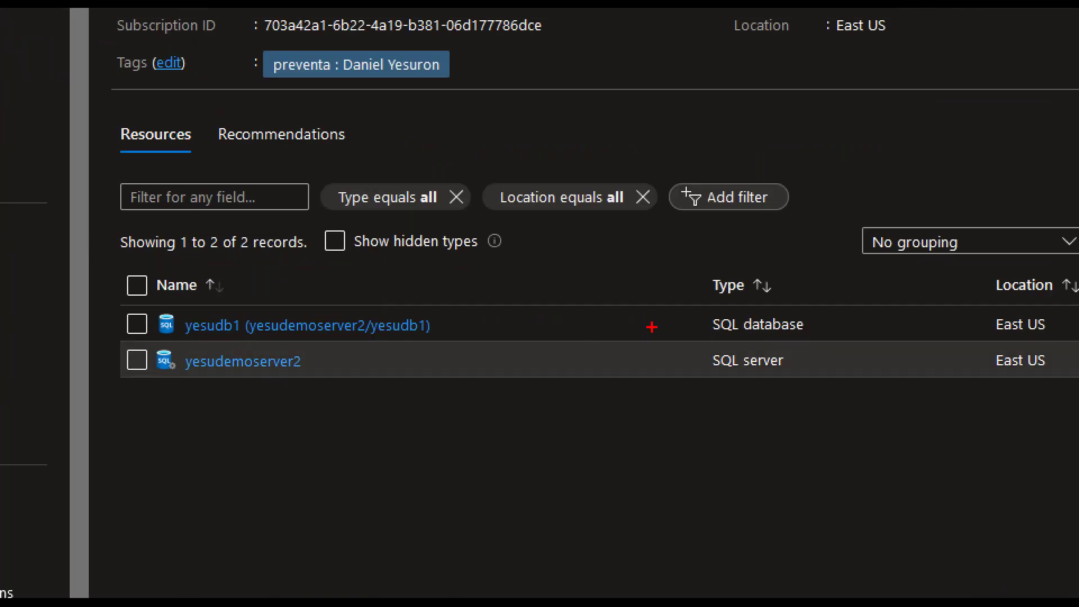
left_click_drag(713, 342, 737, 338)
mouse_move(663, 309)
left_mouse_down()
mouse_move(688, 318)
mouse_move(650, 332)
left_mouse_up()
left_click_drag(452, 321, 487, 276)
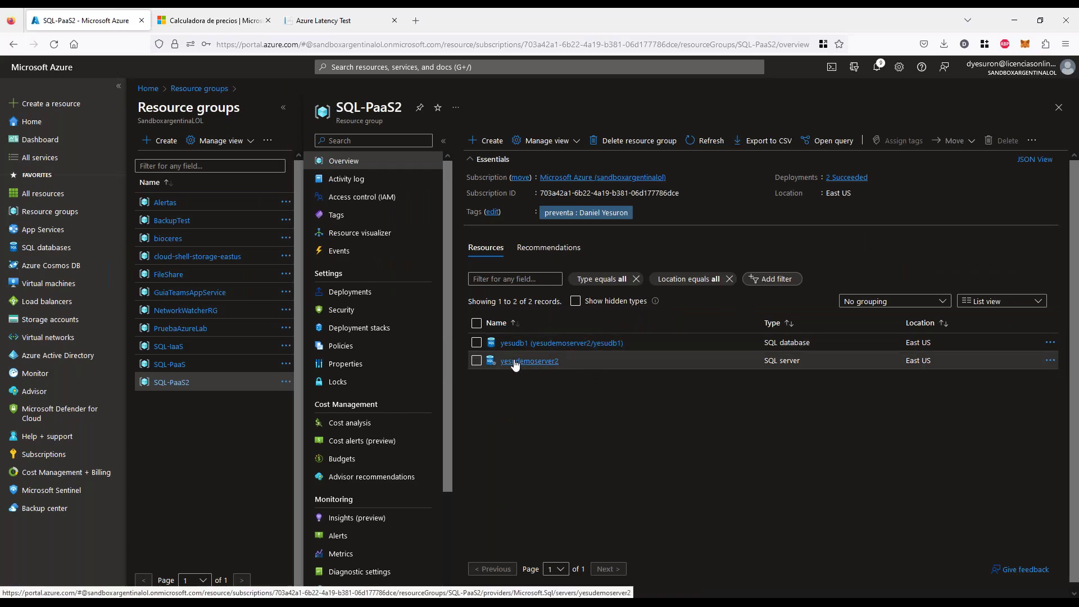
Open the yesudb1 database and look over its overview, including connection strings, status and location.
left_click(603, 344)
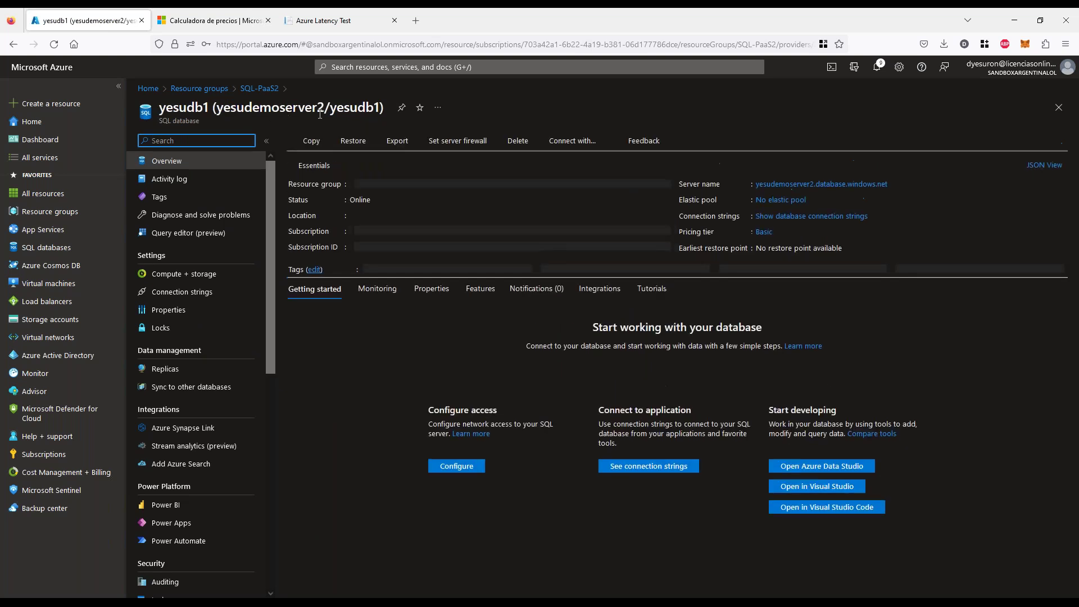
left_click_drag(683, 216, 722, 216)
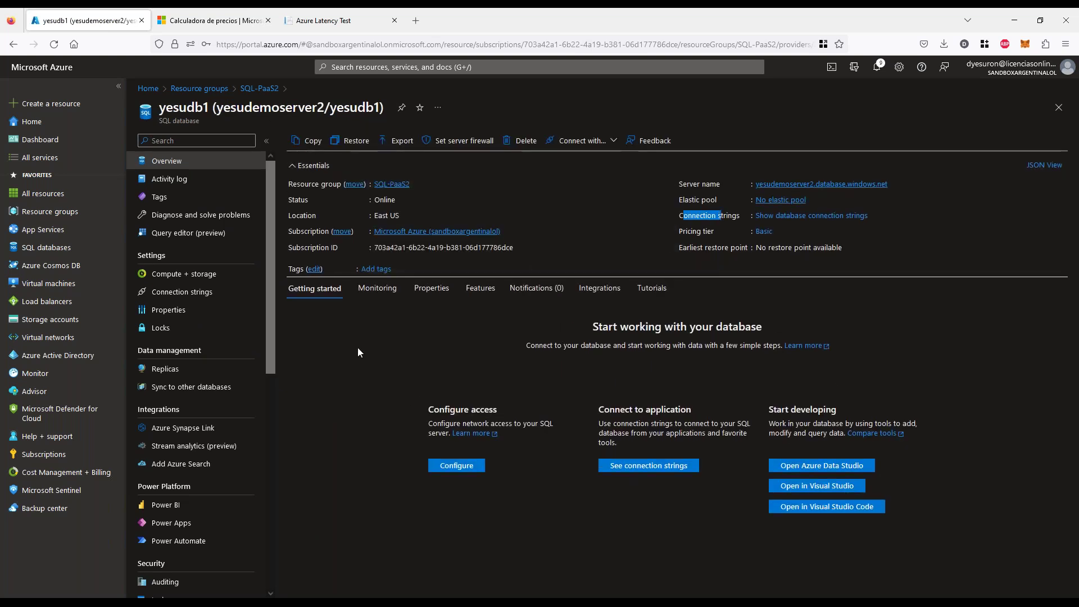
left_click_drag(380, 200, 395, 201)
left_click(391, 219)
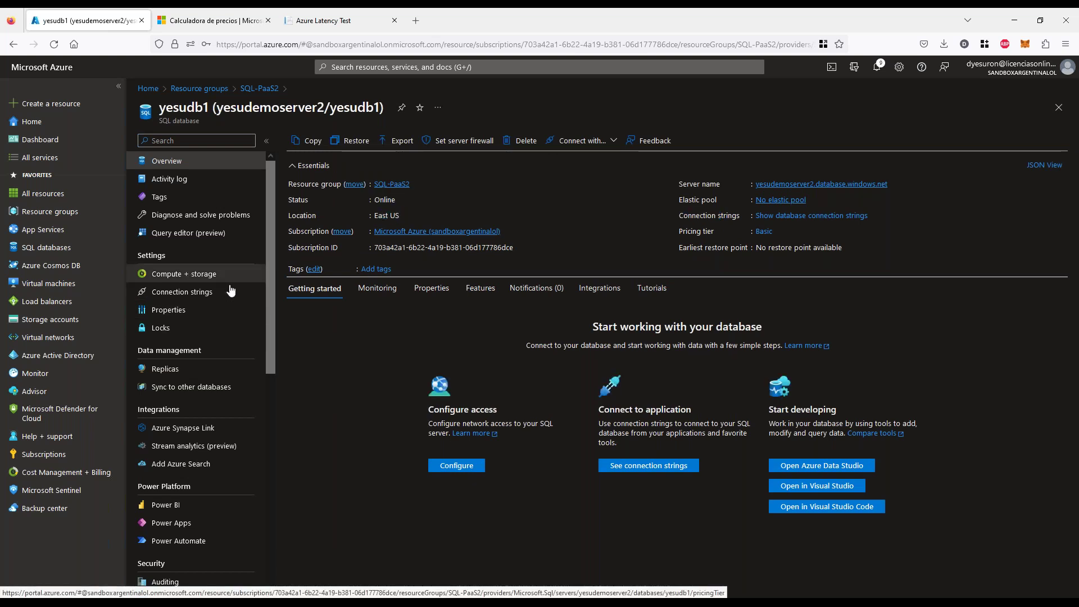
Open yesudb1's compute and storage settings and choose the General Purpose service tier.
left_click_drag(244, 272, 276, 262)
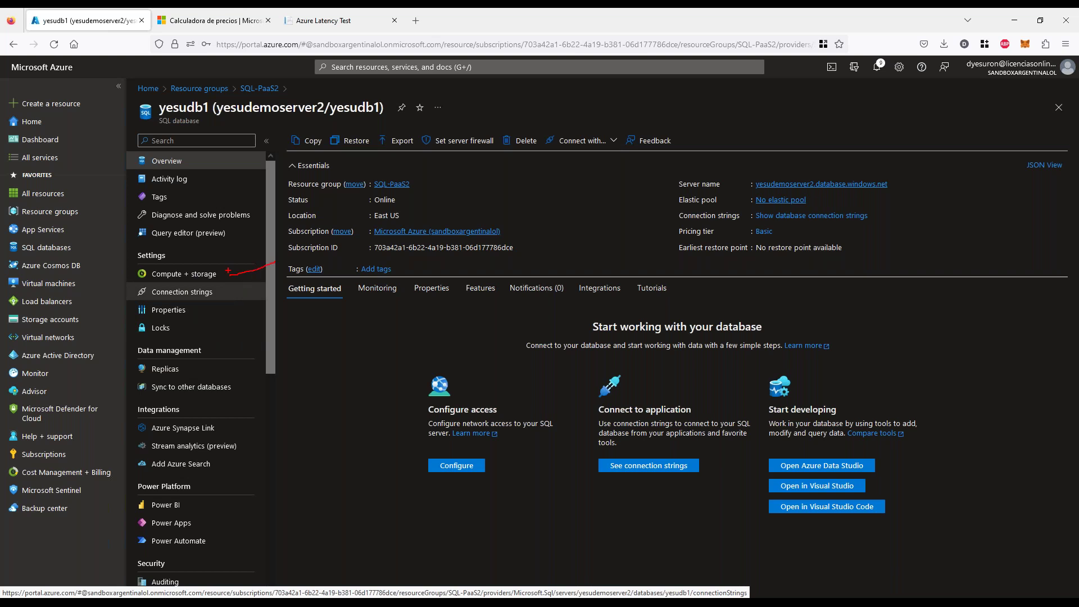
left_click(194, 275)
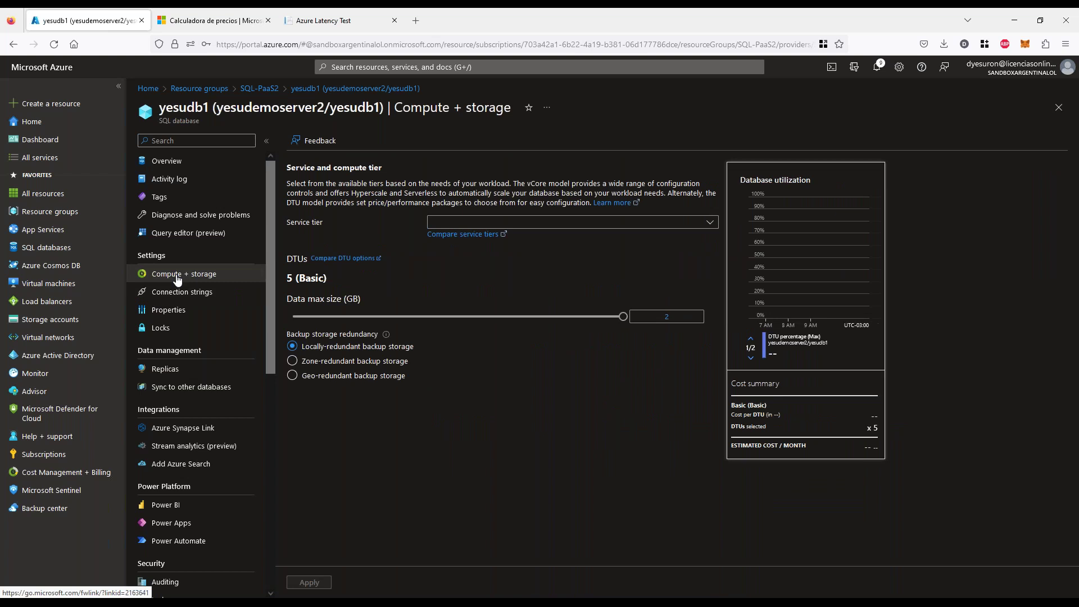
left_click(710, 223)
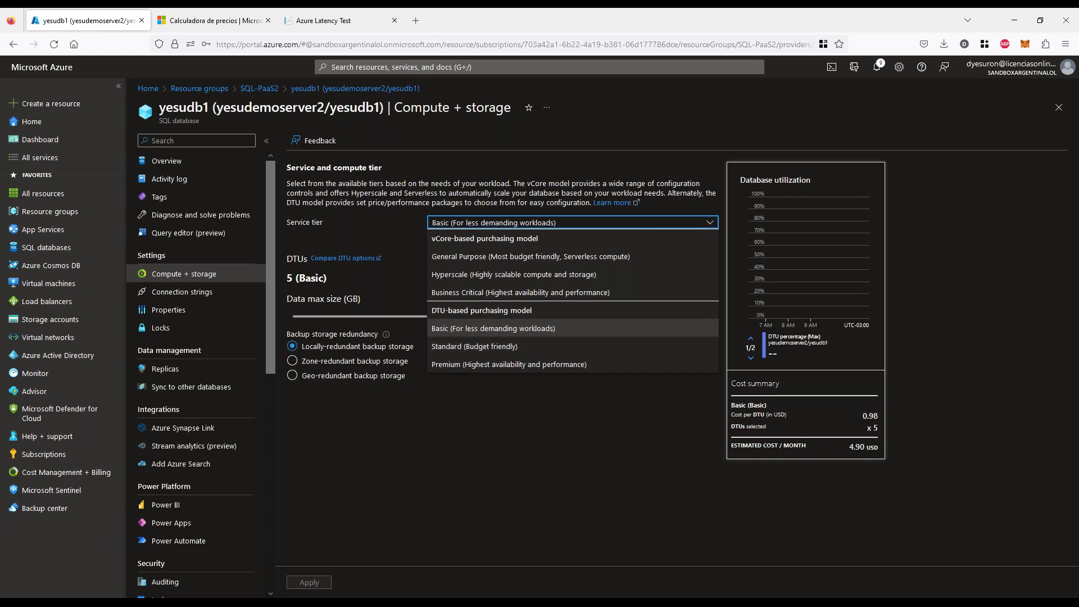
left_click(460, 258)
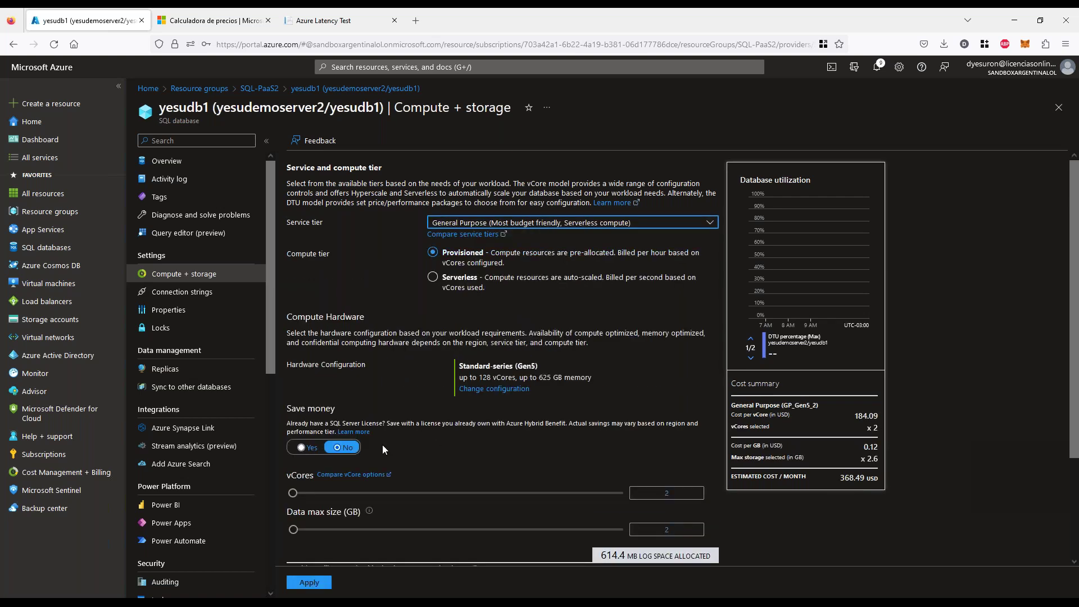
Keep 2 vCores and locally-redundant backup storage, set the data max size to 1 GB, and apply the scaling of yesudb1.
double_click(668, 495)
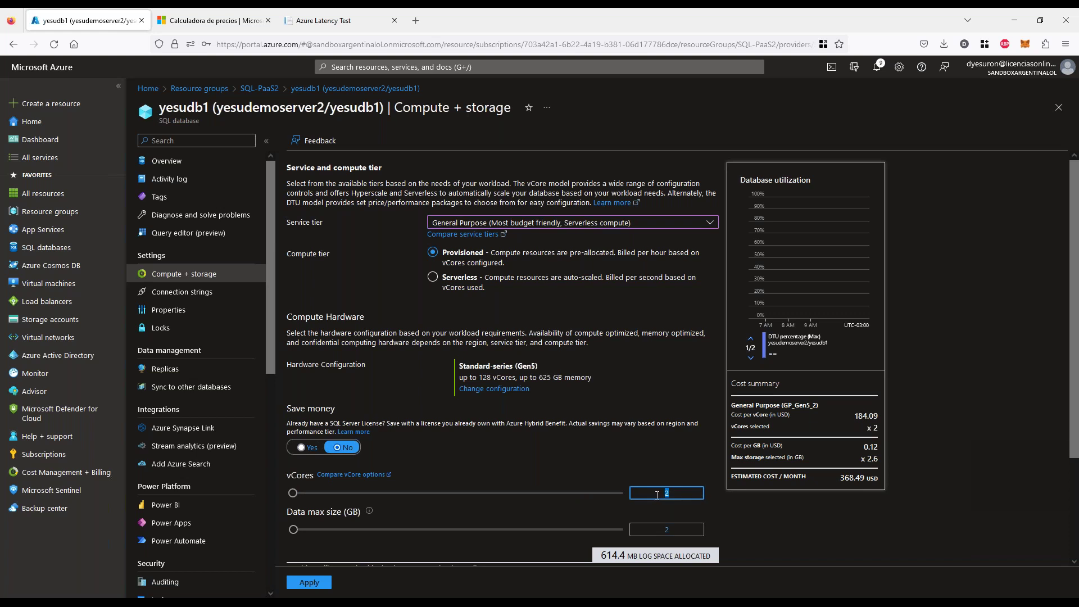
scroll(695, 419, "down", 2)
double_click(695, 419)
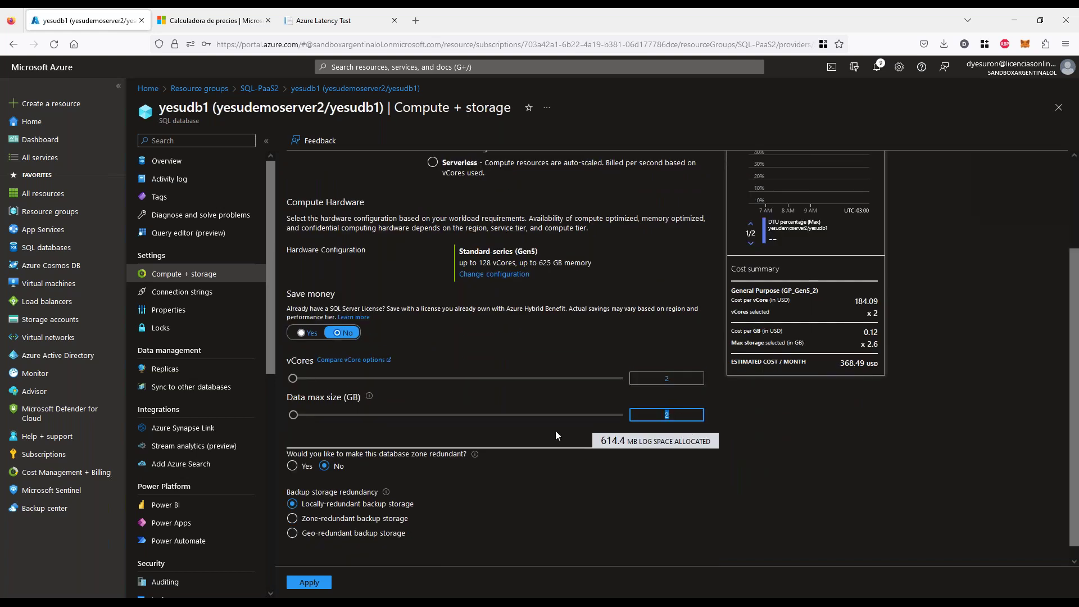
left_click(292, 415)
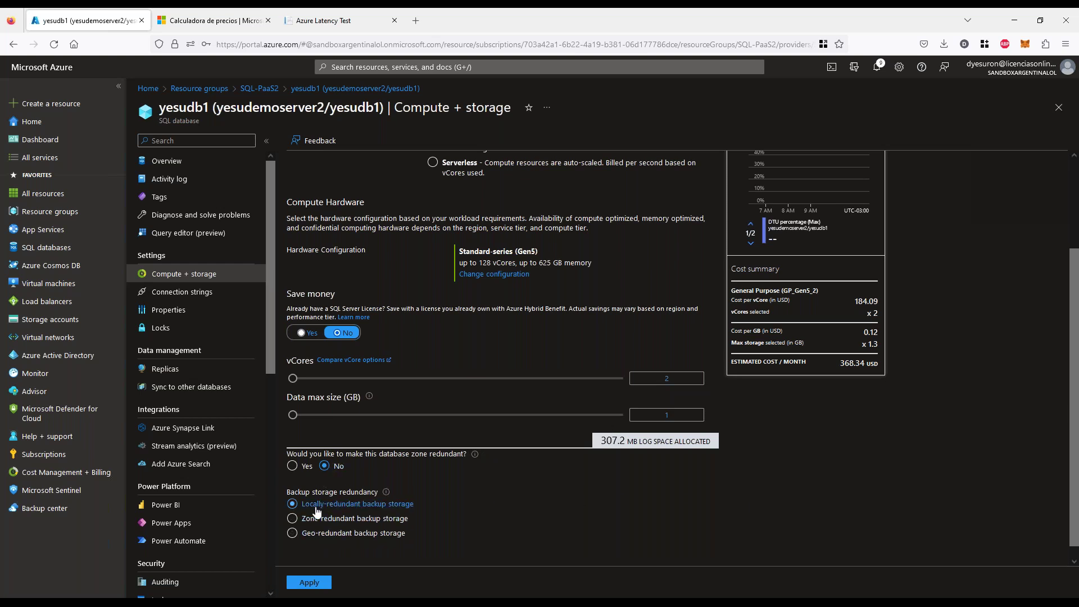
left_click(316, 583)
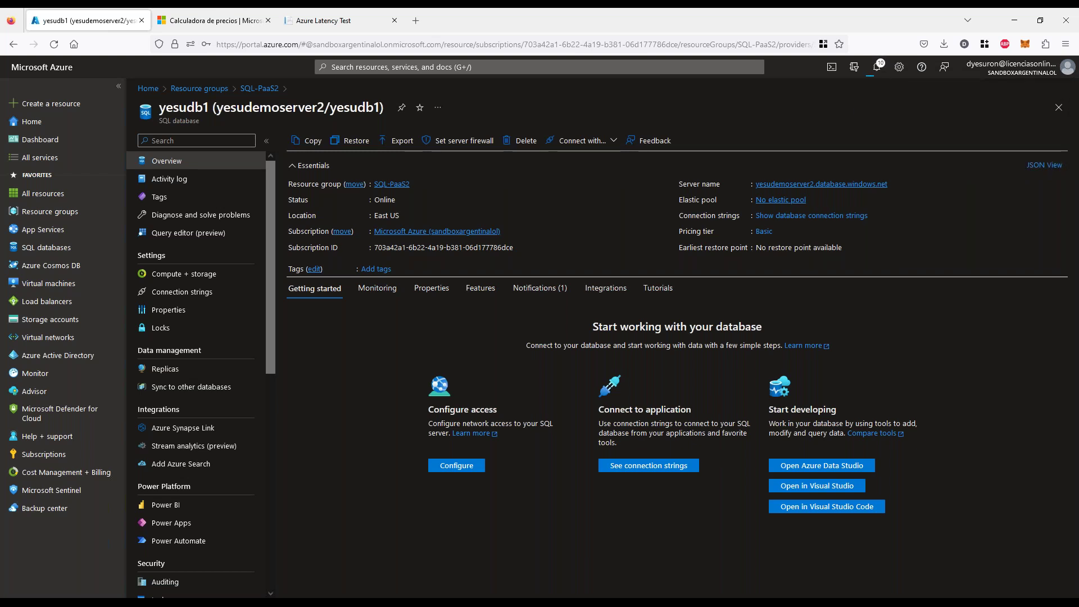
Check the scaling notification for yesudb1, and examine the Basic database cost in the pricing calculator estimate.
left_click(877, 67)
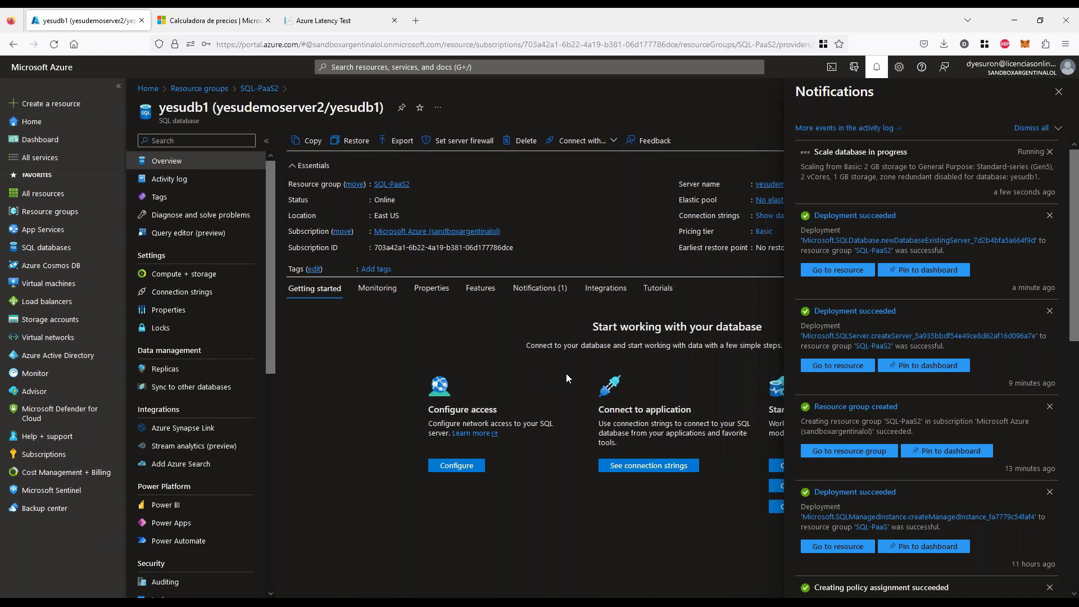
left_click(239, 24)
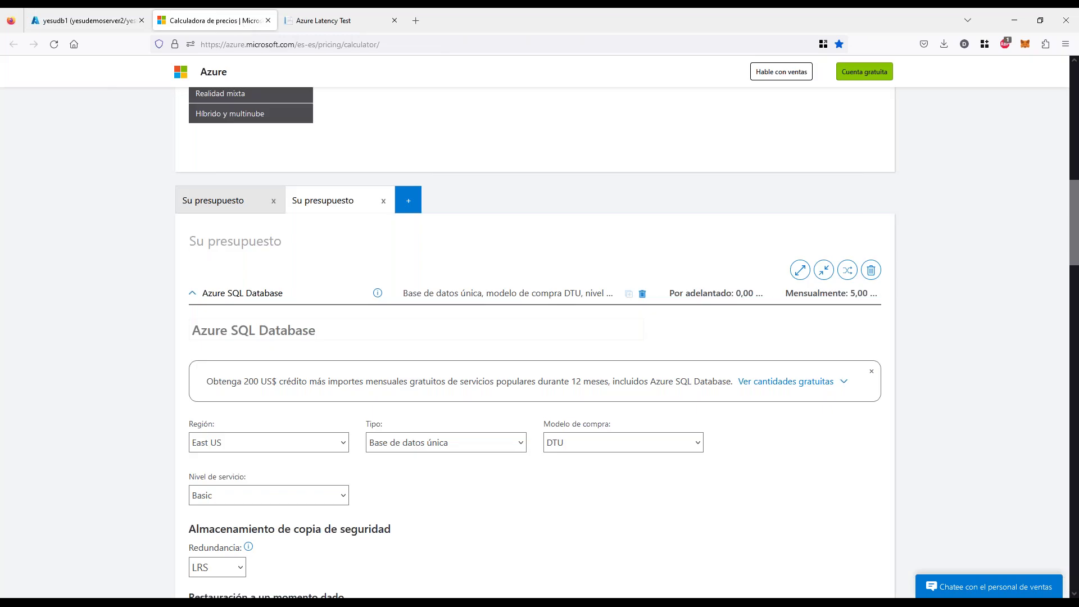
scroll(162, 364, "down", 6)
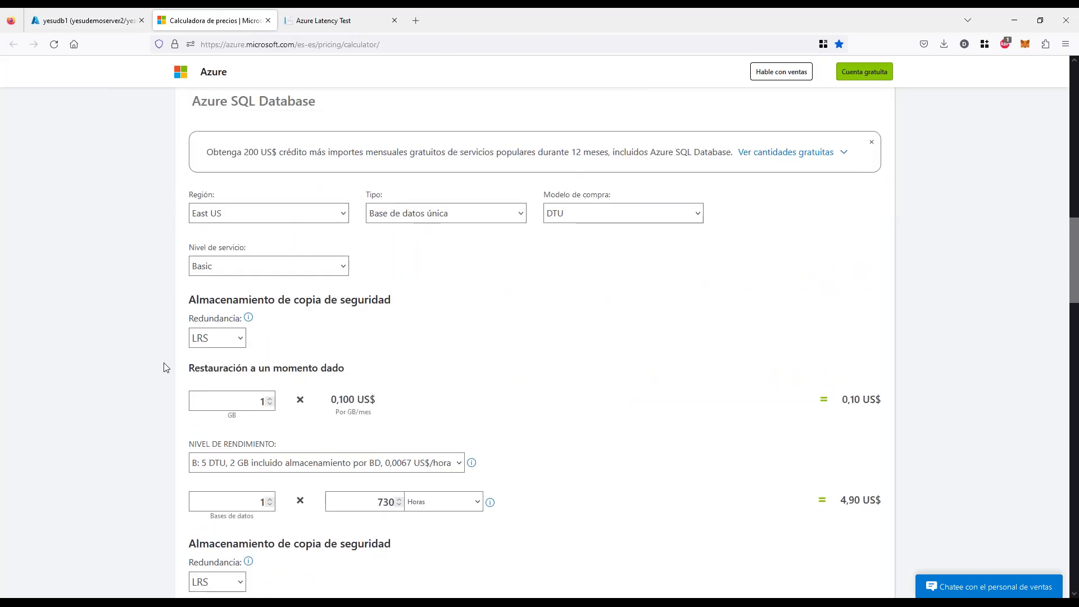
double_click(850, 328)
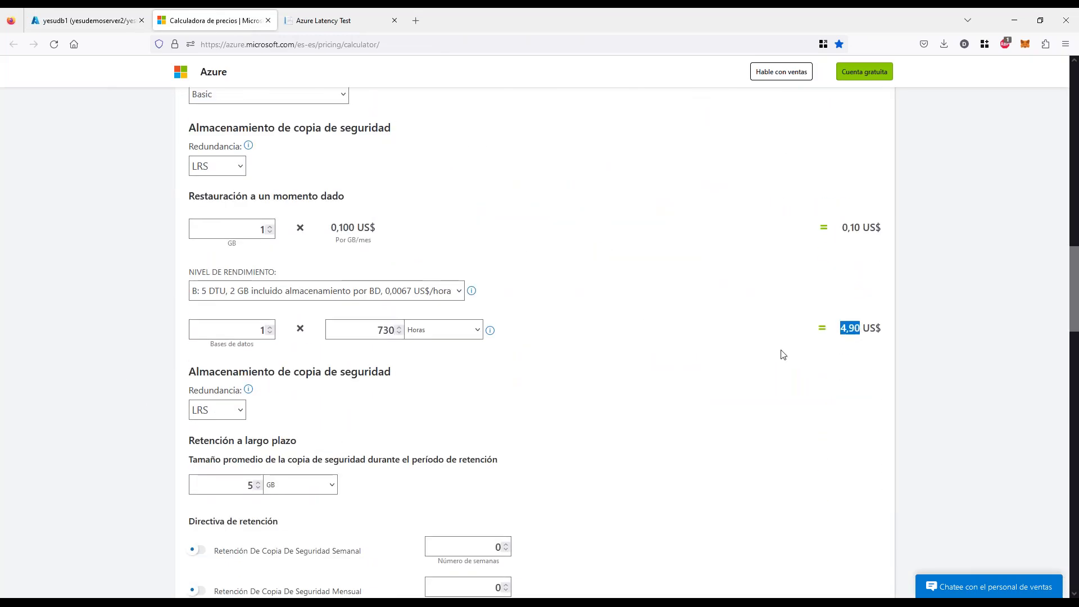
Change the estimate's purchase model to vCore (Núcleo virtual) and check the monthly compute cost.
scroll(735, 405, "up", 4)
left_click(580, 274)
left_click(581, 289)
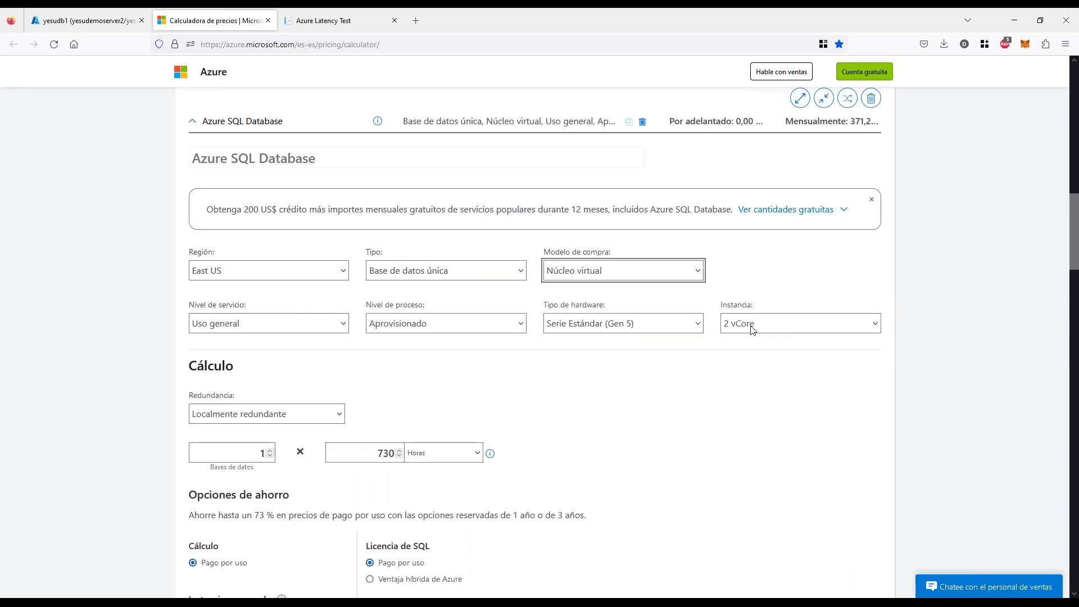
scroll(298, 427, "down", 4)
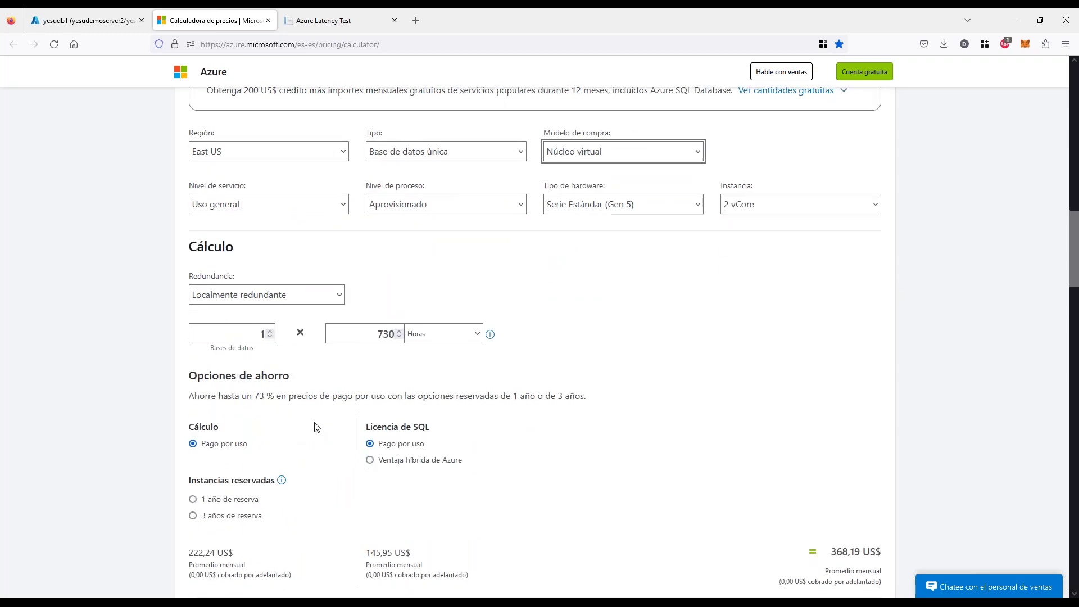
double_click(846, 442)
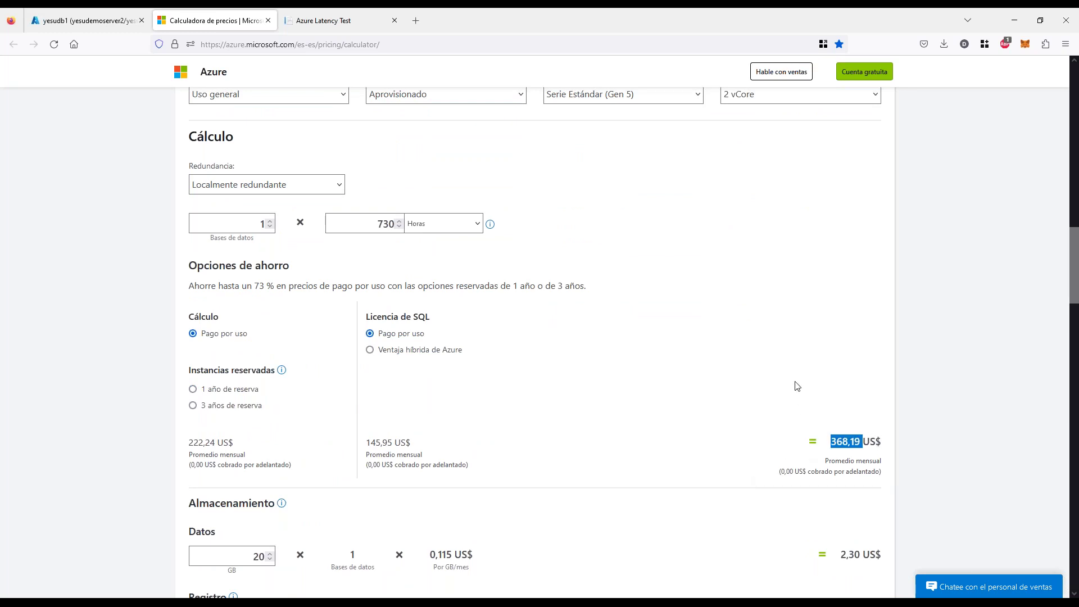
Set the estimate's data storage to 5 GB.
scroll(252, 386, "down", 3)
double_click(252, 386)
type("1")
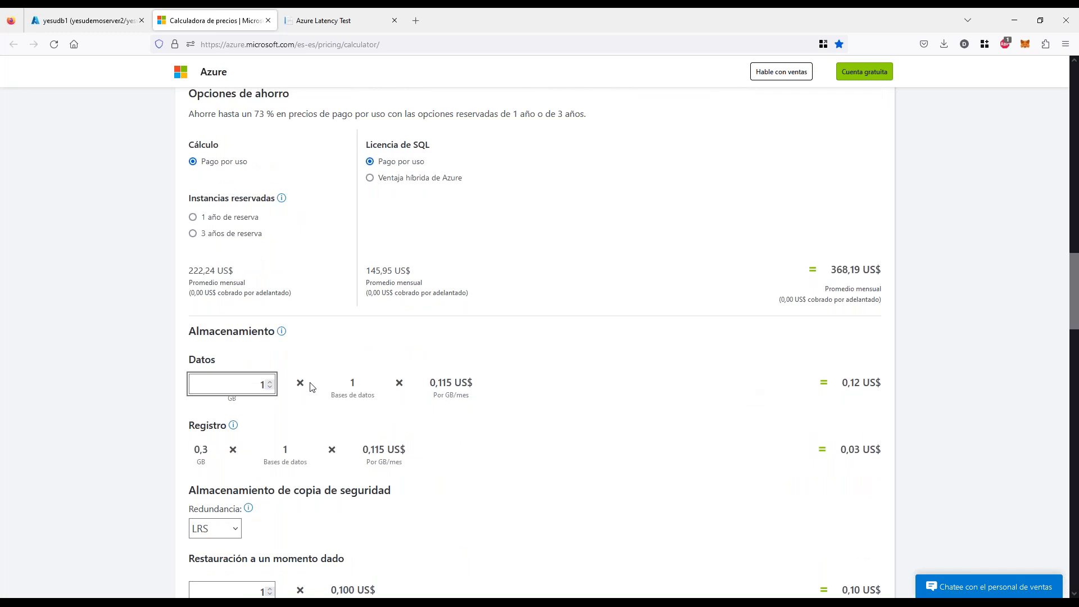
key("BackSpace")
type("5")
left_click(982, 426)
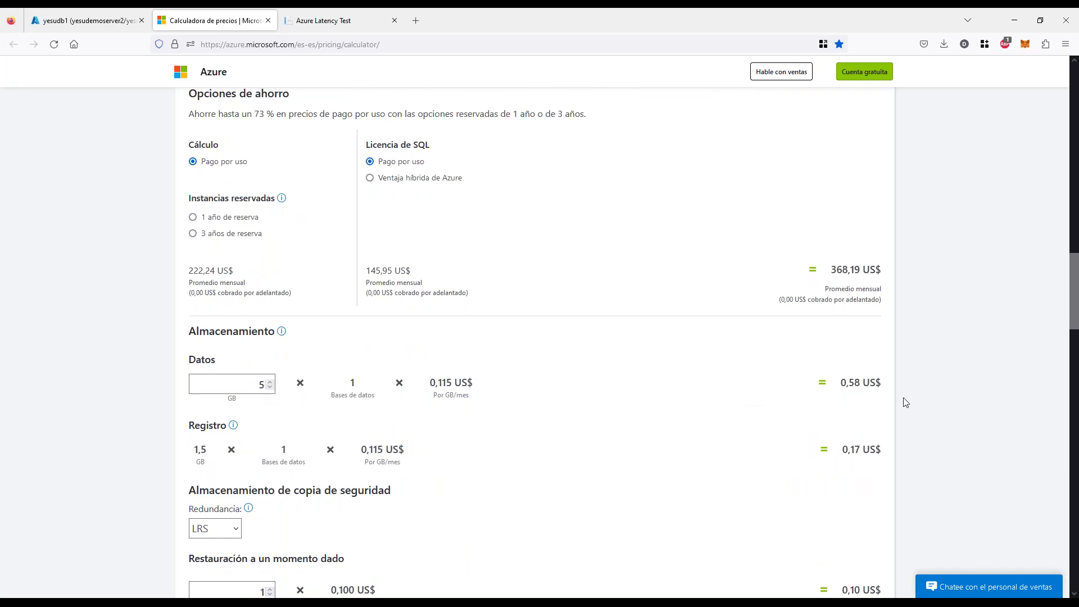
left_click(270, 387)
left_click(982, 404)
Review the estimate's storage and total monthly costs, and return to the Azure portal to check the yesudb1 scaling status.
left_click_drag(842, 384, 875, 386)
left_click(947, 429)
scroll(892, 424, "down", 2)
scroll(905, 425, "down", 7)
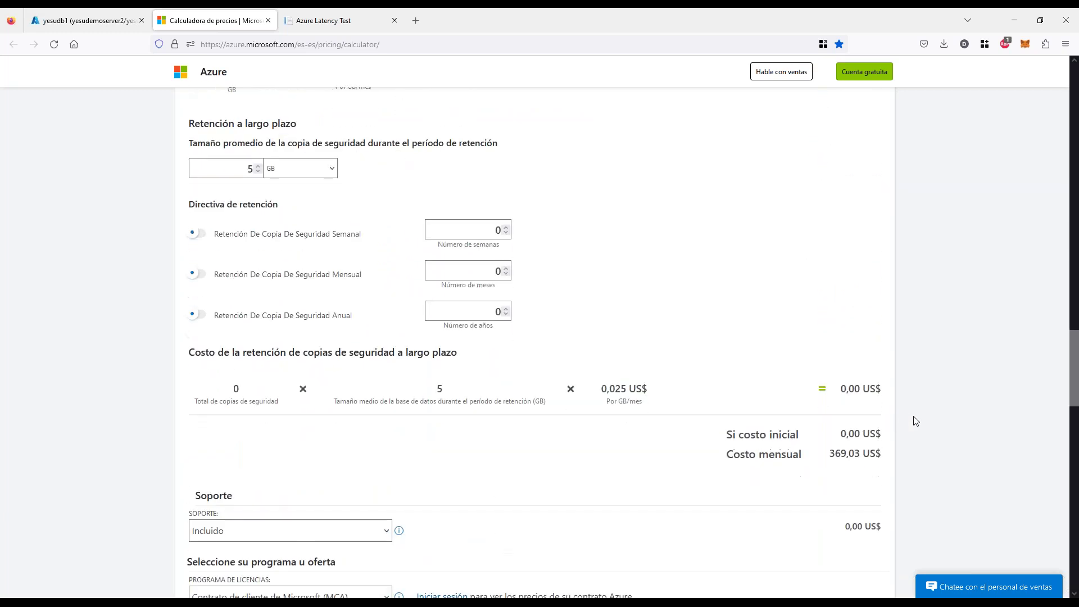
scroll(916, 427, "up", 8)
scroll(918, 431, "up", 10)
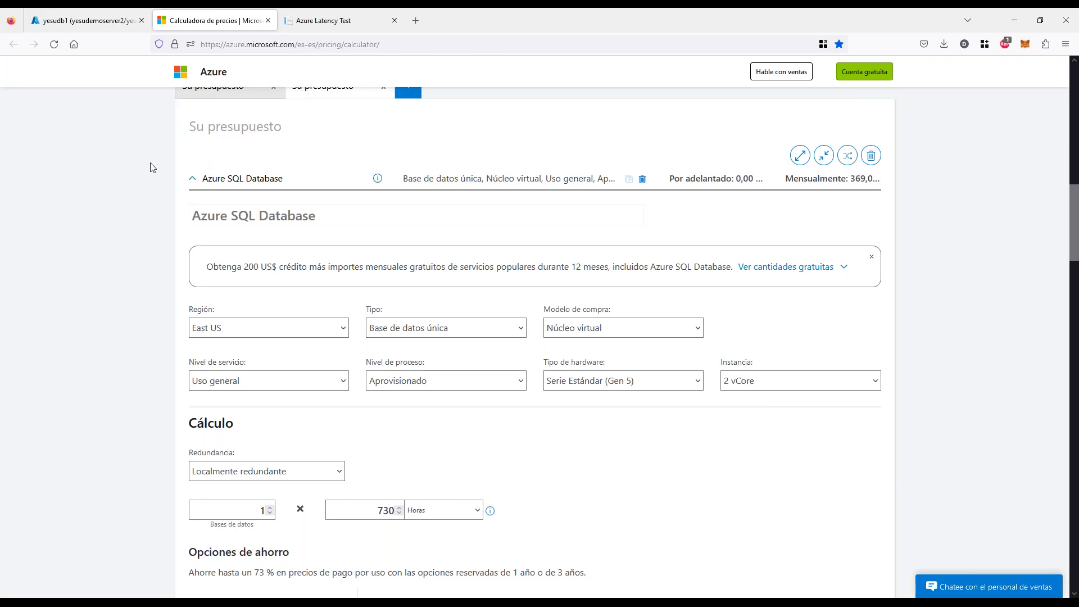
left_click(108, 22)
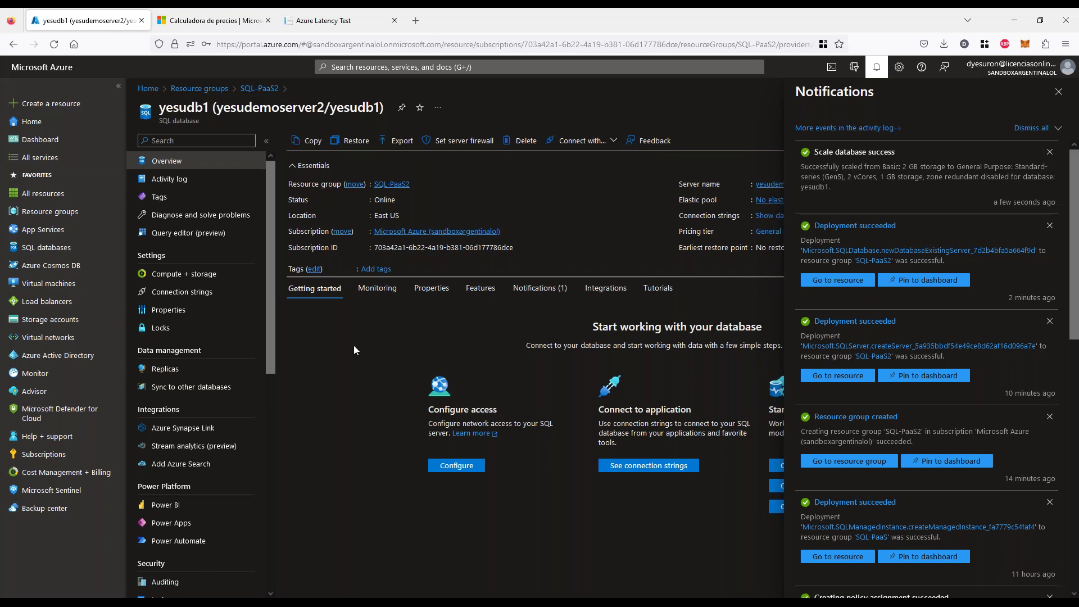
Examine yesudb1's monitoring view and properties, checking its service tier, vCores and maximum storage.
left_click(194, 327)
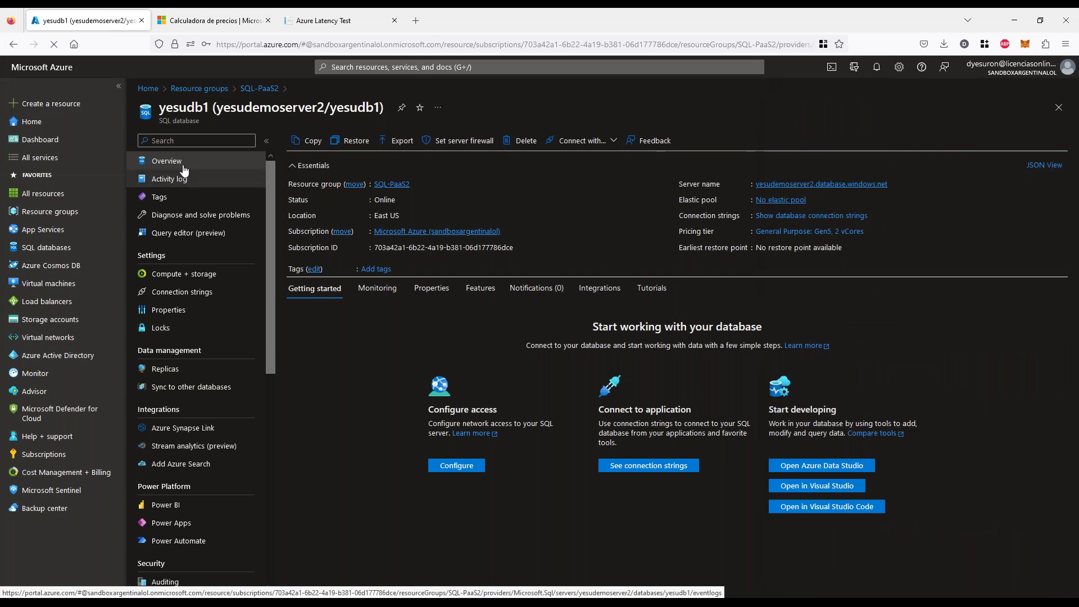
left_click(376, 287)
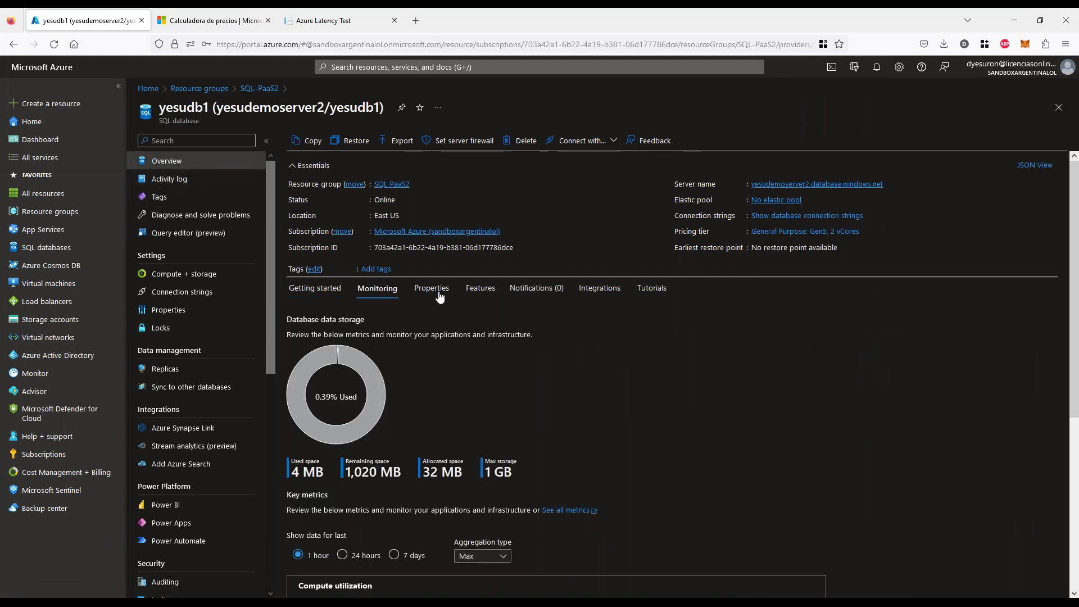
left_click(440, 297)
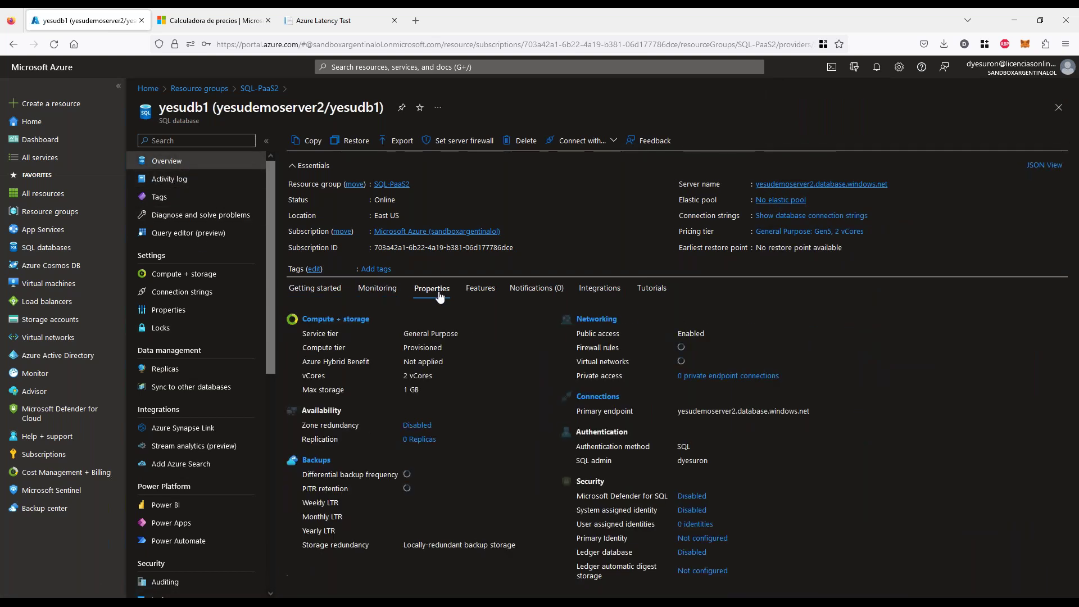
triple_click(409, 375)
triple_click(405, 390)
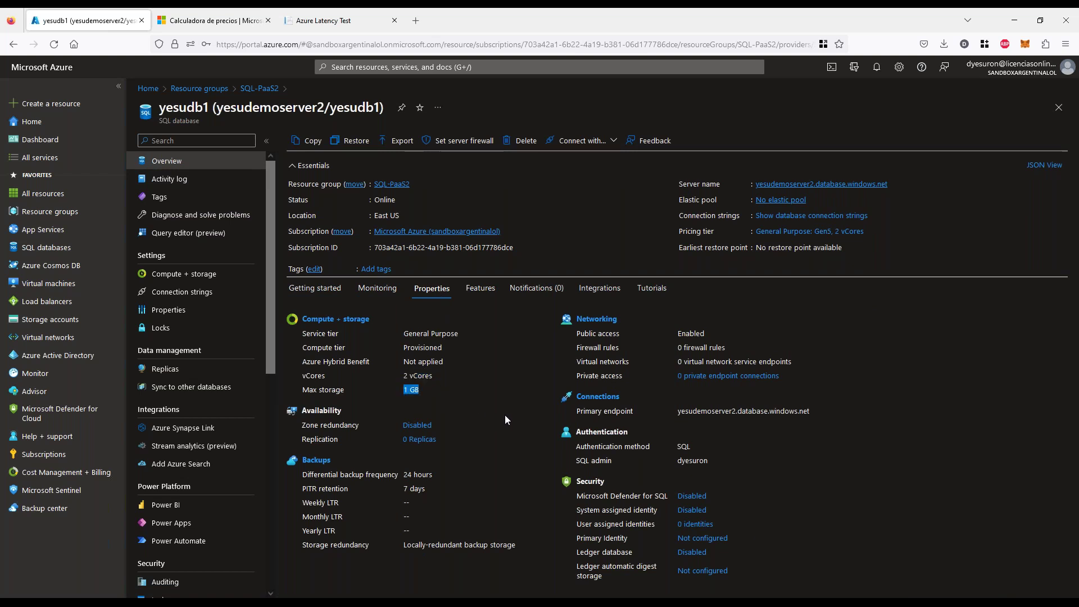
triple_click(419, 333)
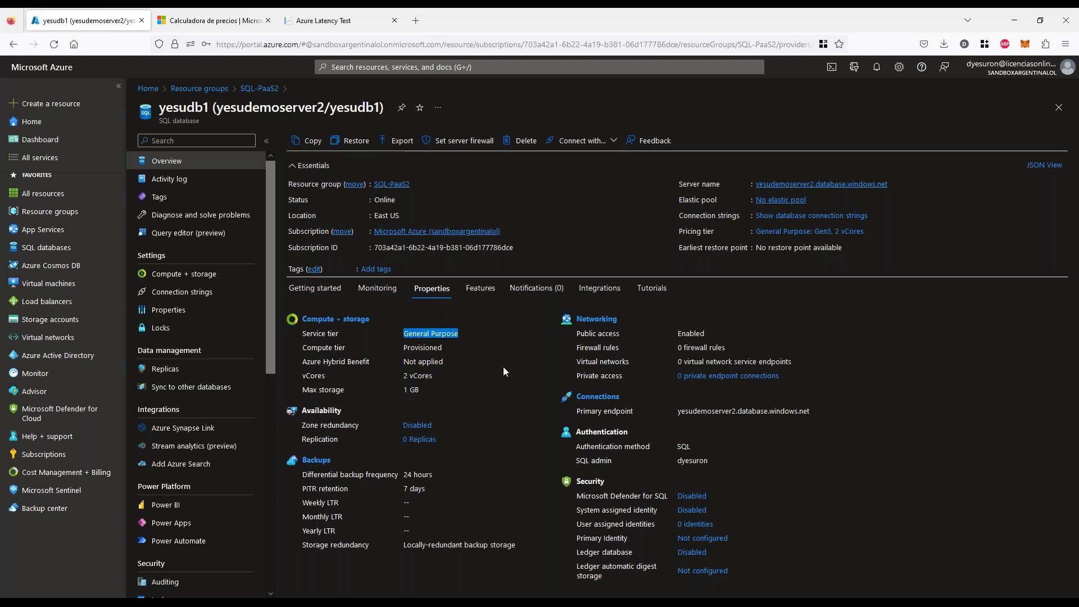
Check the differential backup frequency and PITR retention in yesudb1's backup properties.
triple_click(407, 475)
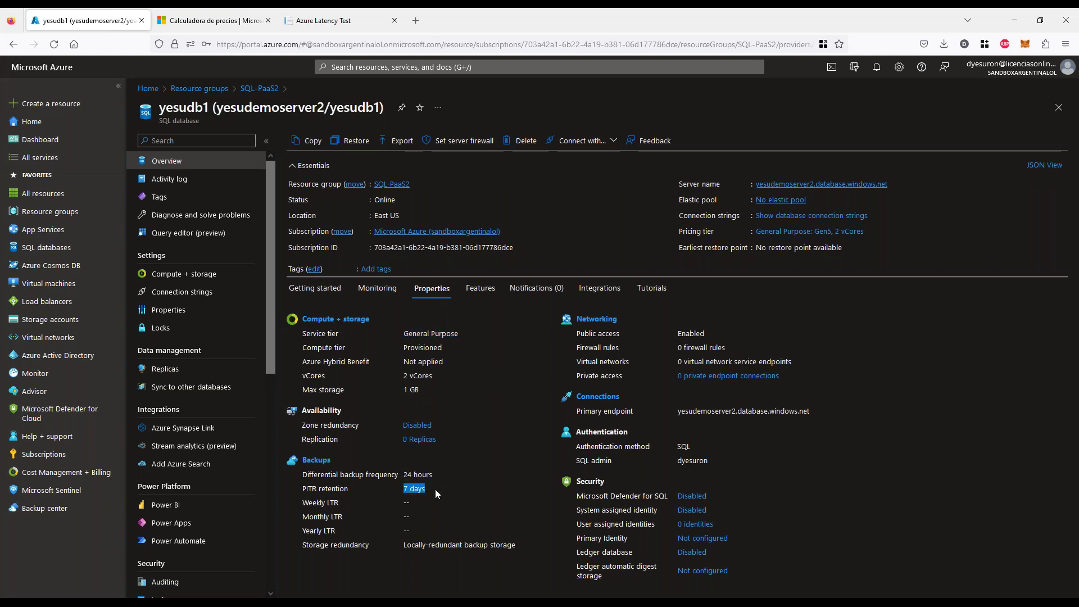
left_click(426, 488)
left_click_drag(402, 474, 436, 471)
left_click(479, 489)
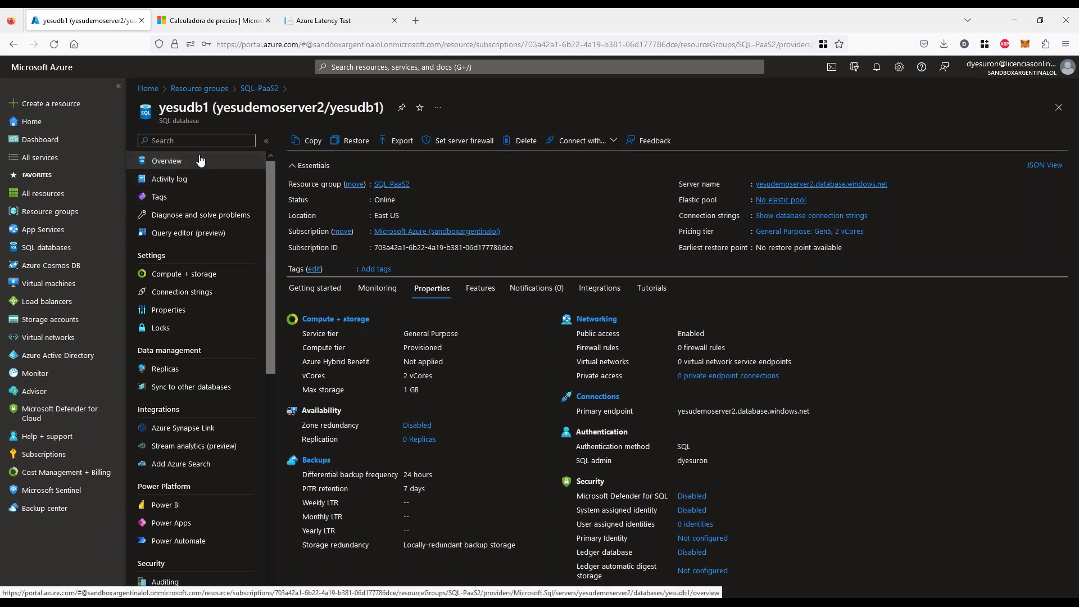
View the resources in the SQL-PaaS resource group, and return to the pricing calculator to review the Azure SQL Database estimate.
left_click(254, 89)
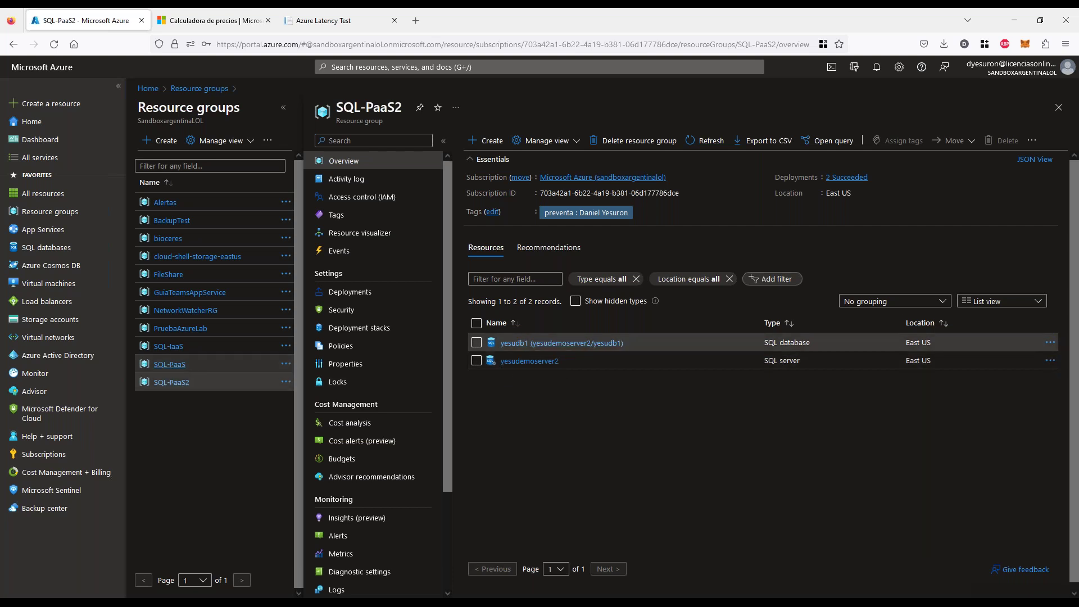
left_click(170, 365)
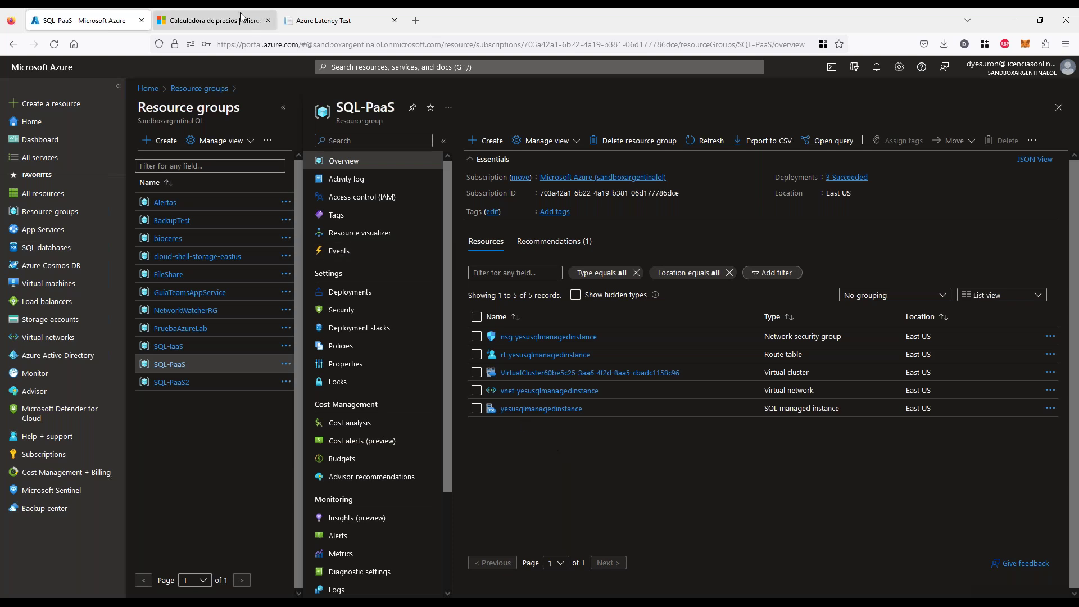
left_click(211, 21)
scroll(162, 301, "up", 4)
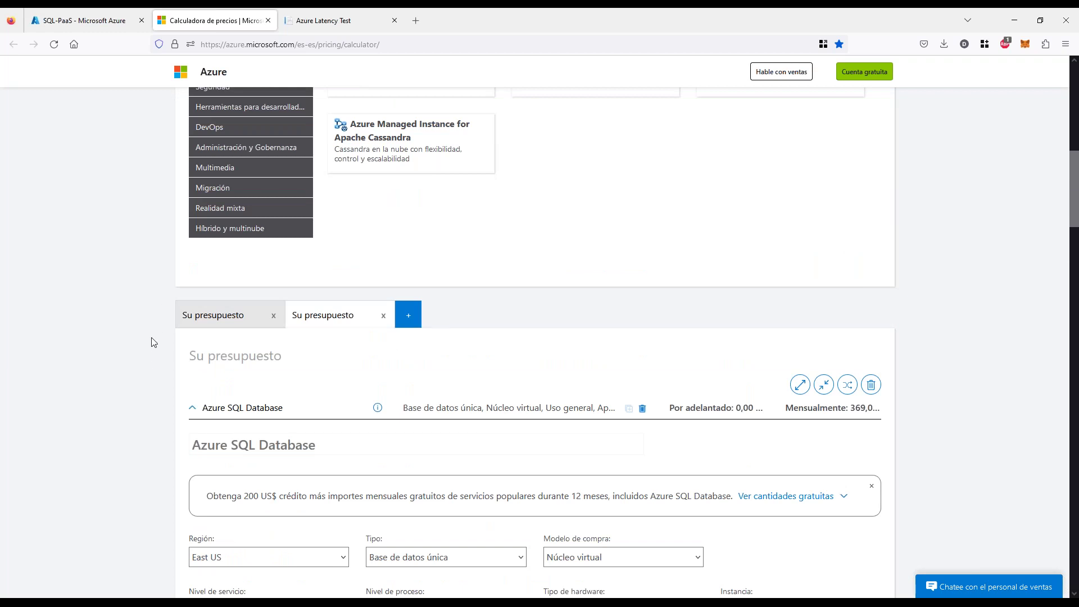
scroll(151, 342, "down", 3)
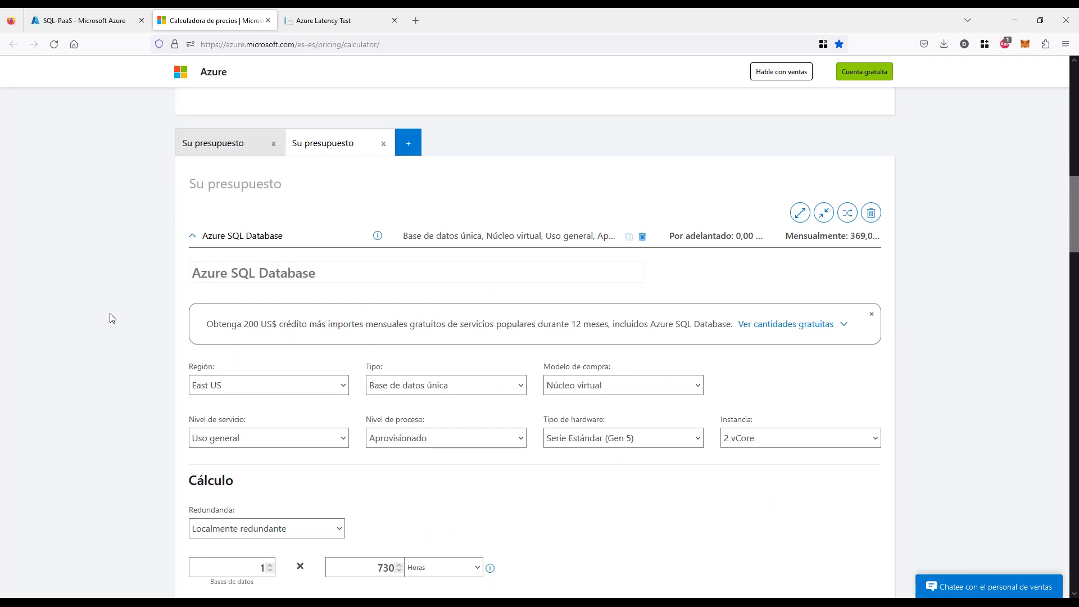
Switch to the PowerPoint presentation, show the title slide enlarged and underline the presenter's e-mail address in red.
key("alt+Tab")
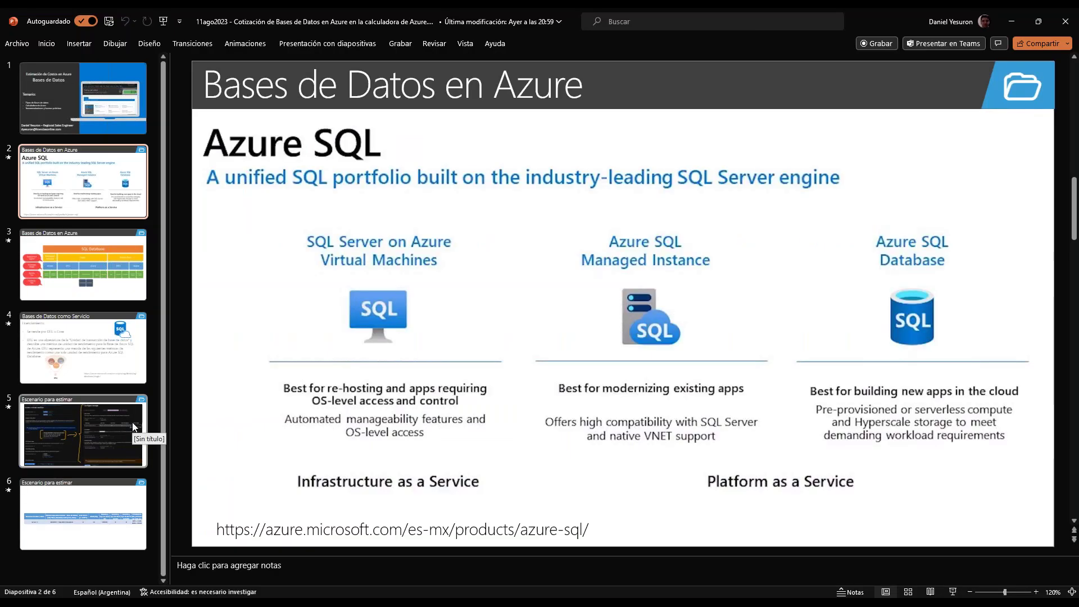
left_click(72, 263)
left_click(69, 114)
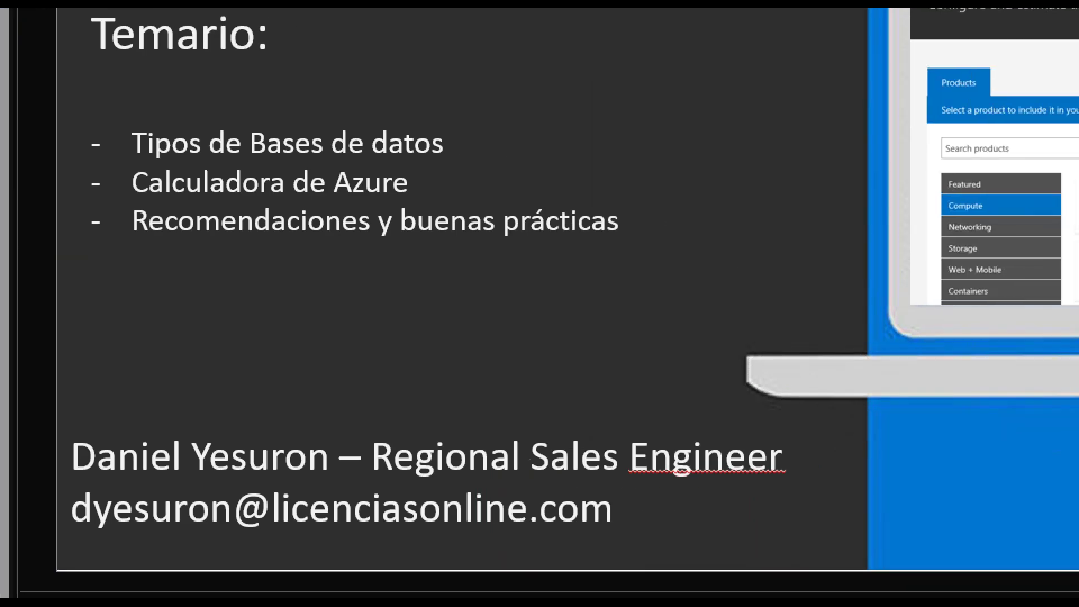
left_click_drag(99, 539, 643, 538)
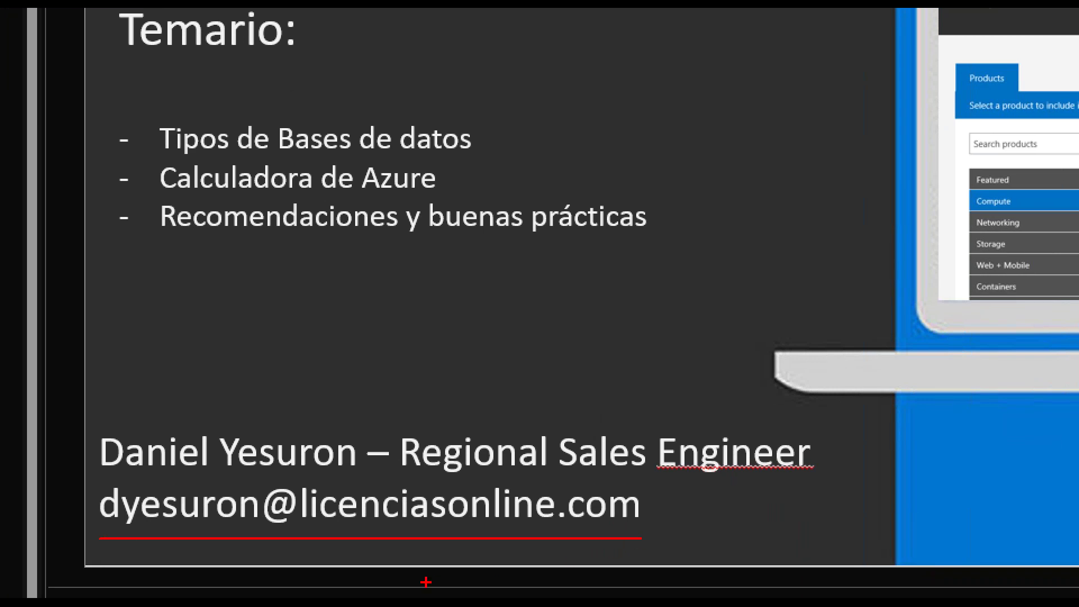